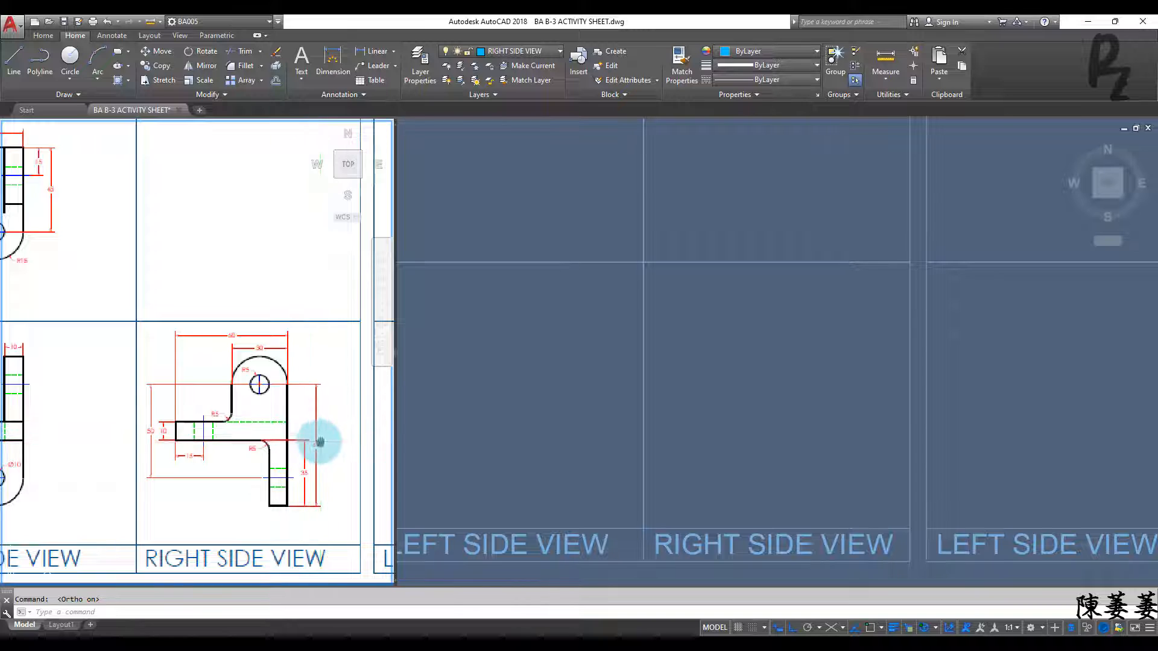
Draw connected lines in the empty right side view cell: 35 down, 10 right, 65 up and 30 left
middle_click_drag(320, 442, 298, 436)
left_click(765, 443)
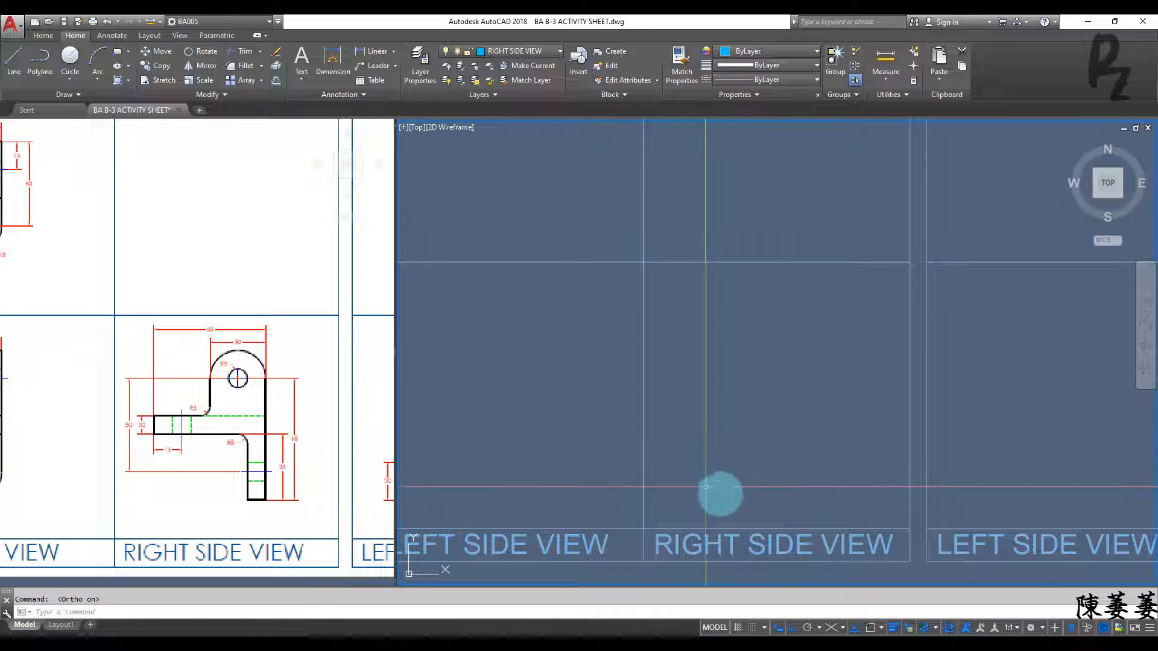
type("L")
key("Return")
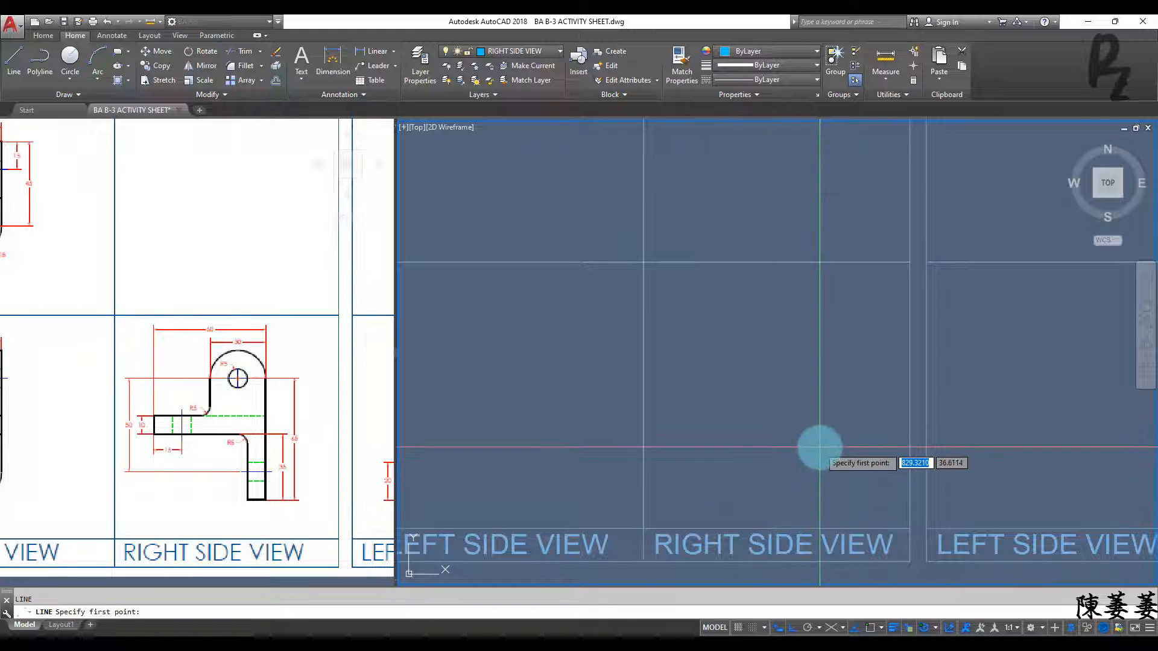
left_click(813, 411)
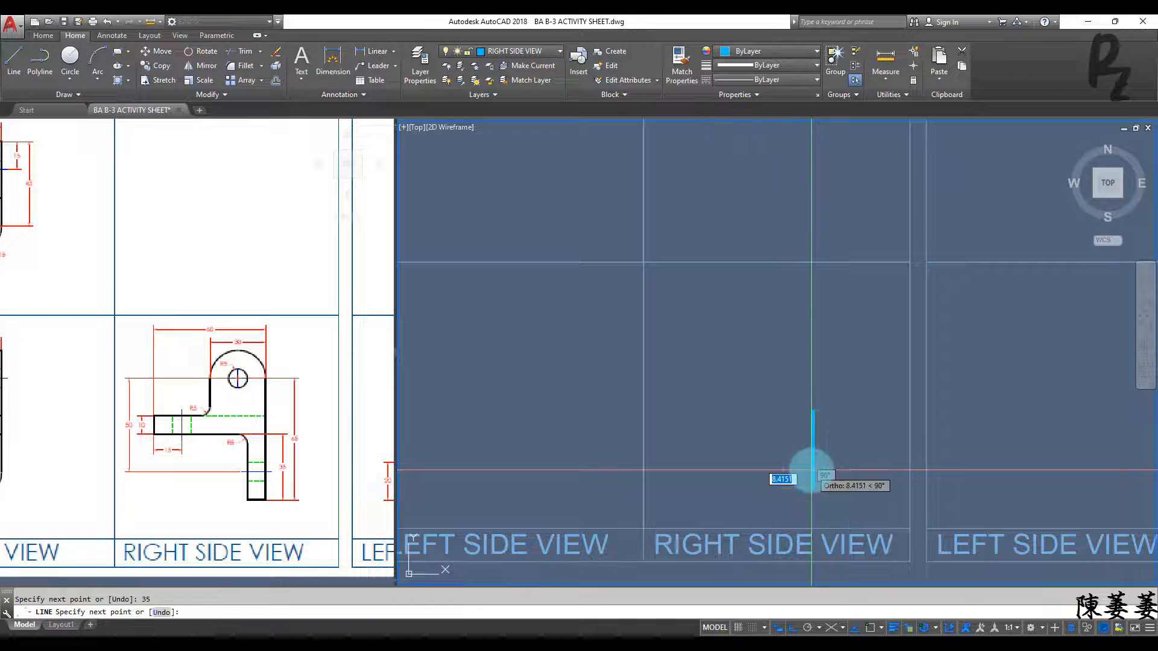
type("1")
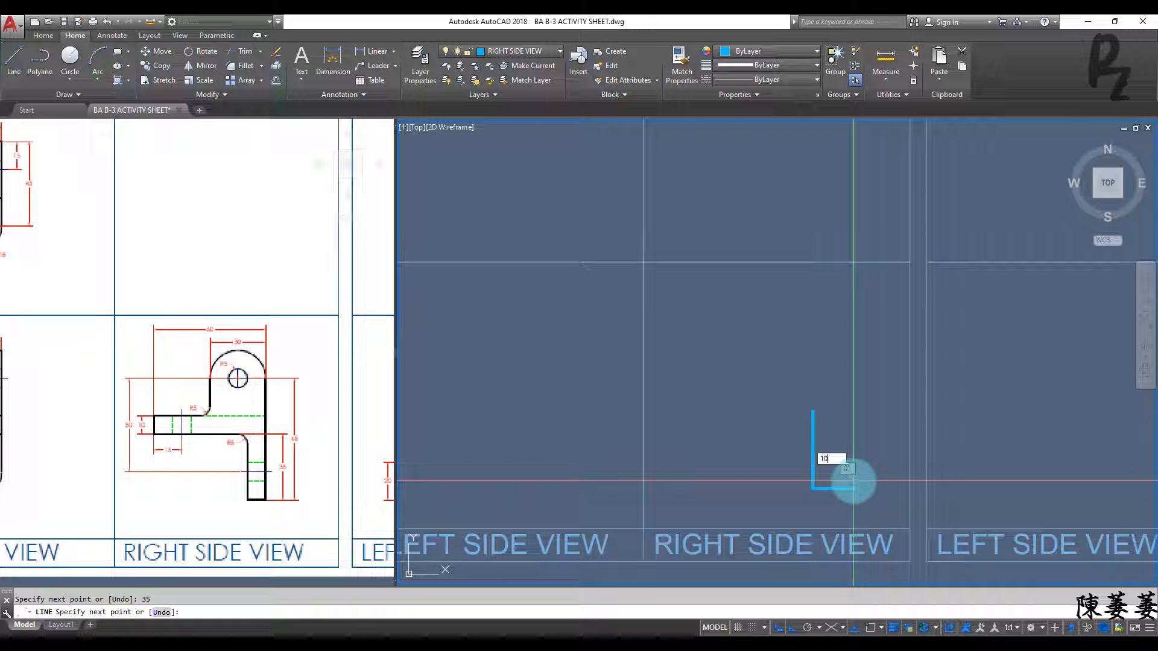
type("0")
key("Return")
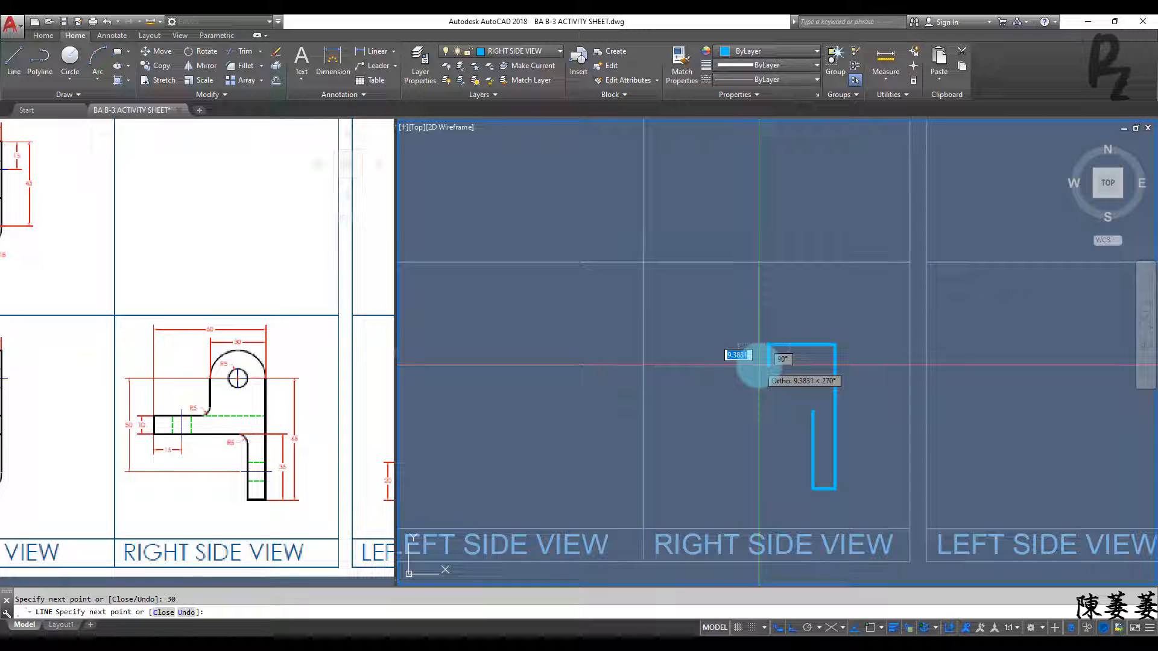
key("Return")
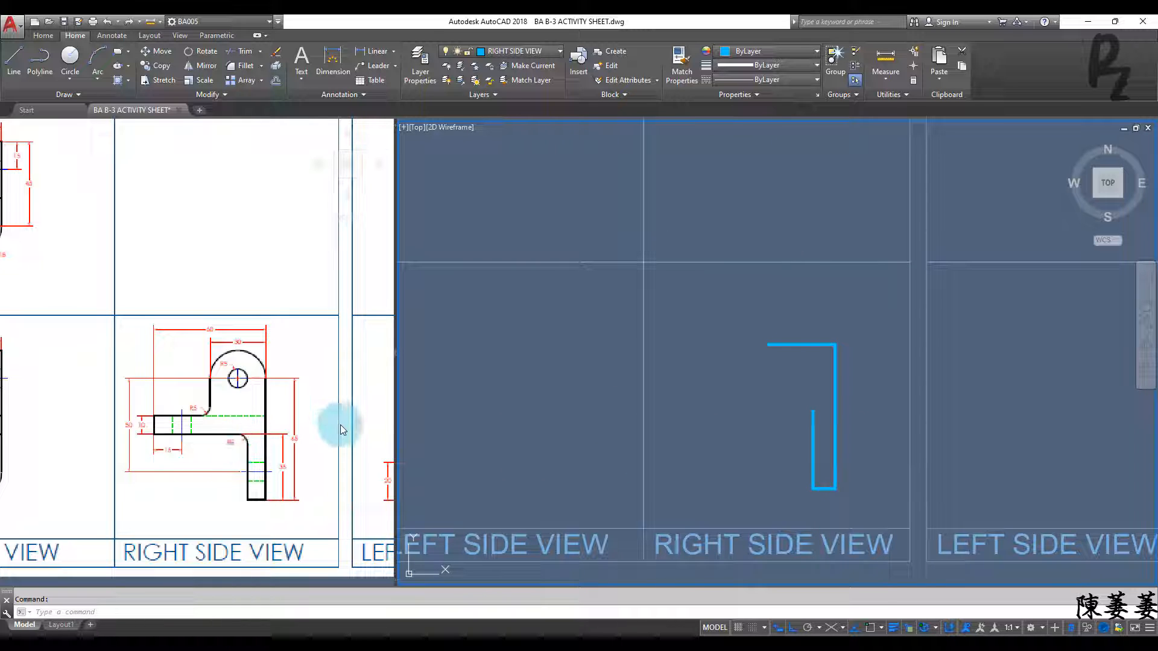
From the upper end of the 35 line, draw lines 50 left, 10 up and back right past the upright's left edge
type("L")
key("Return")
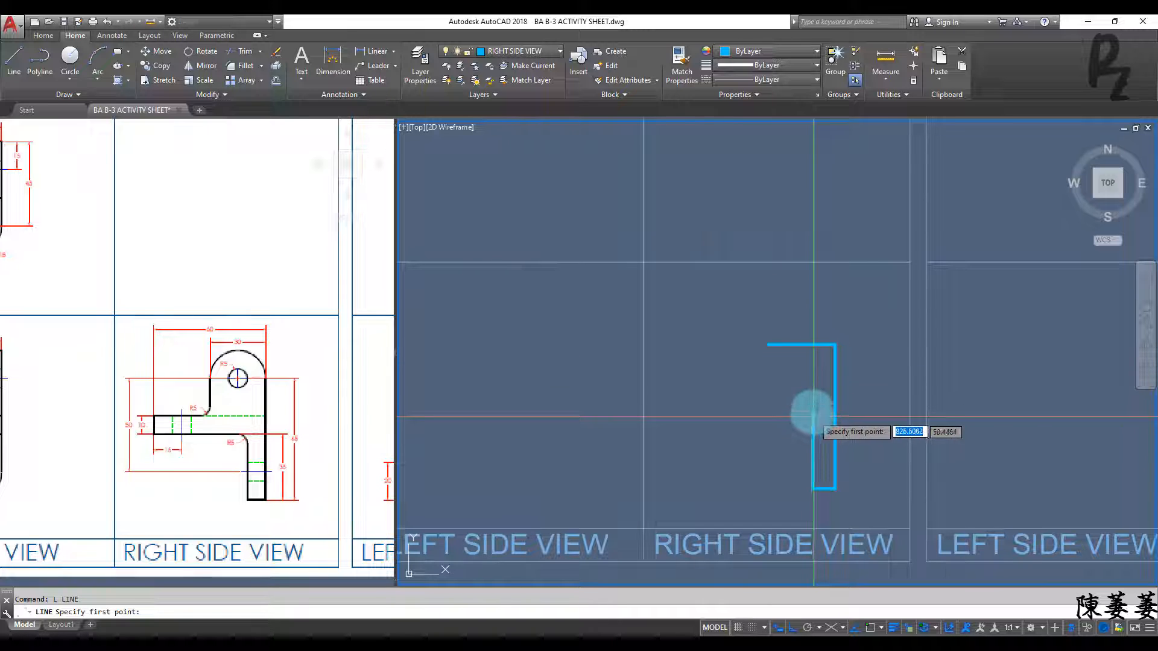
left_click(873, 630)
left_click(813, 412)
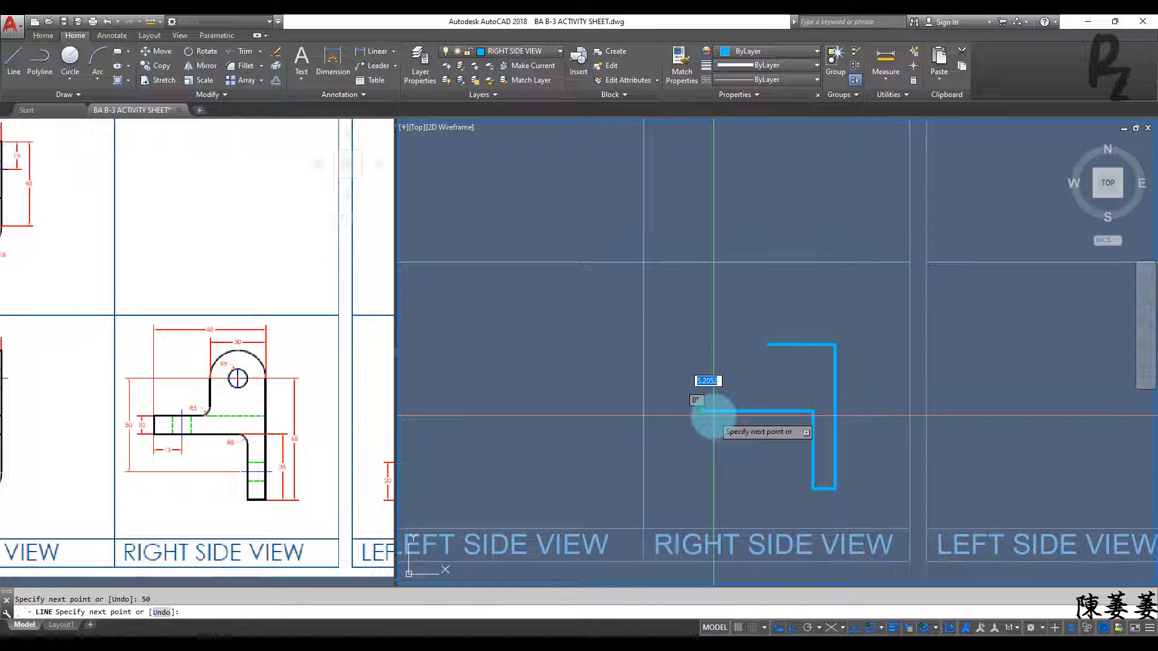
type("10")
key("Return")
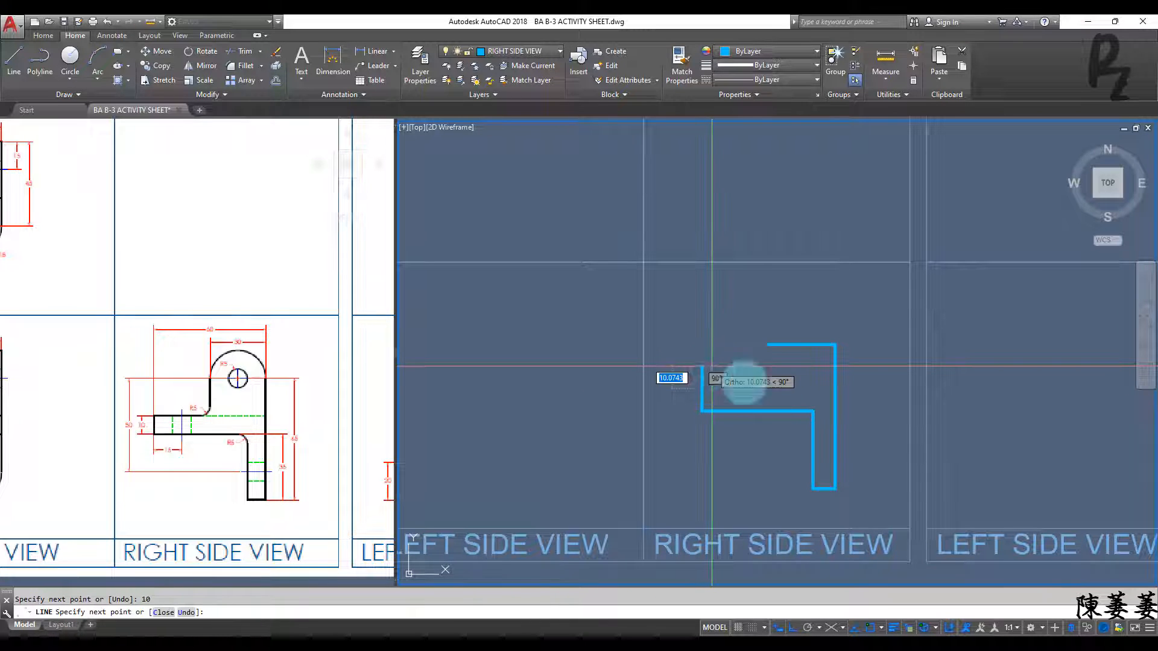
key("Return")
Draw a vertical line from the open end of the 30 line down to the arm's upper edge and trim the overhanging line
key("Return")
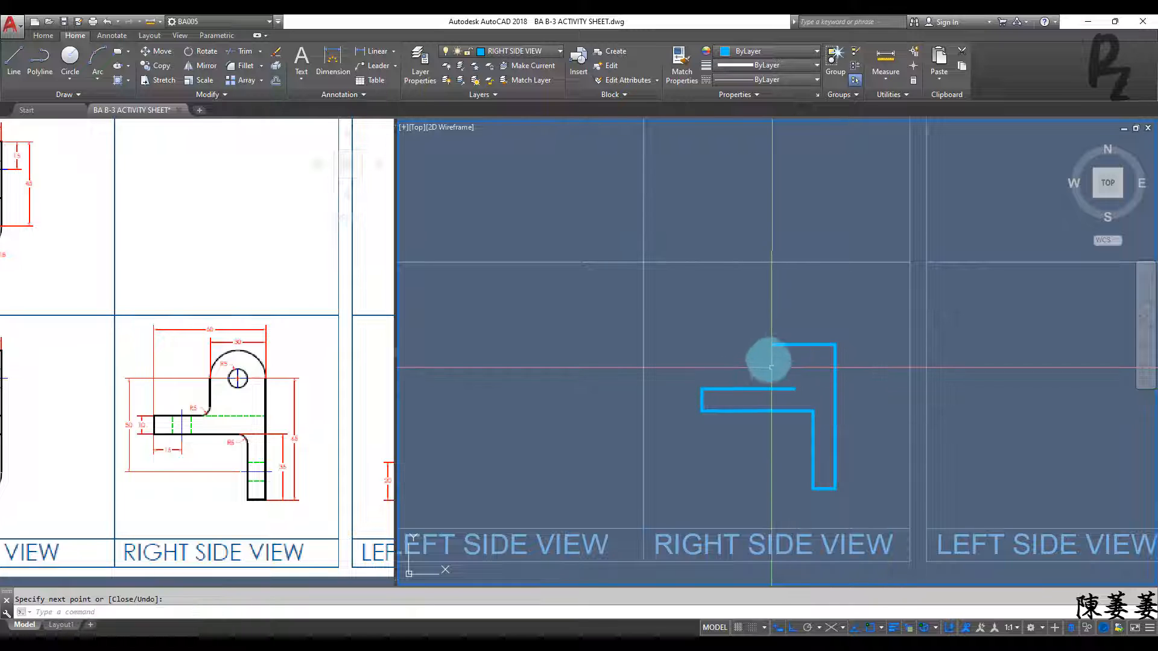
left_click(767, 345)
left_click(768, 389)
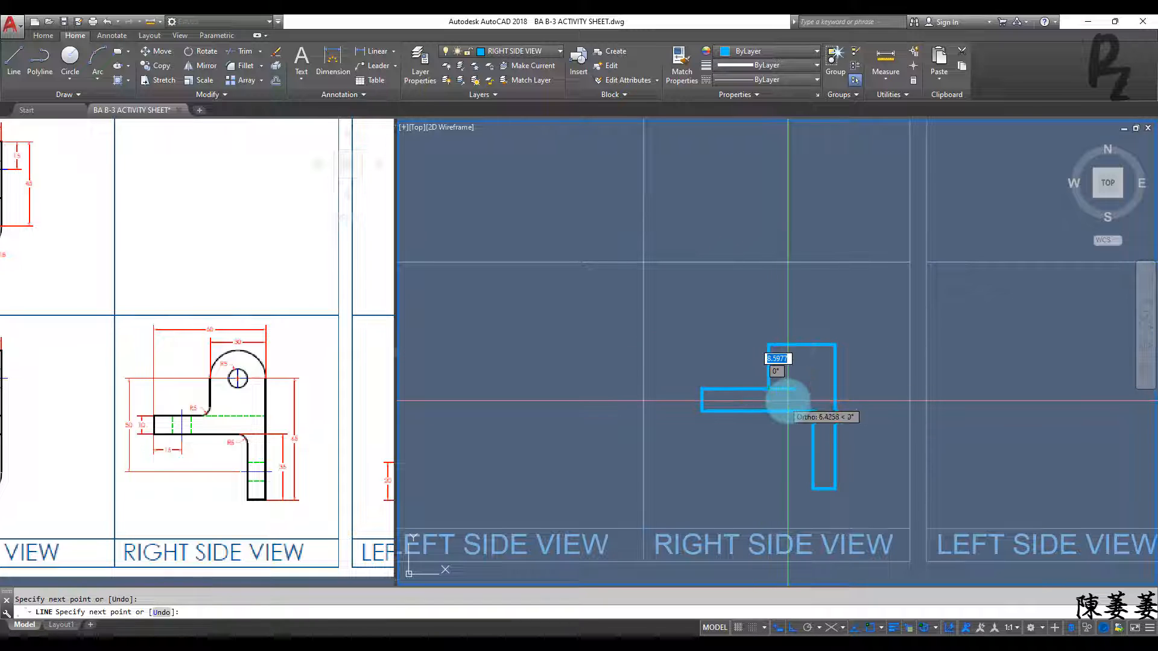
right_click(794, 370)
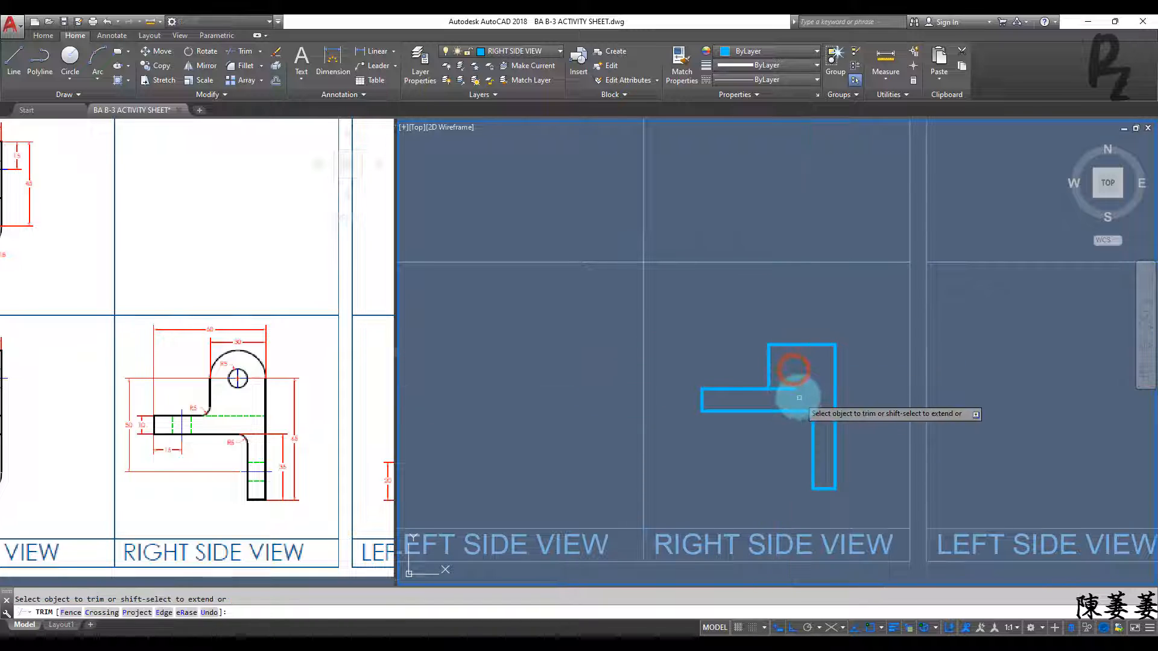
left_click(796, 397)
left_click(784, 374)
key("Return")
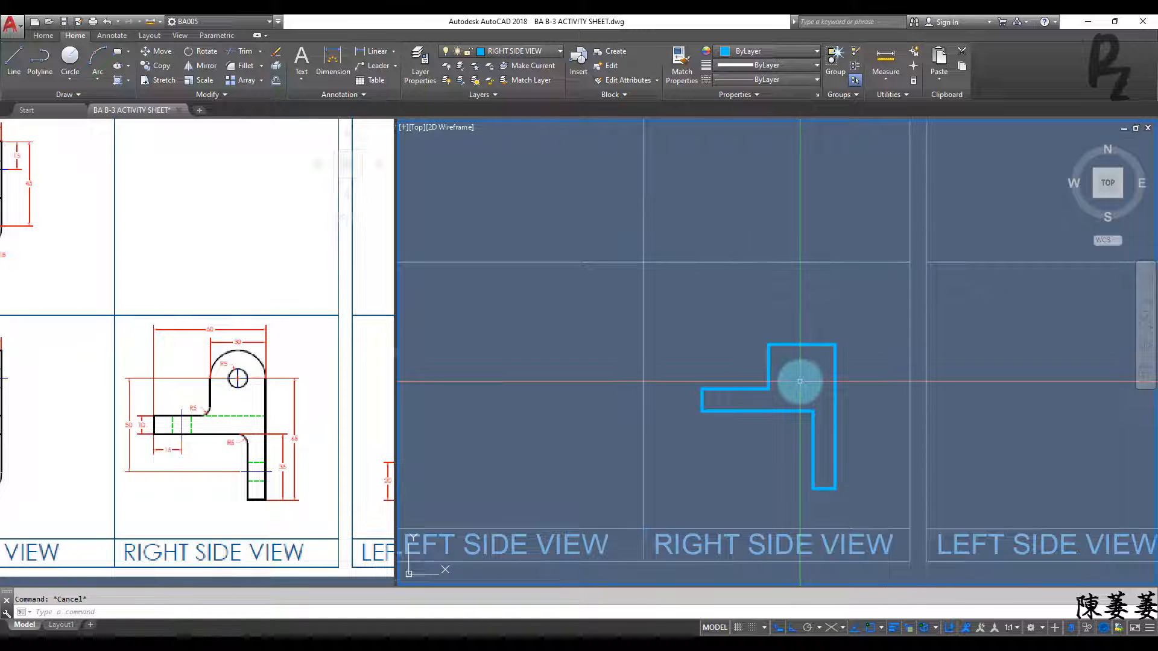
Draw concentric circles with radii 15 and 5, centred on the midpoint of the 30 line
key("Return")
left_click(805, 345)
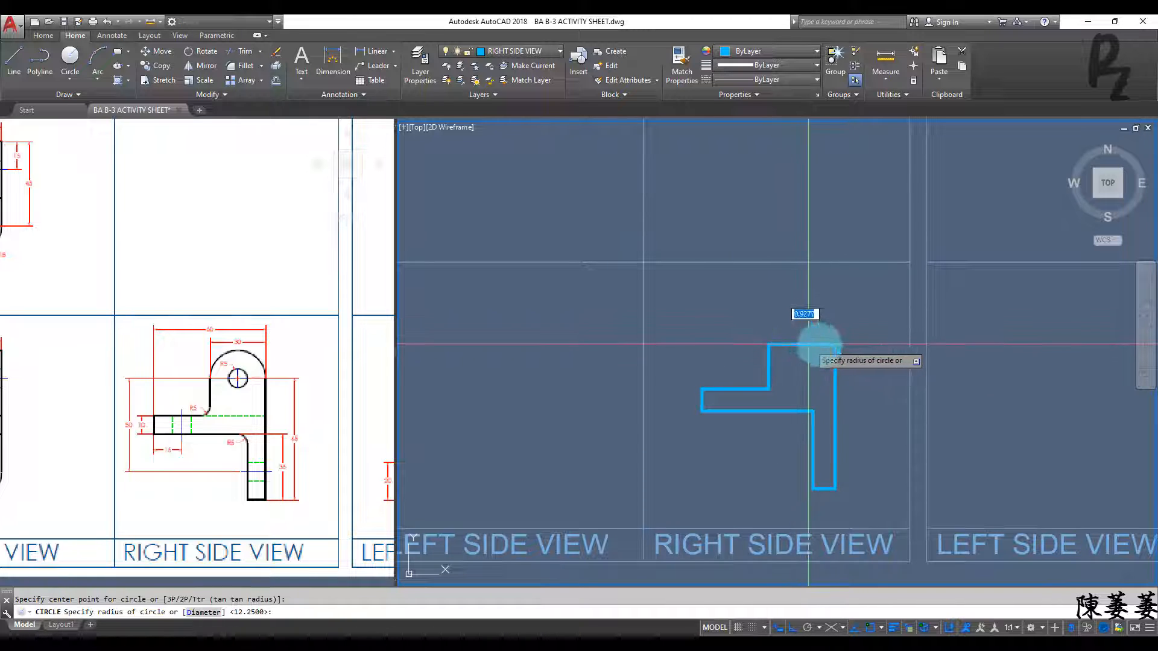
left_click(836, 345)
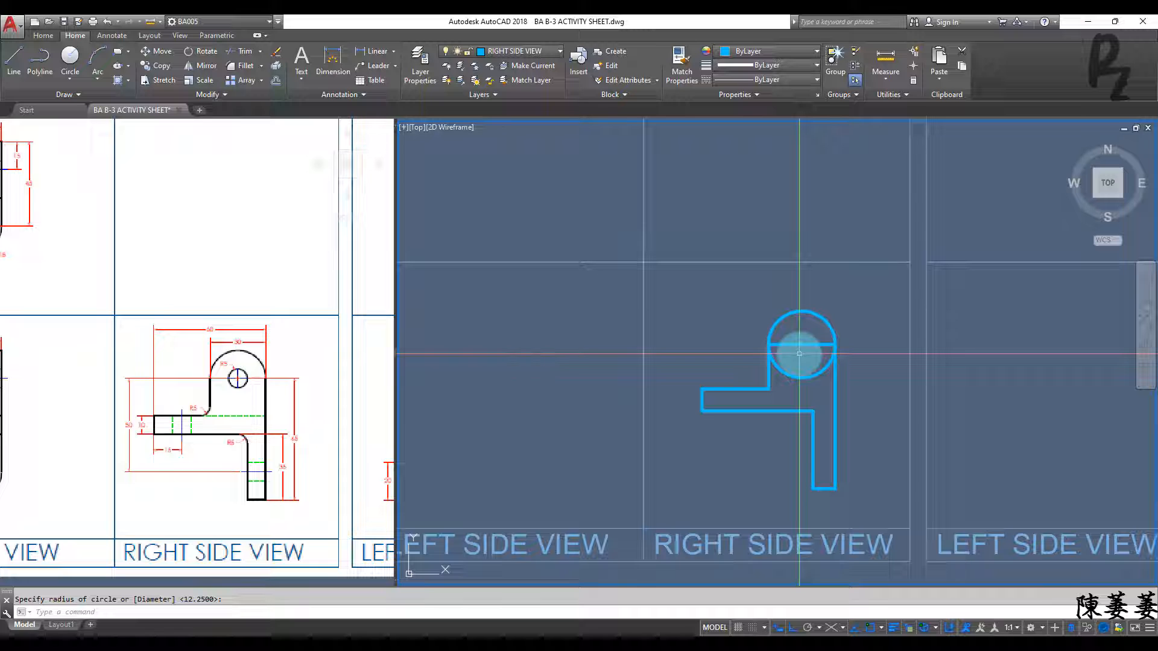
key("Return")
left_click(802, 344)
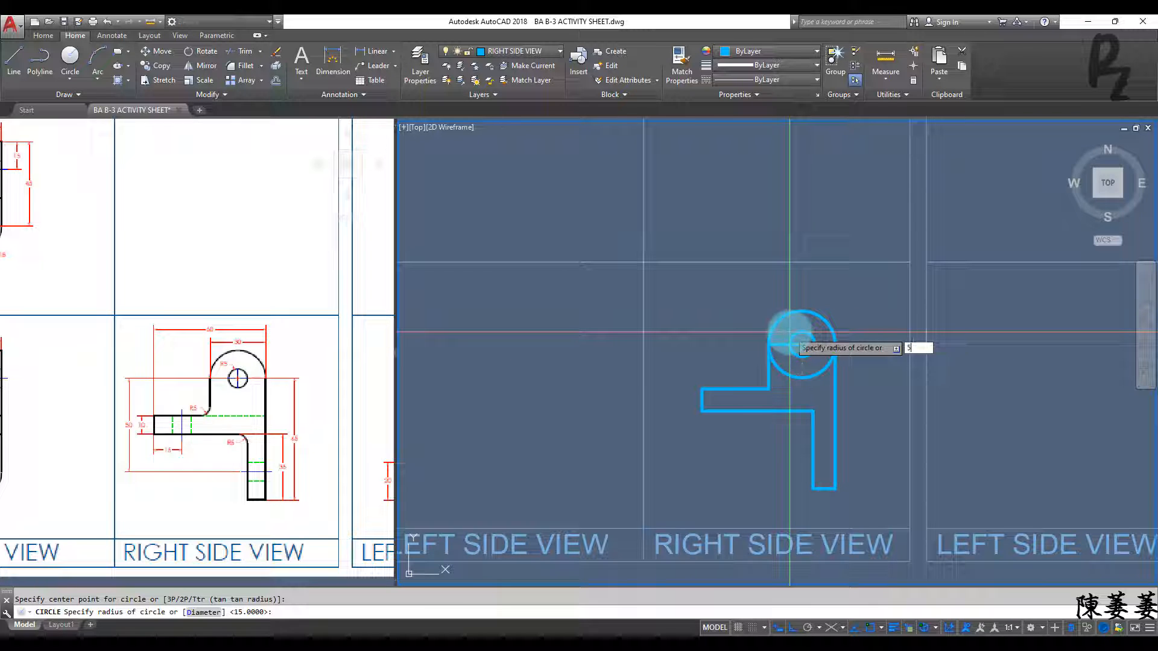
key("Escape")
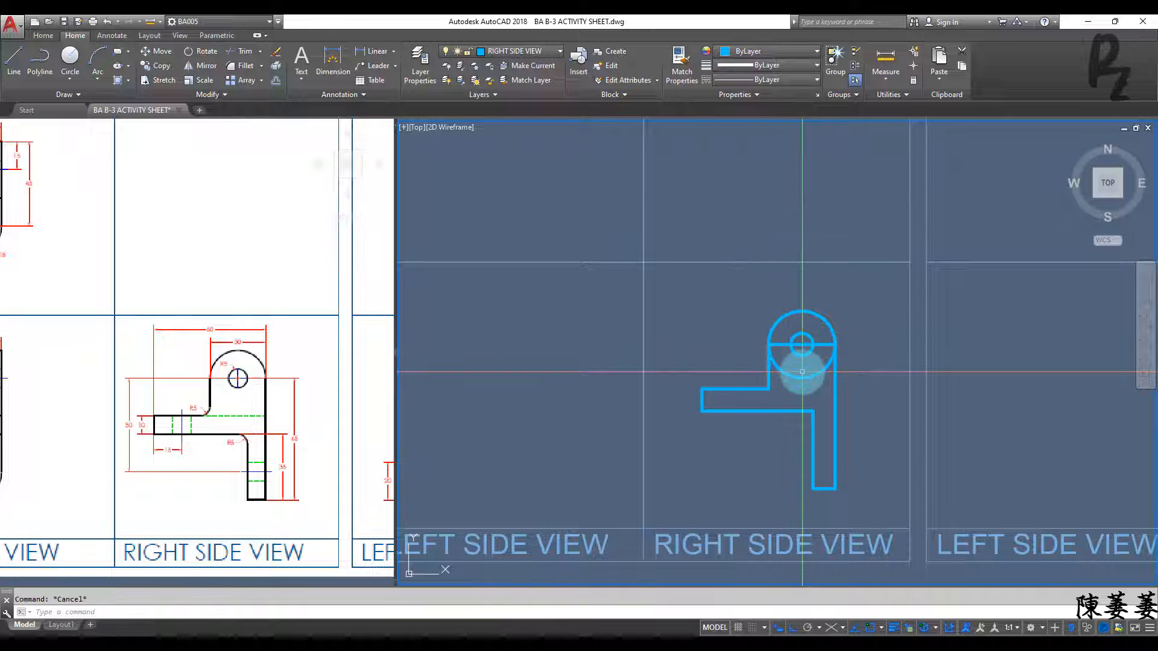
Trim away the lower half of the radius 15 circle and delete the horizontal line through its centre
key("Return")
left_click(807, 388)
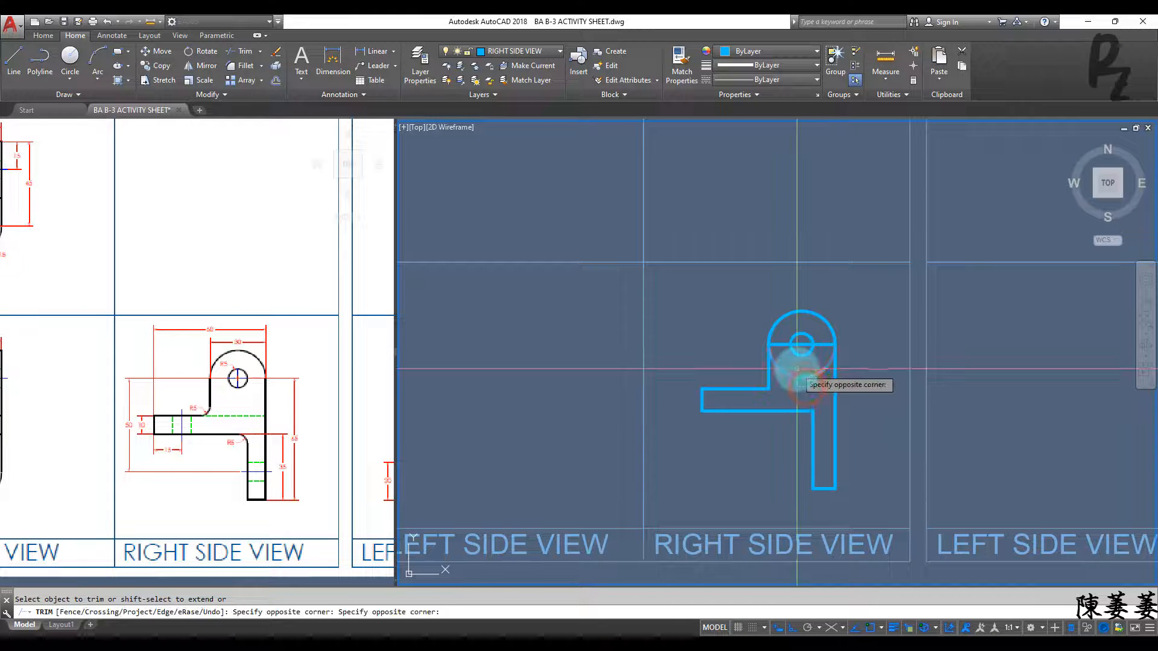
left_click(801, 367)
key("Escape")
key("Escape")
left_click(784, 344)
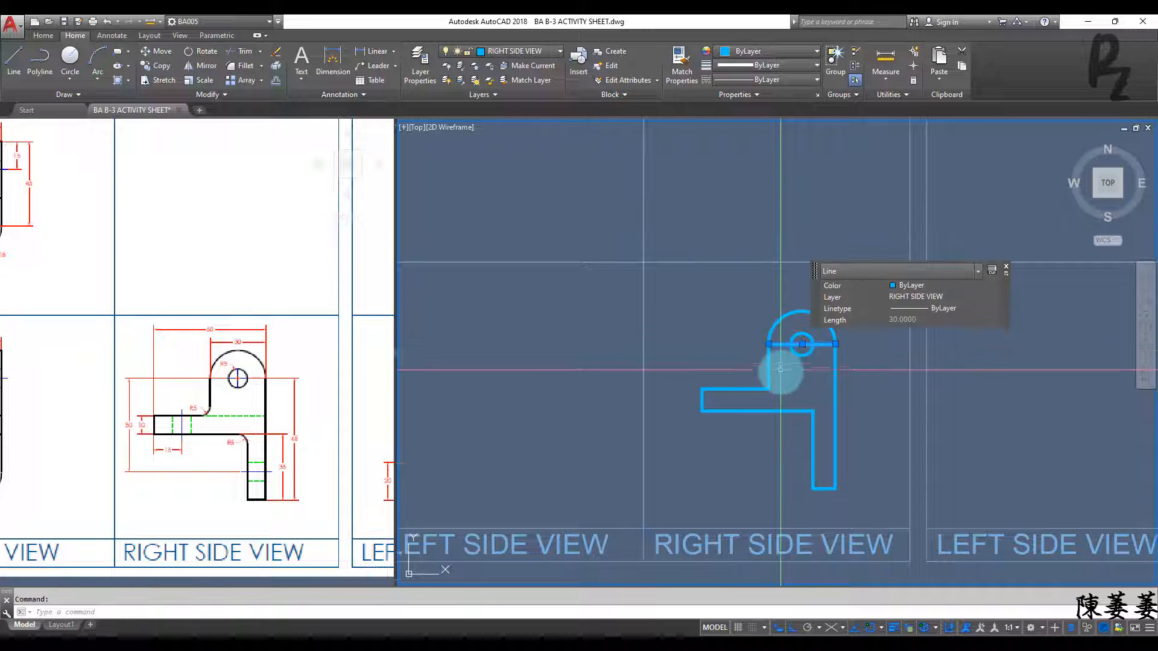
key("Delete")
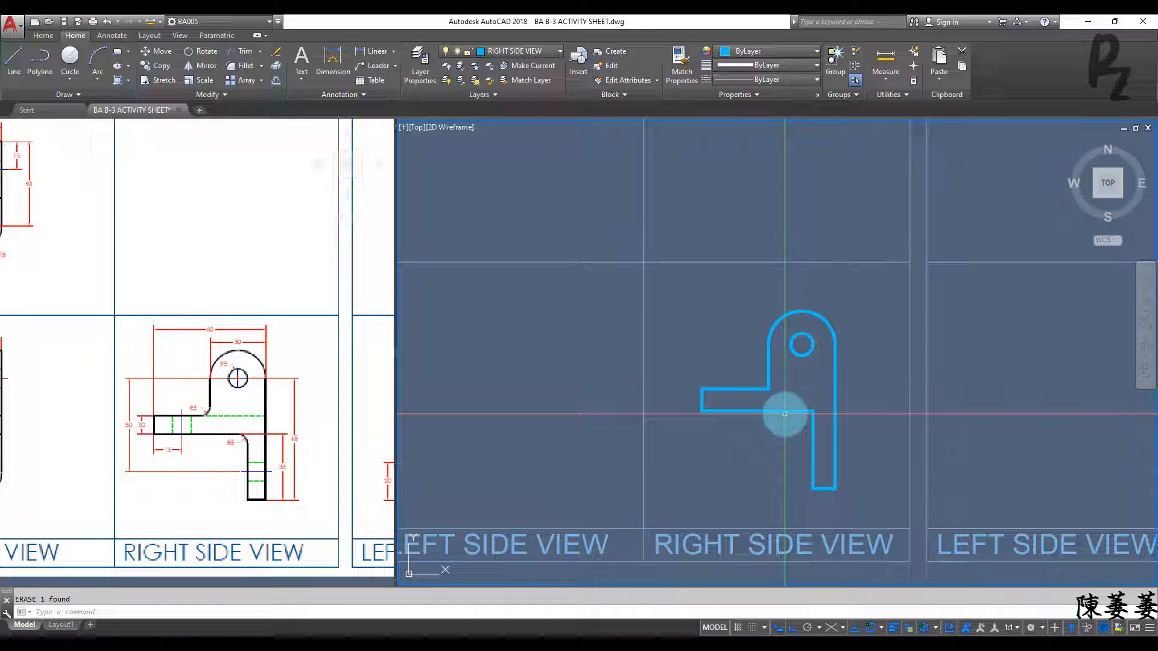
Fillet the two inner corners where the horizontal arm meets the upright and the lower leg with radius 5
type("f")
key("Return")
type("r")
key("Return")
type("5")
key("Return")
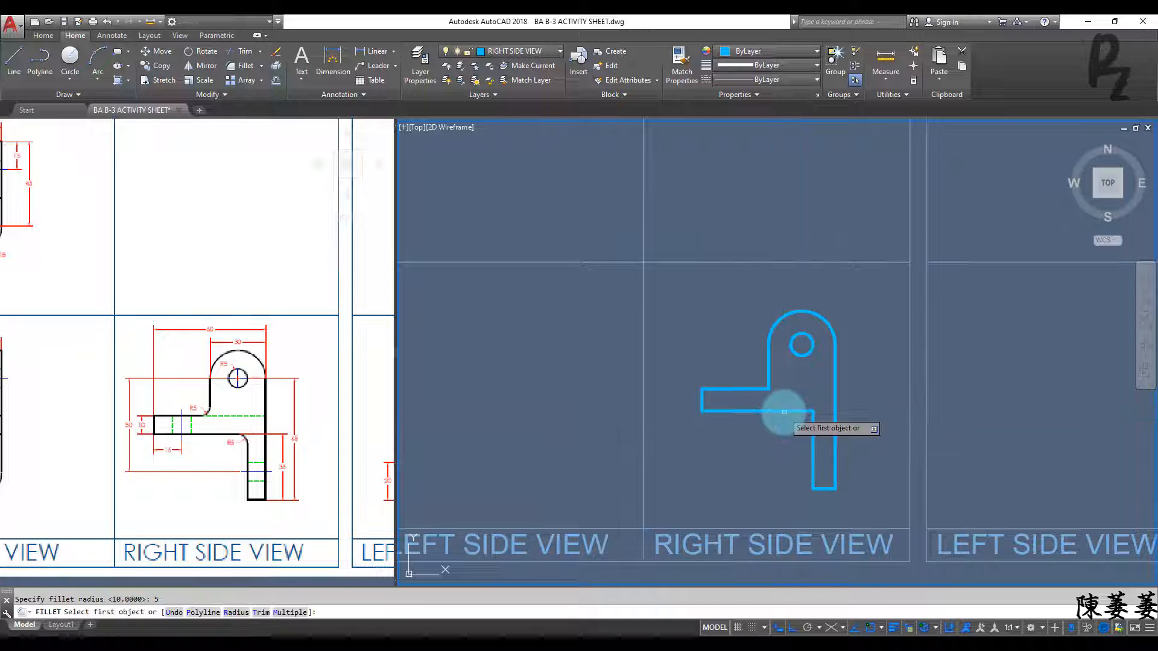
left_click(783, 410)
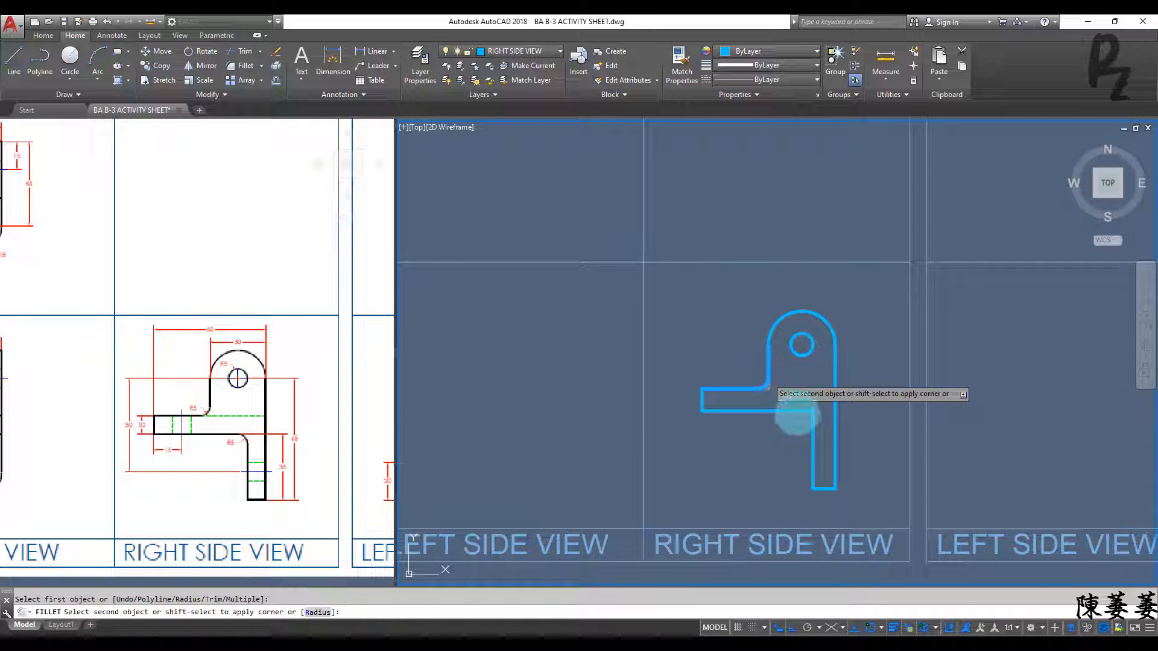
left_click(793, 394)
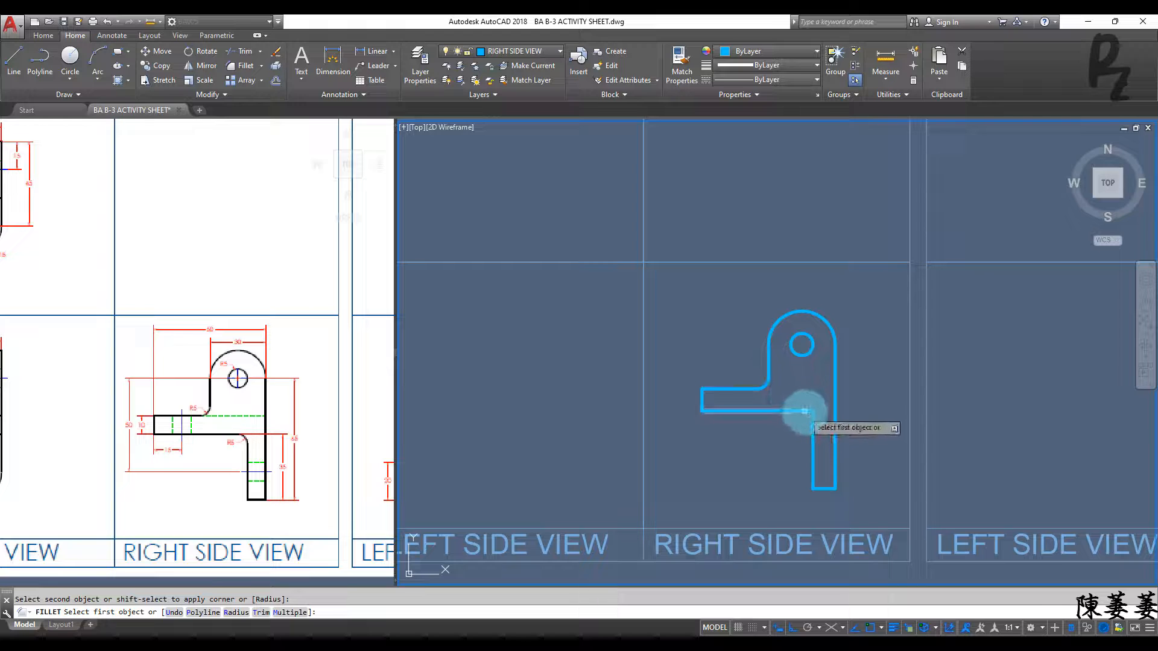
left_click(805, 413)
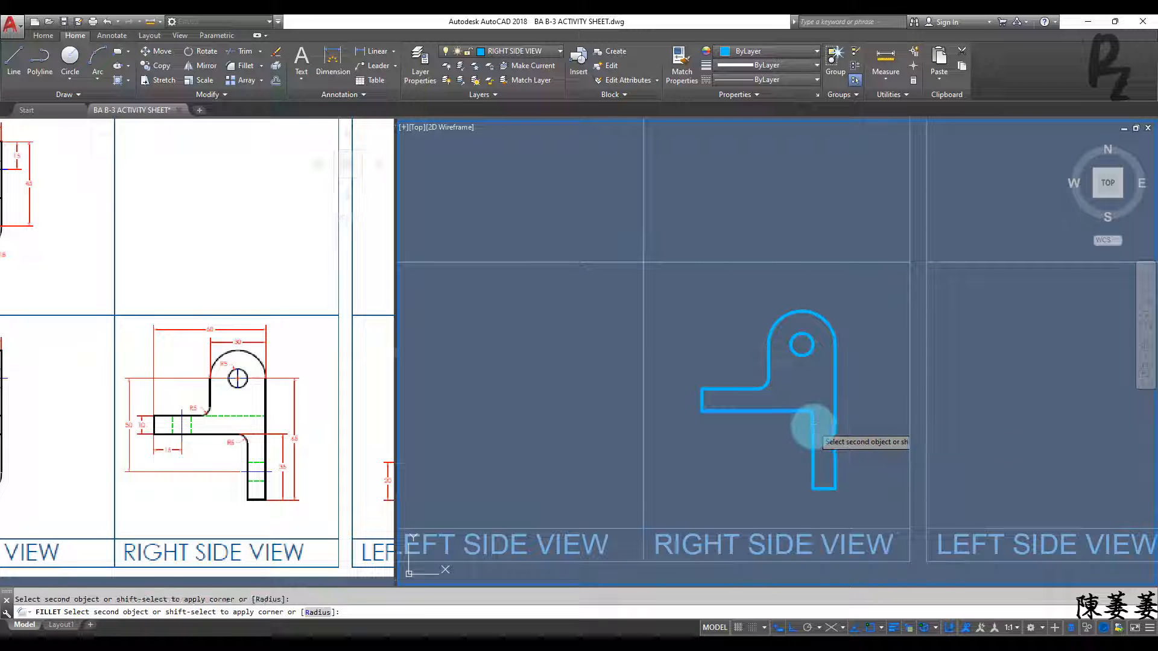
key("Escape")
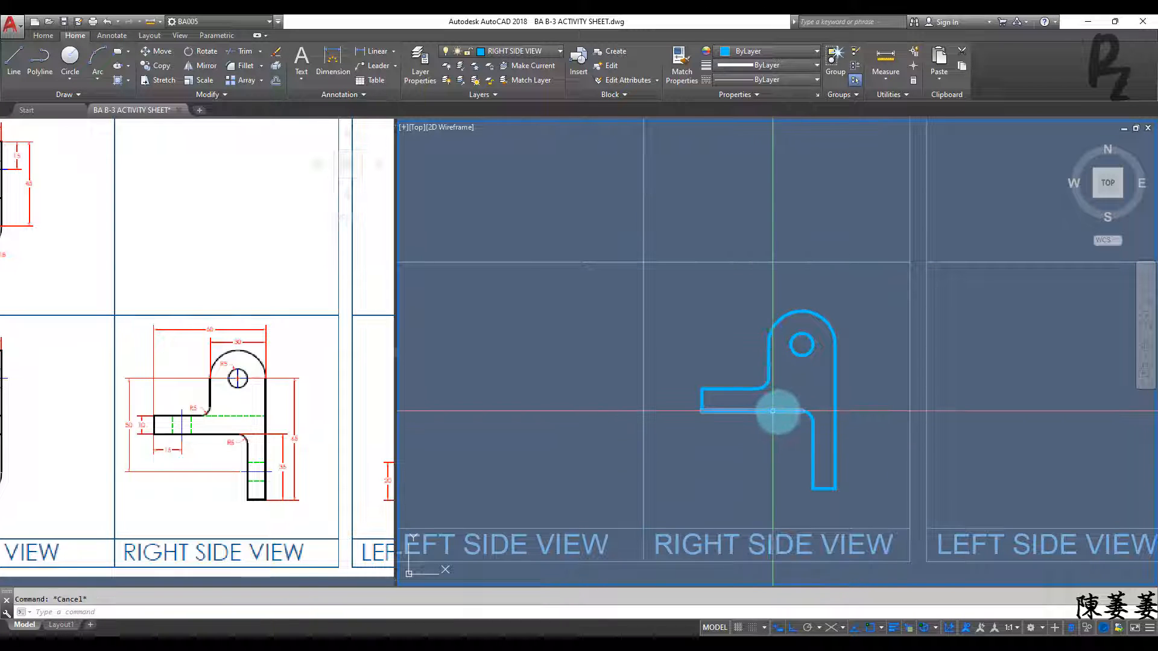
On the LEFT SIDE VIEW layer, draw a horizontal line from the right view's lower leg into the left side view cell and about 85 up
left_click(474, 84)
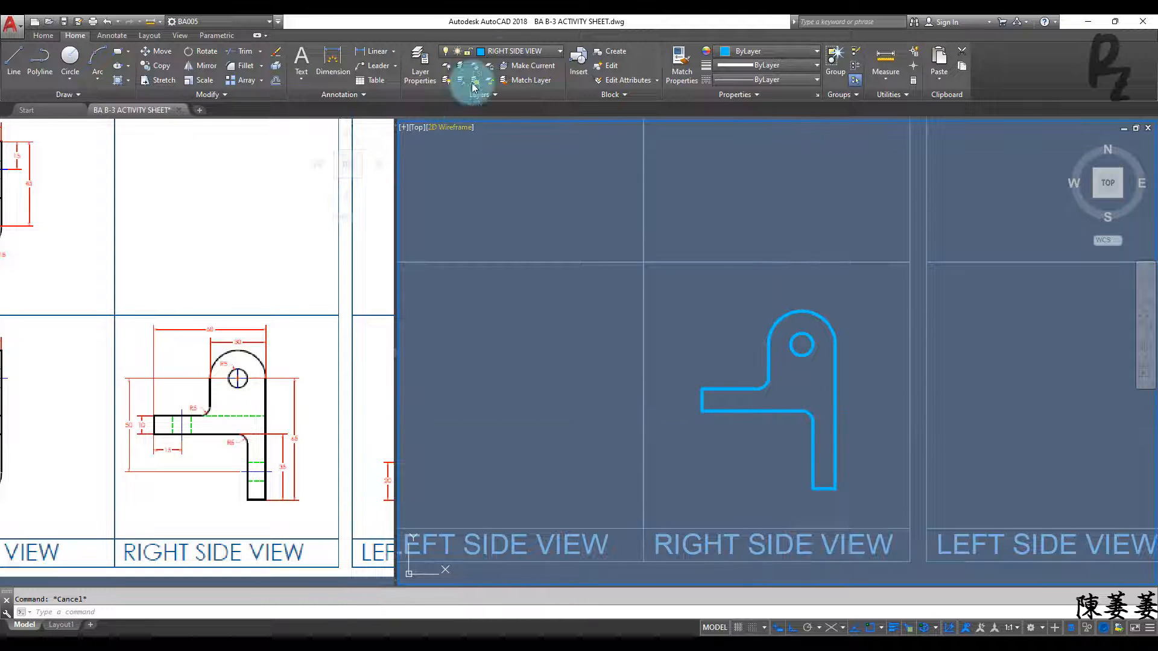
left_click(510, 53)
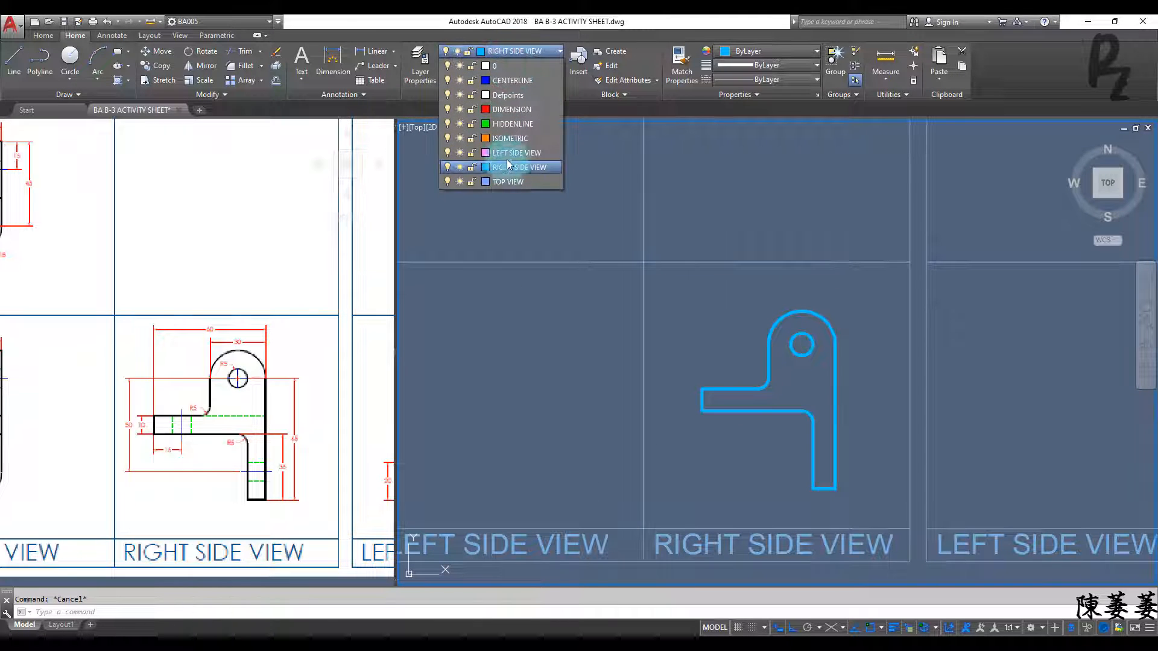
left_click(505, 153)
type("l")
key("Return")
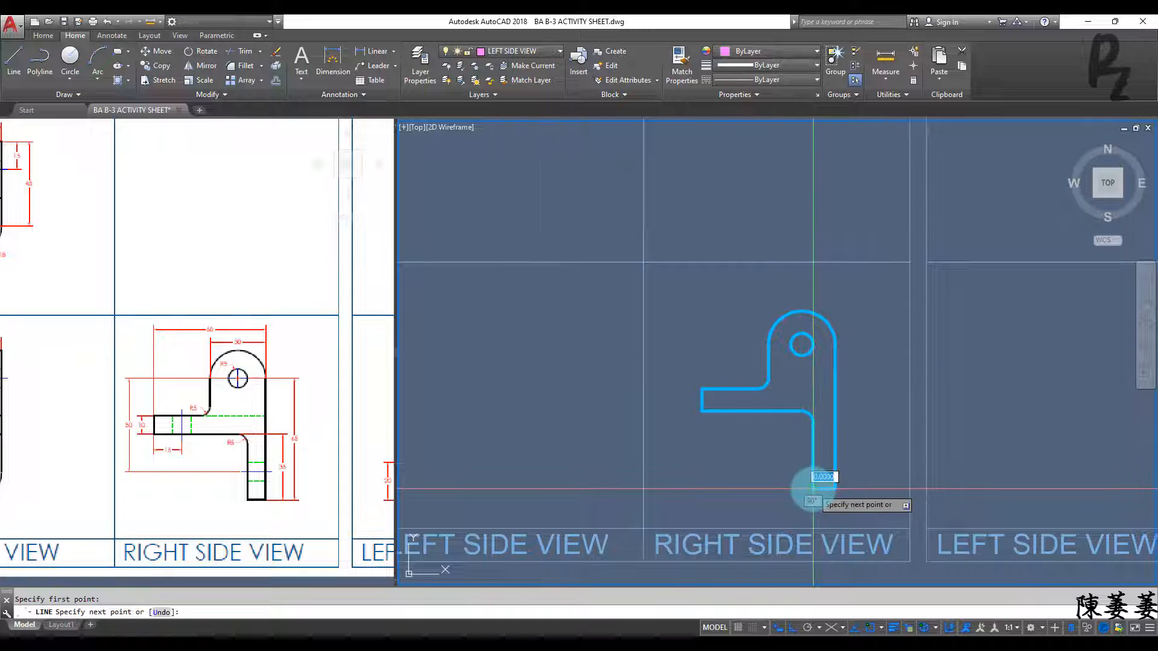
scroll(813, 489, "down", 4)
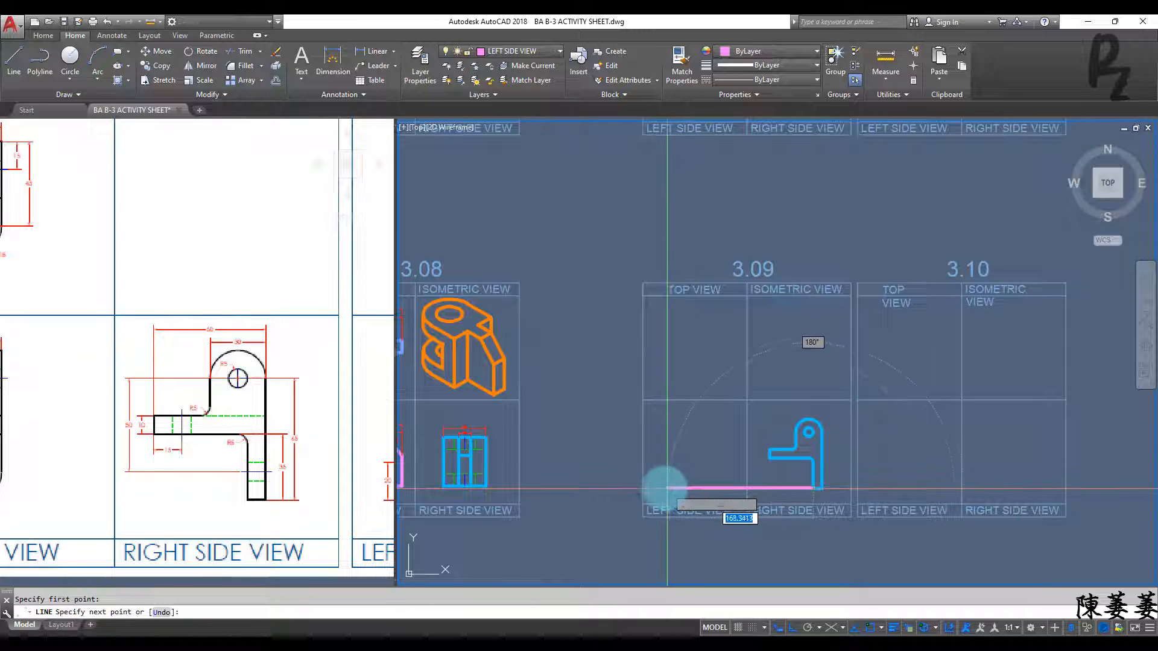
left_click(187, 487)
scroll(181, 488, "down", 2)
middle_click_drag(181, 481, 301, 468)
scroll(182, 465, "up", 4)
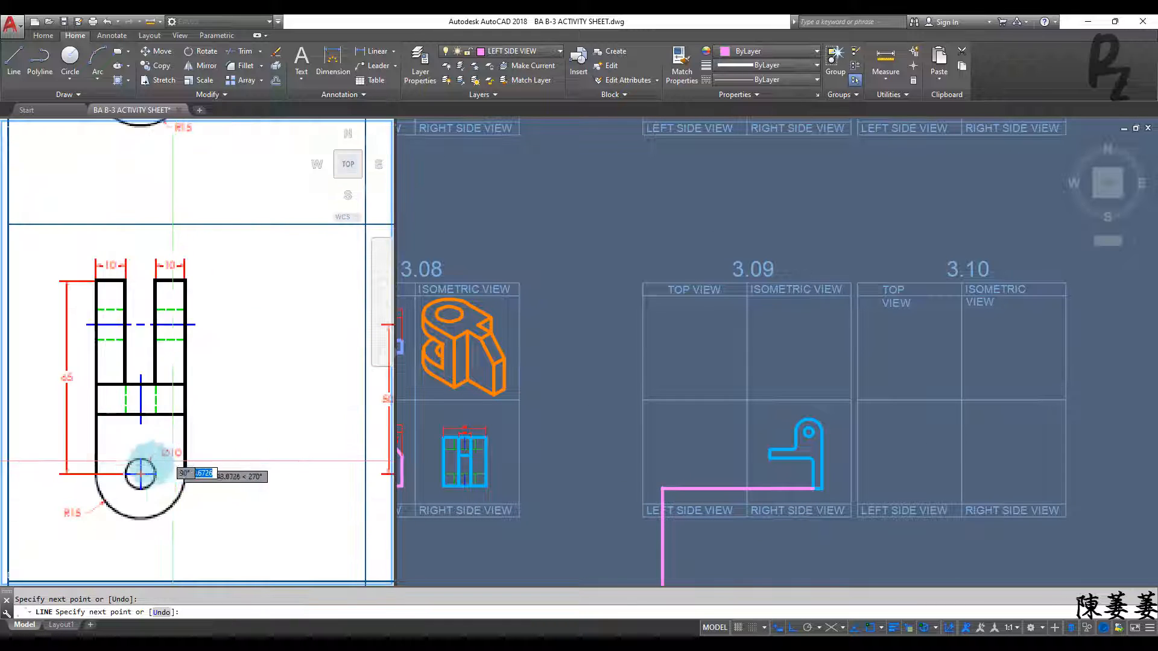
left_click(707, 471)
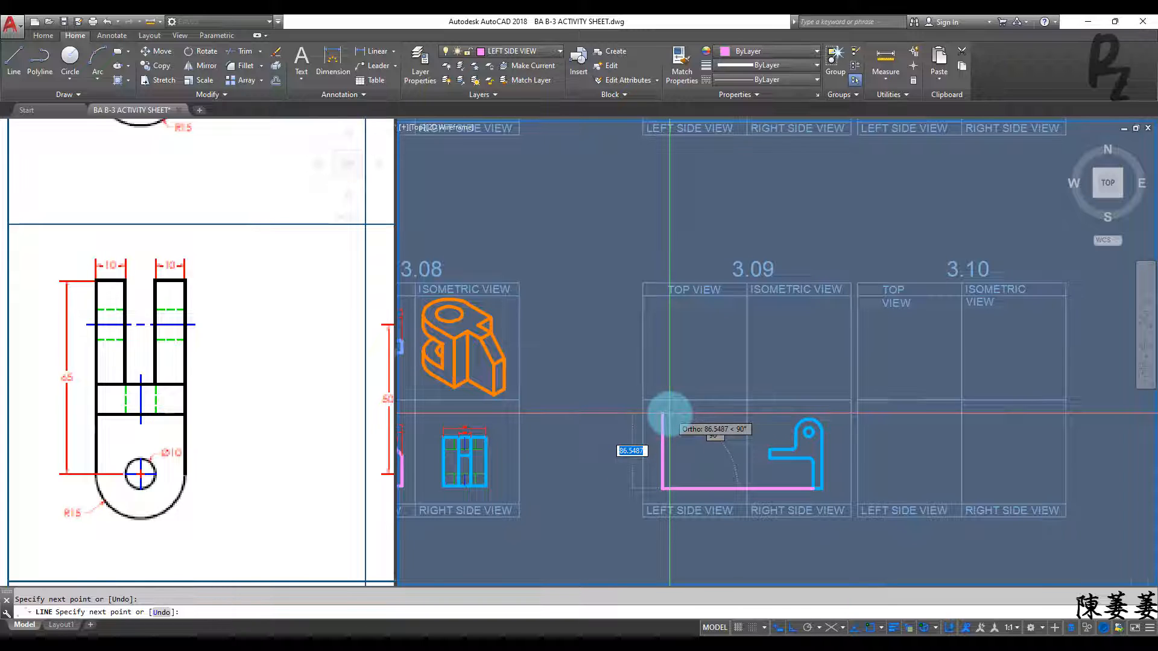
scroll(669, 416, "up", 5)
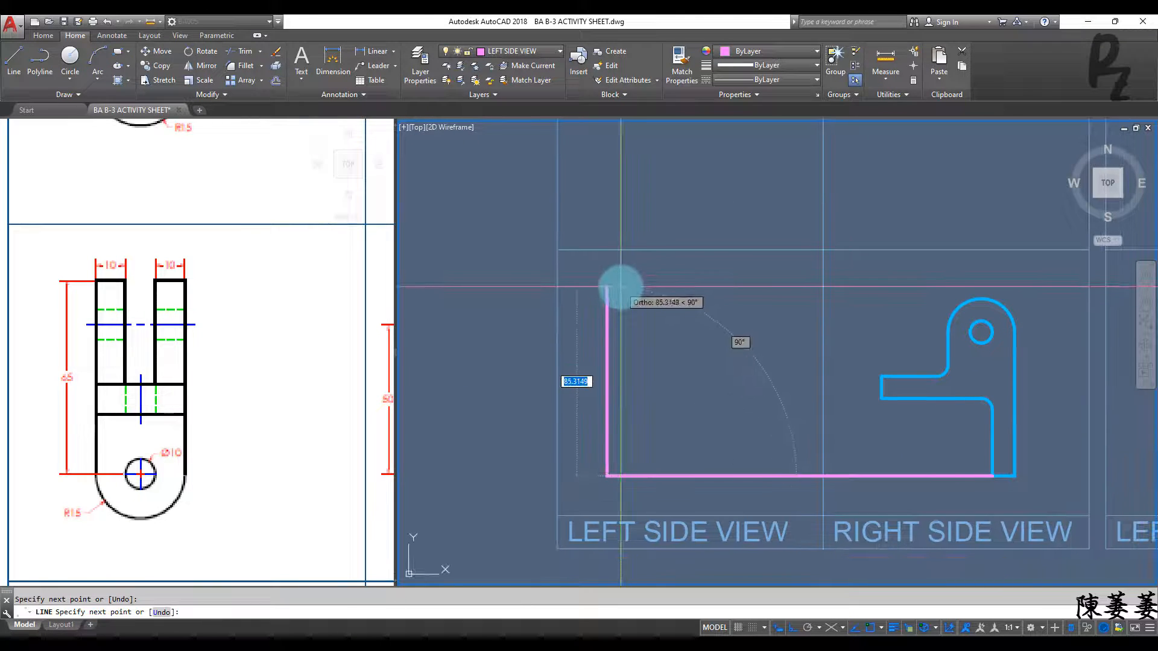
left_click(620, 286)
key("Return")
Project a horizontal line from the top of the right view's arc across the left side view's vertical line and trim the overhanging ends
key("Return")
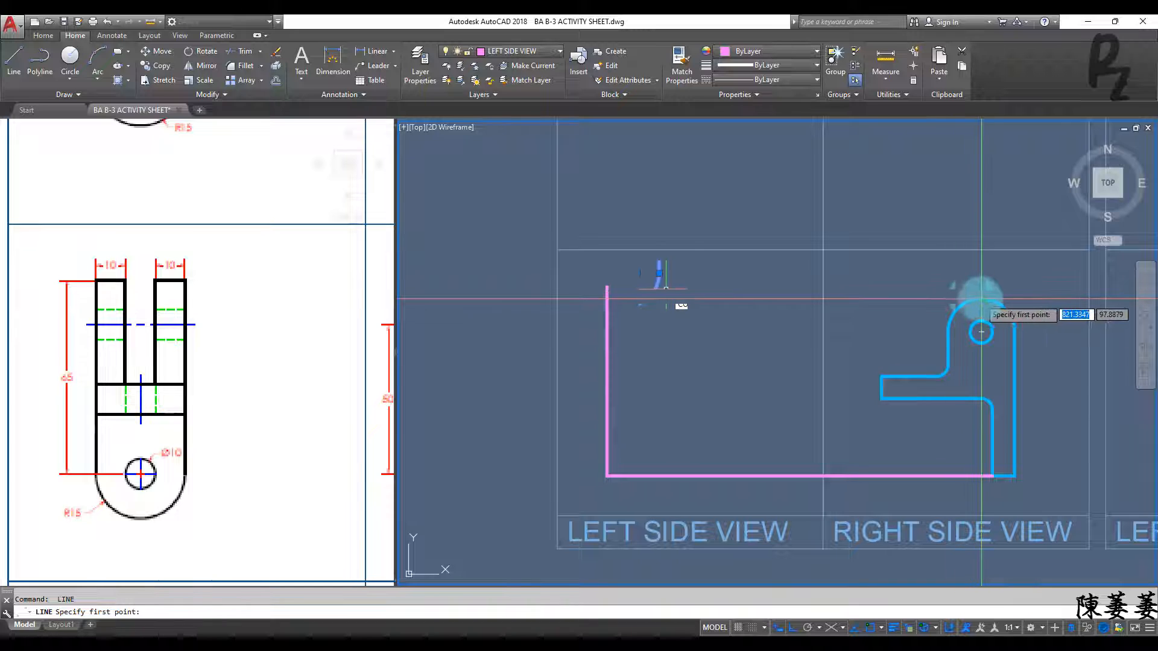
left_click(981, 298)
left_click(579, 329)
key("Escape")
type("tr")
key("space")
right_click(576, 376)
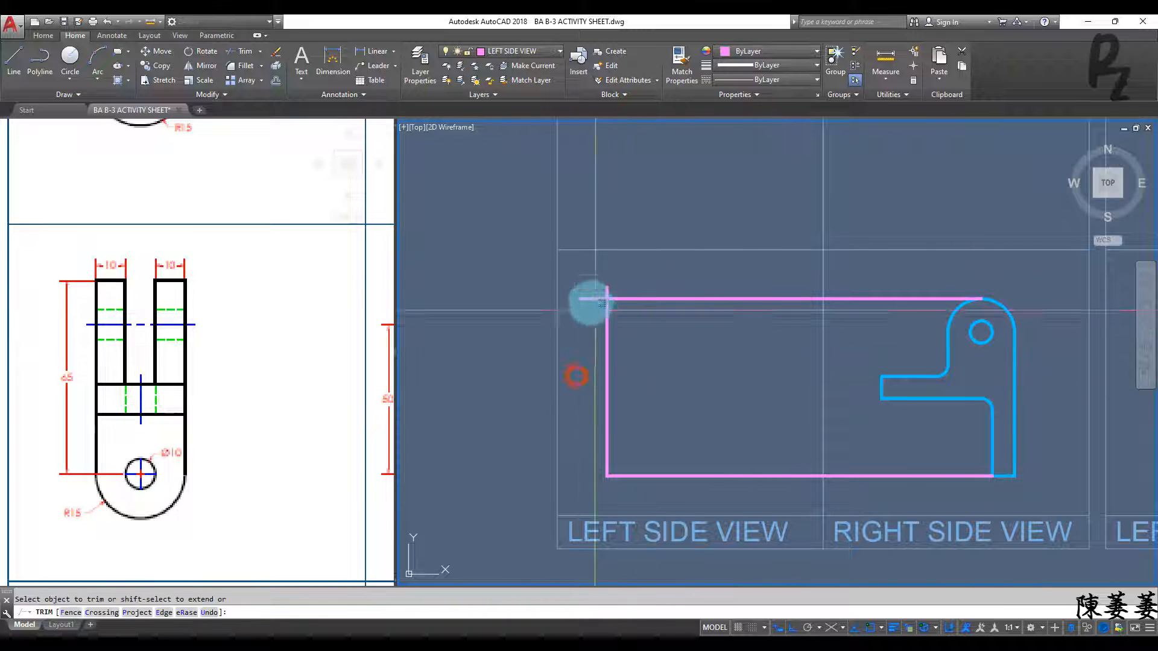
key("Escape")
Offset the left vertical line of the left side view 30 to the right
left_click(670, 487)
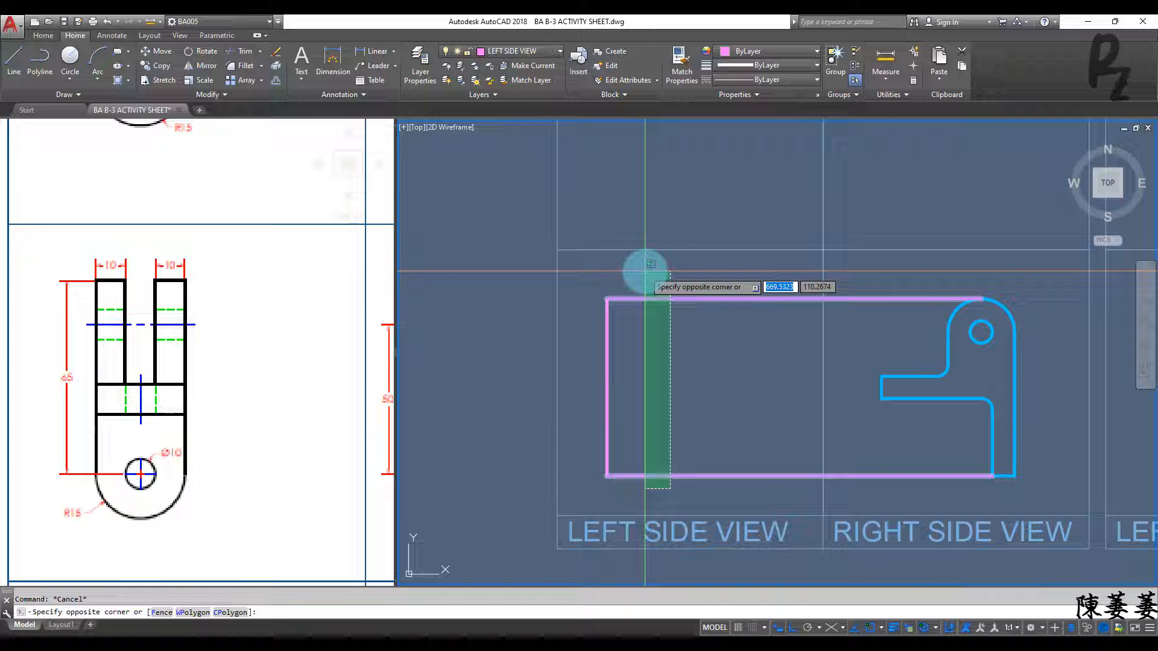
key("Escape")
left_click(188, 252)
mouse_move(266, 187)
middle_mouse_down()
mouse_move(271, 403)
mouse_move(273, 225)
middle_mouse_up()
left_click(654, 388)
type("o")
key("space")
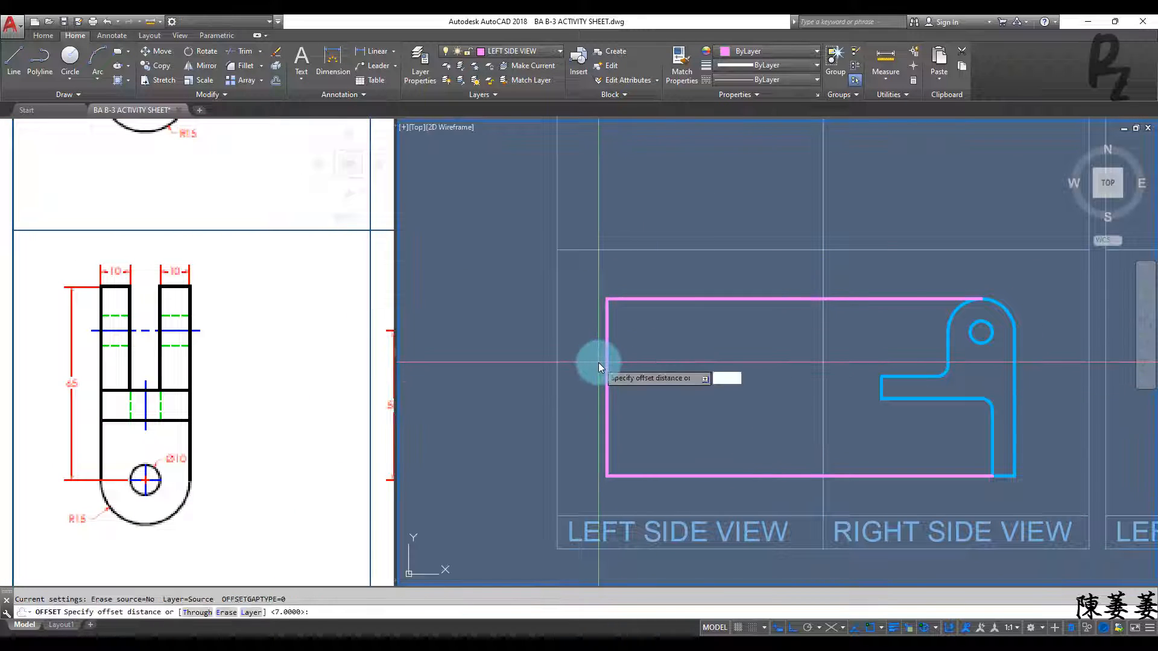
type("30")
key("space")
left_click(606, 366)
left_click(703, 381)
key("Escape")
key("Escape")
Trim the top and bottom horizontal lines beyond the offset vertical line to leave a closed rectangle
type("tr")
key("space")
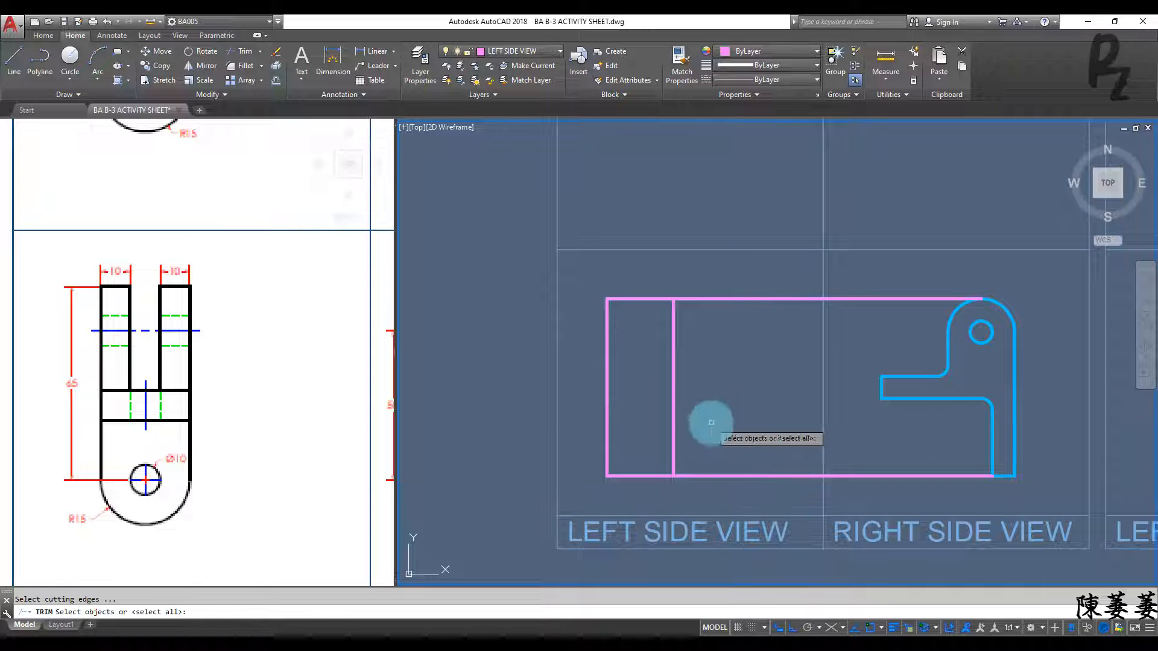
key("space")
left_click(744, 486)
left_click(731, 281)
key("Escape")
key("Escape")
Try to draw a circle tangent to the rectangle's sides with the tangent-tangent-radius option
middle_click_drag(729, 422, 809, 408)
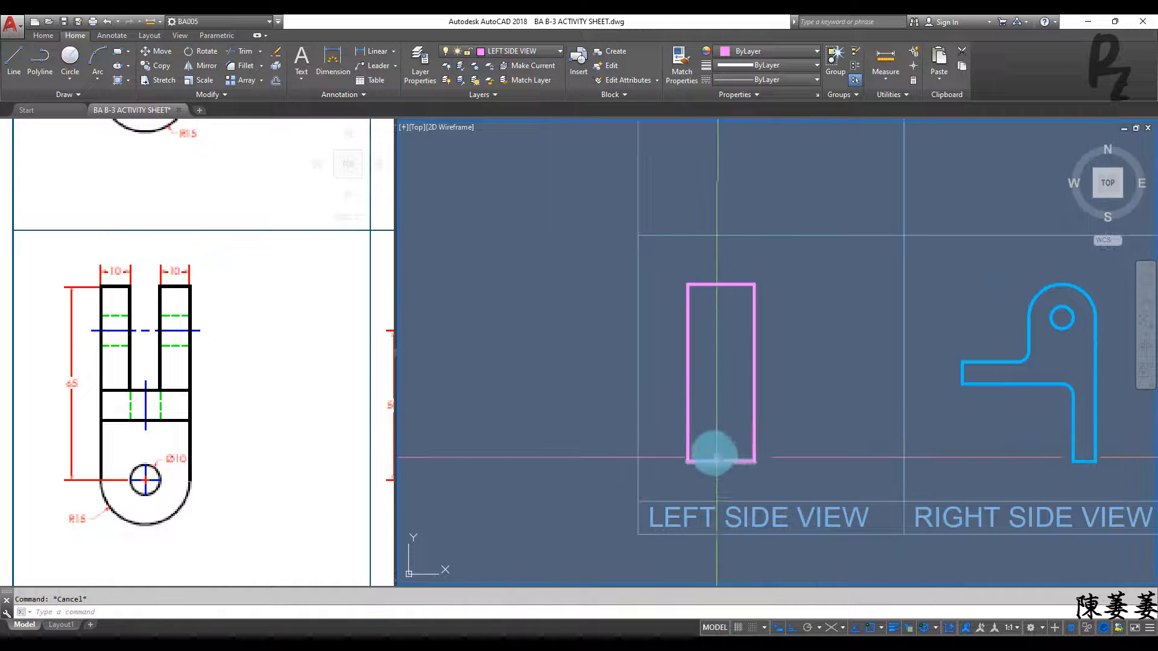
middle_click_drag(717, 457, 758, 418)
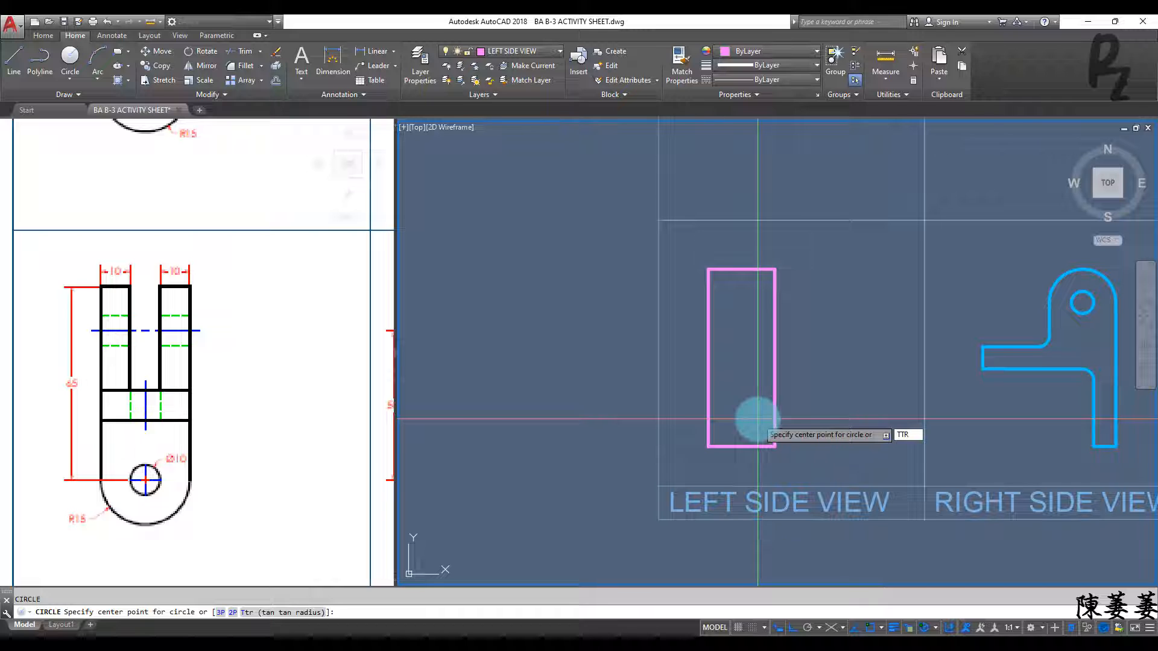
key("Return")
left_click(709, 404)
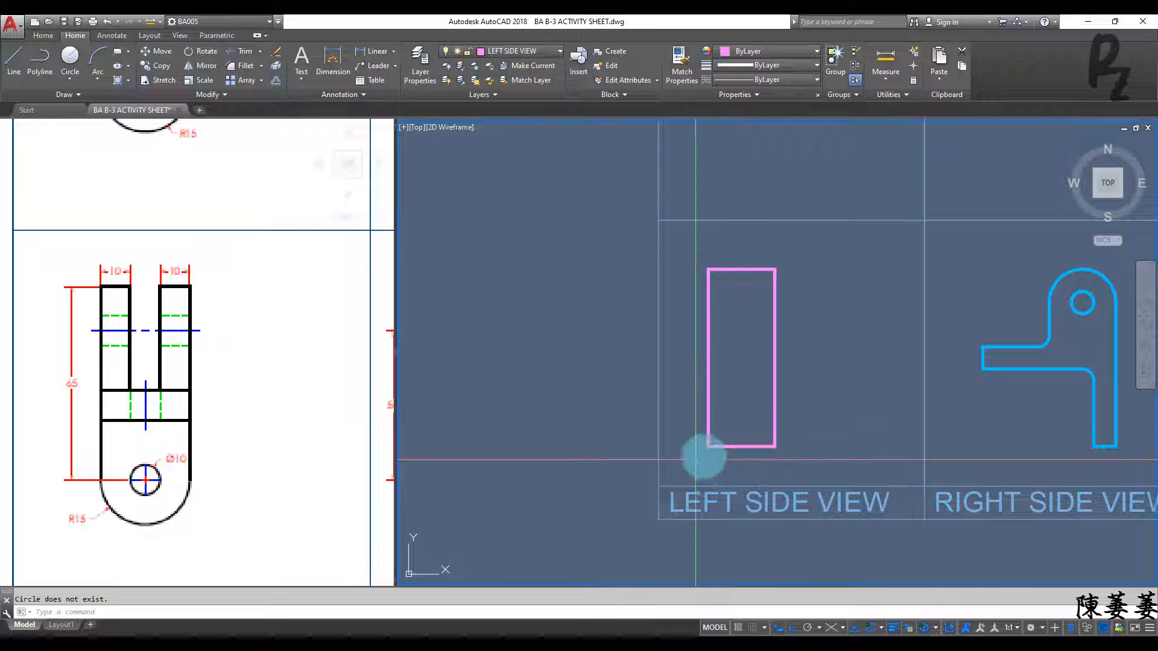
Draw a vertical line up from the midpoint of the rectangle's bottom edge and centre radius 15 and diameter 10 circles on its upper end
type("L")
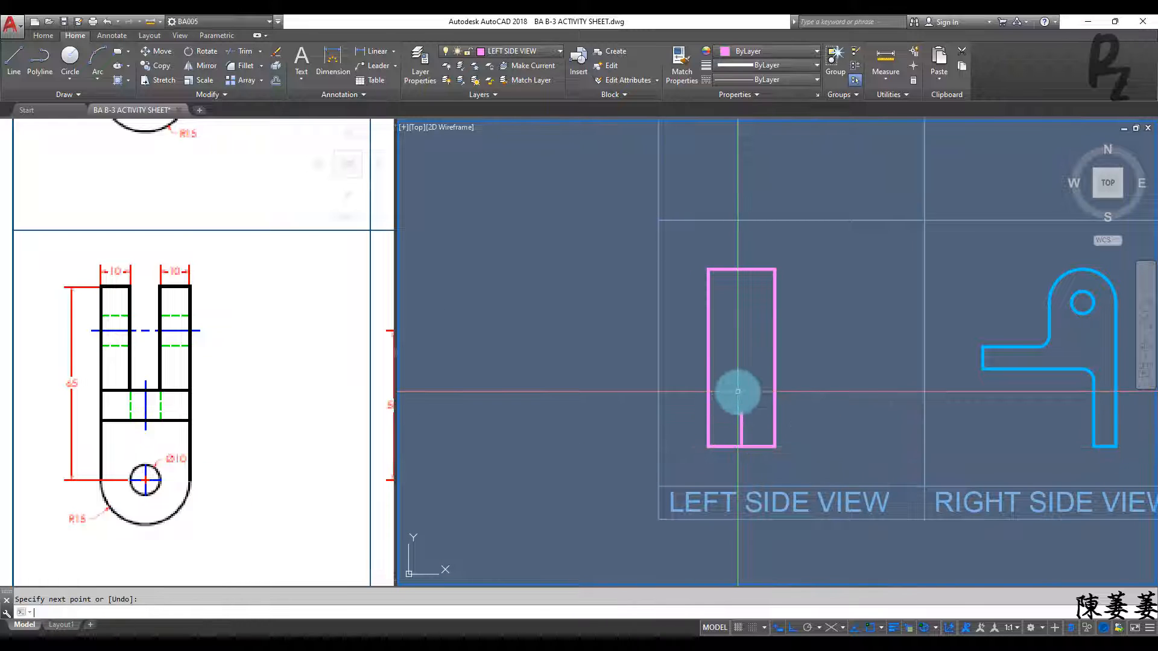
key("Return")
left_click(741, 415)
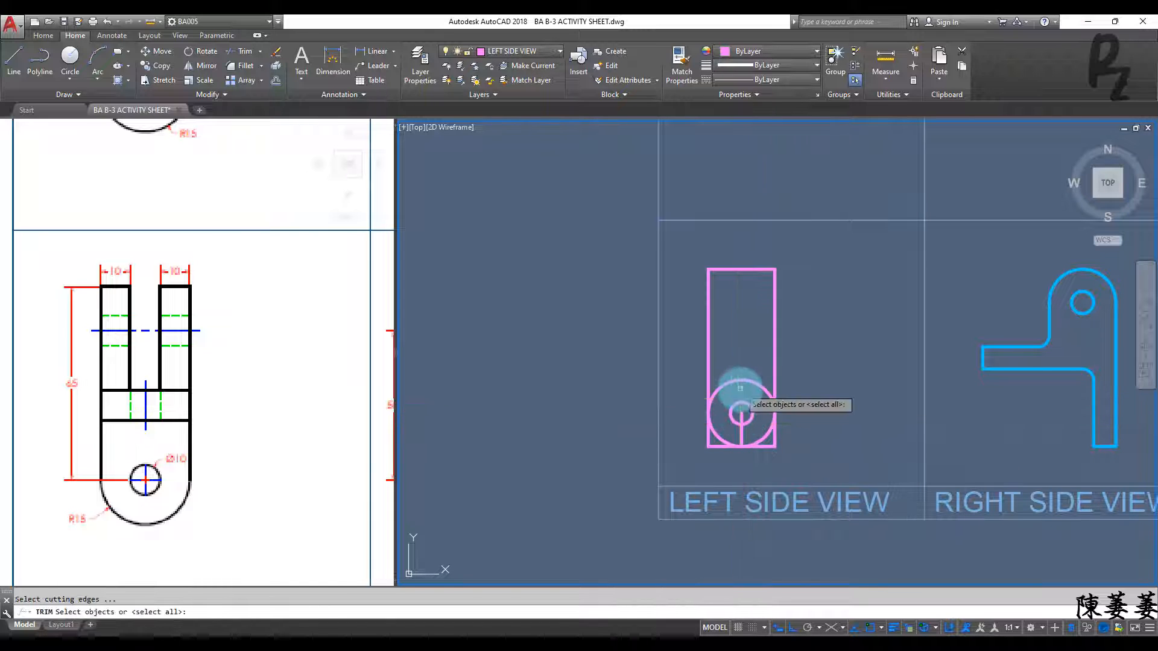
Trim the outline into a rounded lower end along the radius 15 circle and erase the leftover lines
left_click(708, 446)
left_click(738, 435)
type("e")
key("Return")
Project the lower and upper edges of the right view's horizontal arm to the left edge of the left side view
middle_click_drag(744, 398, 744, 401)
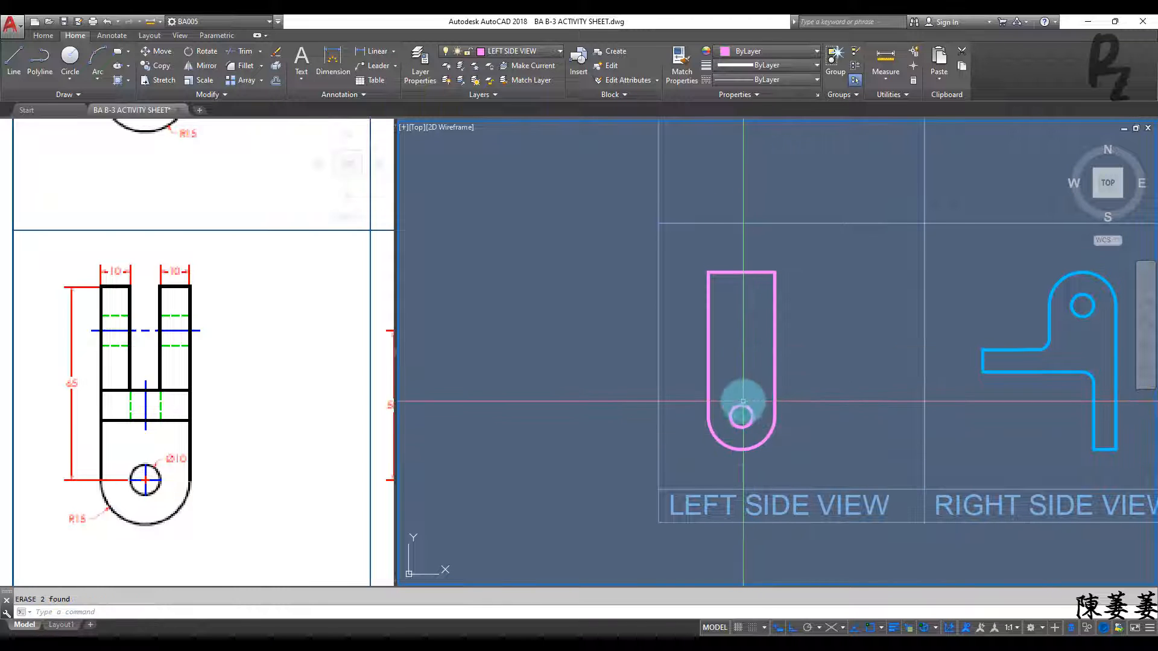
type("l")
key("Return")
left_click(983, 371)
left_click(709, 371)
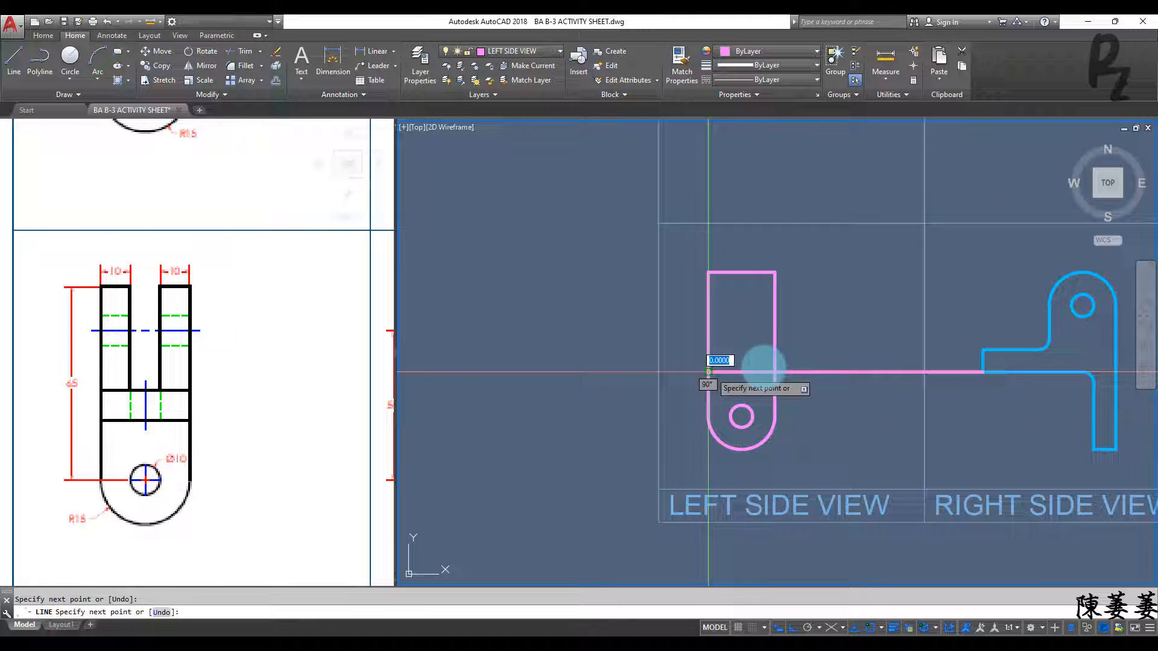
left_click(983, 349)
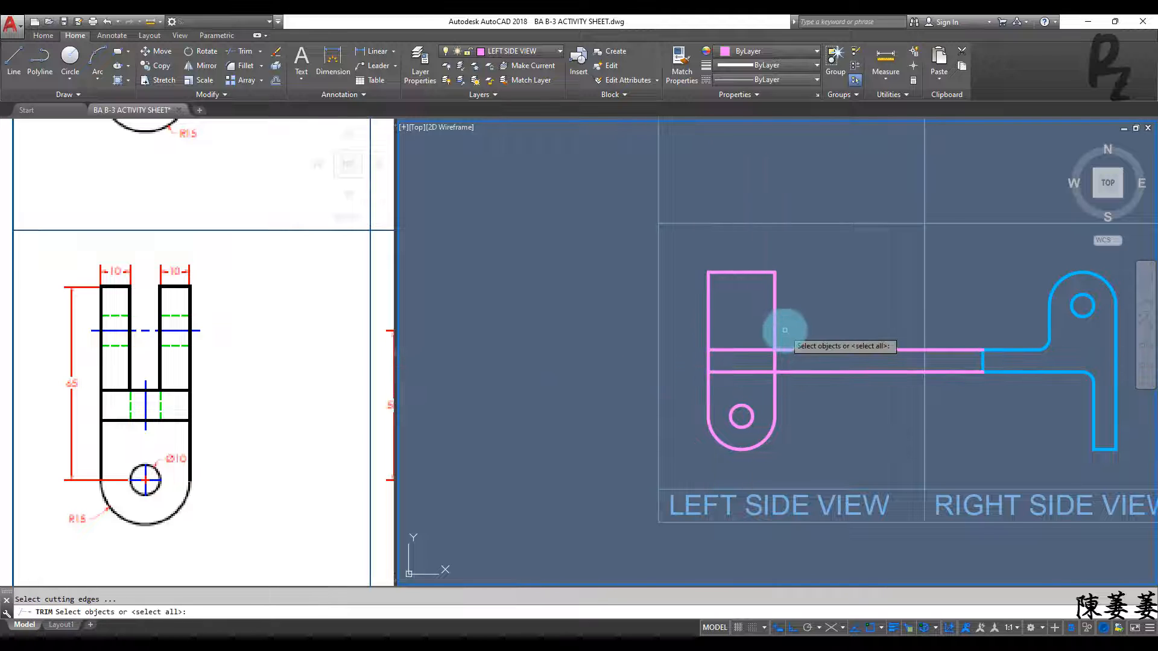
Trim the two projected arm lines beyond the right edge of the left side view
key("Return")
left_click(807, 385)
left_click(795, 325)
key("Escape")
Offset both vertical edges of the left side view 10 inward to form the two prongs
left_click(787, 305)
left_click(758, 320)
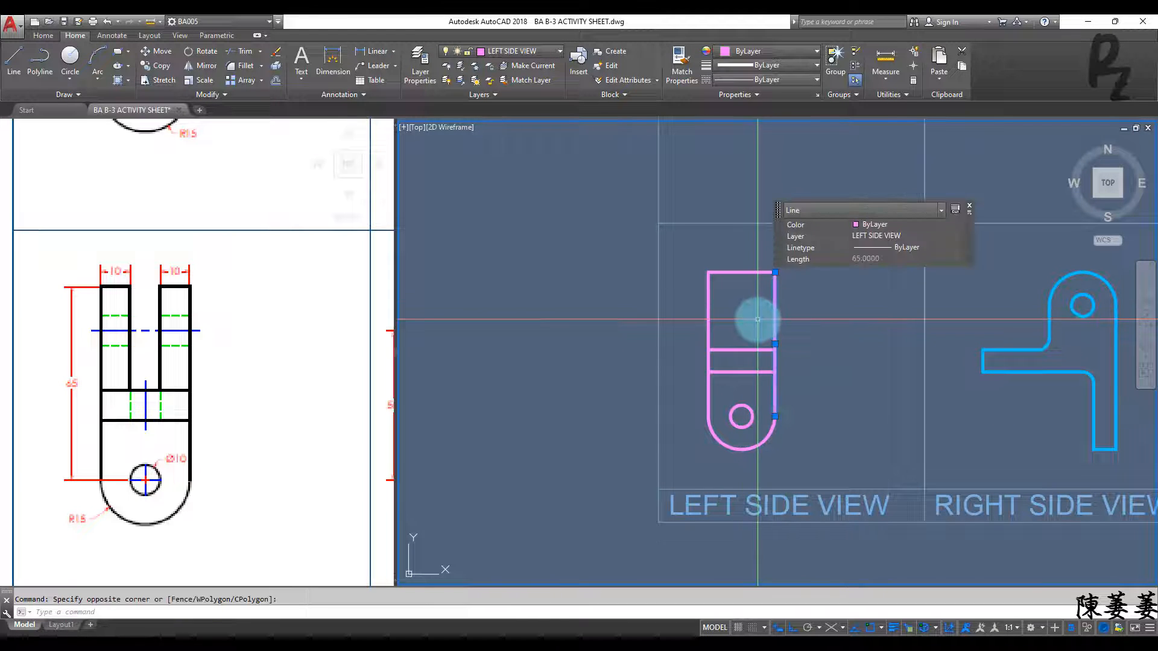
key("Escape")
type("o")
key("Return")
type("10")
key("Return")
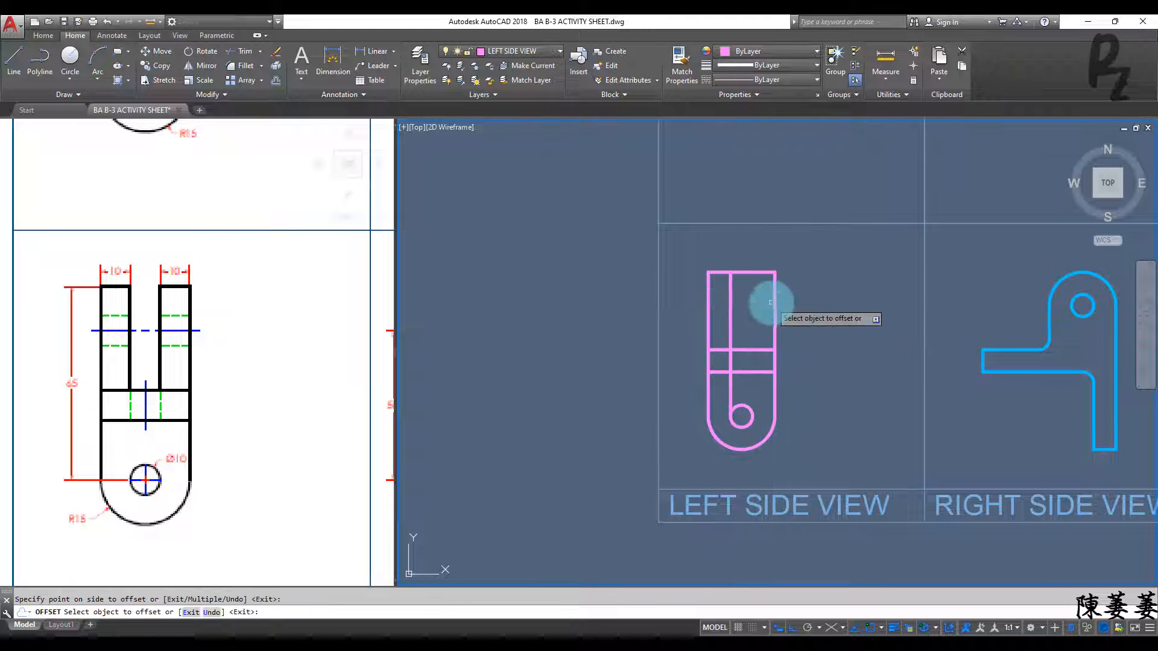
left_click(772, 302)
left_click(747, 320)
key("Escape")
Trim the offset lines below the upper arm line and remove the top edge between the prongs
type("tr")
key("Return")
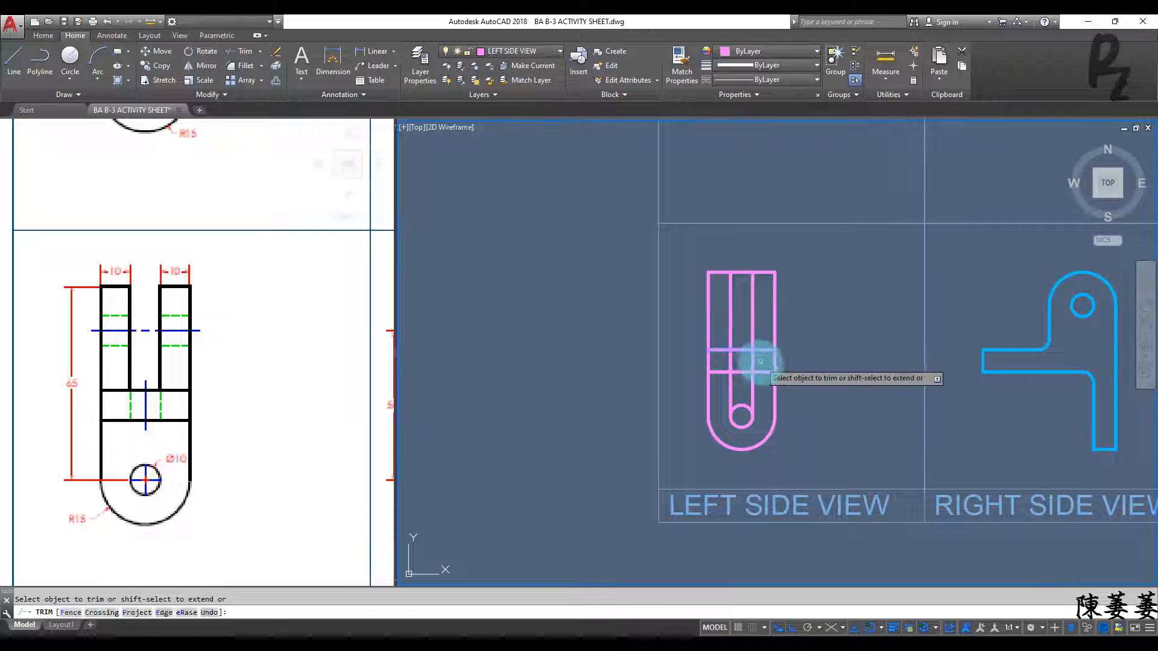
left_click(760, 362)
left_click(723, 362)
key("Return")
key("Return")
left_click(743, 294)
left_click(745, 237)
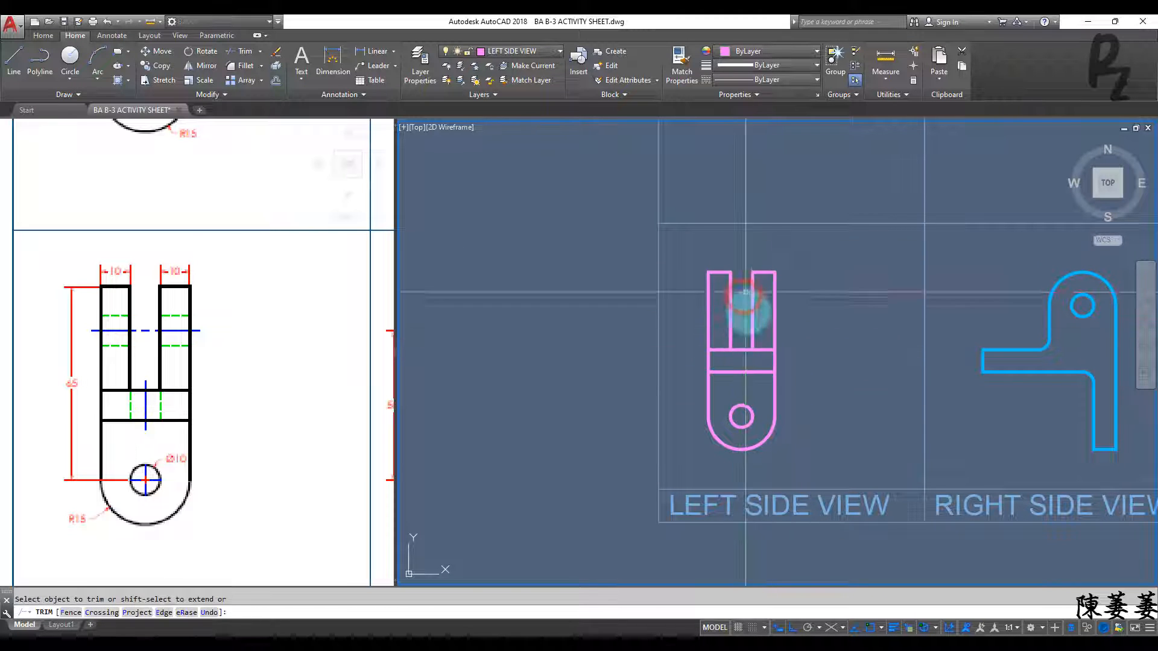
key("Escape")
key("Escape")
Project horizontal lines from the centre, lower and upper points of the right view's hole to the left side view's left edge
middle_click_drag(822, 351, 796, 352)
type("l")
key("Return")
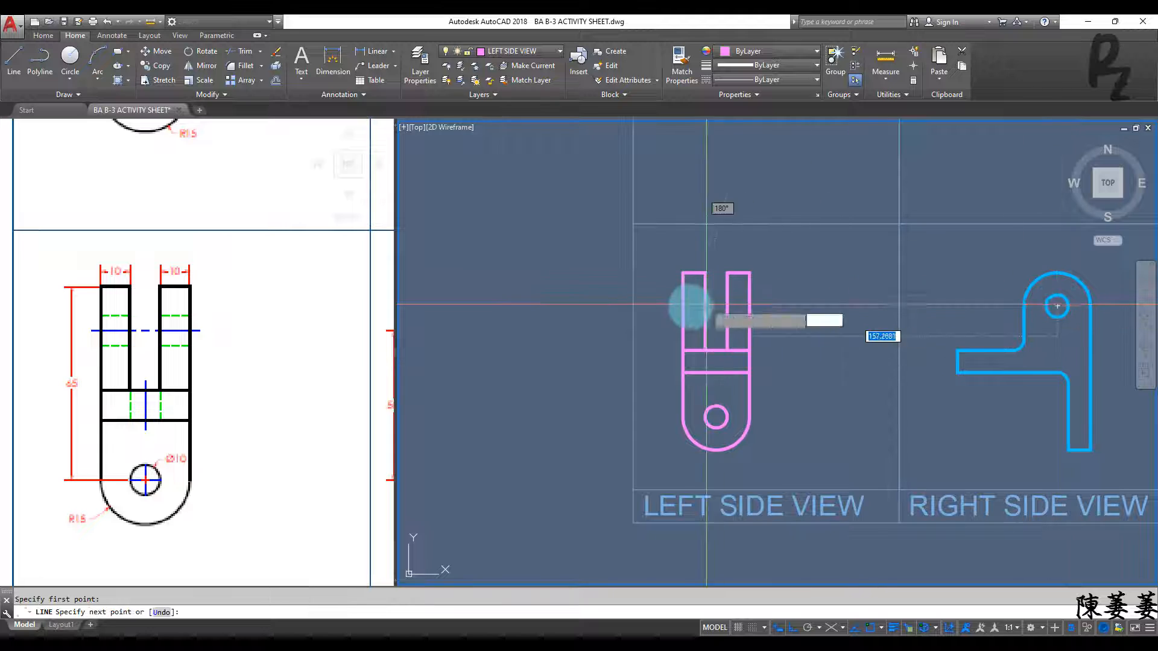
left_click(682, 306)
left_click(684, 317)
key("Return")
key("Return")
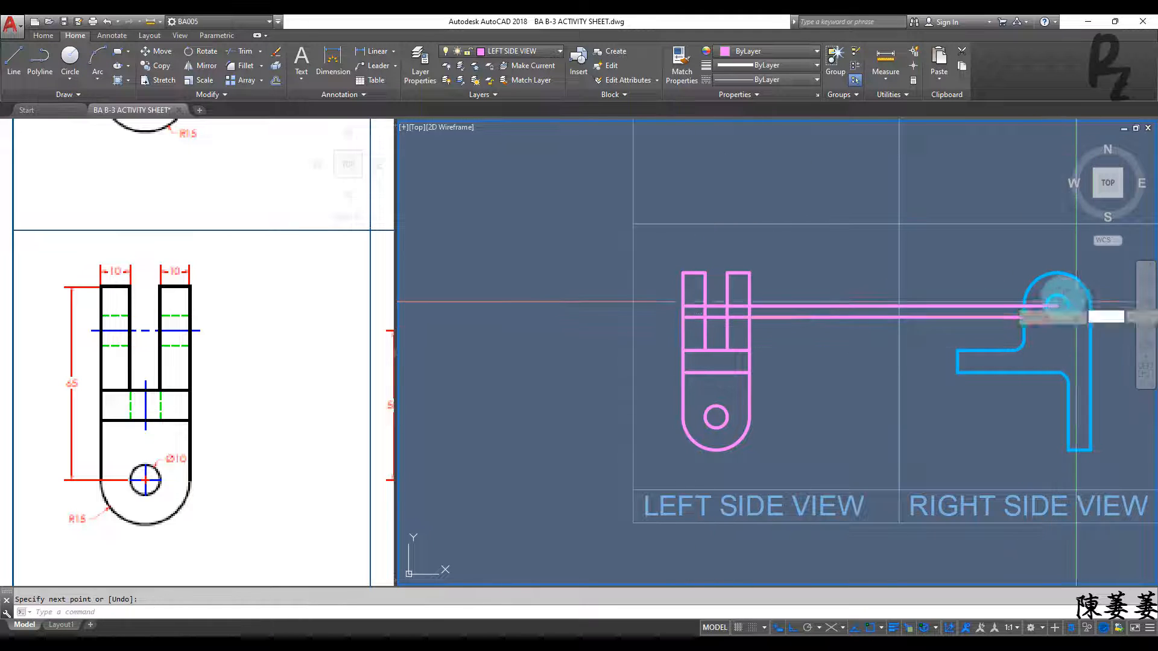
left_click(1057, 295)
left_click(683, 296)
key("Return")
scroll(748, 320, "up", 2)
key("Return")
Trim the three projected hole lines outside the left side view and in the gap between the prongs
type("tr")
key("Return")
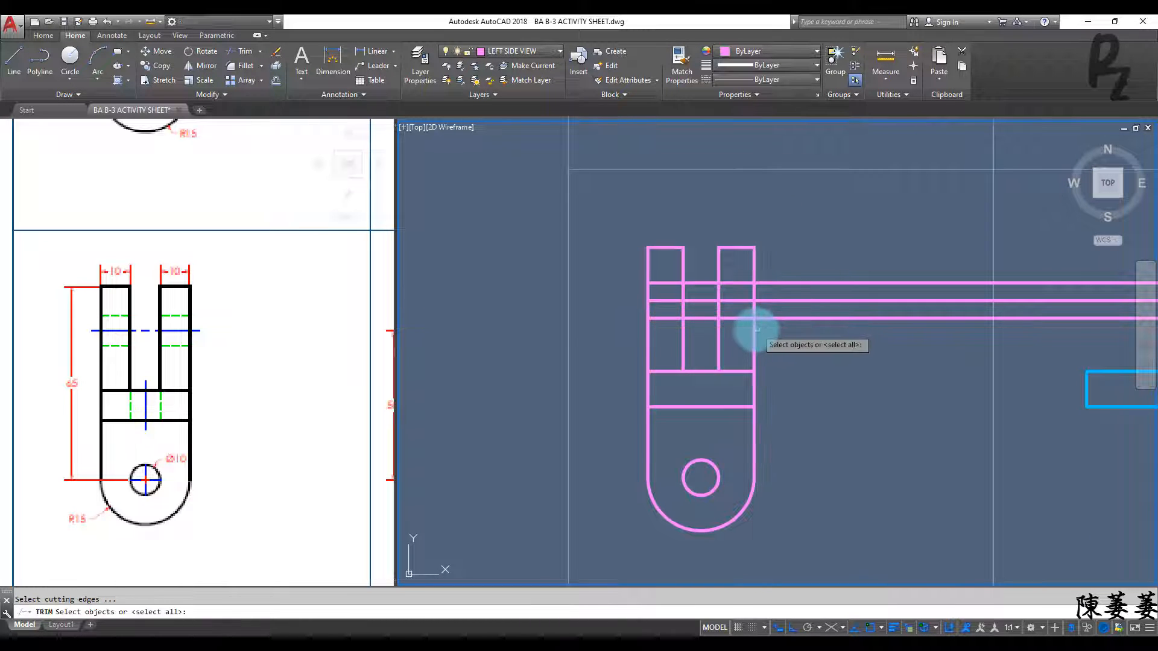
key("Return")
left_click(766, 335)
left_click(813, 266)
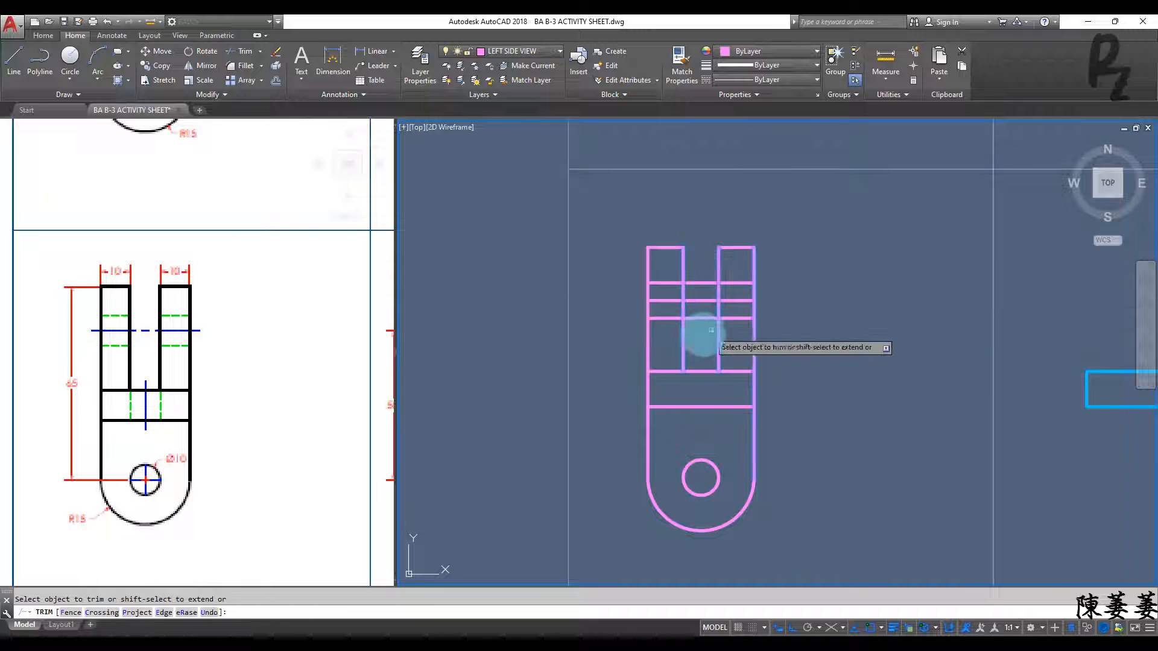
left_click(711, 336)
left_click(697, 271)
key("Escape")
Move the middle hole line in each prong to the CENTERLINE layer
left_click(666, 300)
left_click(734, 301)
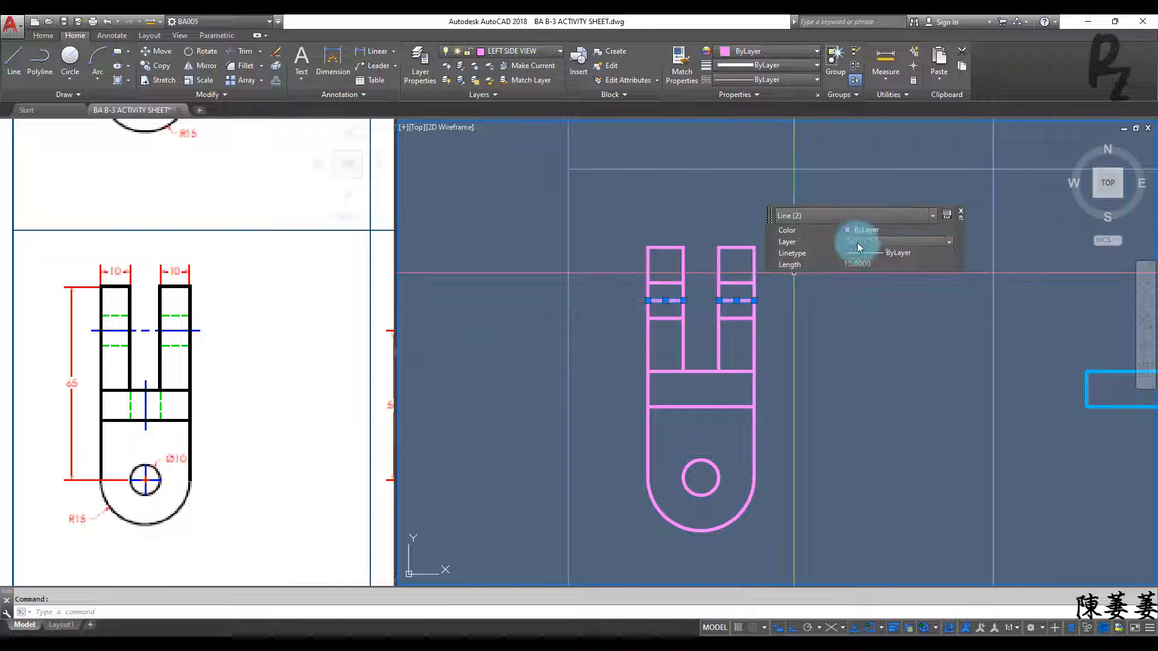
left_click(856, 243)
left_click(860, 265)
key("Escape")
Move the four upper and lower hole lines in the prongs to the hidden line layer
left_click(739, 290)
left_click(727, 275)
left_click(739, 330)
left_click(727, 314)
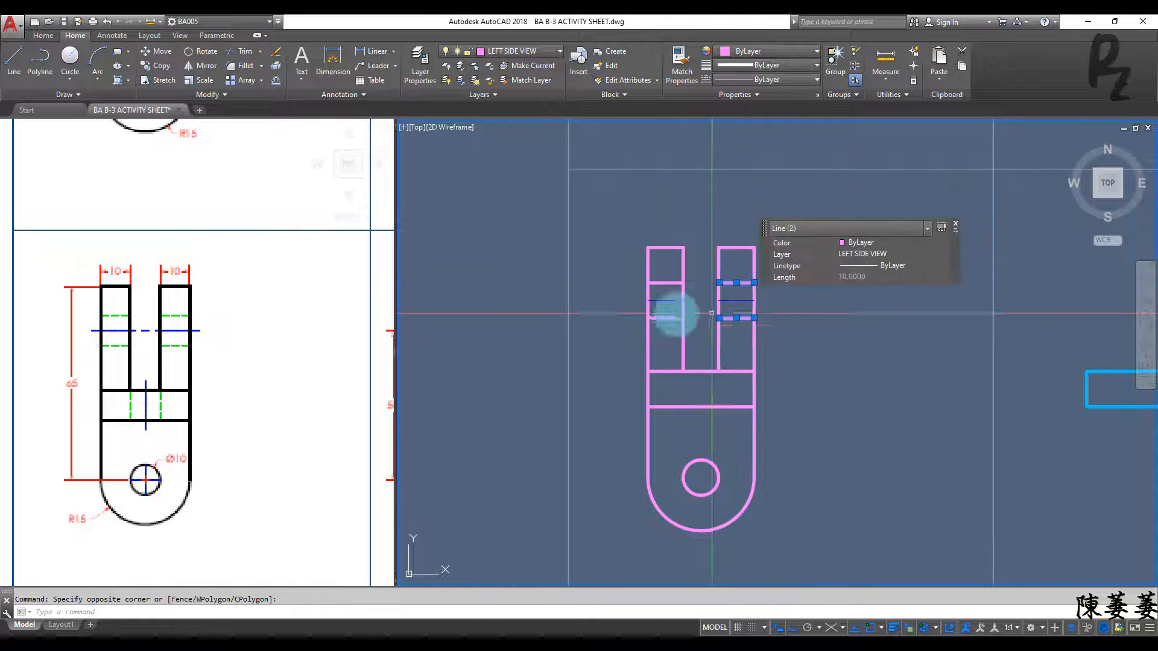
left_click(666, 325)
left_click(660, 315)
left_click(663, 291)
left_click(658, 276)
left_click(797, 214)
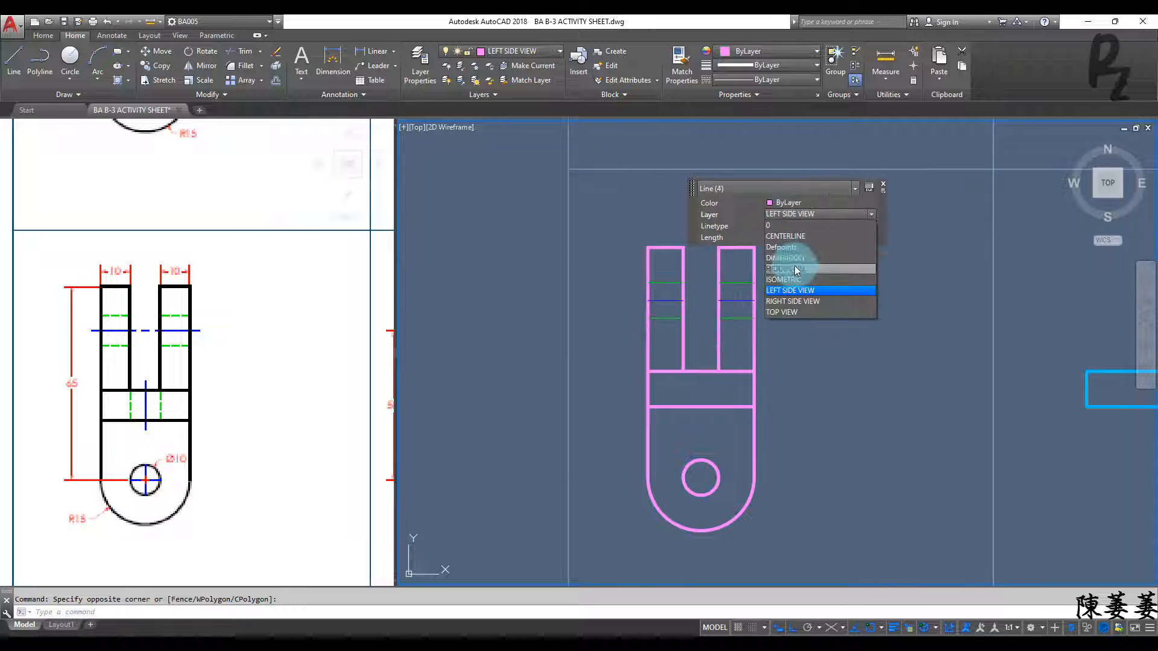
left_click(795, 283)
key("Escape")
scroll(784, 416, "down", 2)
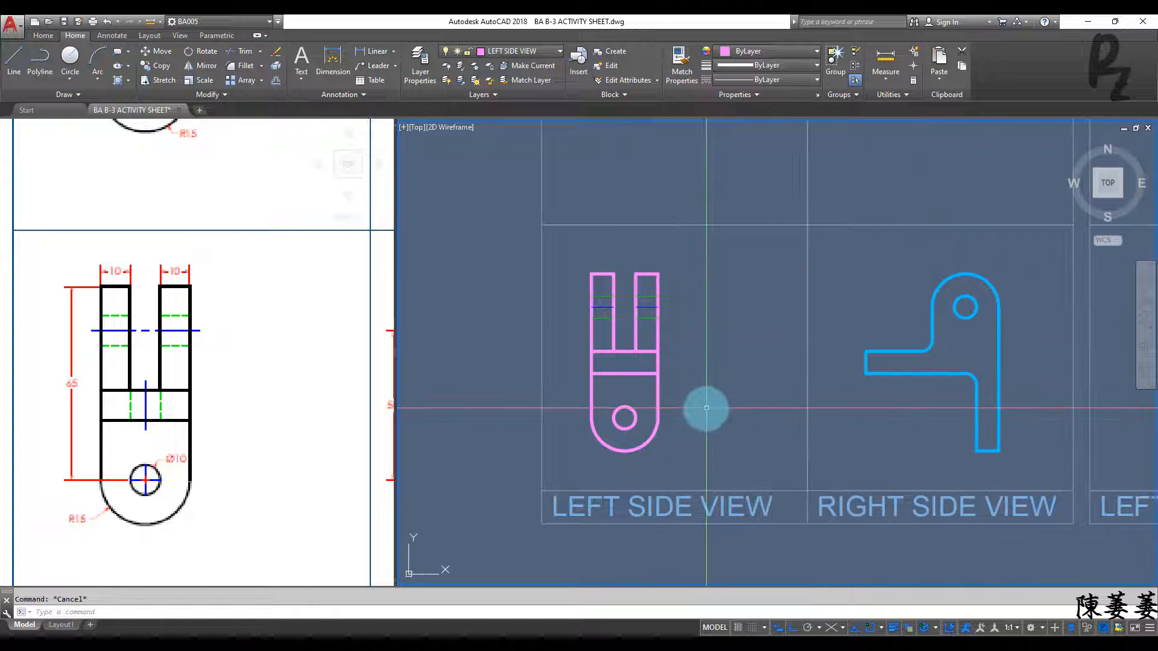
type("l")
key("Return")
left_click(624, 406)
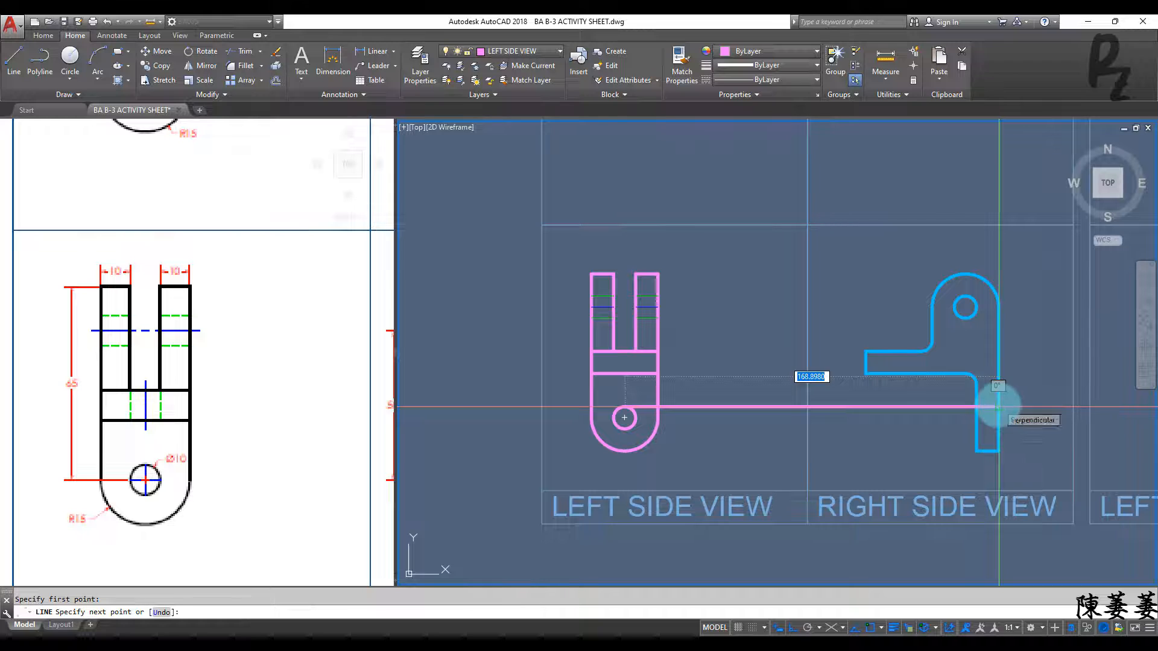
key("Escape")
Project a horizontal line from the centre of the left side view's lower hole to the right edge of the right view's leg
key("Return")
left_click(625, 418)
left_click(999, 418)
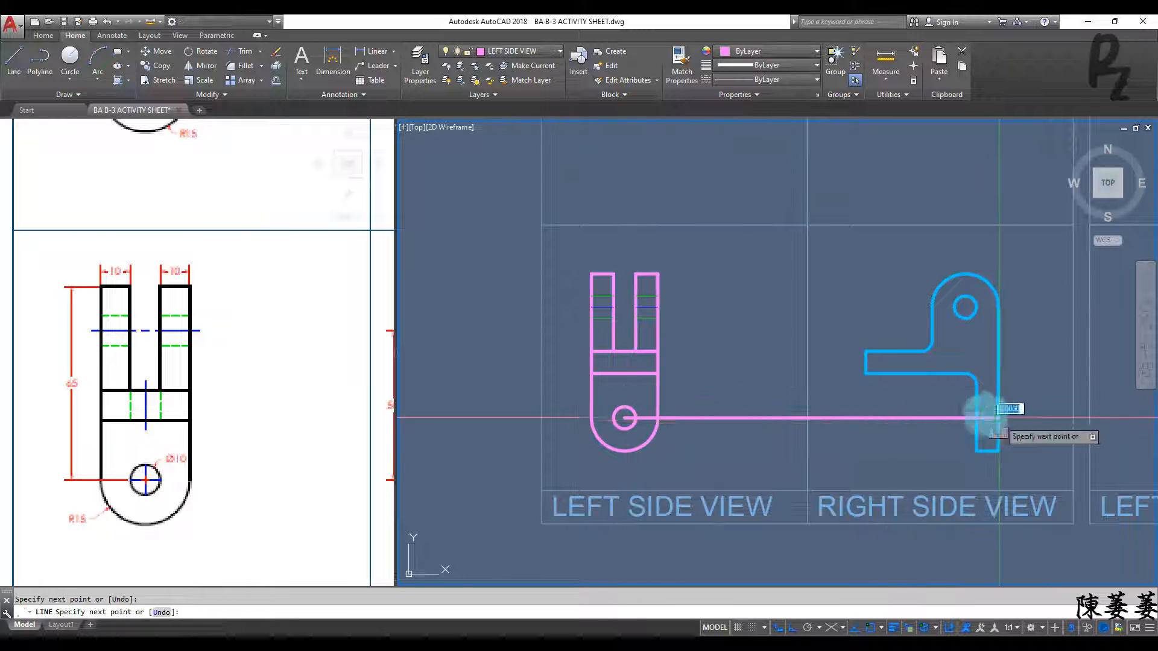
left_click(989, 417)
key("Return")
Copy the right prong's centerline and hidden lines onto the right view's lower leg, aligned with the projected hole centre
scroll(645, 315, "up", 2)
left_click(644, 279)
type("co")
key("Return")
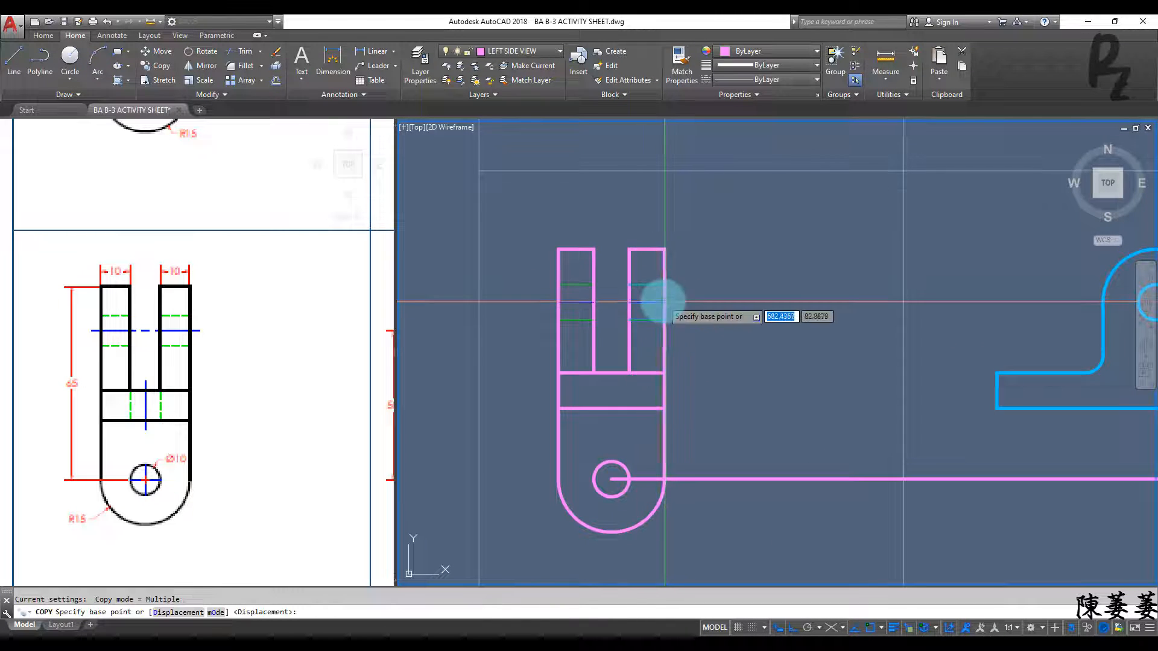
left_click(660, 305)
scroll(845, 374, "down", 4)
scroll(694, 357, "up", 5)
left_click(709, 366)
key("Escape")
Erase the projection line running from the lower hole to the right view's leg
left_click(621, 389)
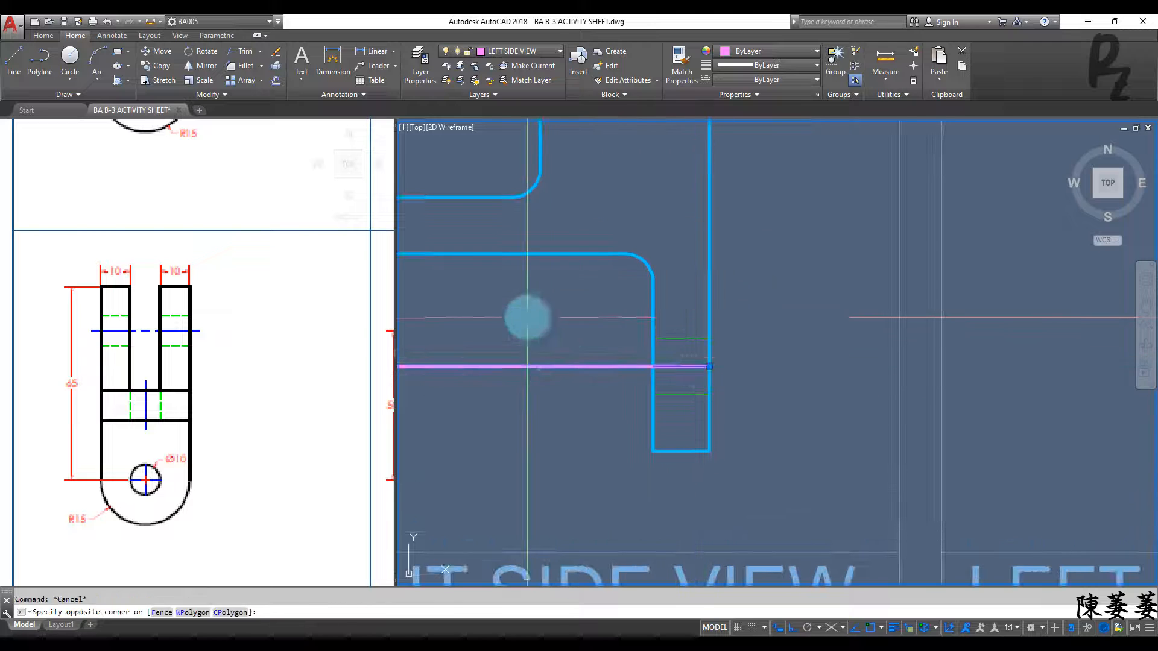
left_click(526, 311)
type("e")
key("Return")
Move the entire left side view horizontally to the right, near the middle of its cell
scroll(552, 353, "down", 5)
mouse_move(434, 319)
middle_mouse_down()
mouse_move(662, 383)
mouse_move(644, 381)
middle_mouse_up()
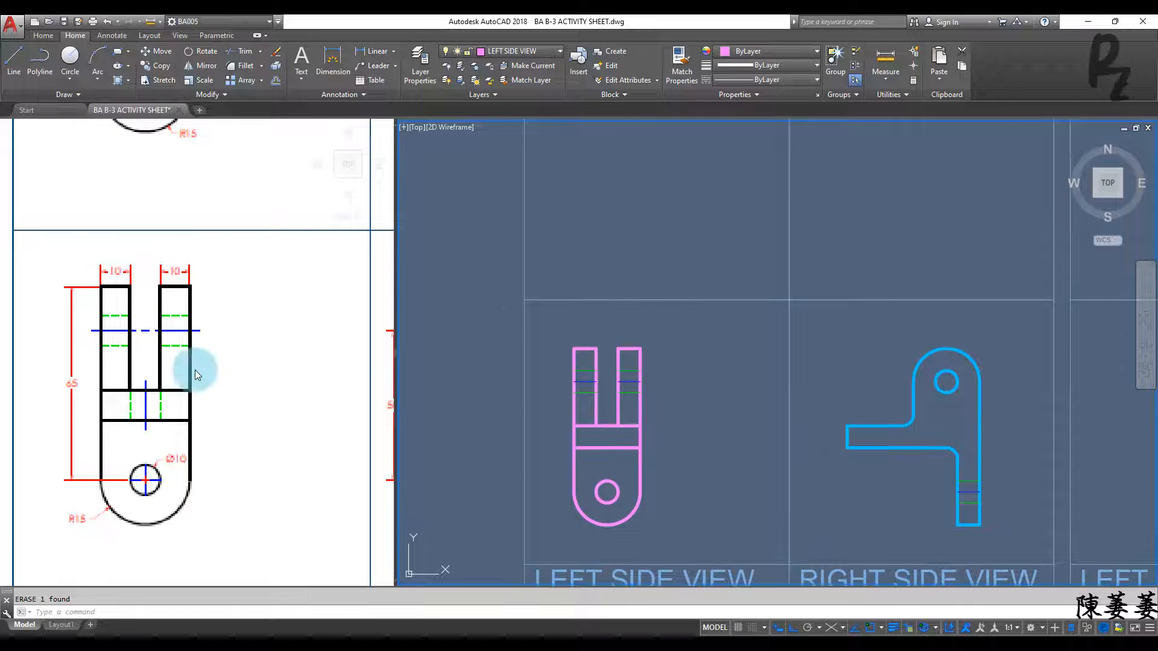
left_click(194, 373)
scroll(211, 350, "down", 4)
scroll(196, 203, "up", 4)
left_click(613, 222)
left_click(558, 331)
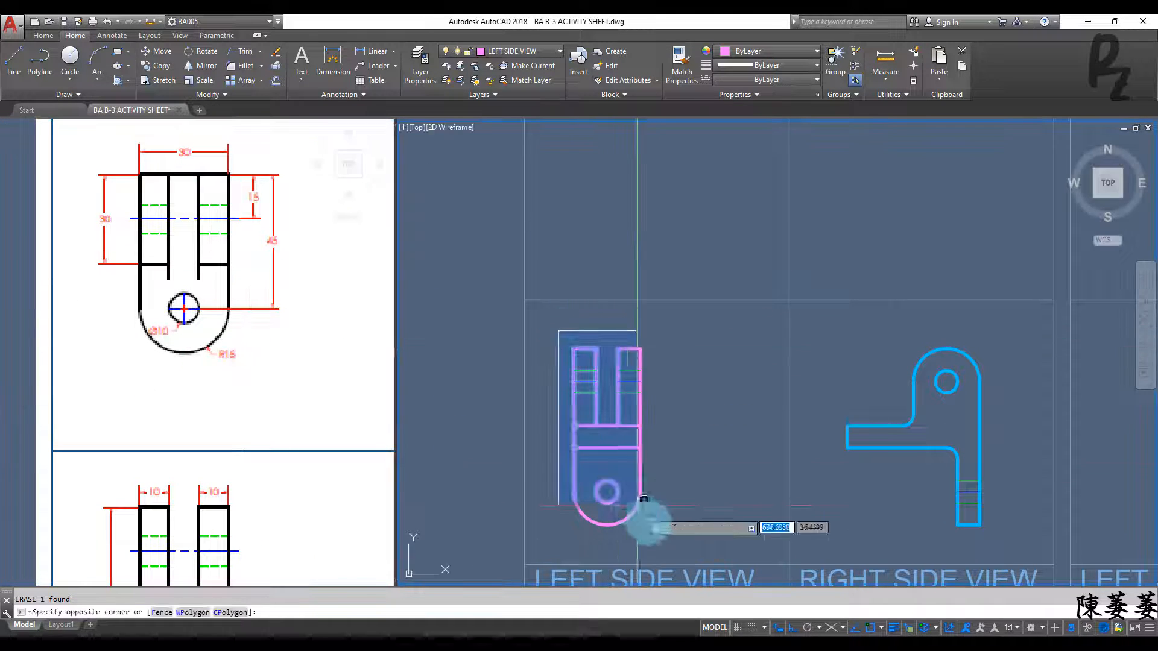
left_click(657, 544)
type("m")
key("Return")
left_click(606, 526)
left_click(650, 526)
key("Escape")
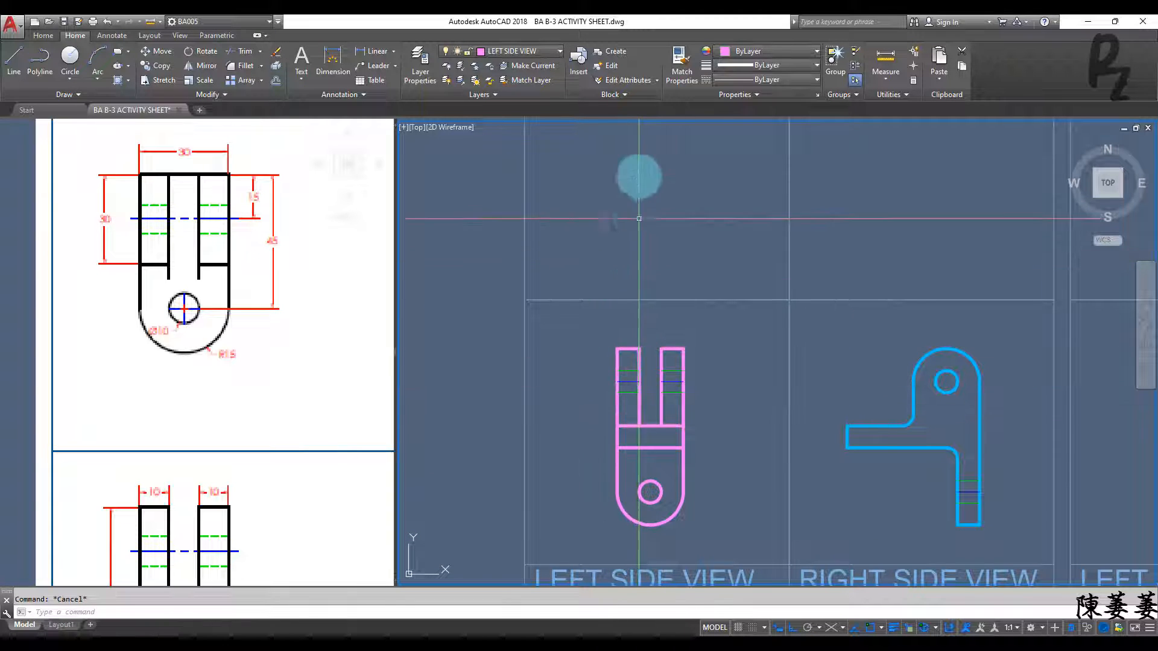
Make TOP VIEW the current layer and draw a vertical line from the left side view's top-left corner up into the cell above
left_click(510, 52)
left_click(500, 150)
type("l")
key("Return")
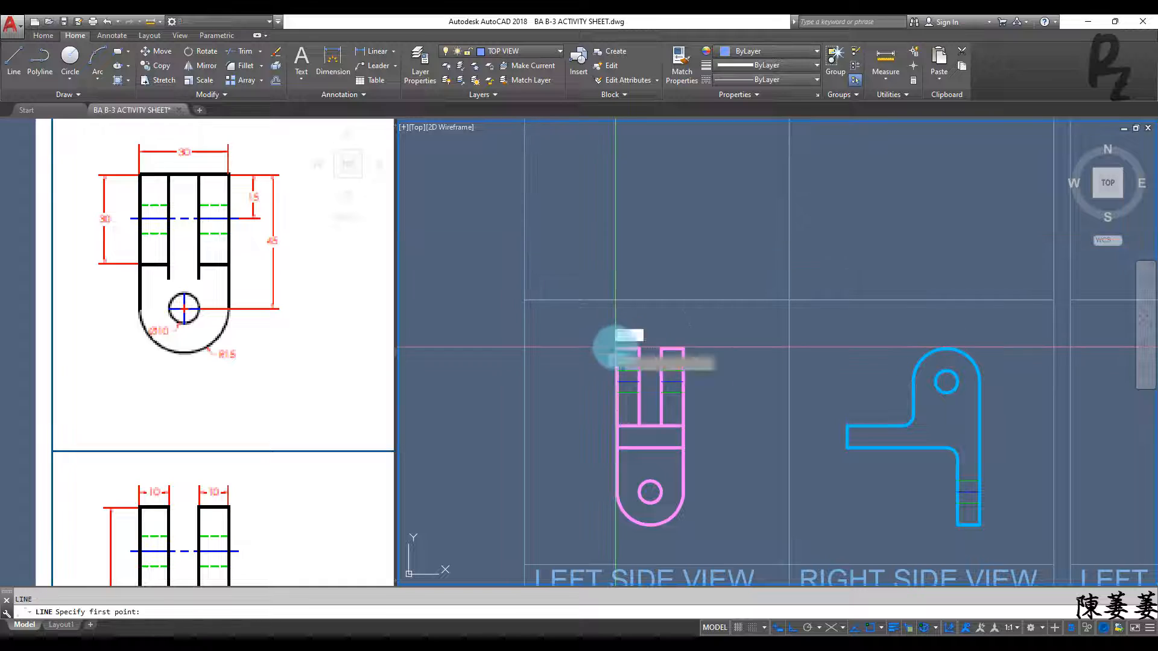
left_click(617, 348)
left_click(615, 239)
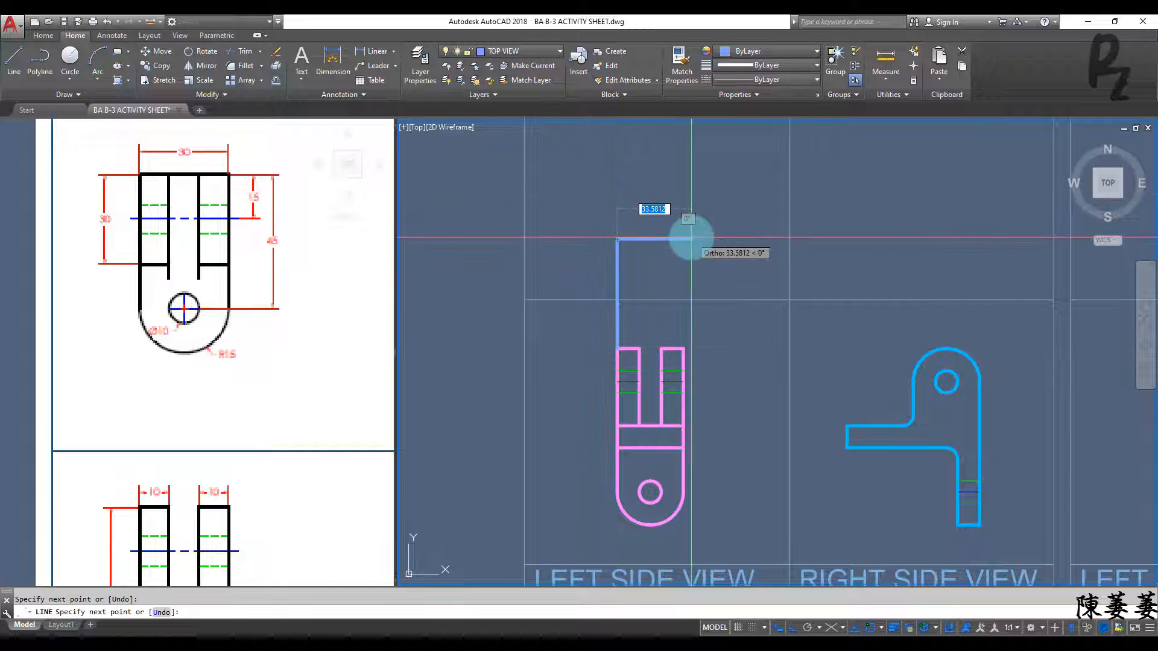
Draw a rectangle 30 wide and 45 high from the line's upper end and erase the vertical projection line
key("Return")
type("45")
key("Return")
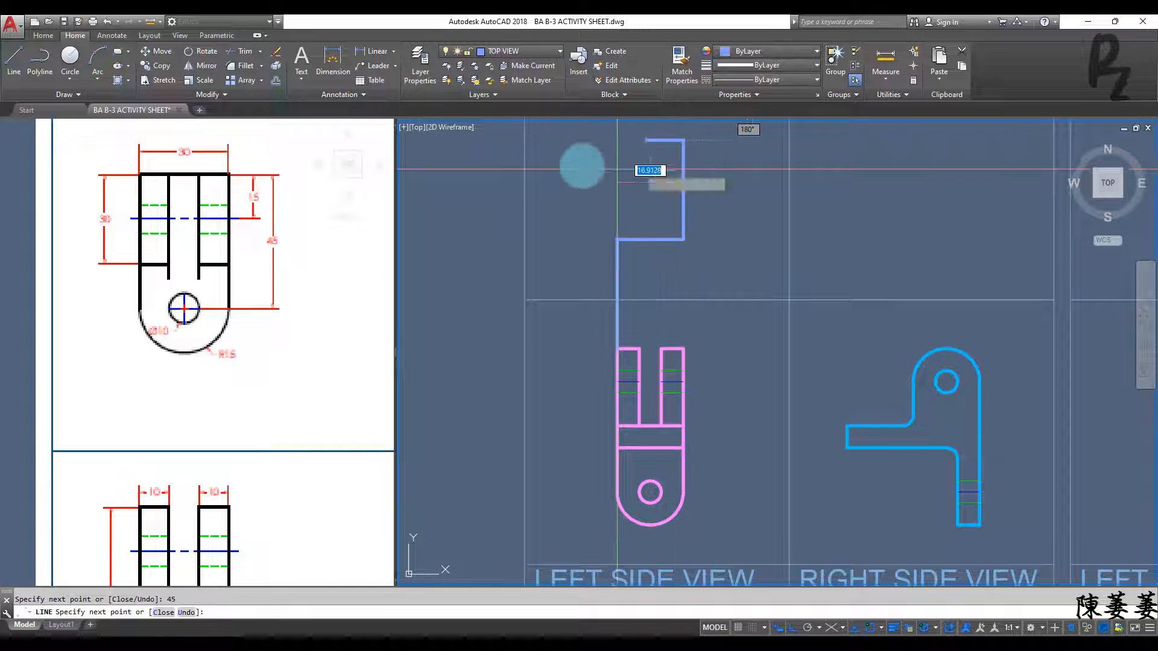
type("30")
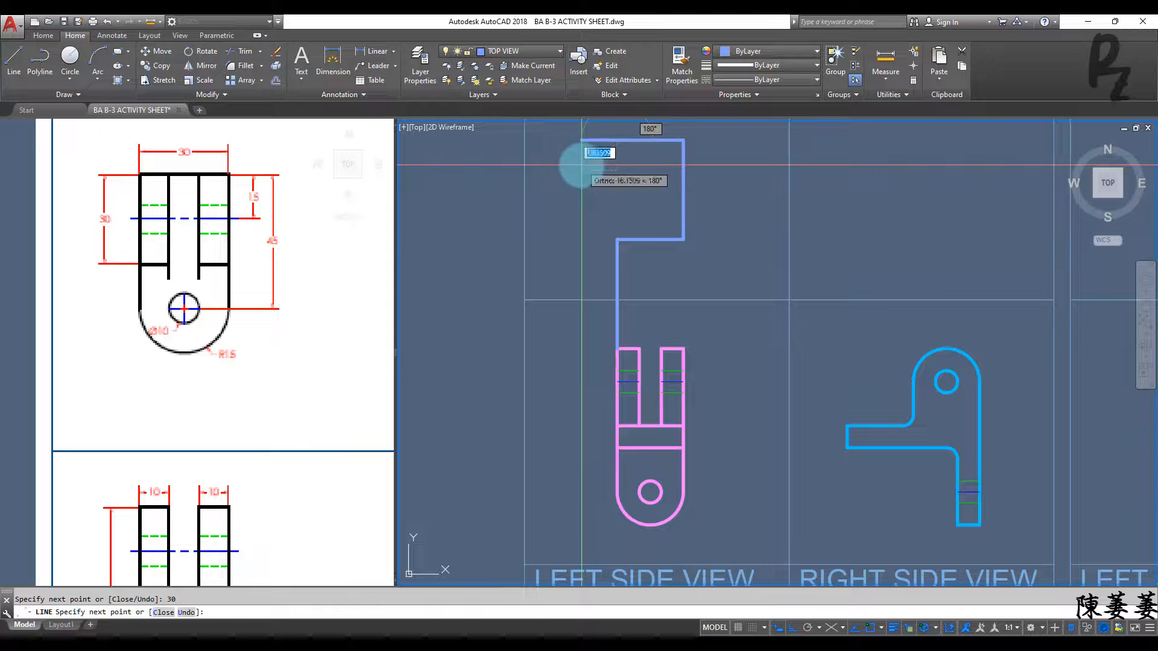
left_click(616, 239)
key("Escape")
left_click(629, 285)
left_click(591, 271)
key("Escape")
Draw two concentric circles at the midpoint of the rectangle's lower edge, one reaching its corners and one of radius 5
type("c")
key("Return")
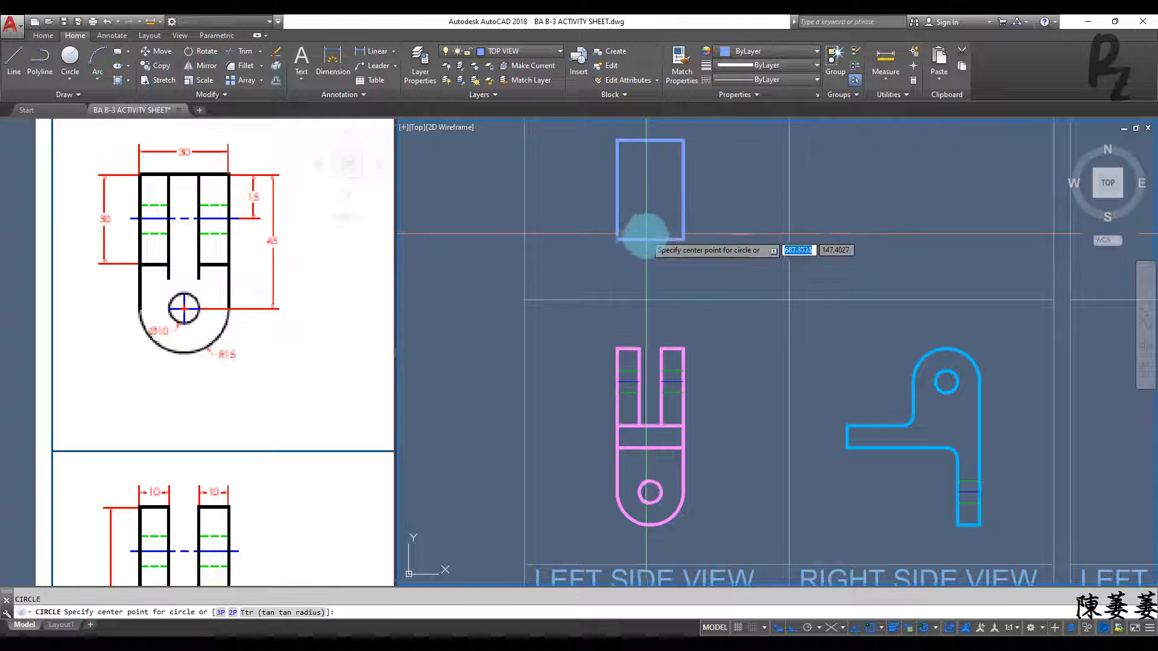
left_click(650, 239)
key("Return")
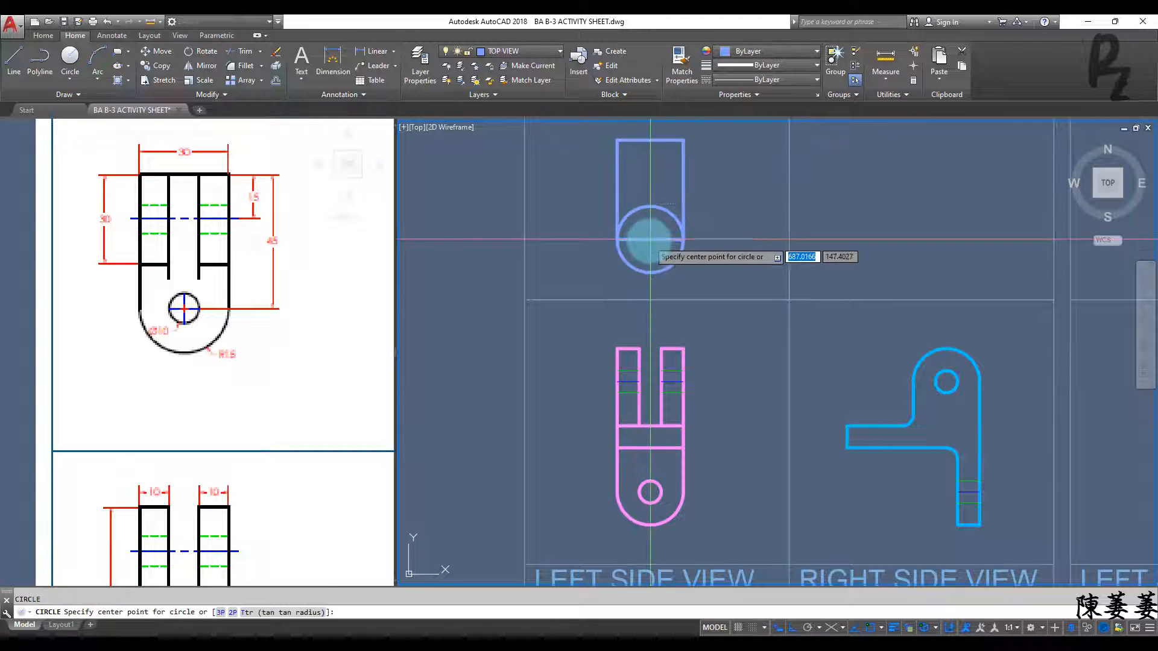
left_click(650, 239)
type("5")
key("Return")
type("10")
key("Escape")
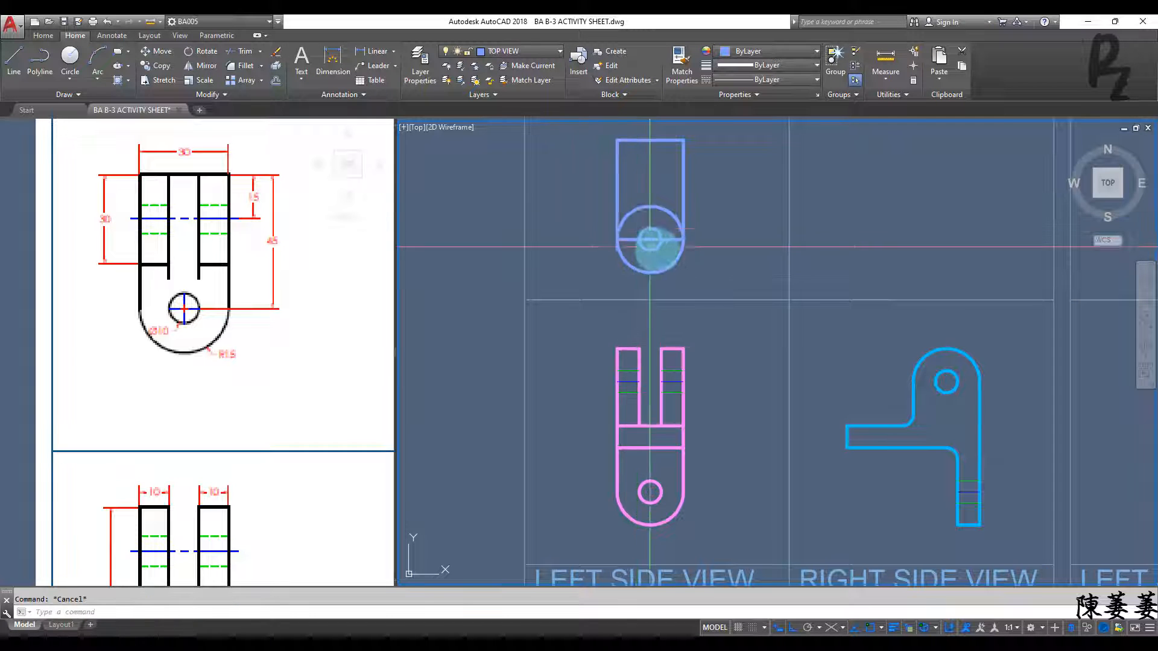
Remove the large circle's upper half and the rectangle's lower edge, leaving a rounded end around the small hole
scroll(657, 241, "up", 2)
left_click(684, 211)
left_click(679, 260)
type("e")
mouse_move(682, 264)
middle_mouse_down()
mouse_move(688, 299)
mouse_move(646, 254)
mouse_move(652, 289)
middle_mouse_up()
scroll(688, 299, "down", 5)
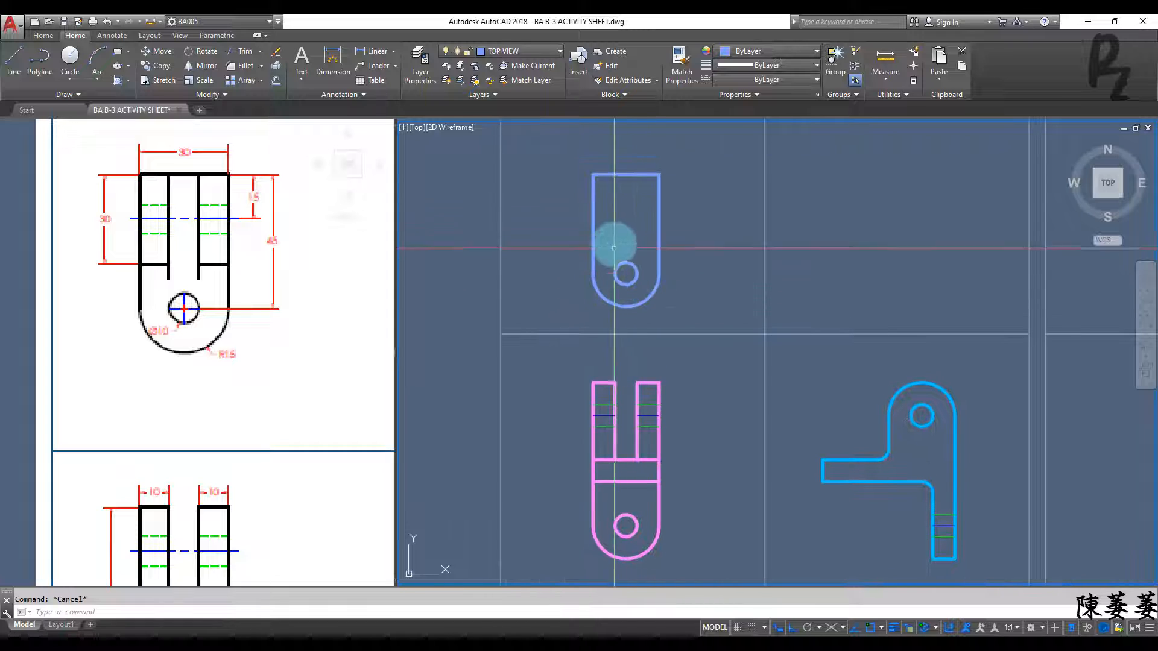
Draw two vertical projection lines from the inner prong edges of the left side view up to the top view's upper edge
type("l")
left_click(614, 382)
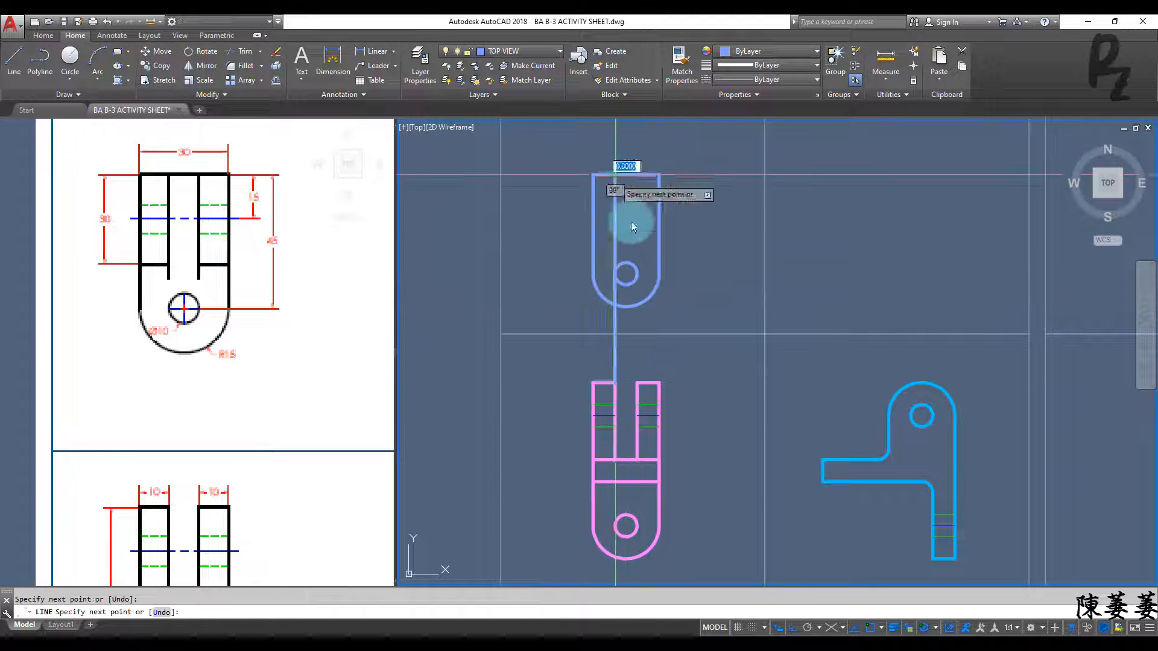
key("Return")
key("Return")
left_click(636, 382)
left_click(636, 174)
key("Escape")
key("Escape")
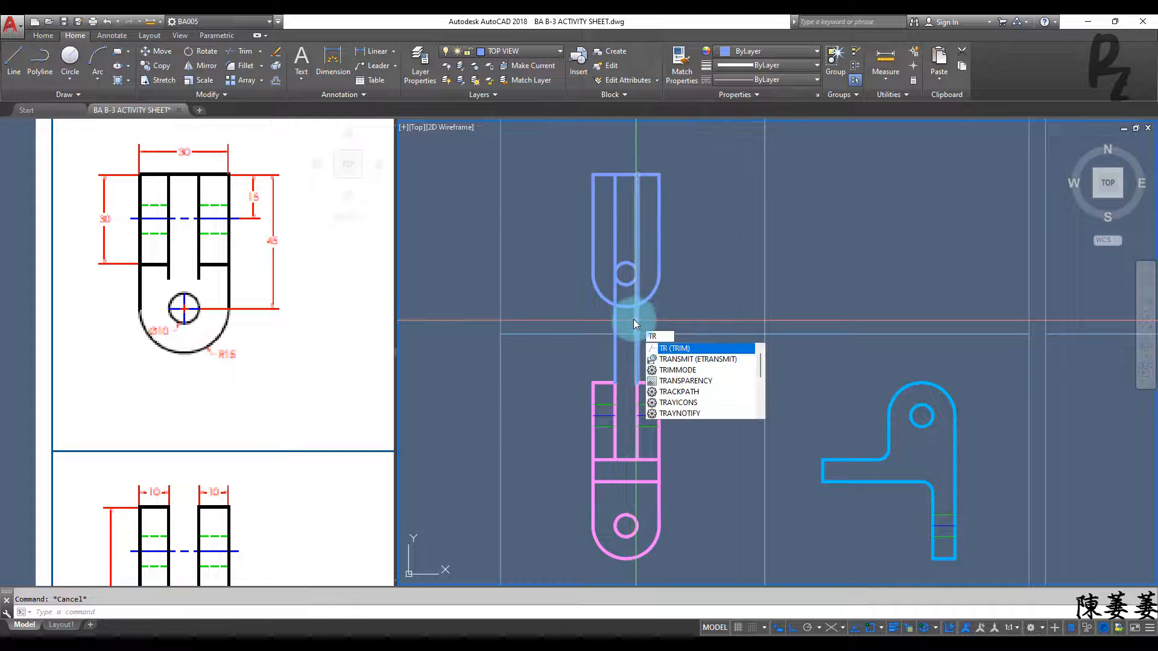
Trim the parts of both projection lines that extend below the hole in the top view
key("Return")
left_click(620, 284)
key("Return")
key("Escape")
key("Escape")
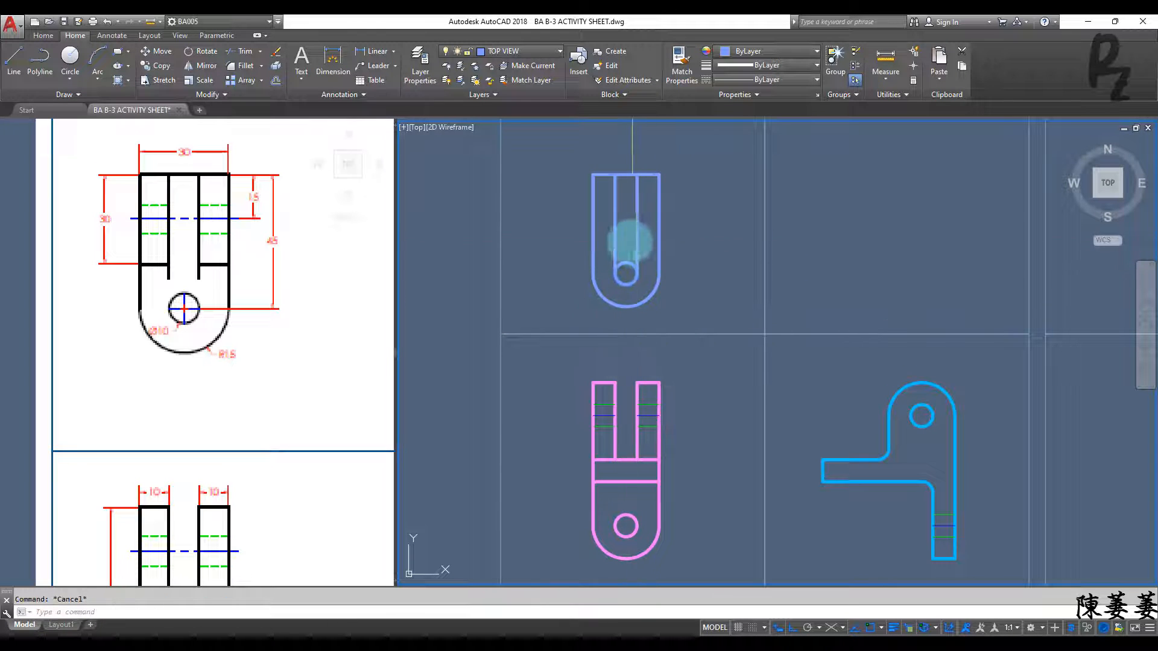
Rotate the whole top view by 90° about its upper-left corner so that the rounded end points right
left_click(578, 150)
left_click(684, 323)
type("CO")
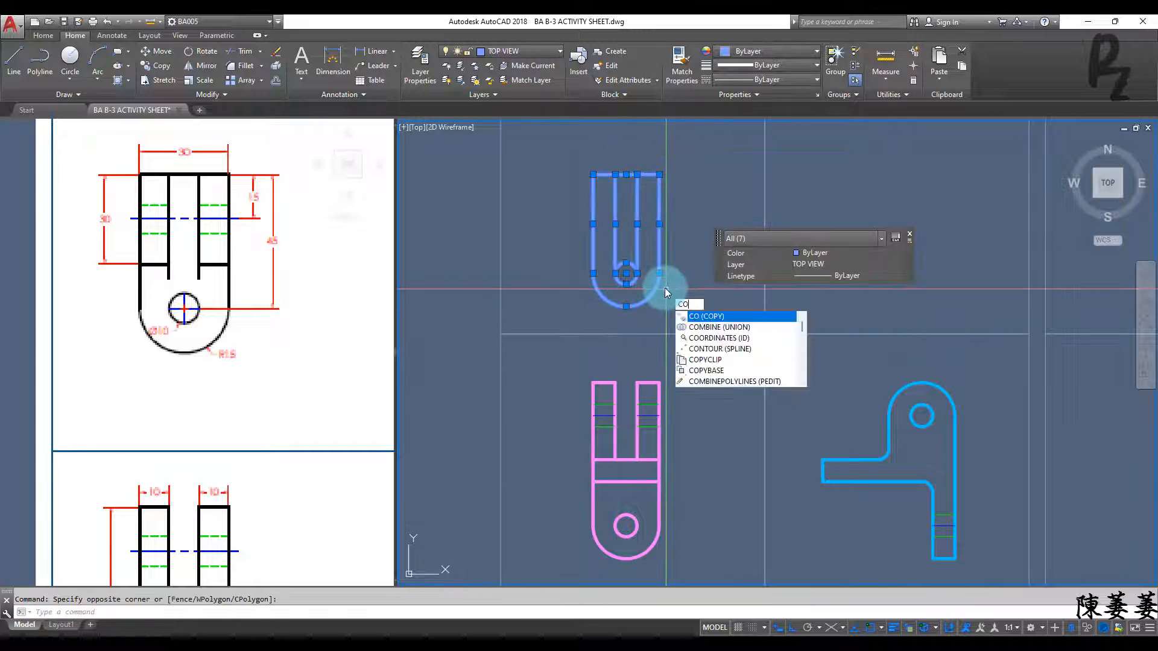
key("Return")
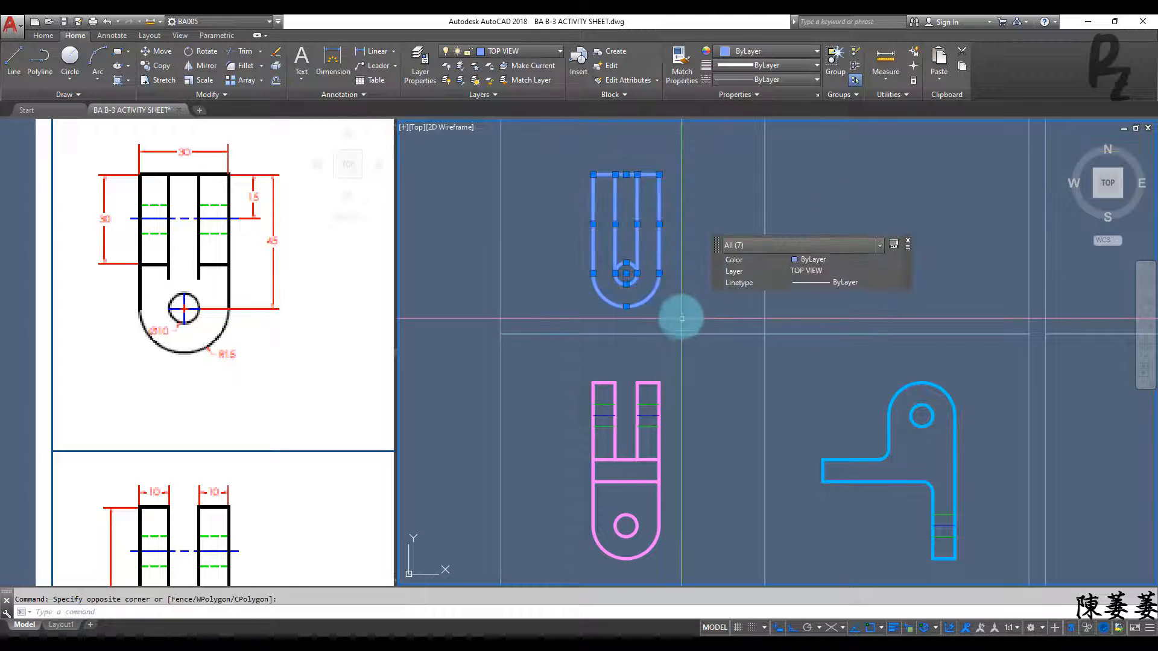
type("ro")
key("Return")
left_click(592, 175)
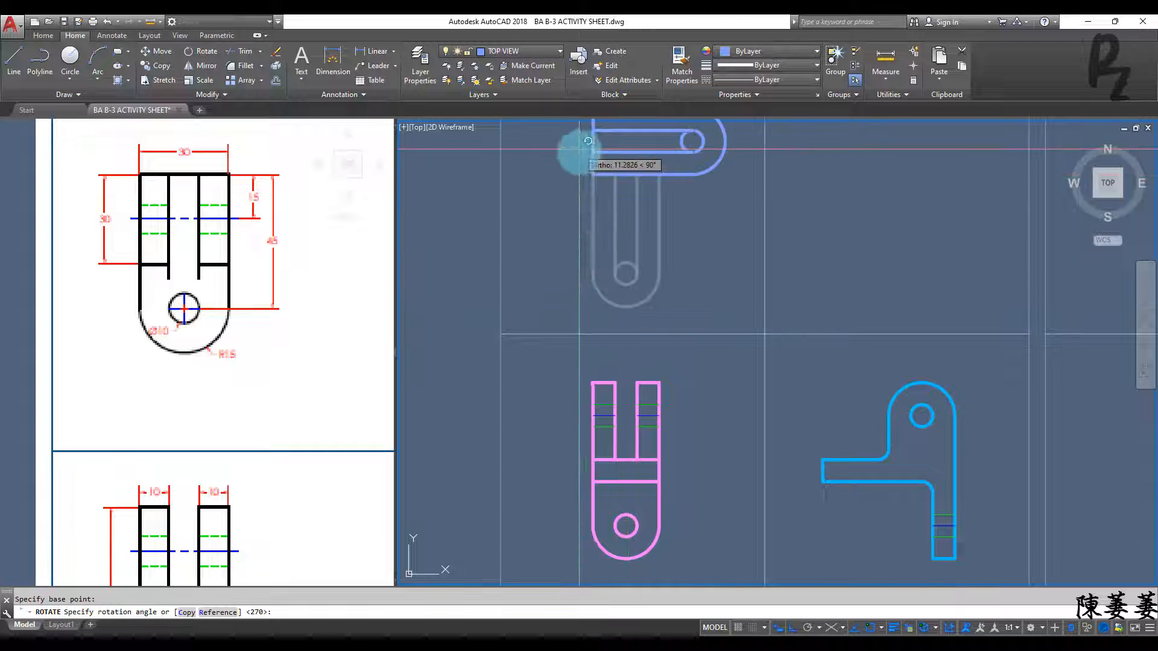
middle_click_drag(574, 148, 575, 244)
key("Escape")
Undo the rotation of the top view
type("L")
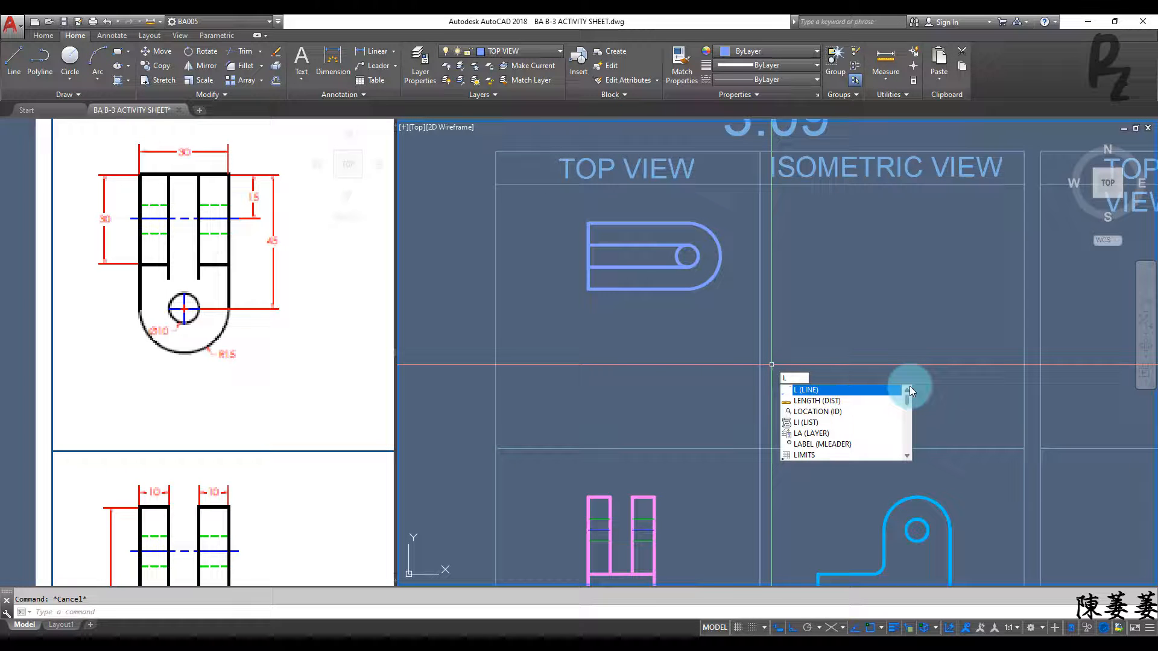
scroll(909, 390, "down", 1)
key("Escape")
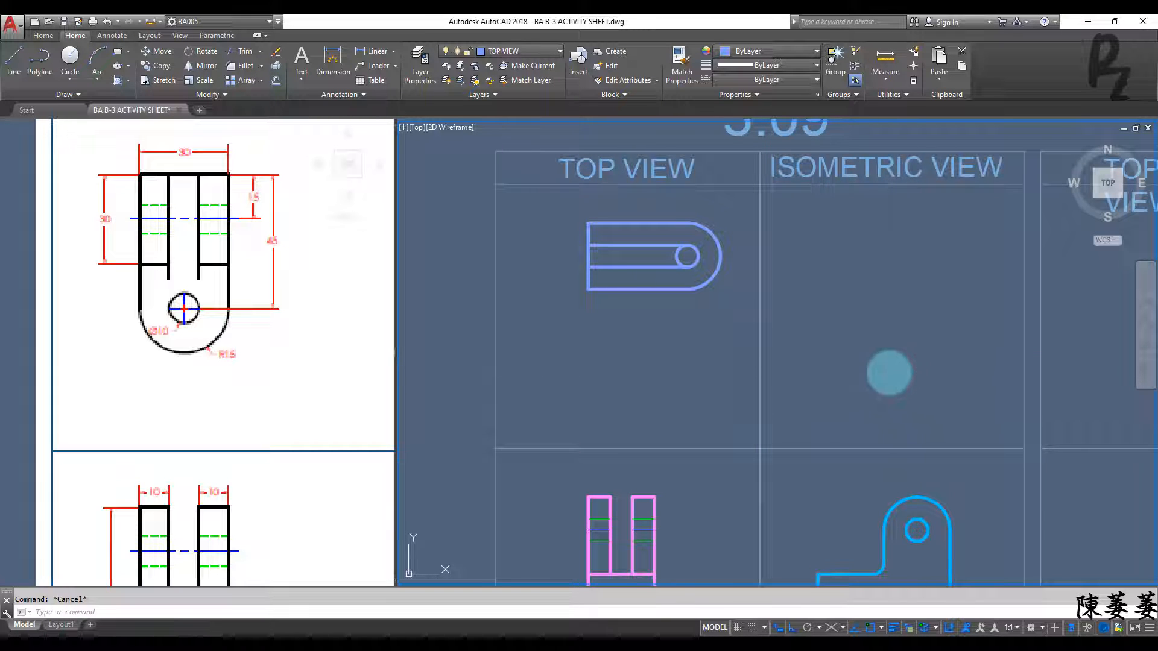
key("ctrl+z")
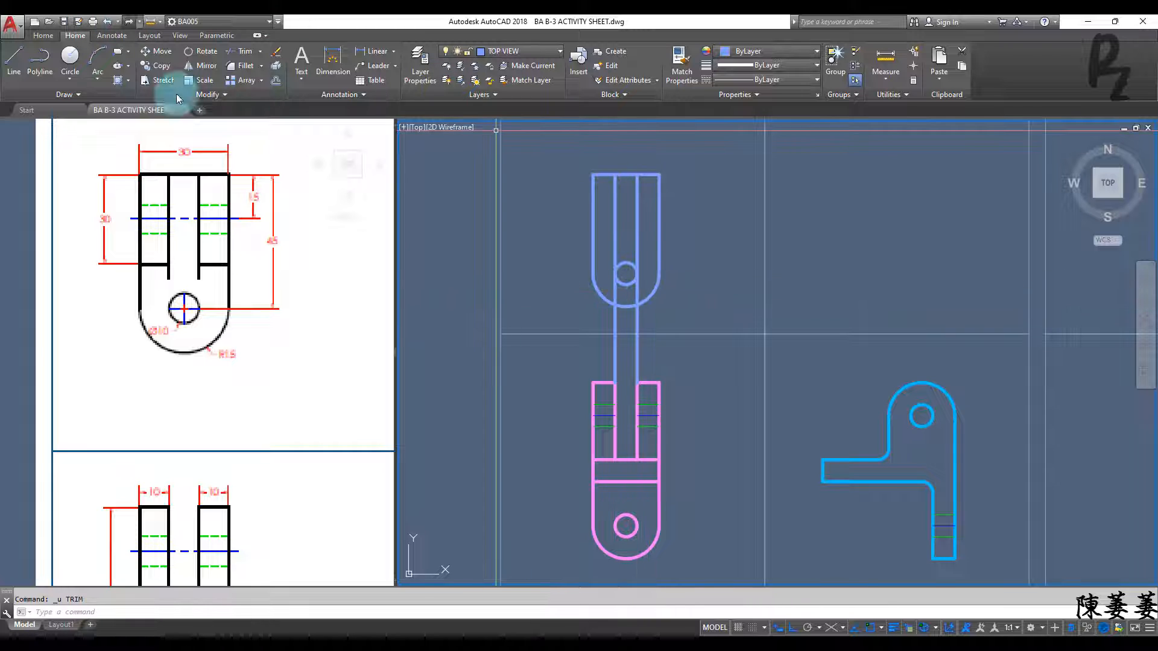
Rotate the whole top view 90° clockwise about its upper-right corner so that the rounded end points left
left_click(570, 148)
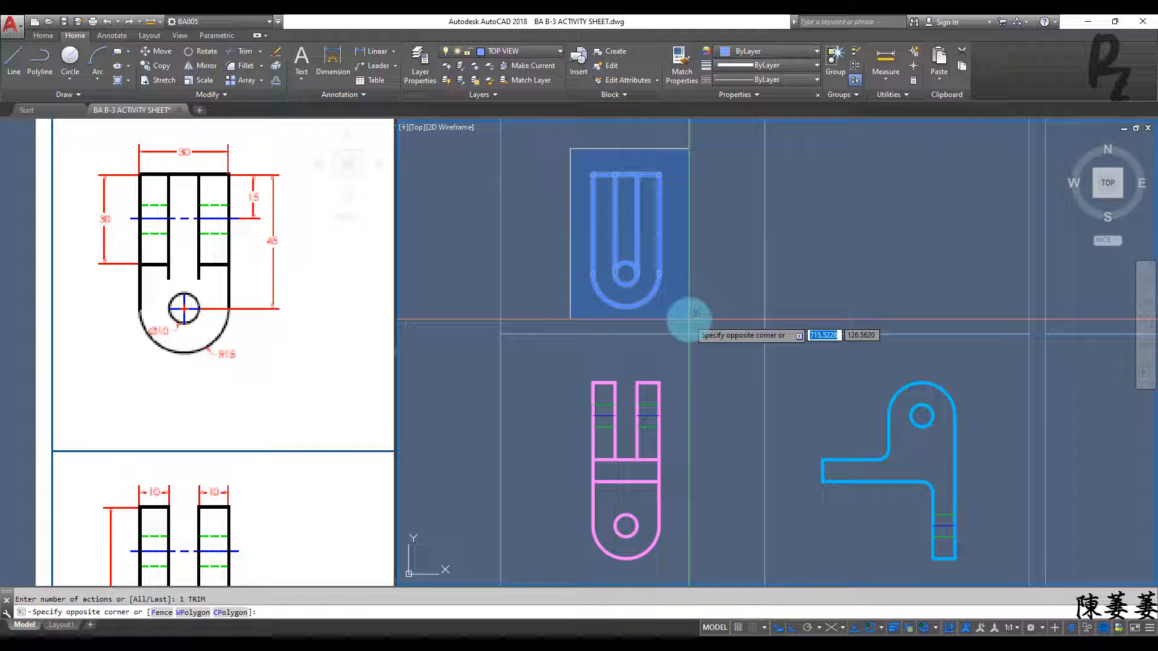
left_click(696, 312)
type("ro")
key("Return")
left_click(661, 174)
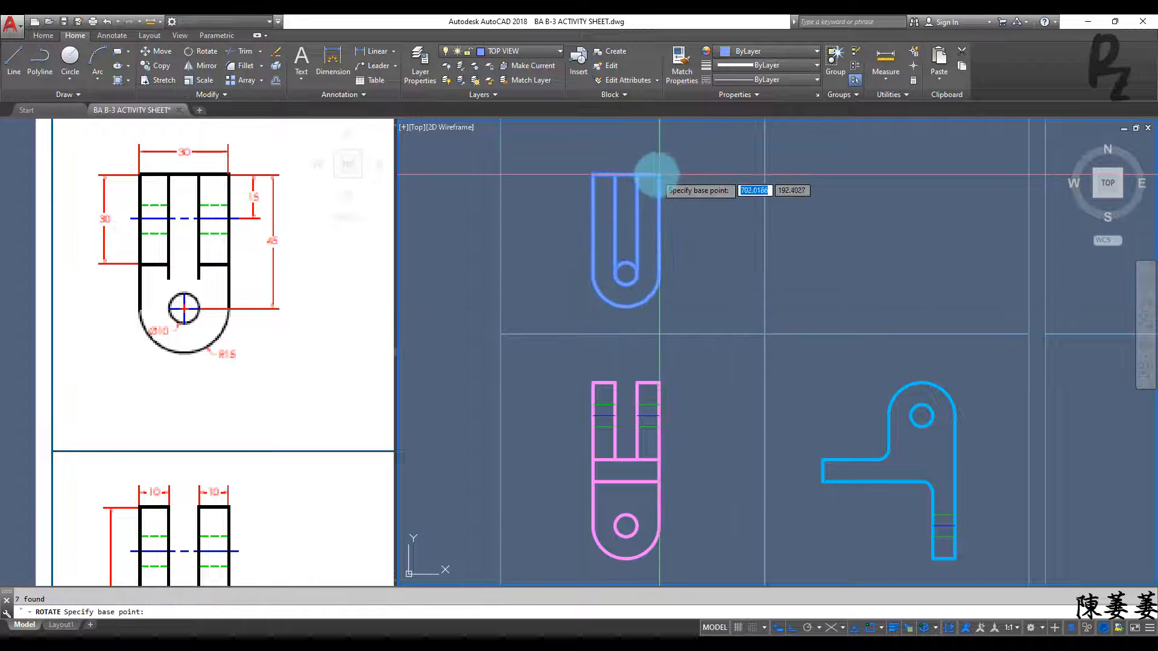
left_click(664, 268)
middle_click_drag(676, 244, 648, 284)
Draw a vertical projection line from the right side view's right edge up through the cell above
type("l")
key("Return")
left_click(926, 455)
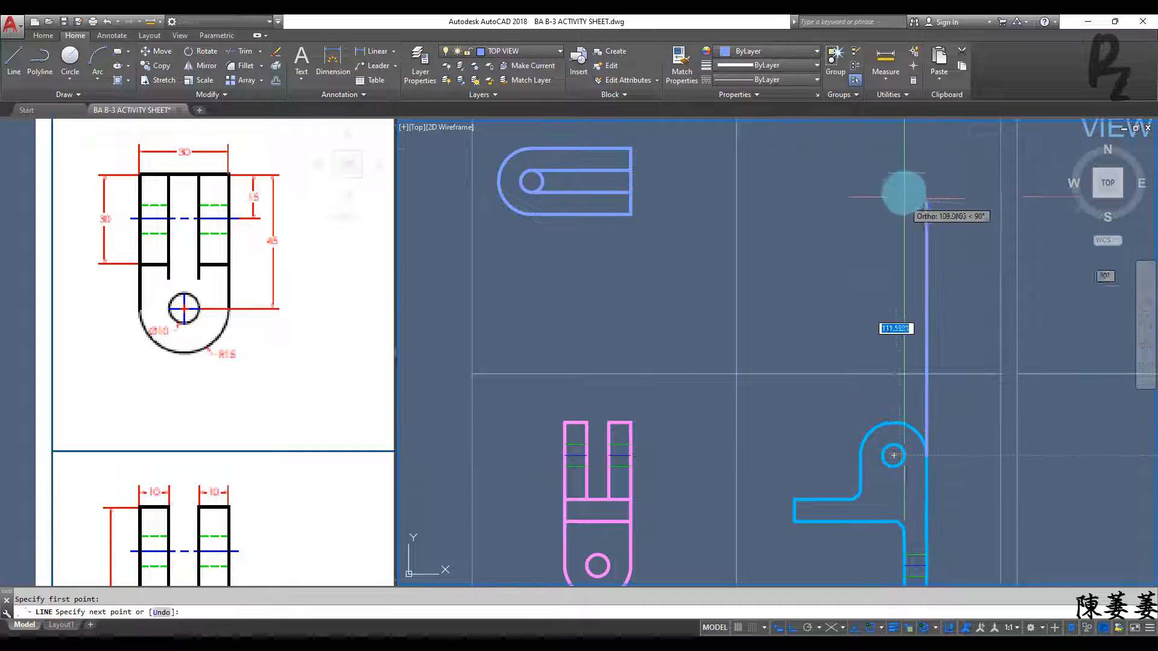
left_click(926, 136)
key("Return")
Move the top view horizontally so that its lower-right corner lies on the vertical projection line above the right side view
left_click(484, 133)
left_click(675, 263)
type("m")
key("Return")
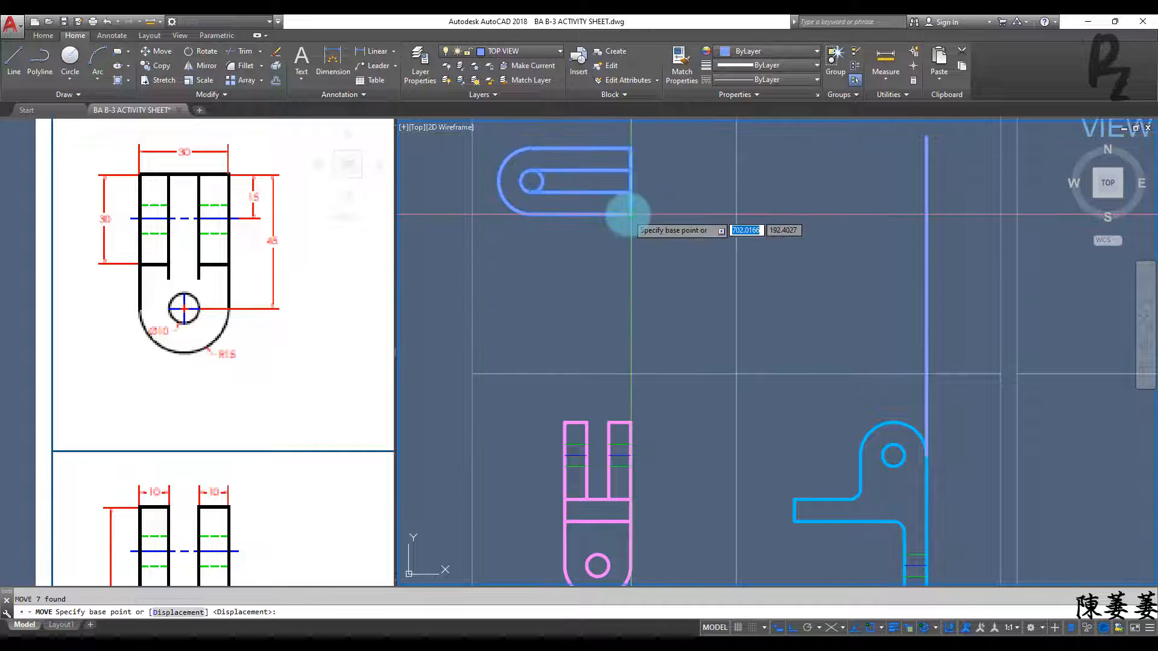
left_click(632, 214)
left_click(927, 214)
key("Escape")
Erase the vertical projection line at the top view's right edge
left_click(952, 284)
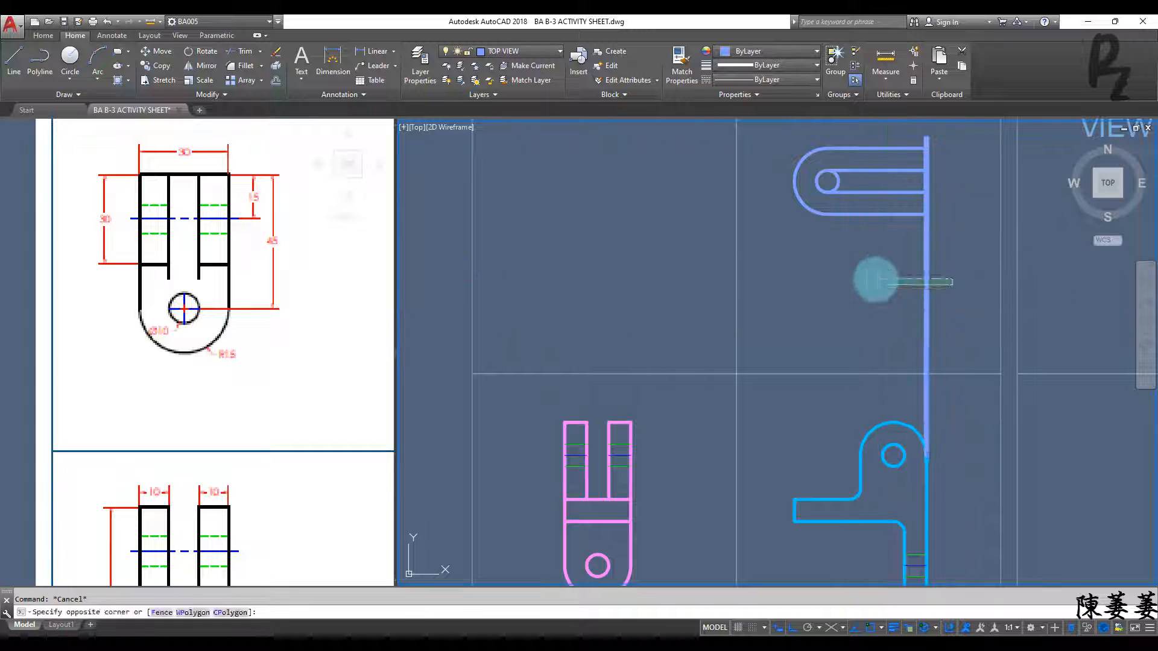
left_click(877, 277)
type("e")
key("Return")
Draw two vertical projection lines from both ends of the right side view's upper fillet to the top view's upper edge
middle_click_drag(885, 363, 869, 364)
type("l")
key("Return")
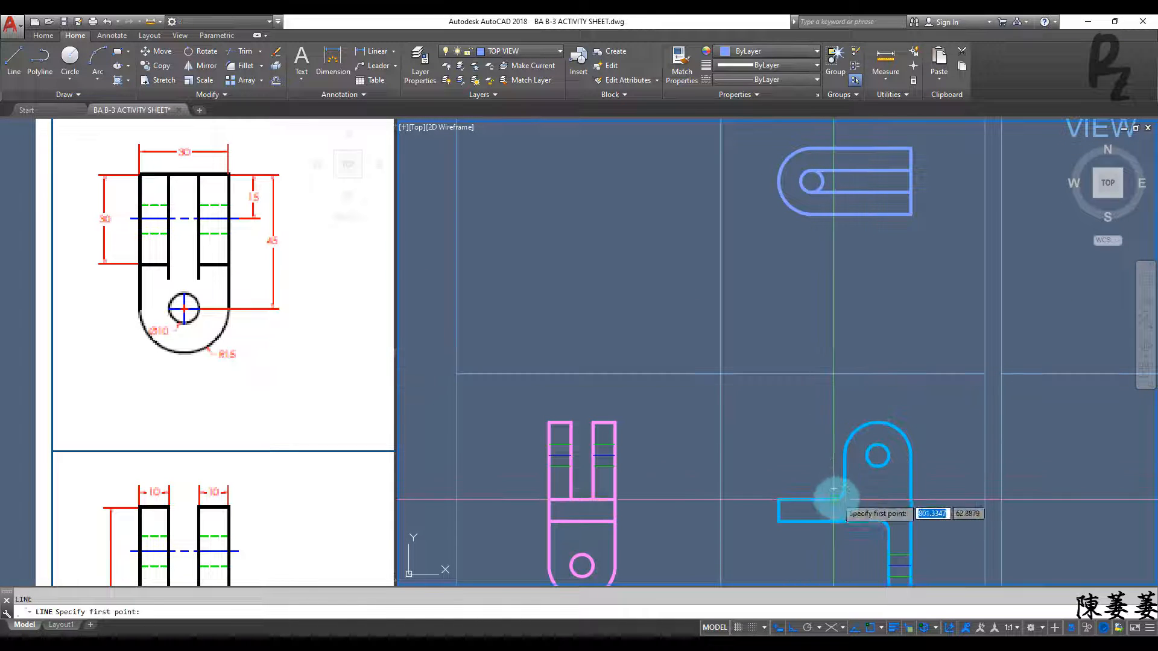
left_click(833, 490)
left_click(834, 151)
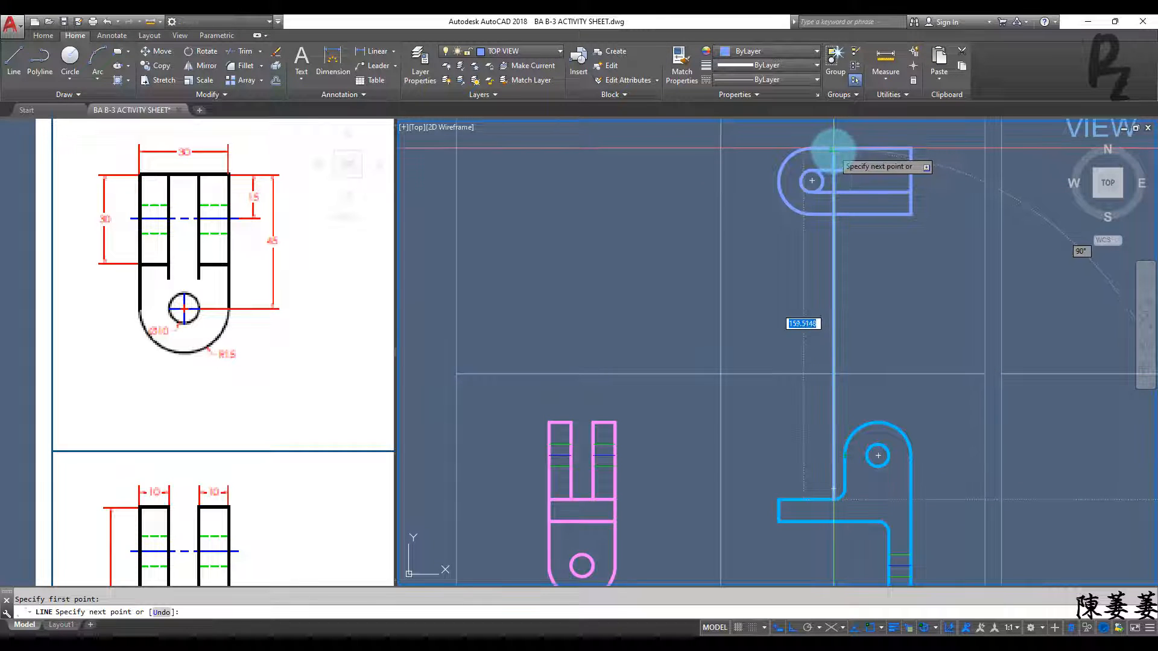
right_click(841, 494)
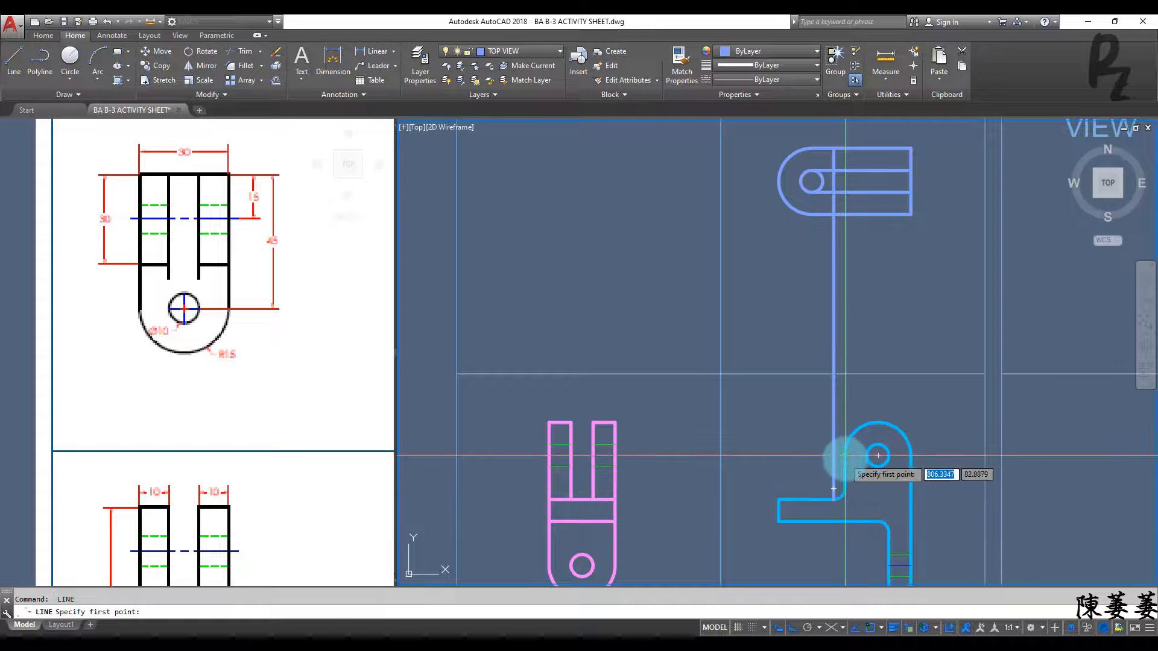
key("Escape")
Trim the right-hand projection line between the two slot lines and below the top view's outline
scroll(866, 240, "up", 4)
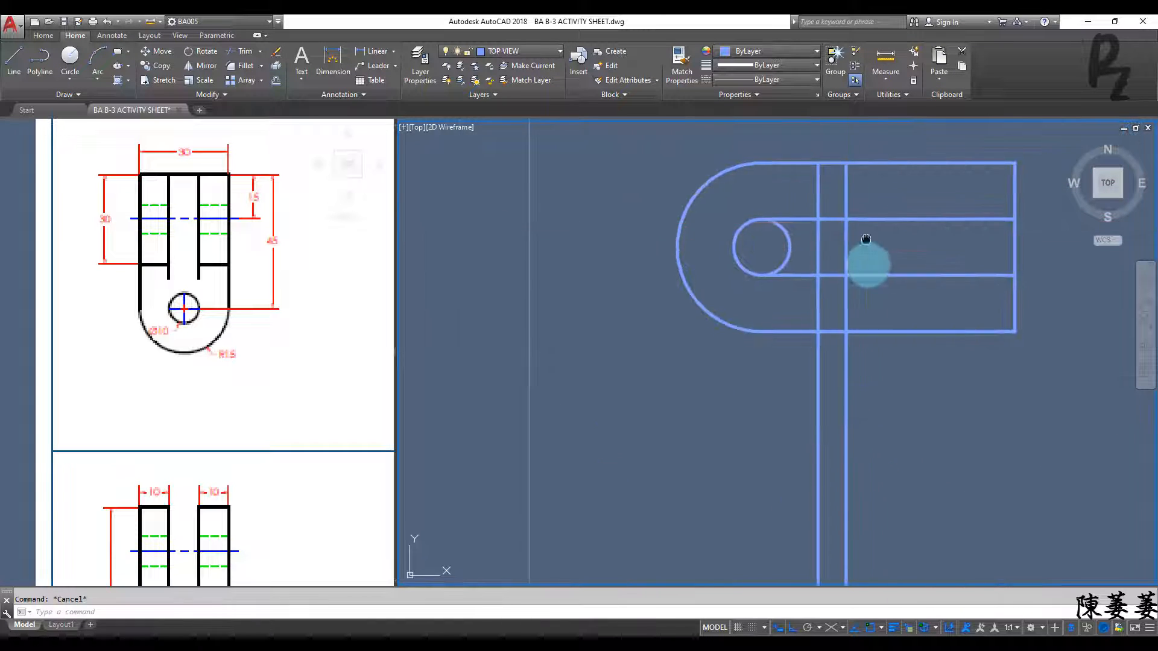
scroll(866, 239, "up", 2)
left_click_drag(865, 293, 830, 292)
left_click_drag(878, 490, 817, 464)
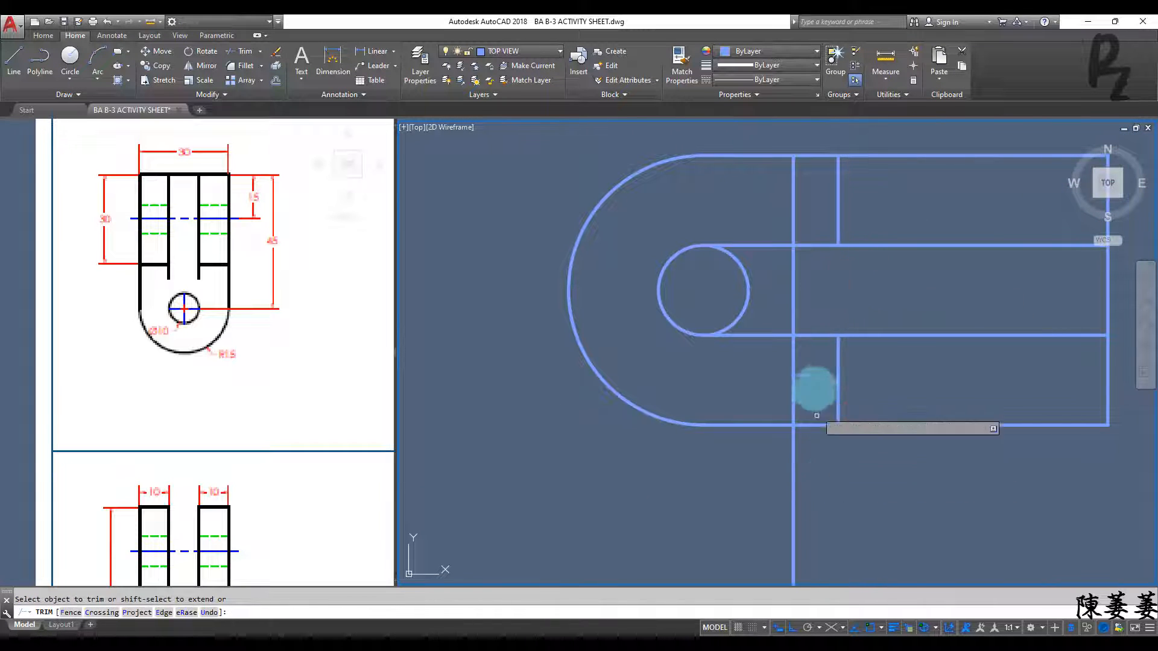
Trim the slot lines back to the left-hand projection line and erase that projection line
left_click(774, 337)
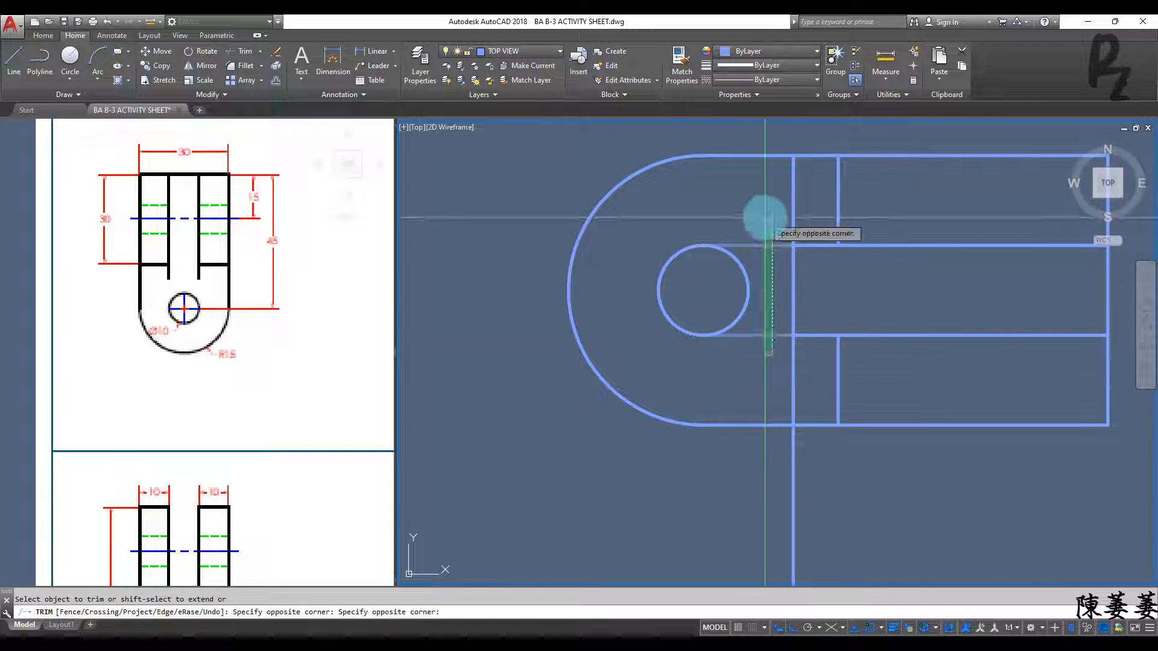
left_click(774, 247)
key("Escape")
left_click(807, 362)
left_click(784, 384)
key("Delete")
Draw vertical projection lines from the right side view hole's two side quadrants and centre up to the top view's upper edge
scroll(806, 387, "down", 6)
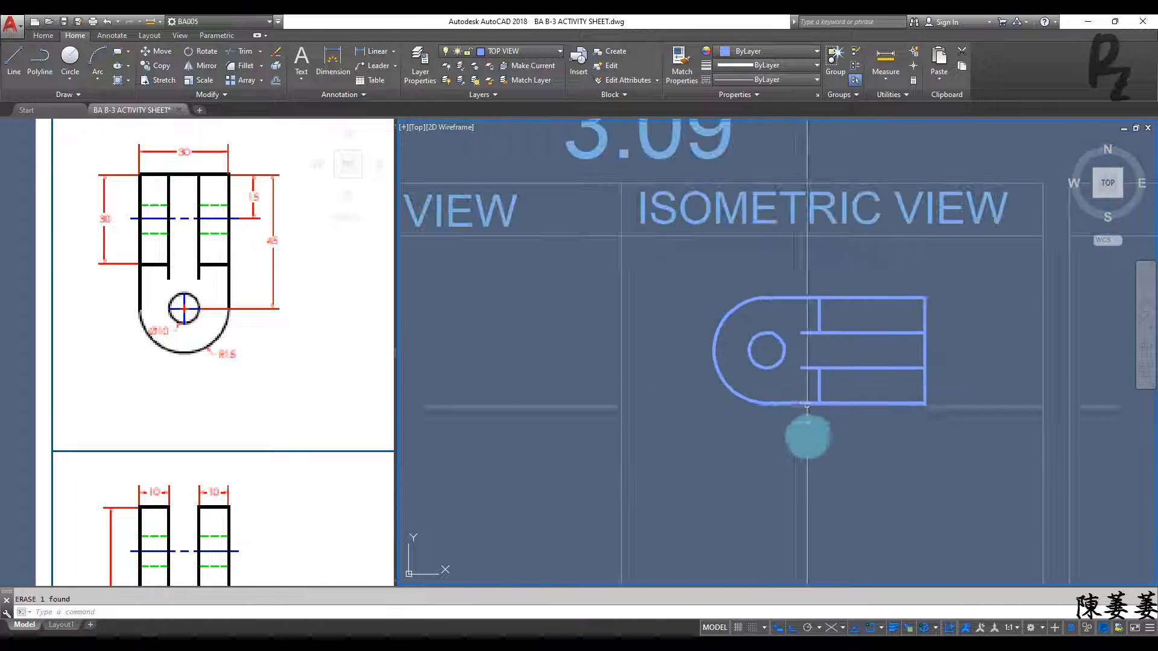
mouse_move(814, 513)
middle_mouse_down()
mouse_move(748, 274)
mouse_move(748, 378)
mouse_move(773, 308)
middle_mouse_up()
scroll(747, 274, "down", 2)
scroll(769, 280, "up", 2)
scroll(786, 317, "down", 1)
type("l")
key("Return")
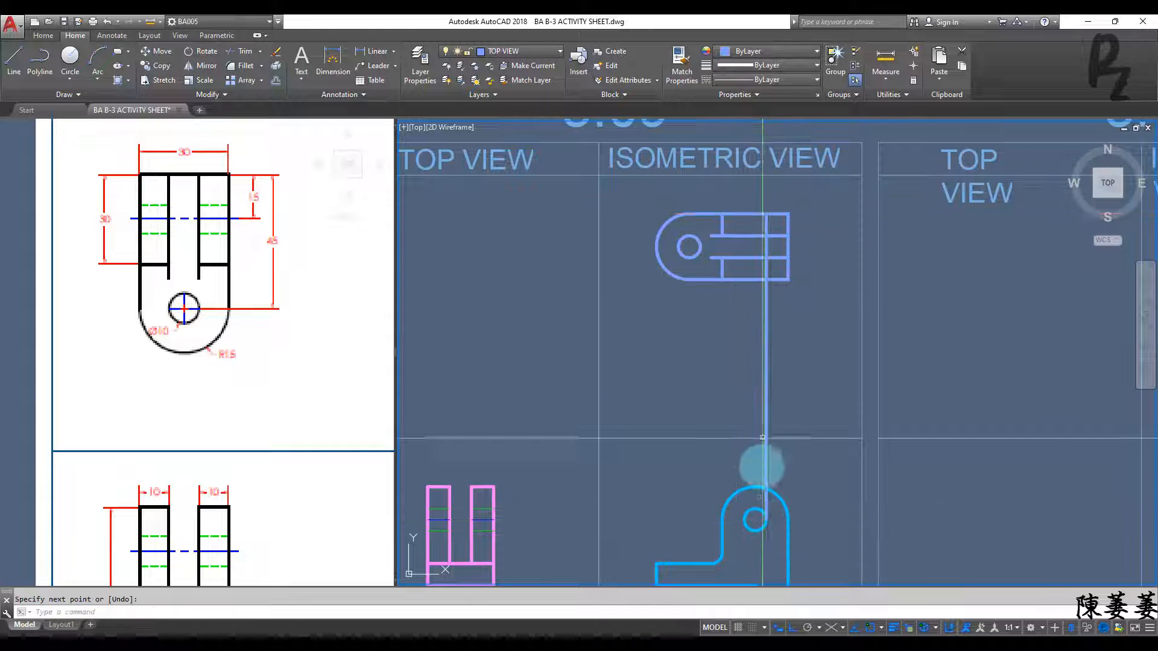
left_click(755, 520)
left_click(745, 214)
key("Return")
key("Return")
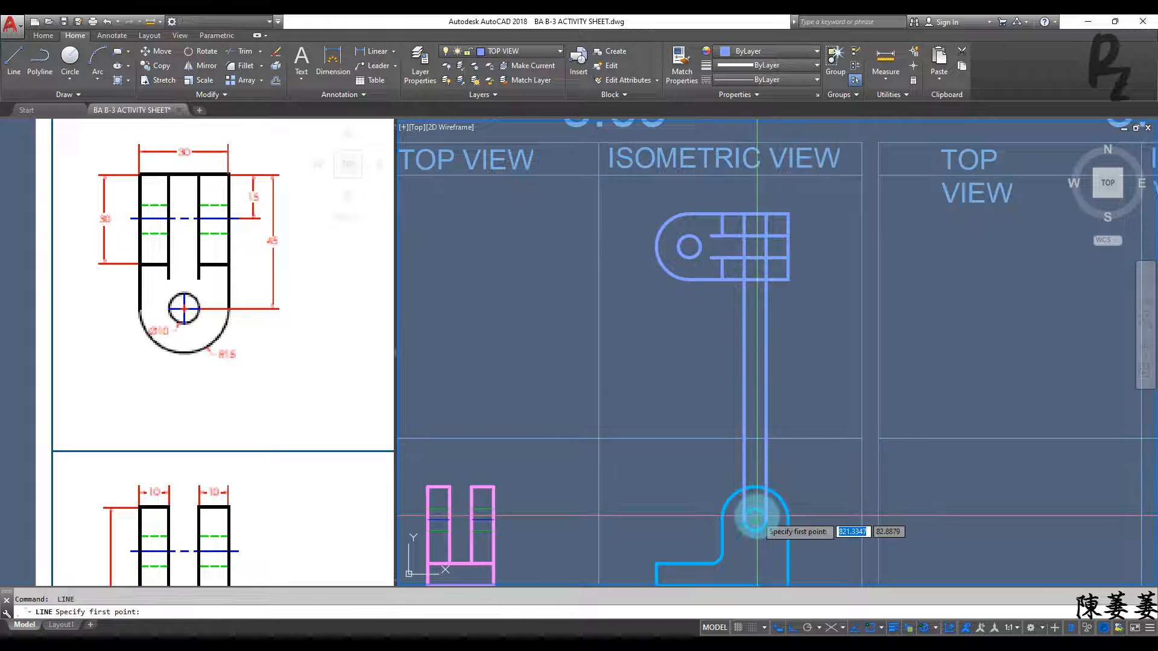
left_click(755, 520)
Trim the three hole projection lines below the top view's outline and between the two slot lines
scroll(759, 235, "up", 4)
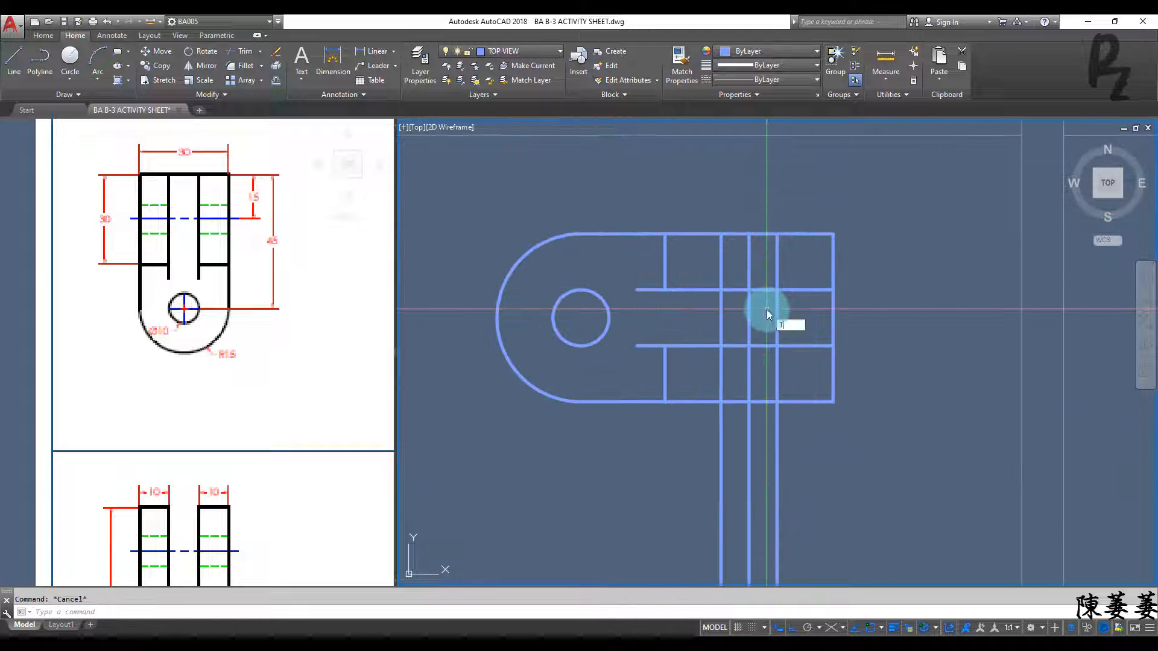
left_click(806, 418)
left_click(793, 286)
key("Return")
left_click(802, 422)
left_click(708, 446)
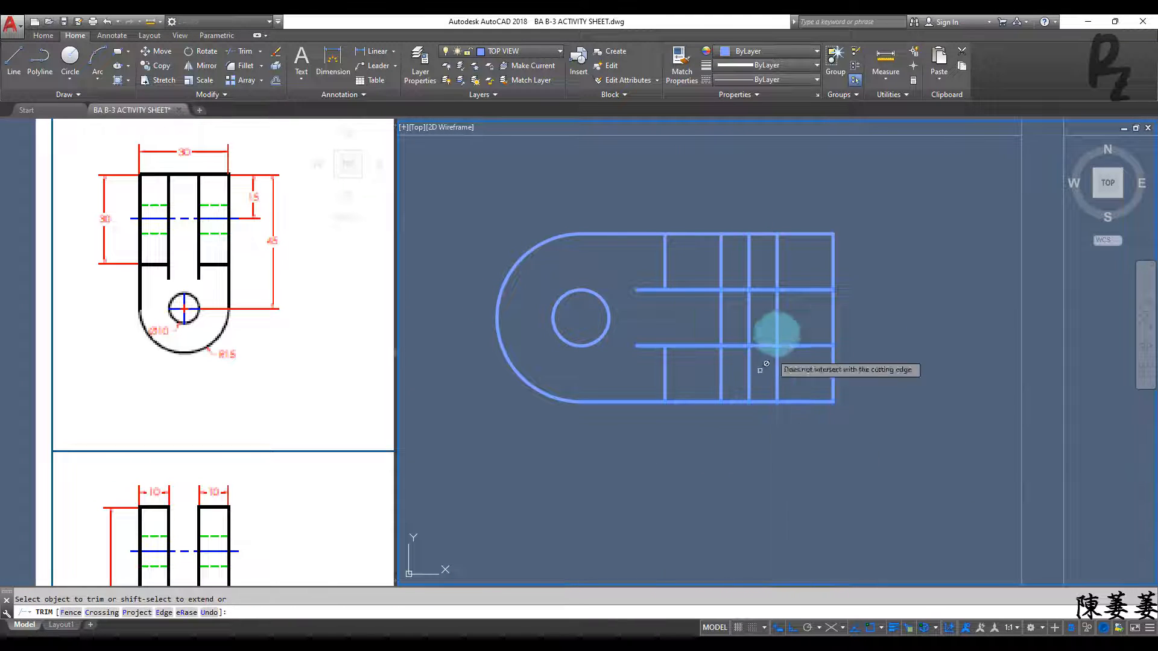
left_click(789, 334)
left_click(678, 311)
key("Escape")
Assign the two middle hole line segments in the top view to the CENTERLINE layer
left_click(749, 263)
left_click(749, 367)
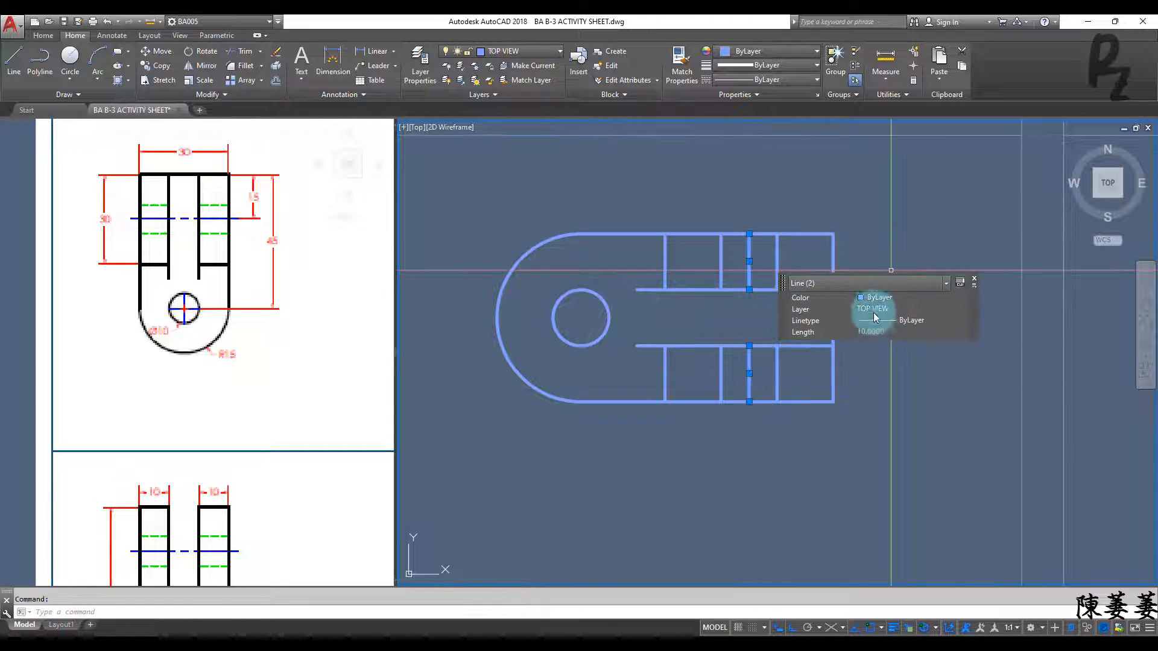
left_click(880, 331)
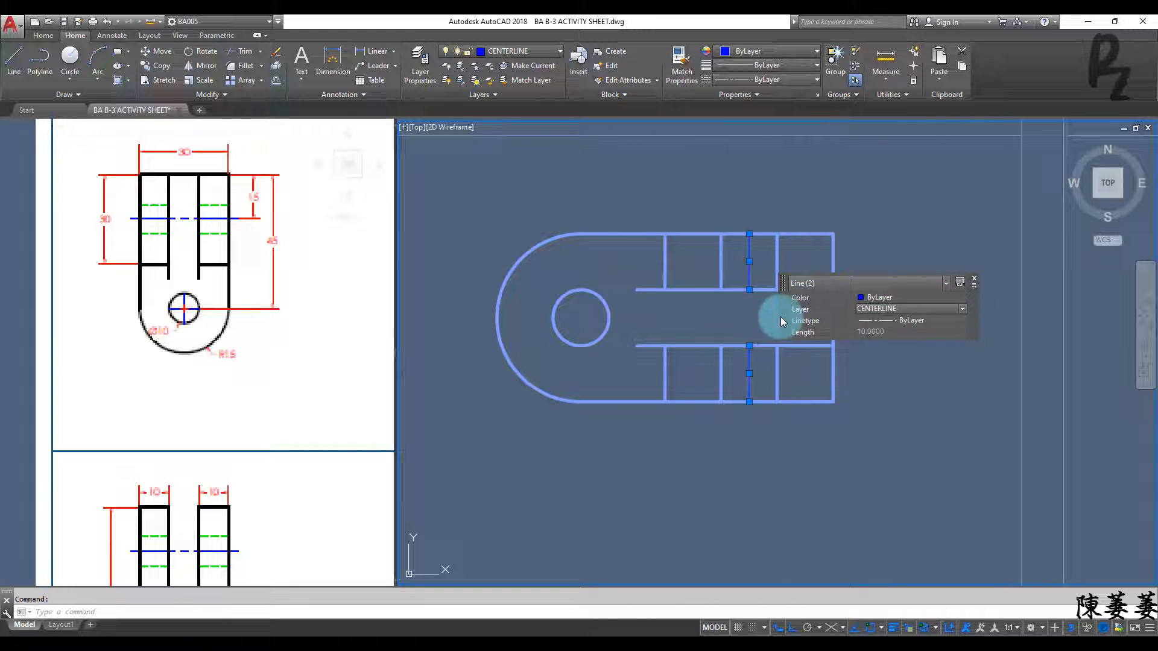
Assign the four outer hole line segments in the top view to the HIDDENLINE layer
left_click(785, 265)
left_click(759, 258)
left_click(737, 262)
left_click(700, 256)
left_click(784, 364)
left_click(757, 365)
left_click(729, 381)
left_click(696, 373)
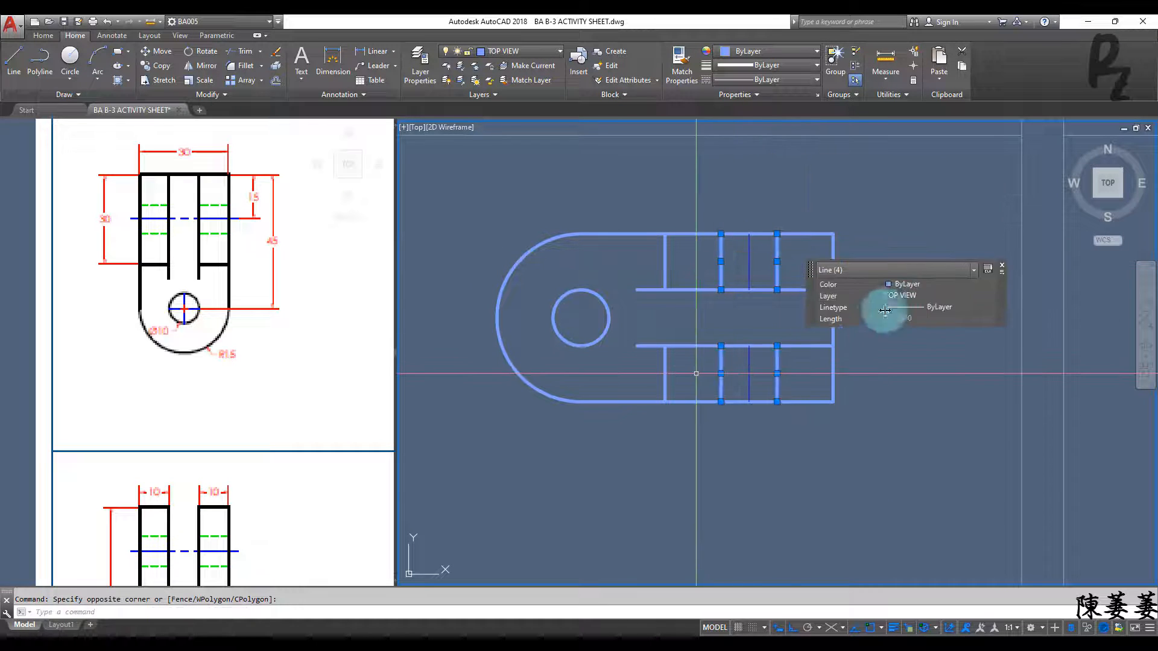
left_click(916, 349)
key("Escape")
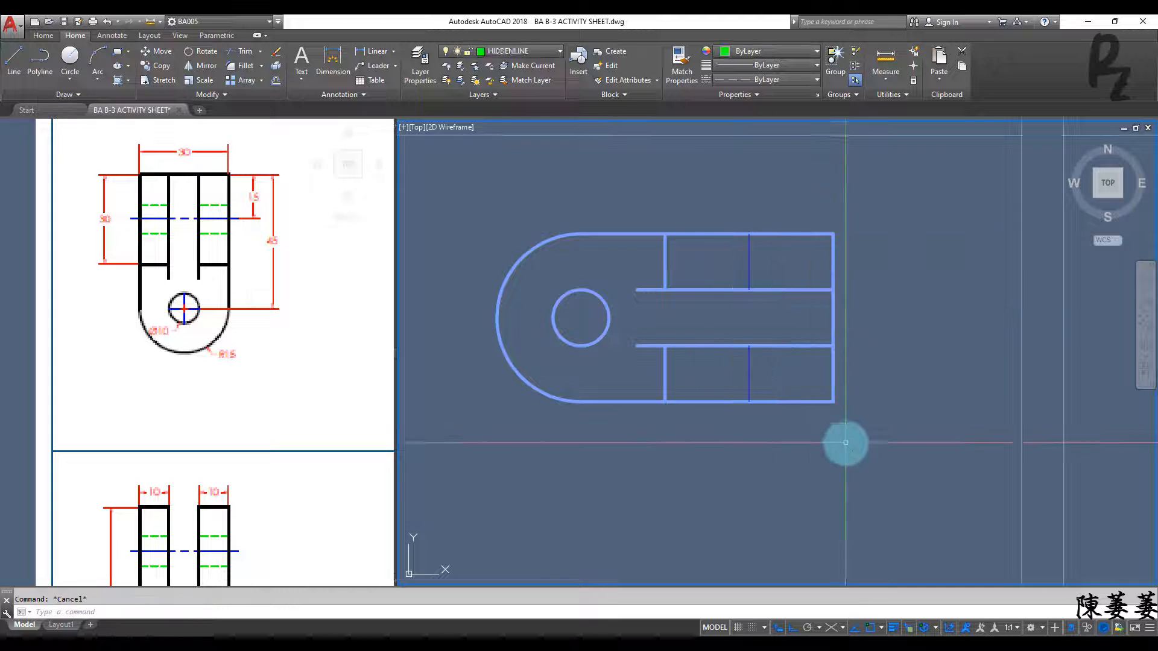
Draw a vertical projection line from the lower fillet end on the right side view's inner leg edge up to the top view's upper edge
scroll(842, 355, "down", 6)
scroll(844, 408, "up", 2)
type("l")
key("Return")
left_click(805, 507)
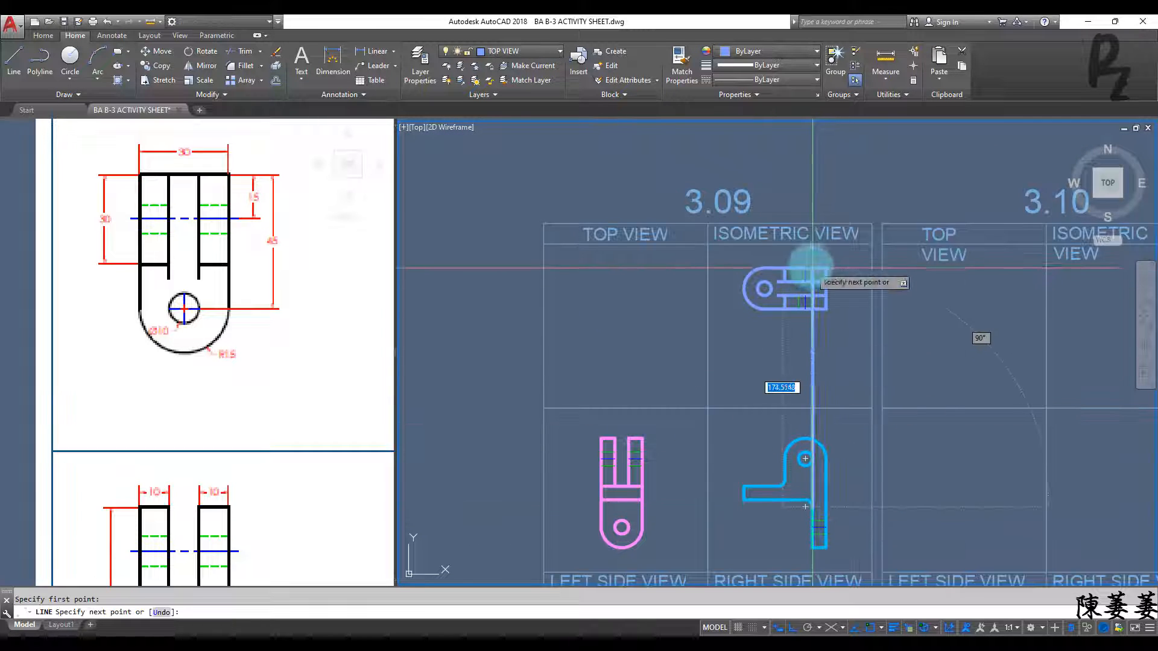
scroll(806, 259, "up", 5)
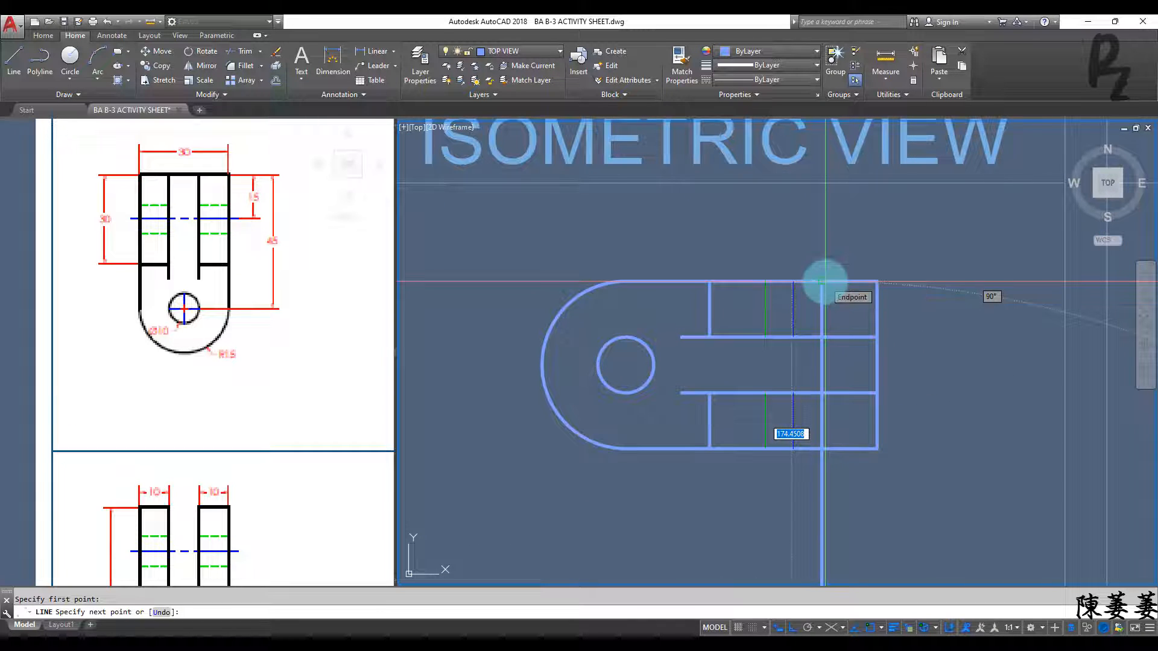
scroll(825, 281, "up", 4)
left_click(815, 279)
key("Escape")
key("Escape")
Assign the new vertical projection line to the HIDDENLINE layer
left_click(845, 516)
left_click(732, 470)
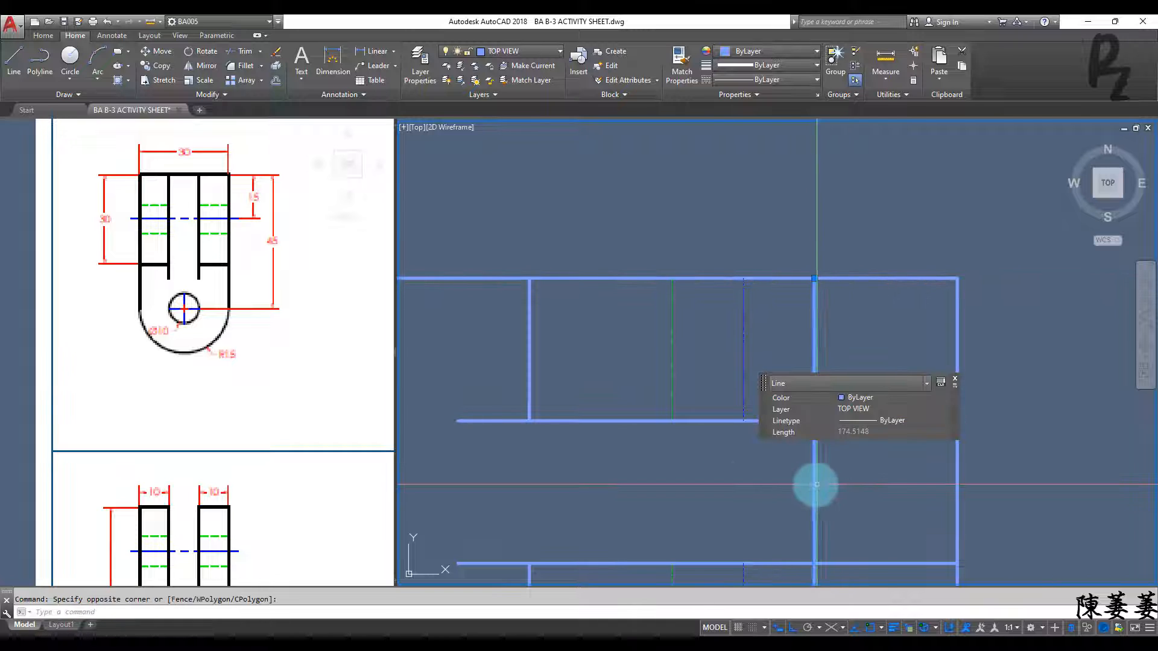
right_click(814, 486)
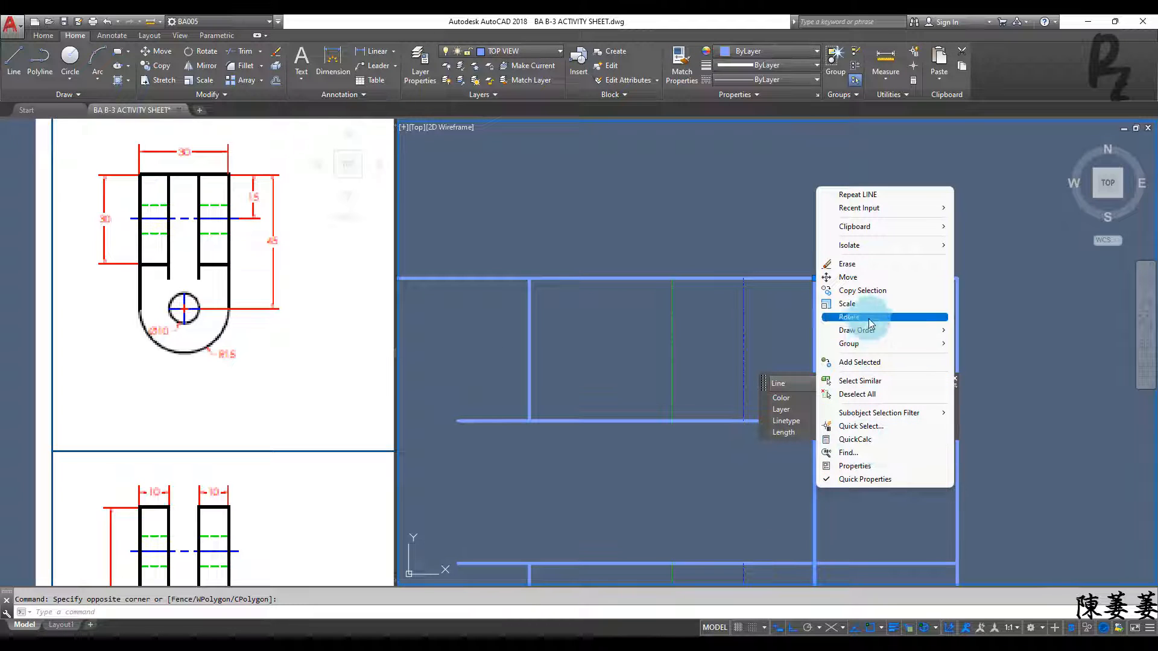
mouse_move(870, 338)
left_click(977, 342)
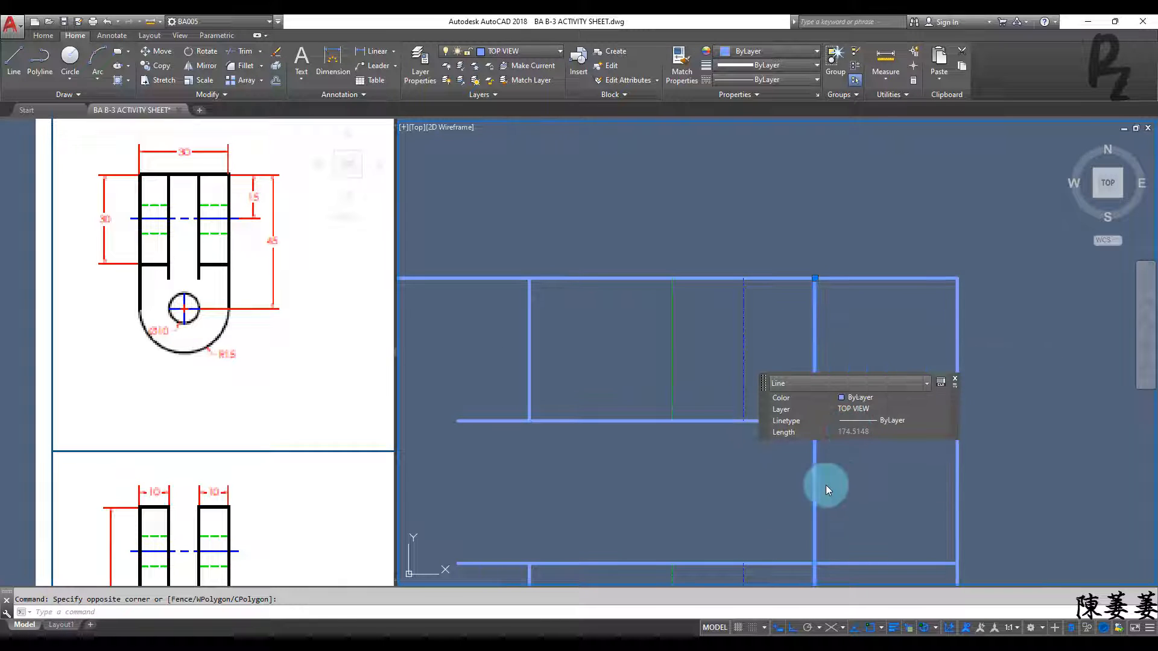
middle_click_drag(750, 486, 737, 363)
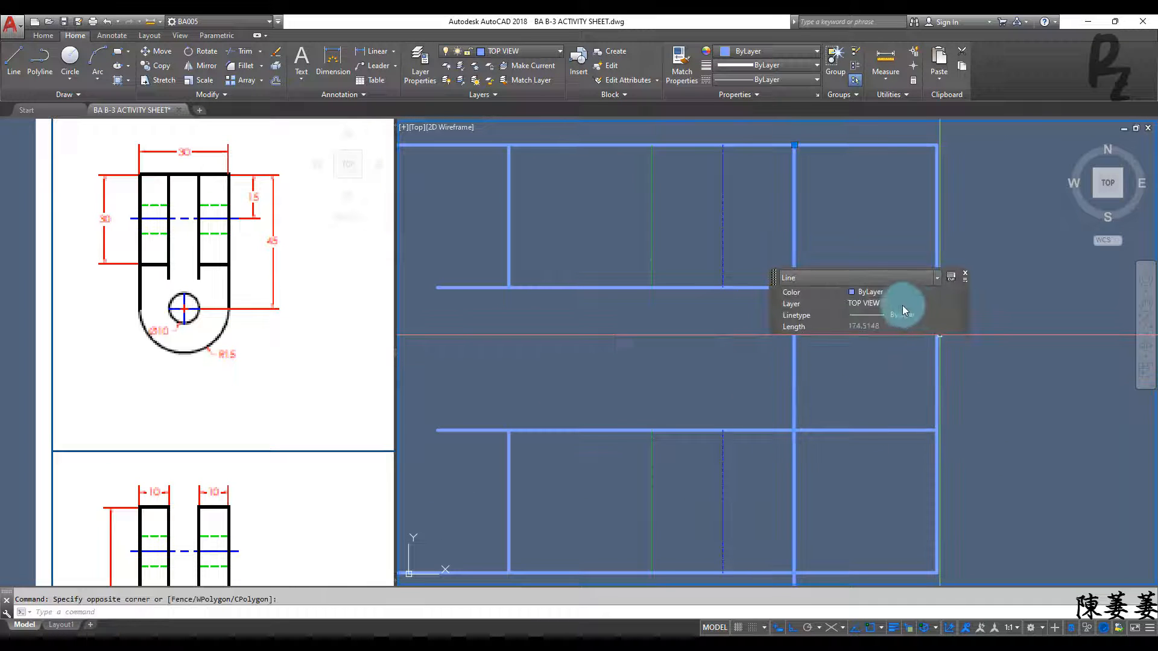
left_click(902, 304)
left_click(898, 358)
key("Escape")
Trim off the part of the hidden projection line that runs below the top view's outline
scroll(840, 414, "down", 9)
middle_click_drag(842, 506, 778, 316)
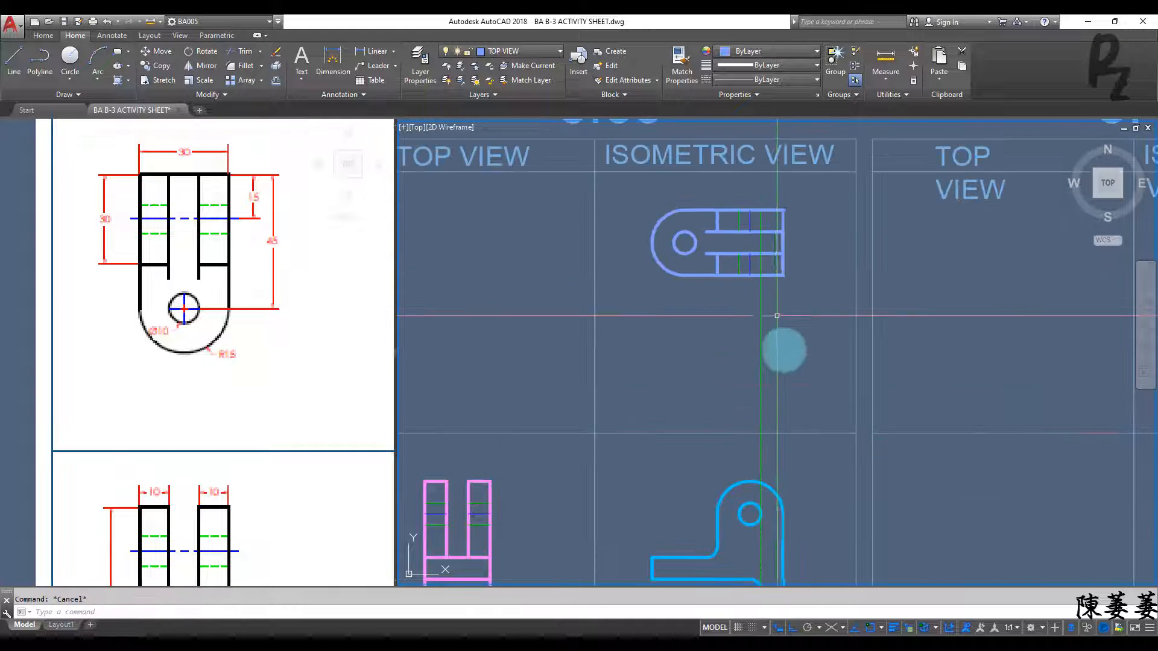
middle_click_drag(775, 560, 773, 408)
left_click(766, 244)
middle_click_drag(761, 174, 766, 280)
key("Escape")
key("Escape")
type("tr")
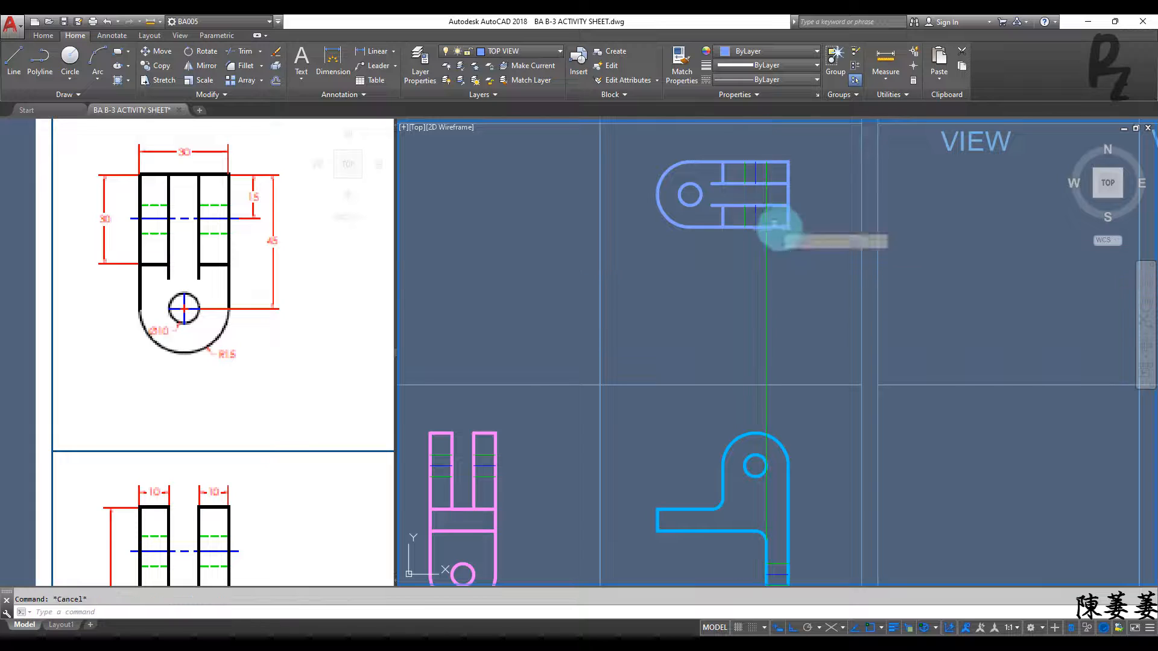
key("Return")
key("Return")
key("Escape")
key("Escape")
Draw a vertical reference line from the left side view's upper-left corner up into the TOP VIEW cell
scroll(777, 331, "down", 2)
scroll(788, 320, "up", 4)
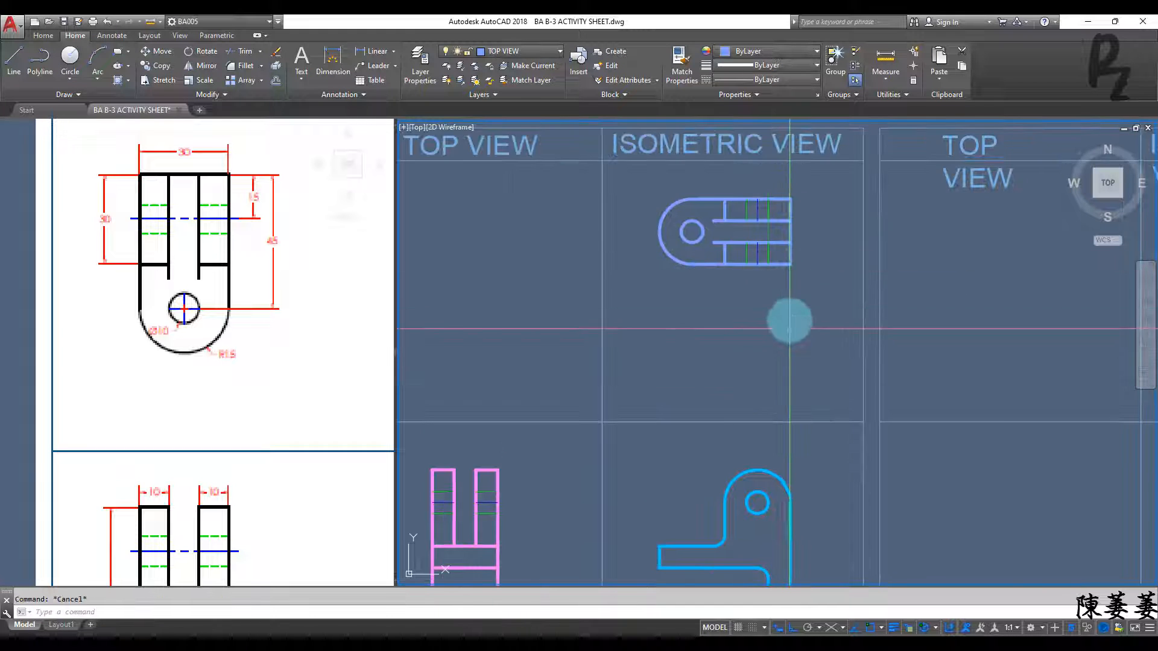
scroll(770, 288, "up", 2)
middle_click_drag(770, 289, 747, 135)
middle_click_drag(816, 558, 801, 409)
scroll(757, 463, "down", 4)
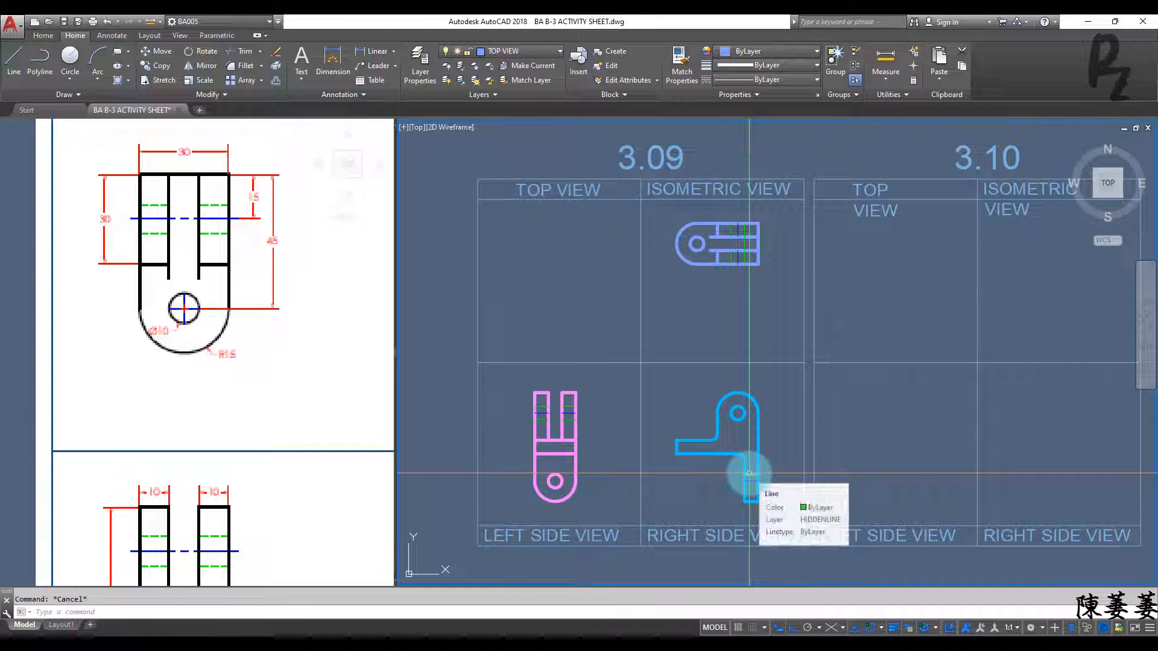
left_click(535, 393)
left_click(535, 317)
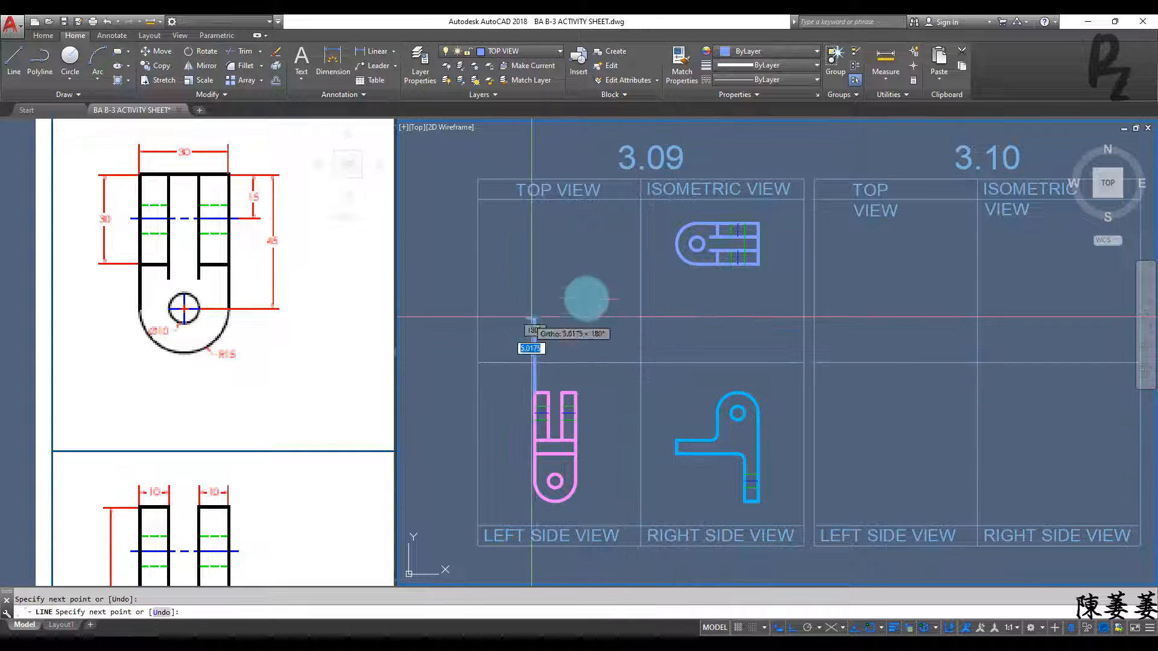
key("Escape")
Rotate the whole top view 90° counterclockwise about its upper-right corner so its rounded end points down
left_click(667, 215)
left_click(795, 283)
key("Return")
left_click(759, 223)
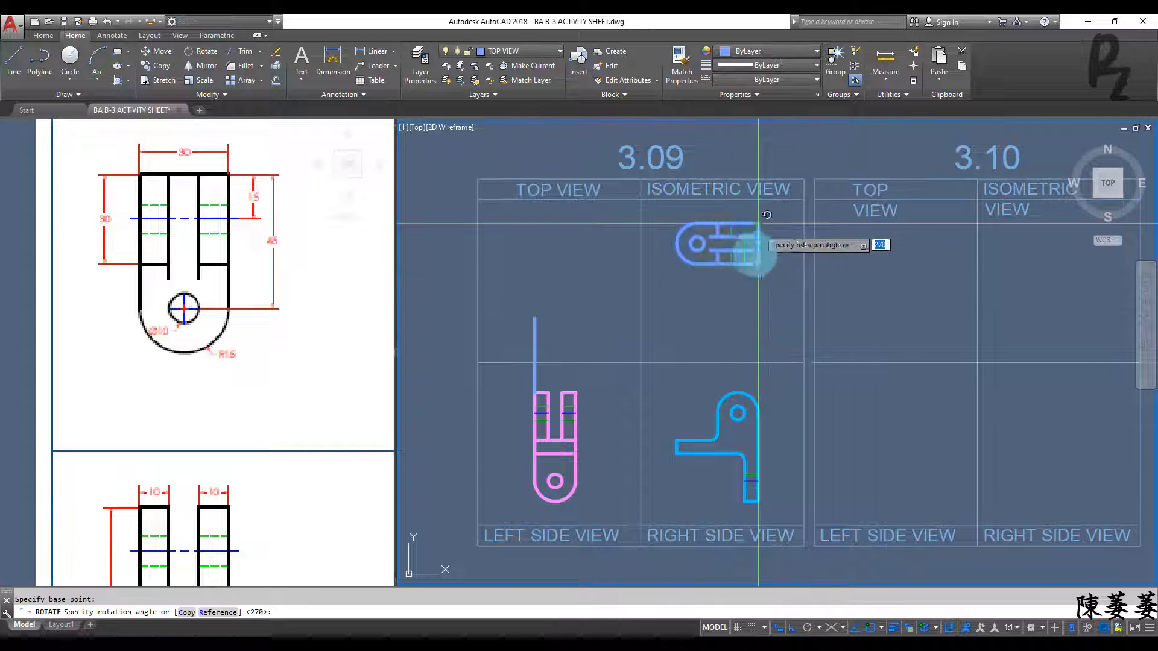
left_click(697, 143)
key("Escape")
Move the rotated top view from its left arc endpoint to the upper end of the vertical reference line
left_click(740, 215)
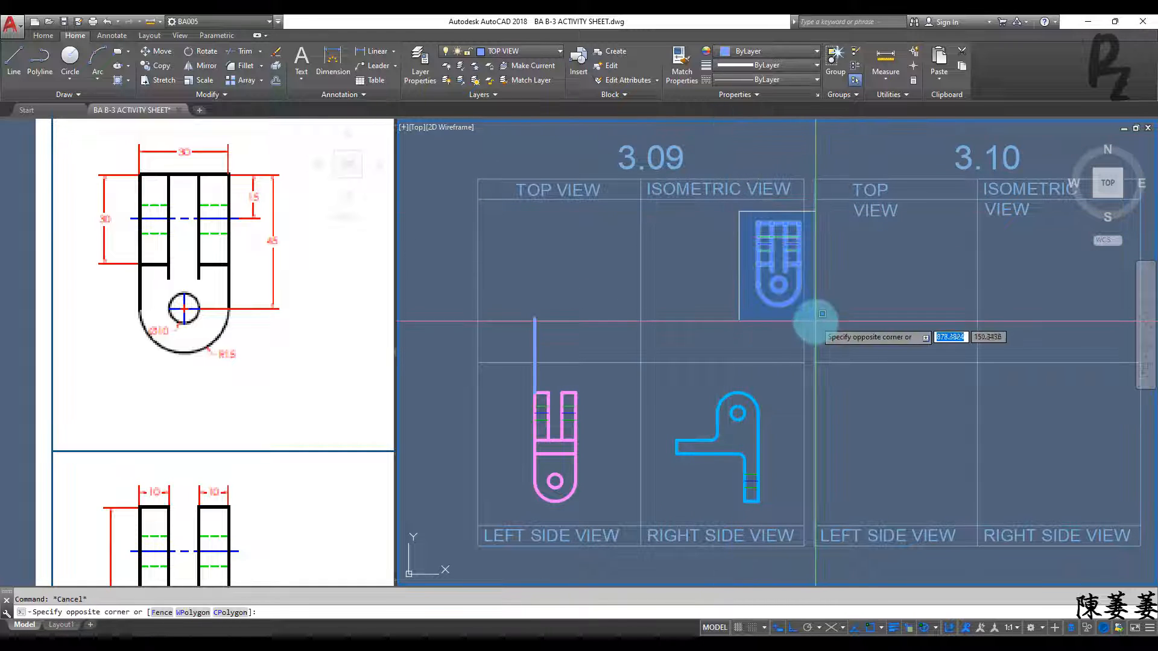
left_click(806, 323)
type("m")
key("Return")
left_click(778, 284)
left_click(535, 317)
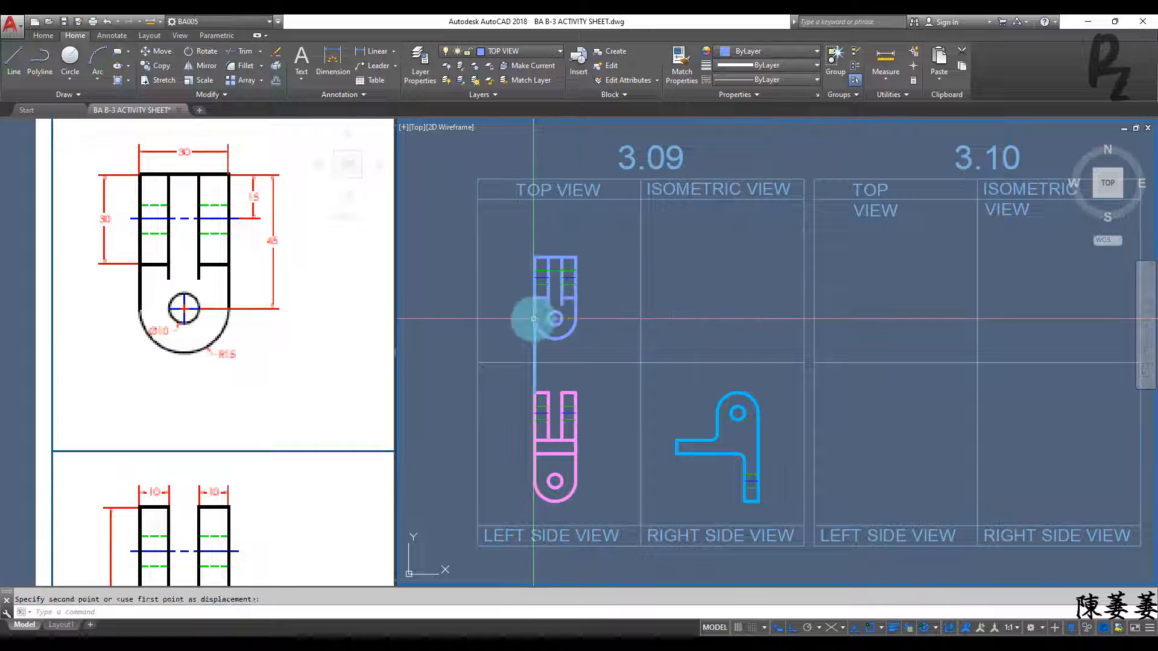
key("Escape")
Draw a vertical line from the left side view's lower hole centre up to the top view's upper edge
scroll(577, 353, "up", 2)
mouse_move(578, 365)
middle_mouse_down()
mouse_move(602, 427)
mouse_move(602, 349)
middle_mouse_up()
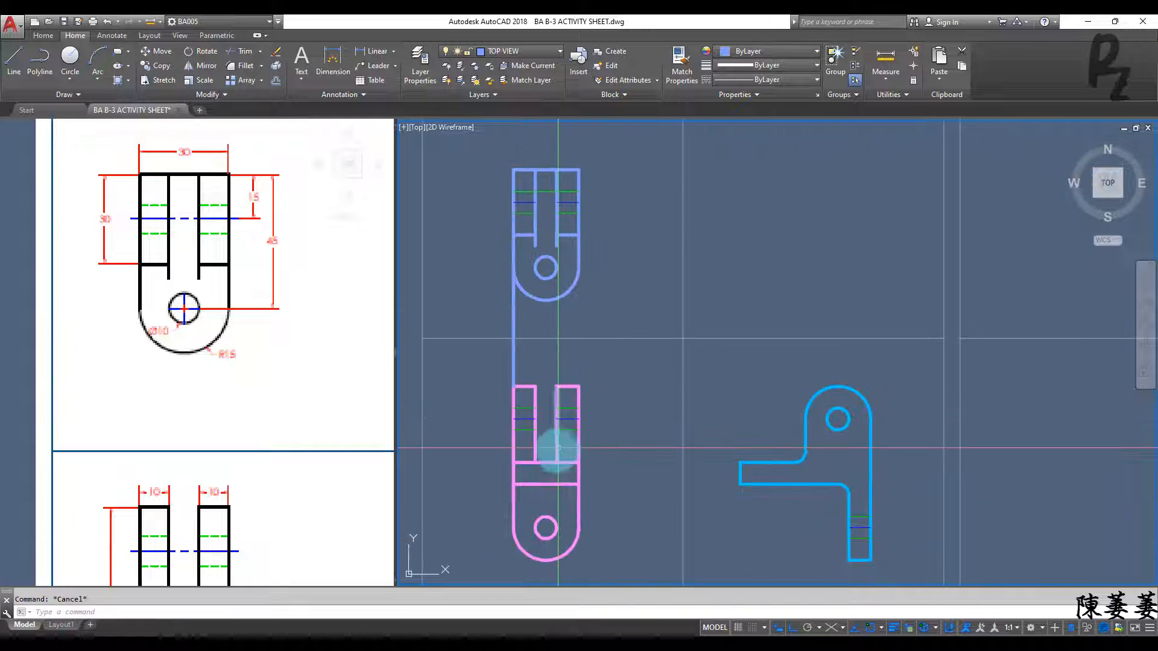
type("l")
key("Return")
left_click(546, 527)
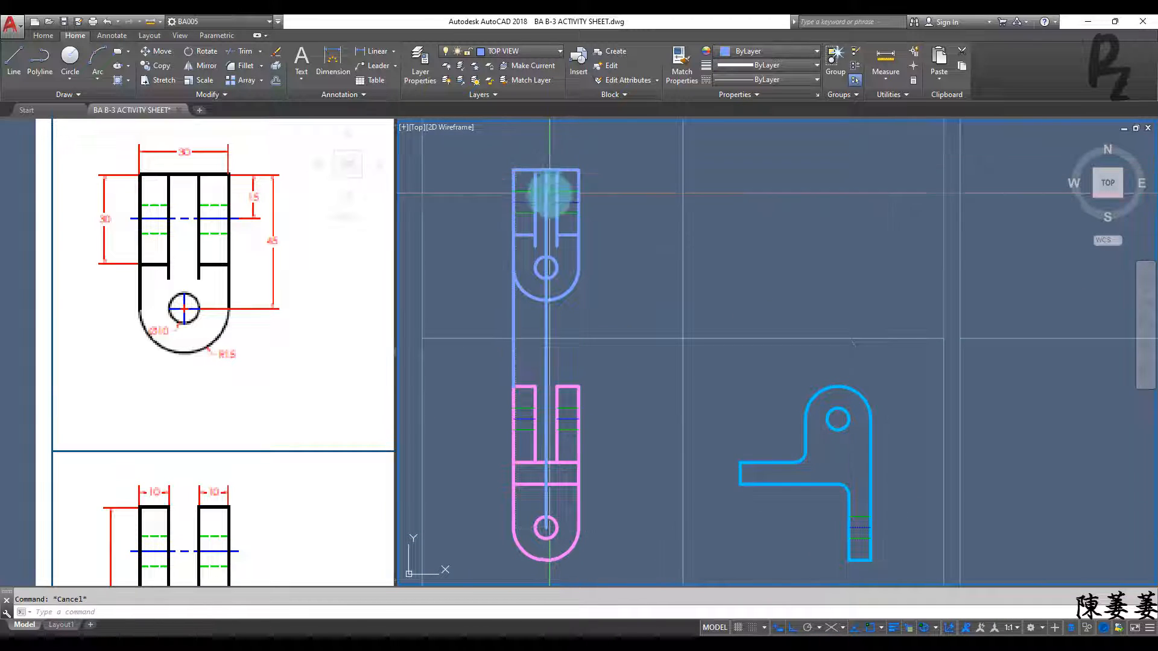
scroll(549, 193, "up", 4)
key("Escape")
Trim the new vertical line below the top view's upper hidden line, keeping the short segment at the upper edge
type("TR")
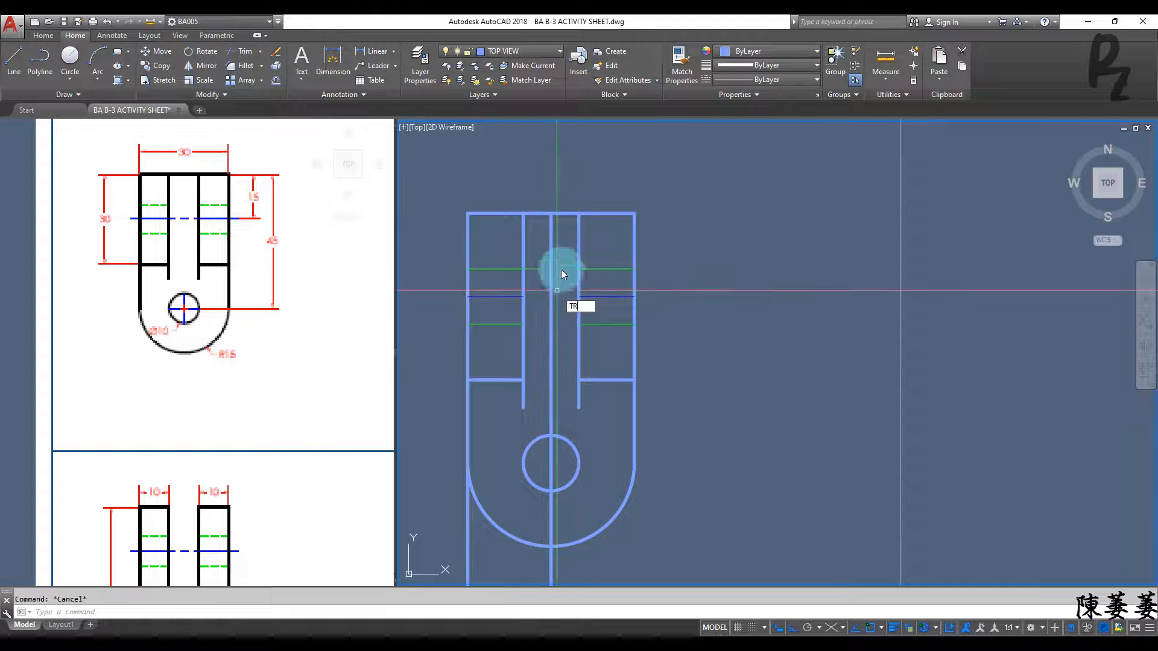
left_click(552, 321)
key("Return")
Match the short vertical segment in the top view's slot to the CENTERLINE properties of the cross-hole centre line
left_click(605, 290)
left_click(597, 296)
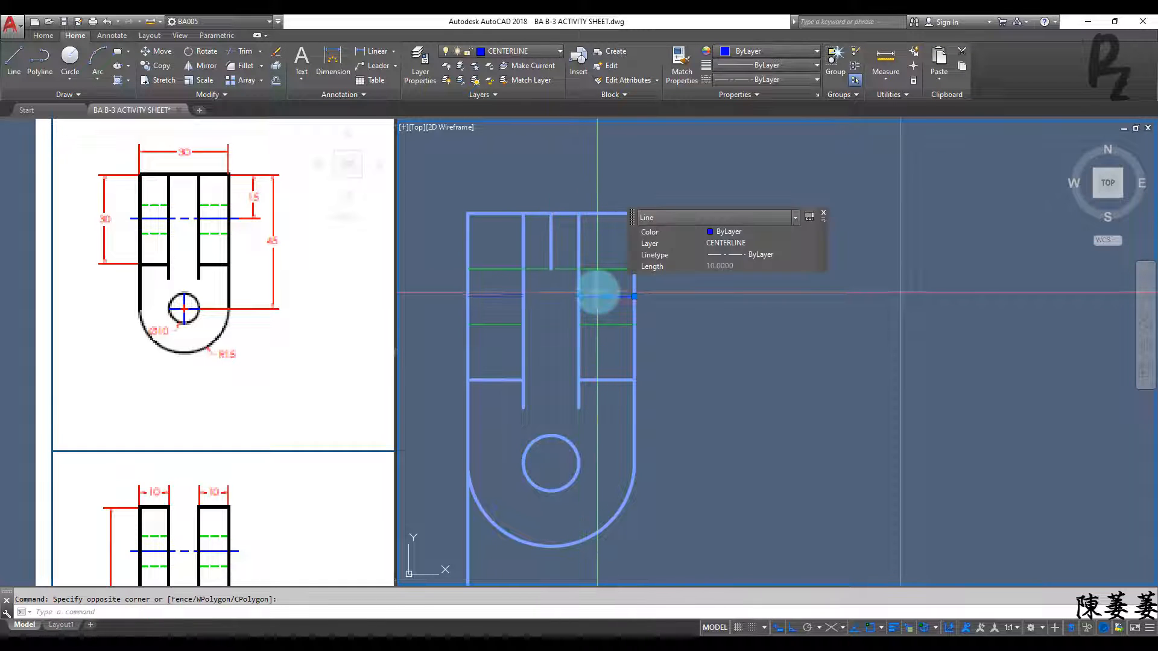
type("ma")
key("Return")
left_click(551, 237)
left_click(546, 235)
key("Escape")
key("Escape")
Erase the vertical reference line between the top view and the left side view
scroll(584, 296, "down", 8)
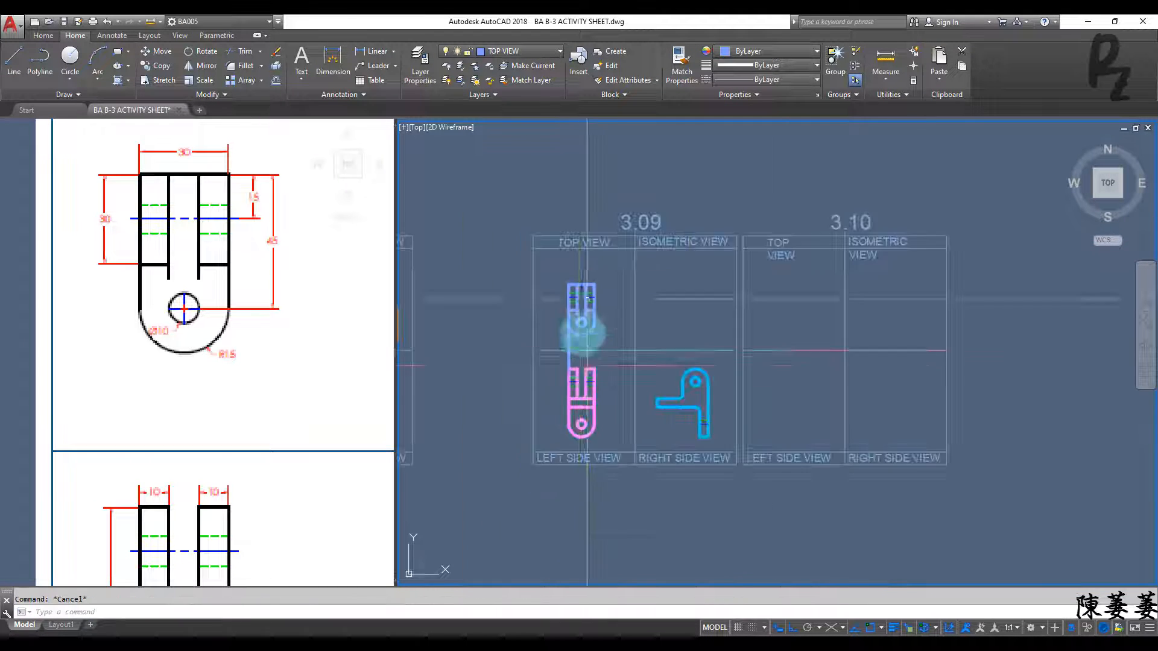
scroll(572, 340, "up", 6)
left_click(551, 343)
key("Delete")
Move the complete top view straight up within the TOP VIEW cell
scroll(581, 326, "down", 2)
scroll(559, 353, "down", 2)
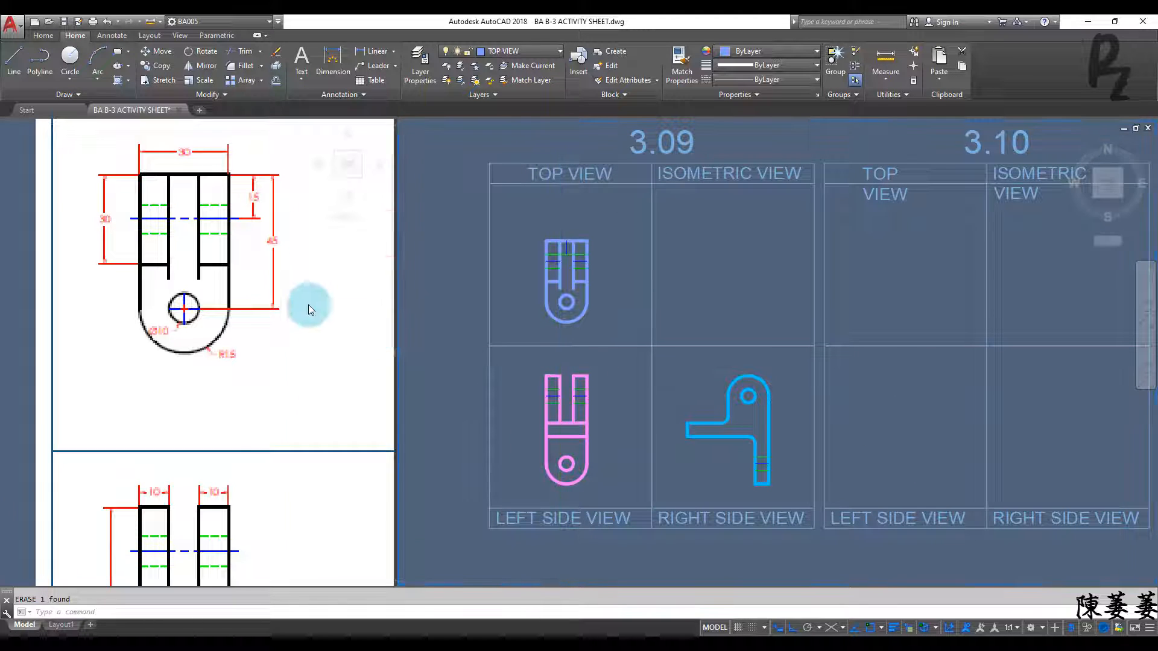
scroll(309, 307, "down", 2)
scroll(302, 335, "down", 2)
middle_click_drag(302, 335, 246, 342)
key("Escape")
left_click(535, 222)
left_click(601, 332)
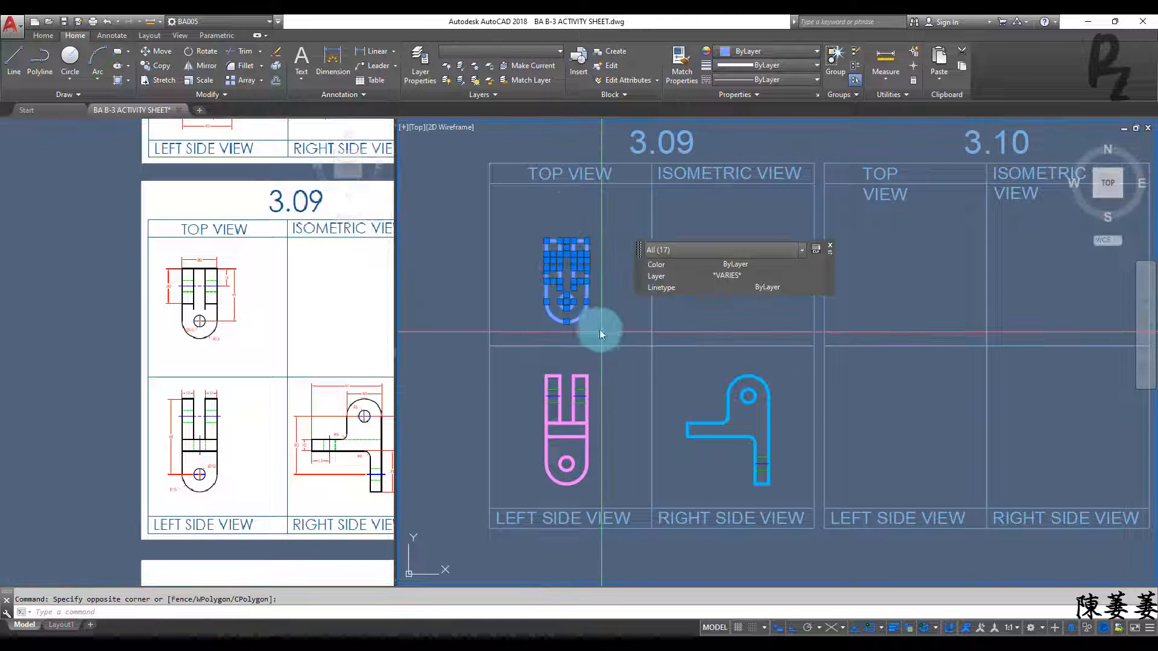
type("m")
key("space")
scroll(562, 239, "up", 5)
left_click(574, 243)
left_click(574, 174)
key("Escape")
Add a horizontal linear dimension above the top view across its full width
middle_click_drag(602, 190, 597, 221)
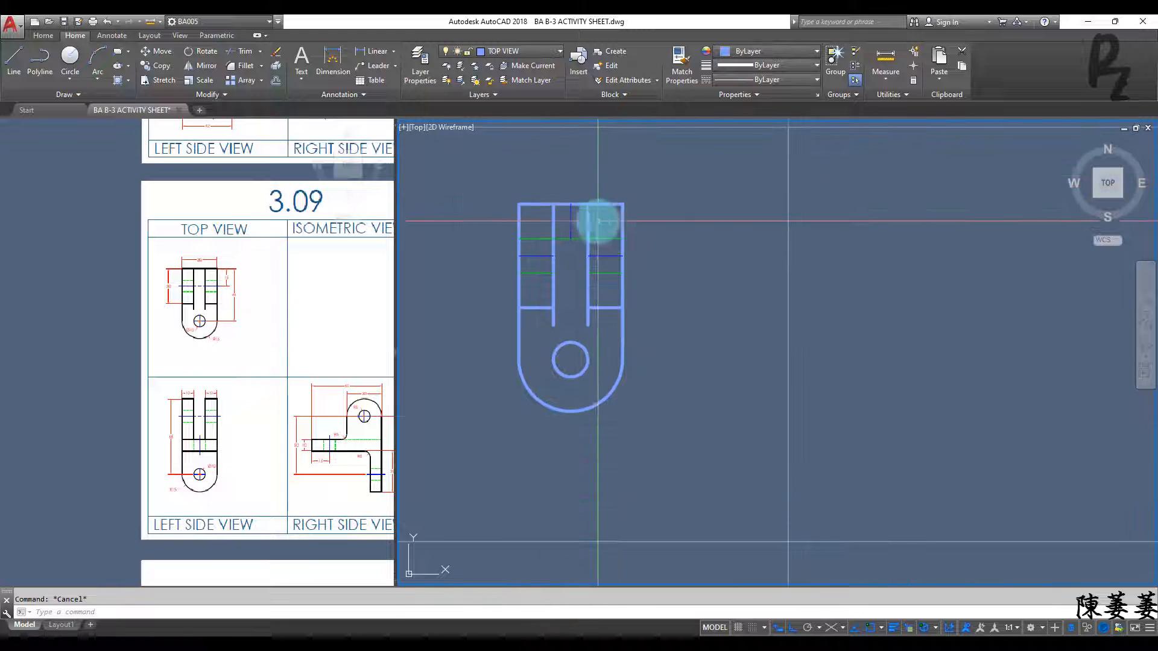
left_click(115, 37)
left_click(272, 85)
left_click(244, 140)
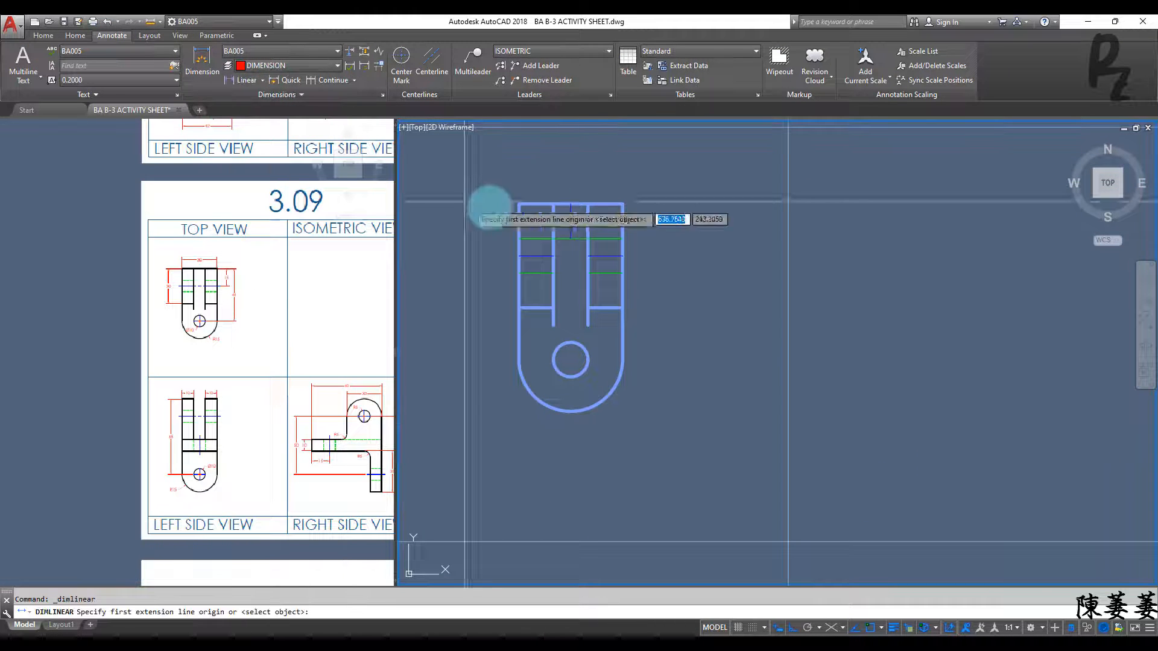
scroll(486, 217, "up", 6)
left_click(493, 222)
left_click(915, 222)
left_click(900, 138)
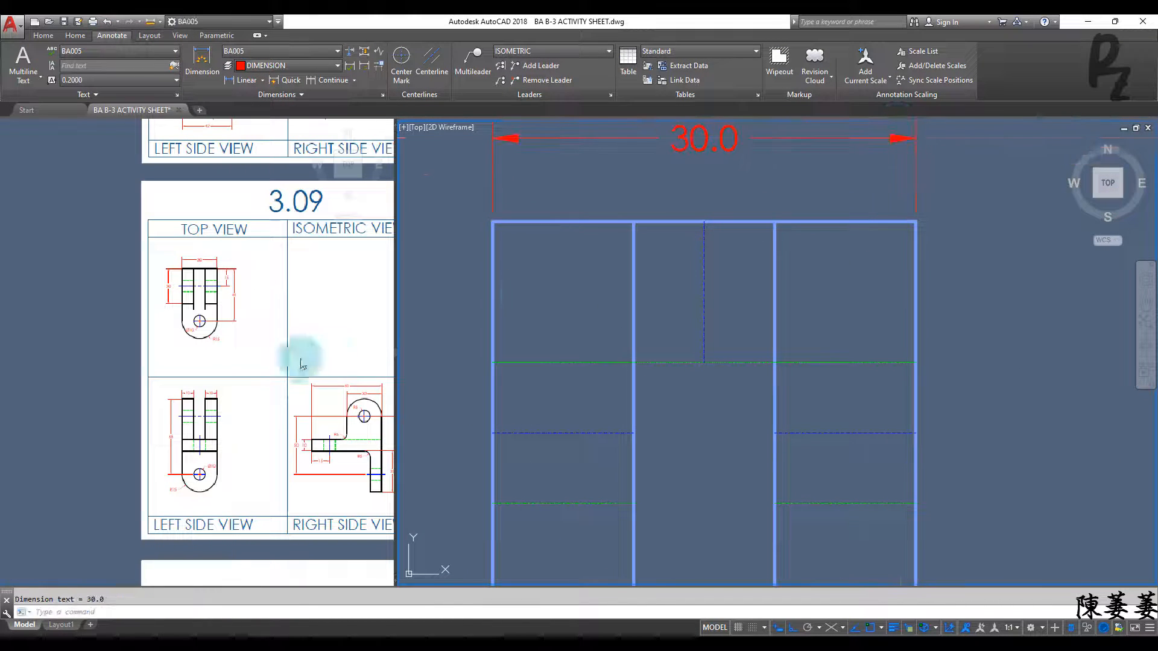
Add a vertical linear dimension beside the top view's left edge, from the upper-left corner to the short horizontal edge
left_click(300, 362)
scroll(196, 297, "up", 5)
left_click(476, 325)
key("Escape")
scroll(547, 333, "down", 3)
middle_click_drag(547, 333, 609, 241)
scroll(613, 219, "down", 1)
key("Return")
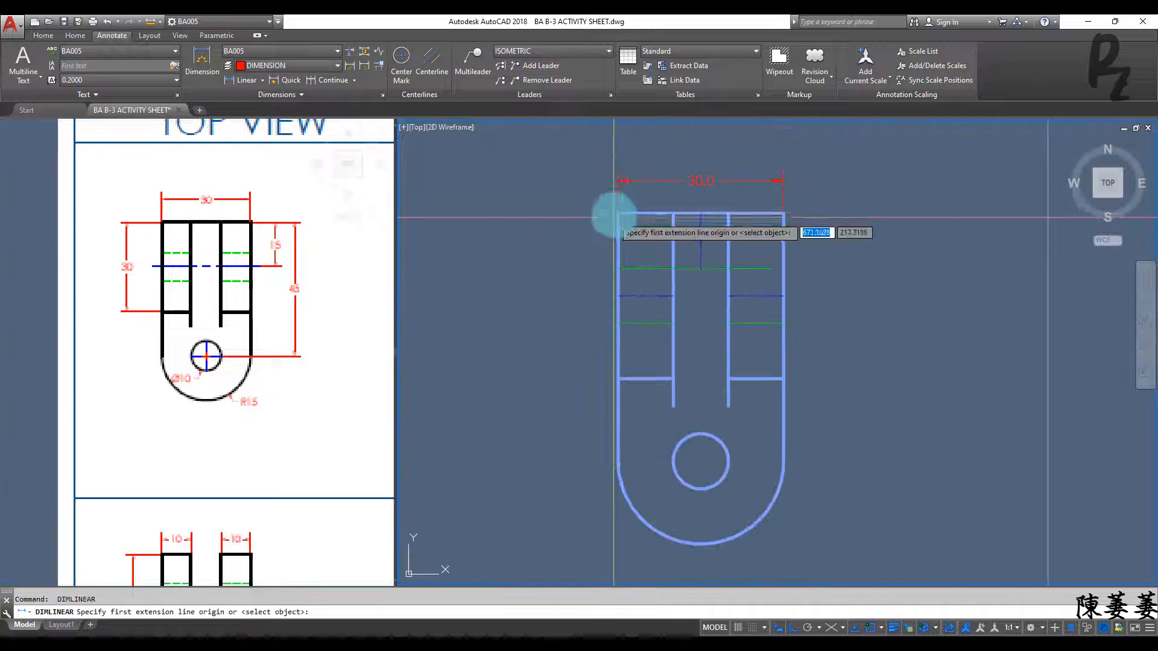
left_click(618, 213)
left_click(616, 378)
left_click(587, 366)
Dimension vertically from the top view's upper-right corner to the cross-hole centre line and to the round hole's centre
key("Return")
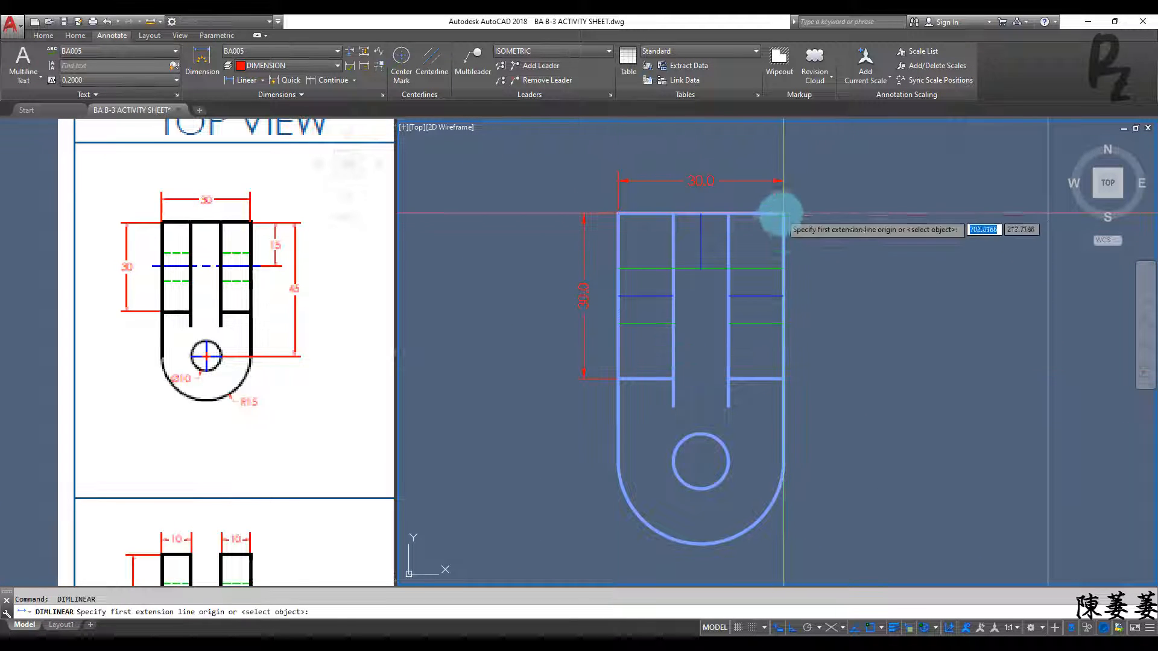
left_click(784, 213)
left_click(783, 295)
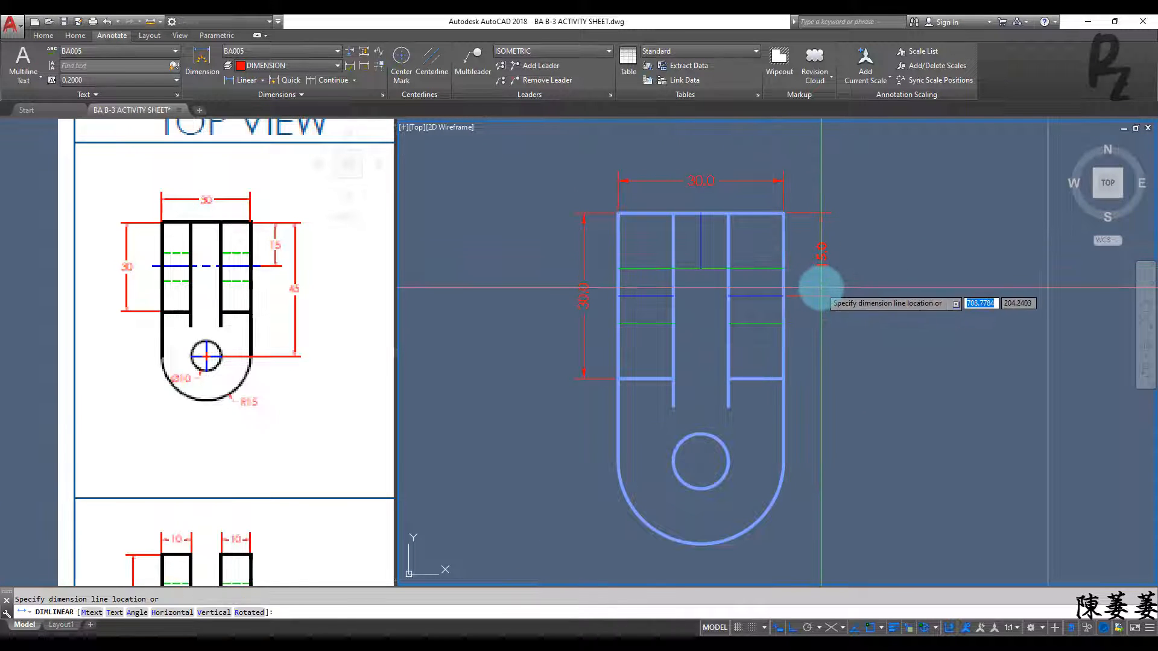
left_click(821, 288)
key("Return")
left_click(784, 213)
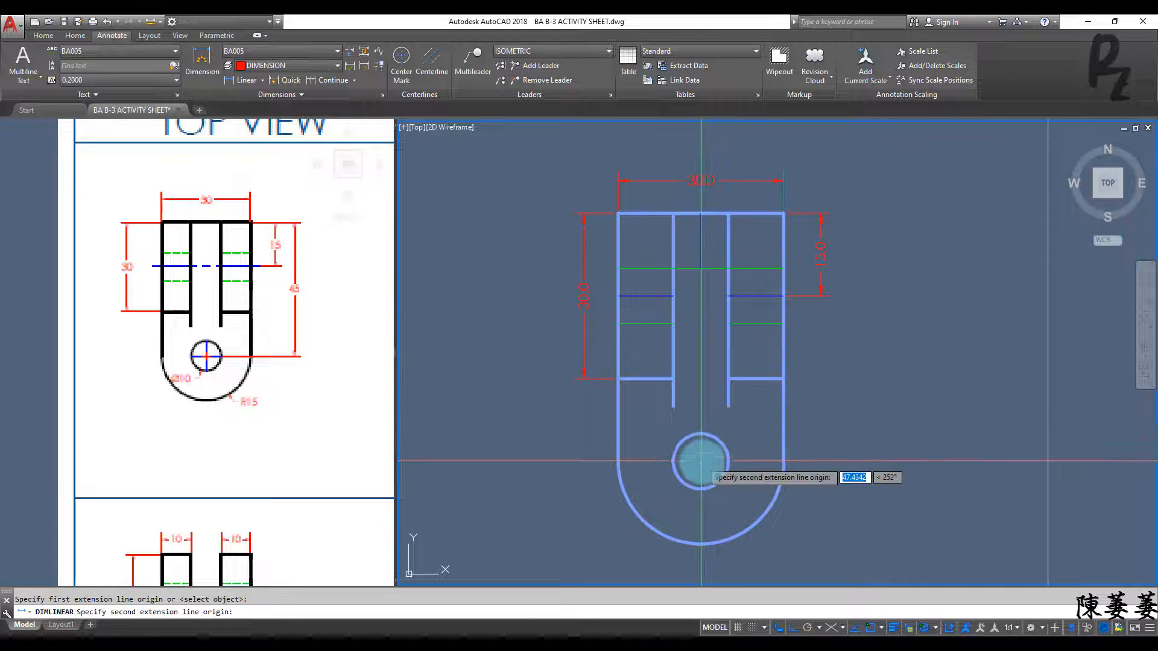
left_click(701, 461)
left_click(854, 453)
Add a vertical linear dimension on the left side view from its upper edge to the lower hole's centre
scroll(783, 500, "down", 2)
middle_click_drag(783, 500, 727, 212)
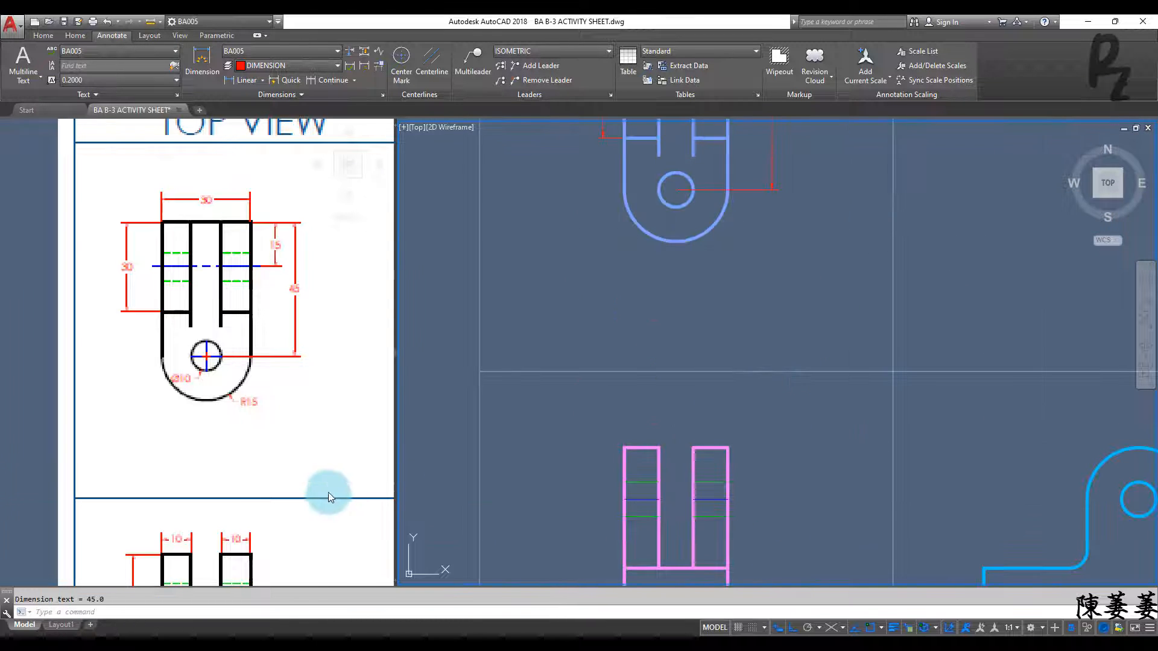
left_click(326, 494)
middle_click_drag(306, 490, 300, 227)
left_click(599, 489)
middle_click_drag(599, 499, 567, 385)
left_click(238, 80)
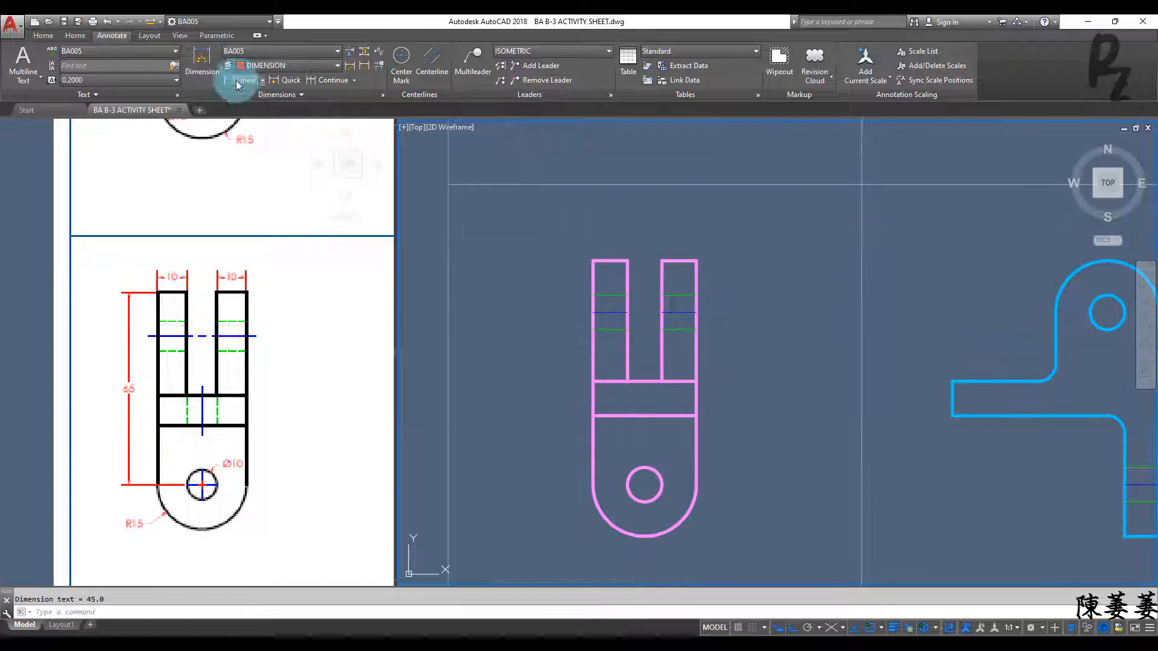
left_click(645, 485)
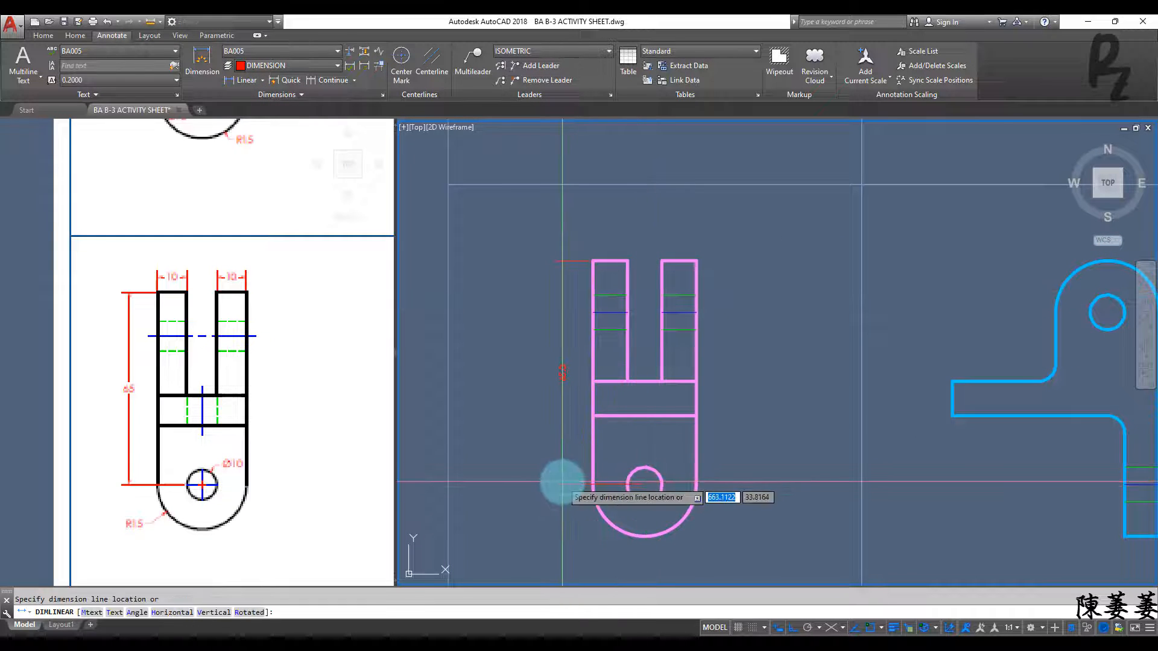
left_click(564, 437)
Dimension the widths of the left side view's two prongs above their upper edges
scroll(565, 432, "up", 2)
middle_click_drag(635, 168, 604, 276)
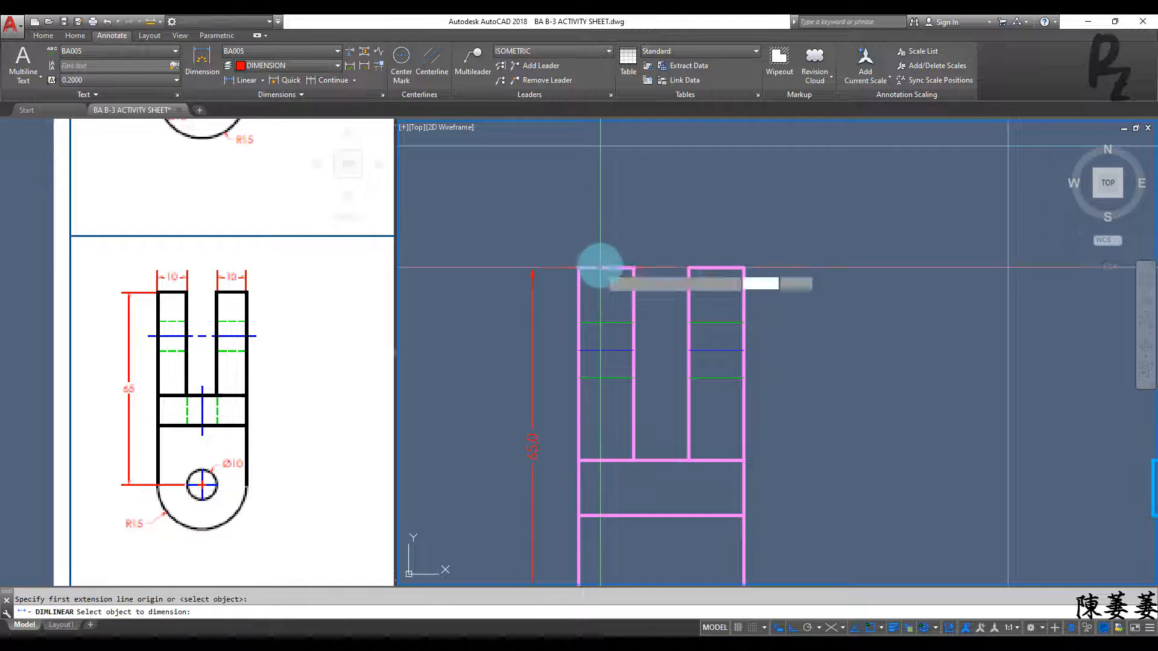
left_click(600, 268)
left_click(608, 235)
left_click(716, 268)
left_click(657, 235)
scroll(735, 313, "down", 2)
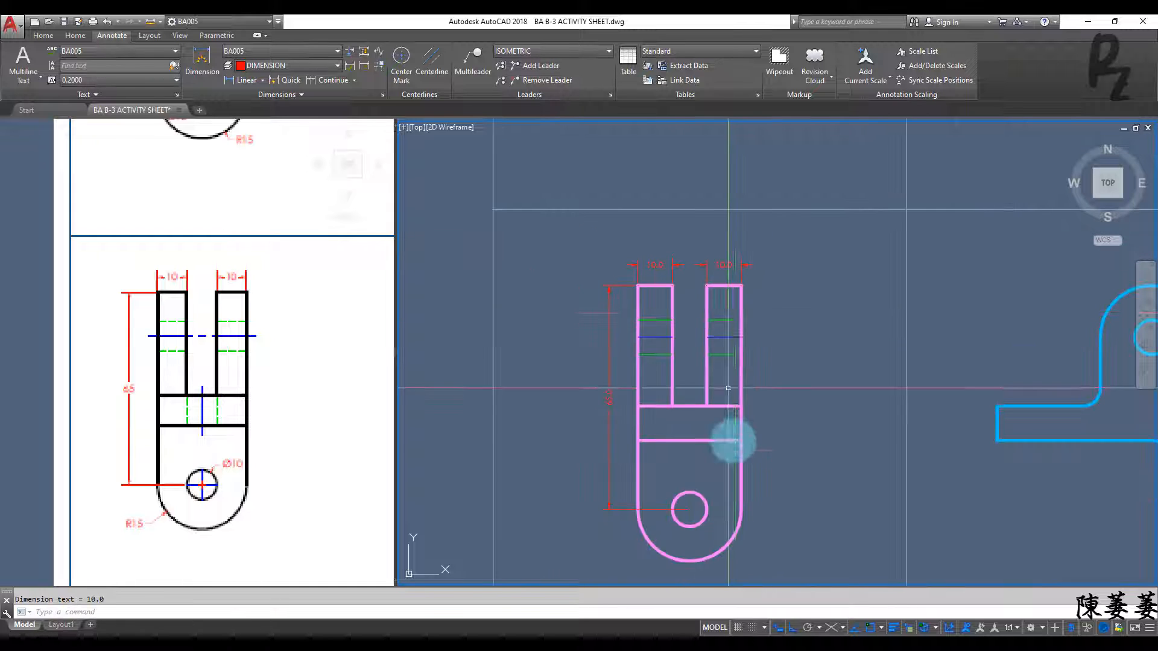
Add a horizontal linear dimension above the right side view's rounded end, between the arc's two endpoints
middle_click_drag(731, 442, 584, 365)
left_click(282, 386)
middle_click_drag(289, 395, 138, 402)
left_click(911, 423)
middle_click_drag(918, 422, 851, 421)
left_click(244, 80)
left_click(889, 255)
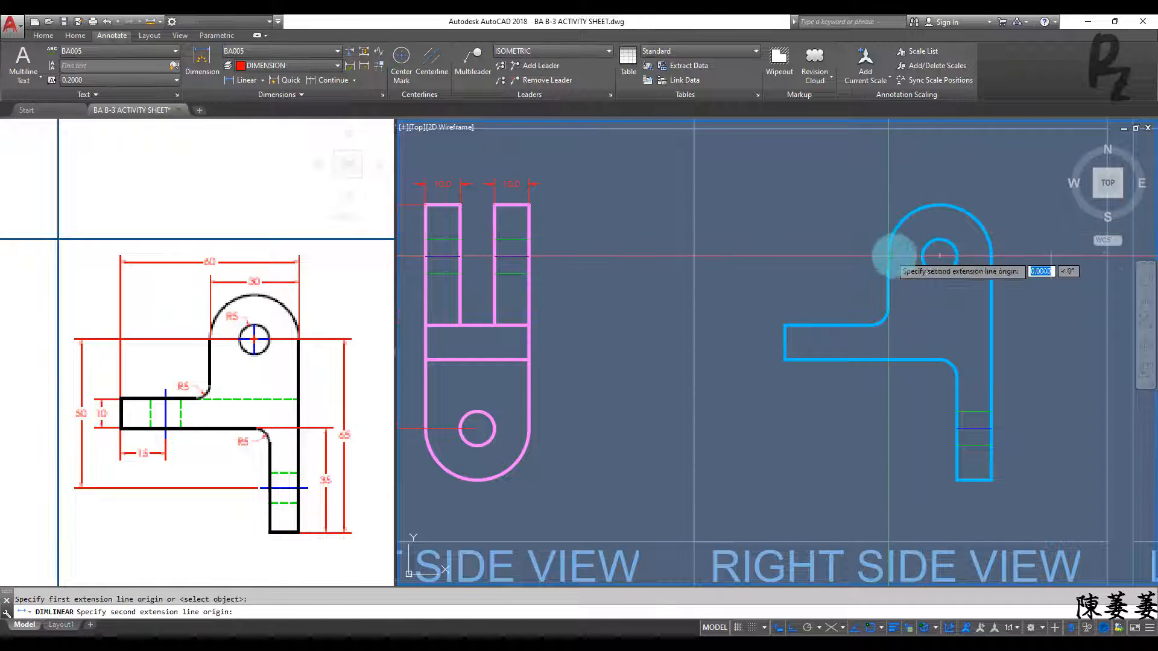
left_click(991, 255)
left_click(991, 187)
Add a horizontal linear dimension above the right side view from the rounded end's right endpoint to the arm's upper-left corner
key("Return")
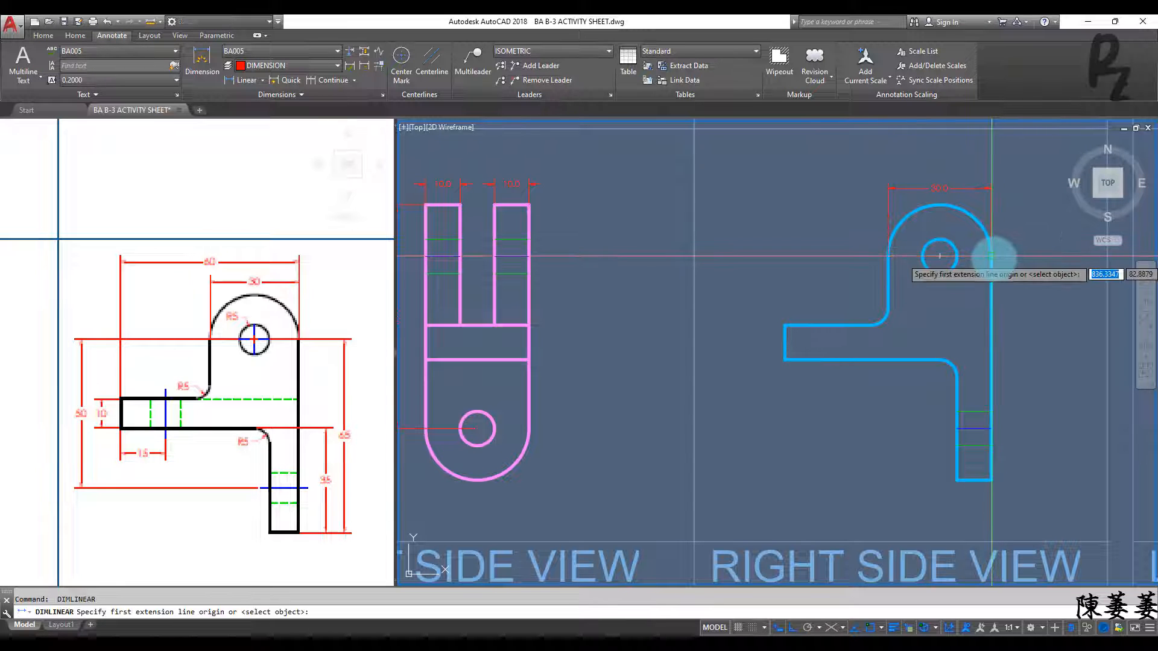
left_click(992, 256)
left_click(785, 326)
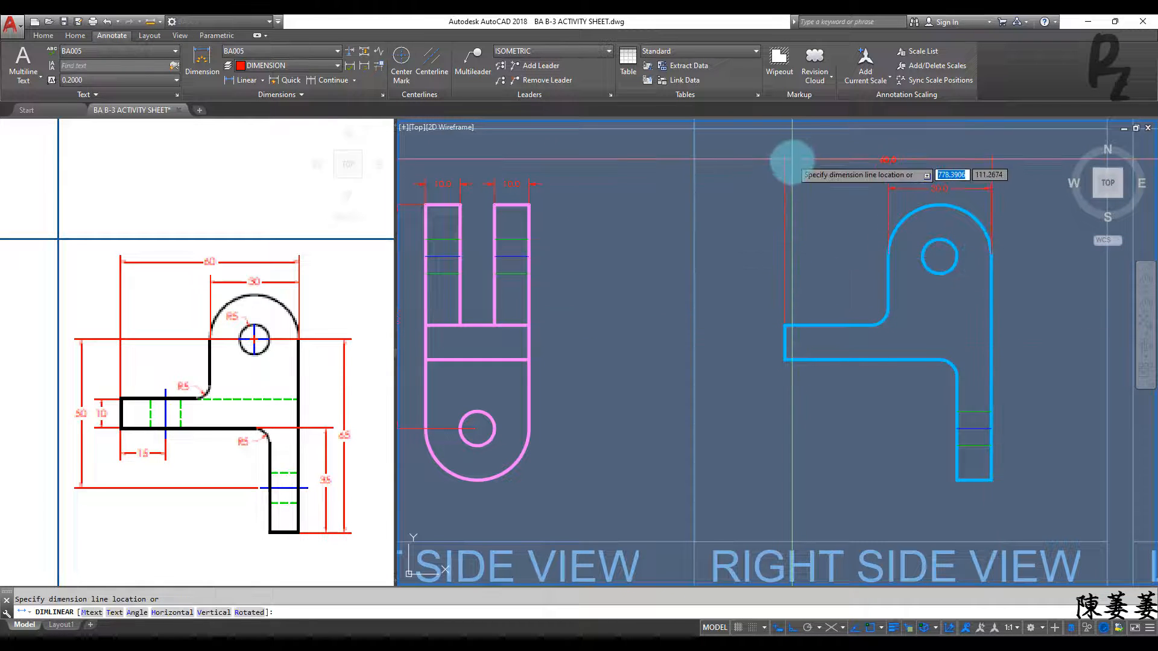
middle_click_drag(799, 323, 834, 331)
key("Escape")
scroll(835, 330, "down", 2)
scroll(716, 176, "up", 1)
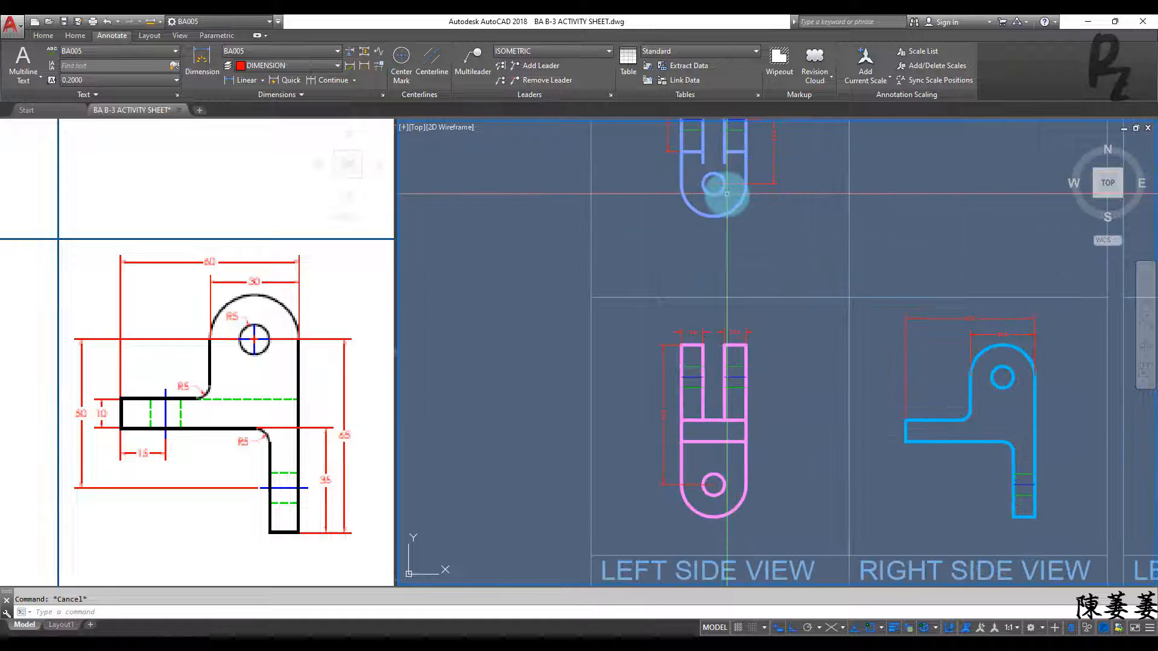
Offset the left end edge of the right side view's horizontal arm 15 units inward
scroll(792, 229, "down", 1)
scroll(849, 362, "up", 3)
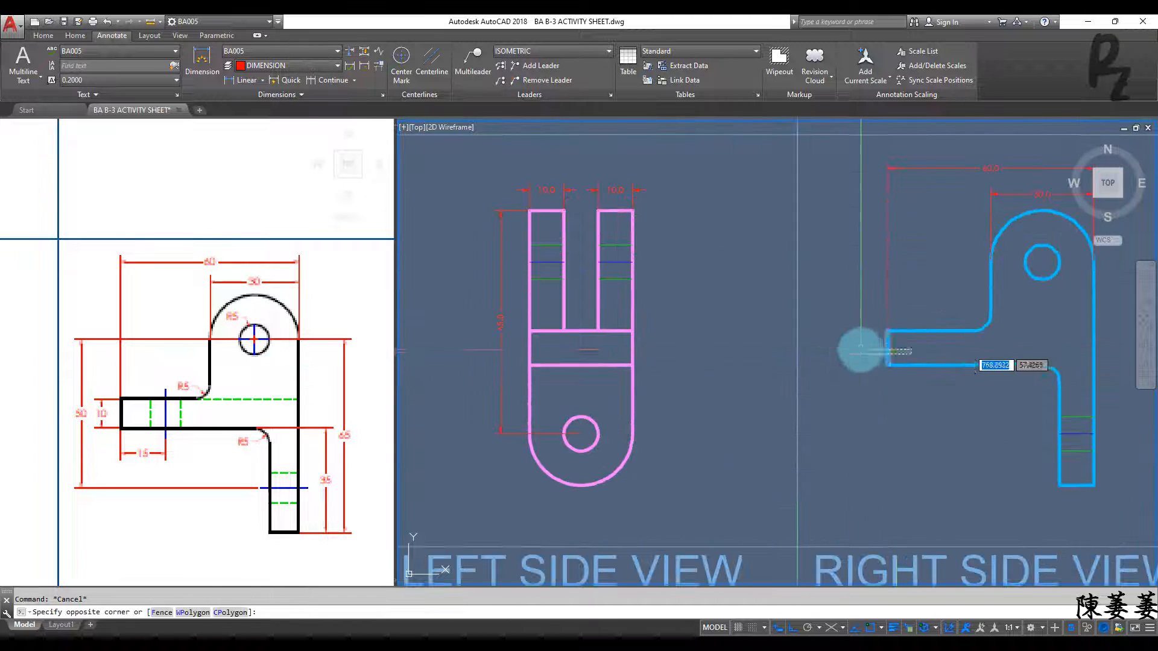
left_click(871, 360)
key("Return")
left_click(887, 347)
left_click(1073, 442)
key("Escape")
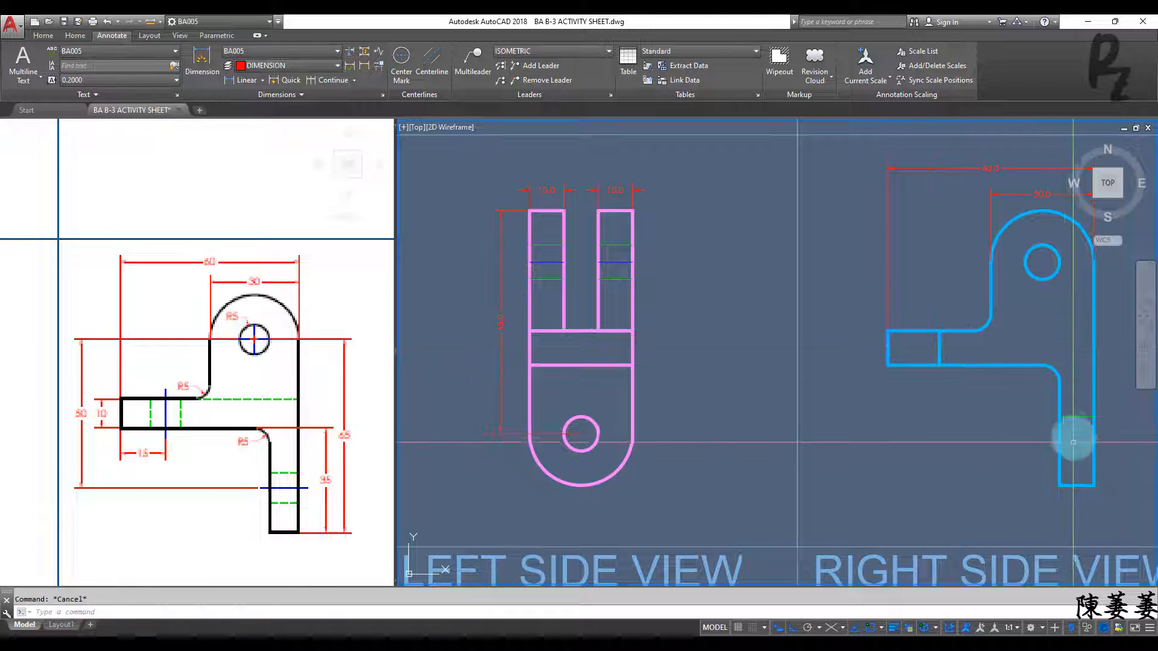
Match the offset line in the horizontal arm to the properties of the lower hole's centre line
type("ma")
key("Return")
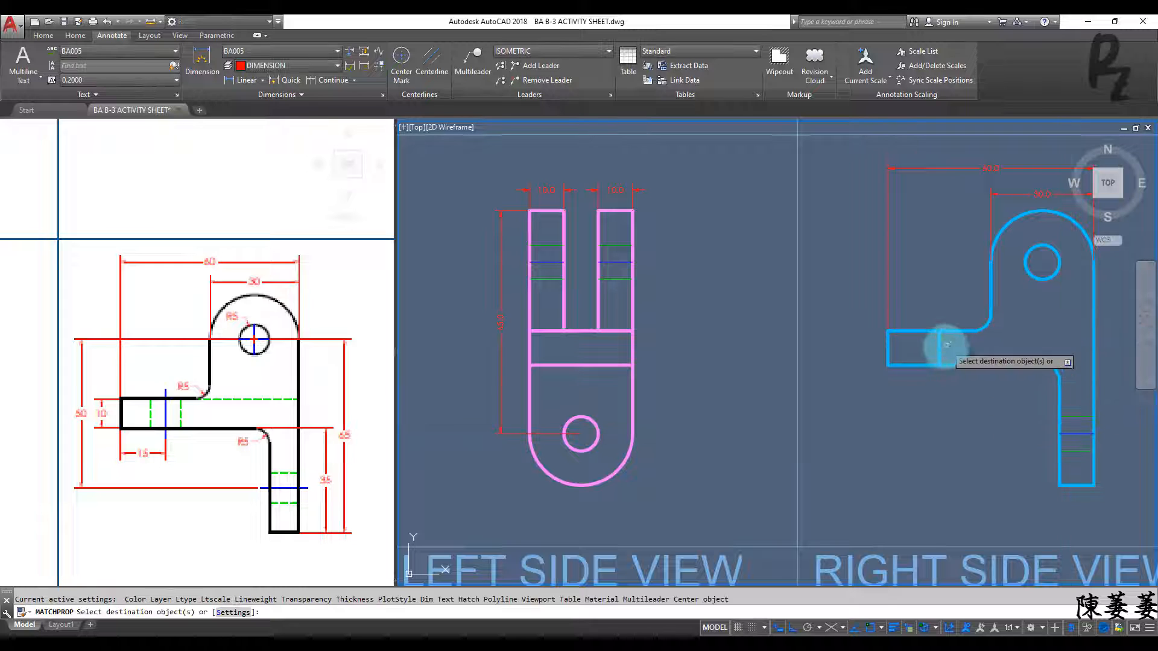
left_click(941, 353)
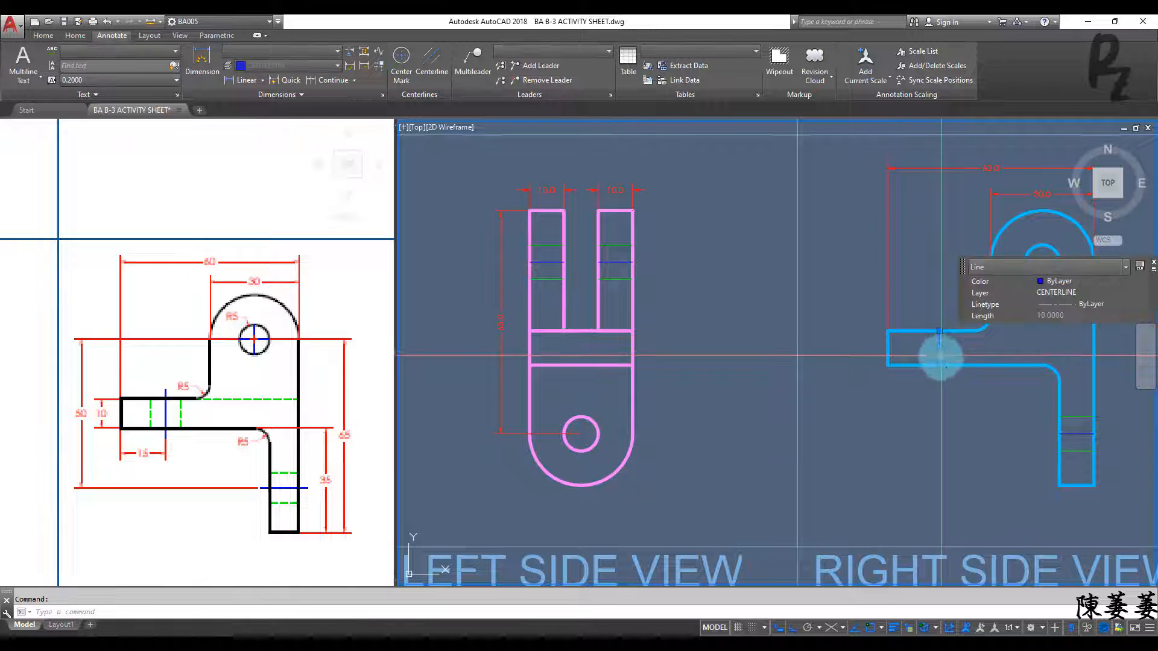
Offset the arm's centre line 5 units to both sides and put the two copies on the HIDDENLINE layer
type("o")
key("Return")
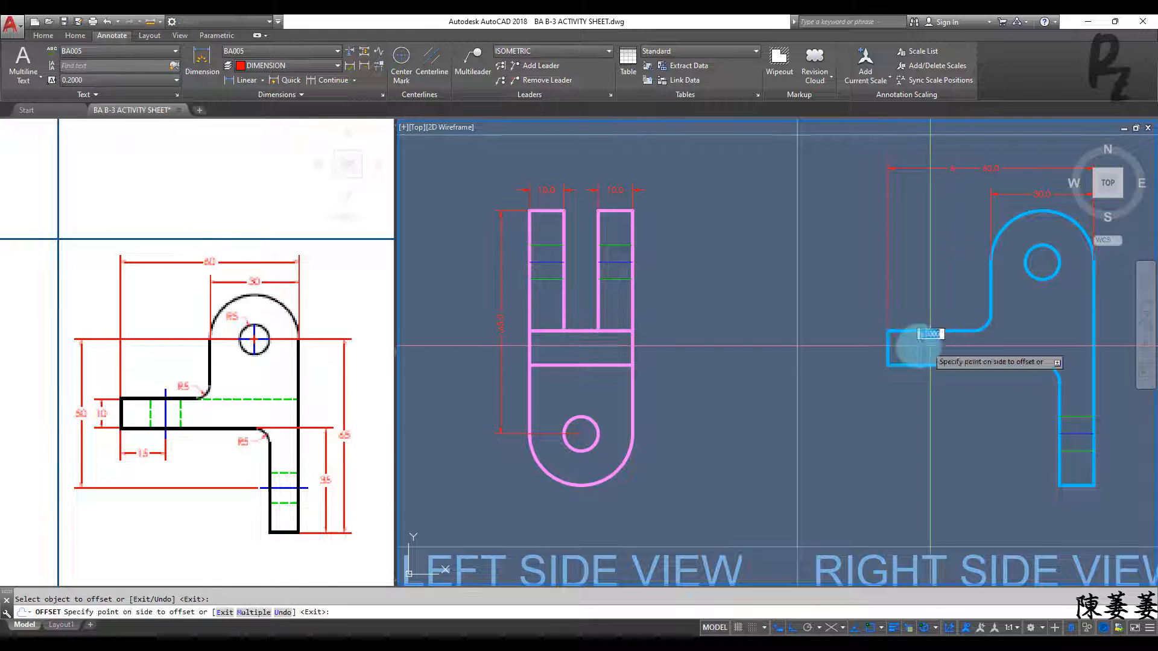
left_click(922, 350)
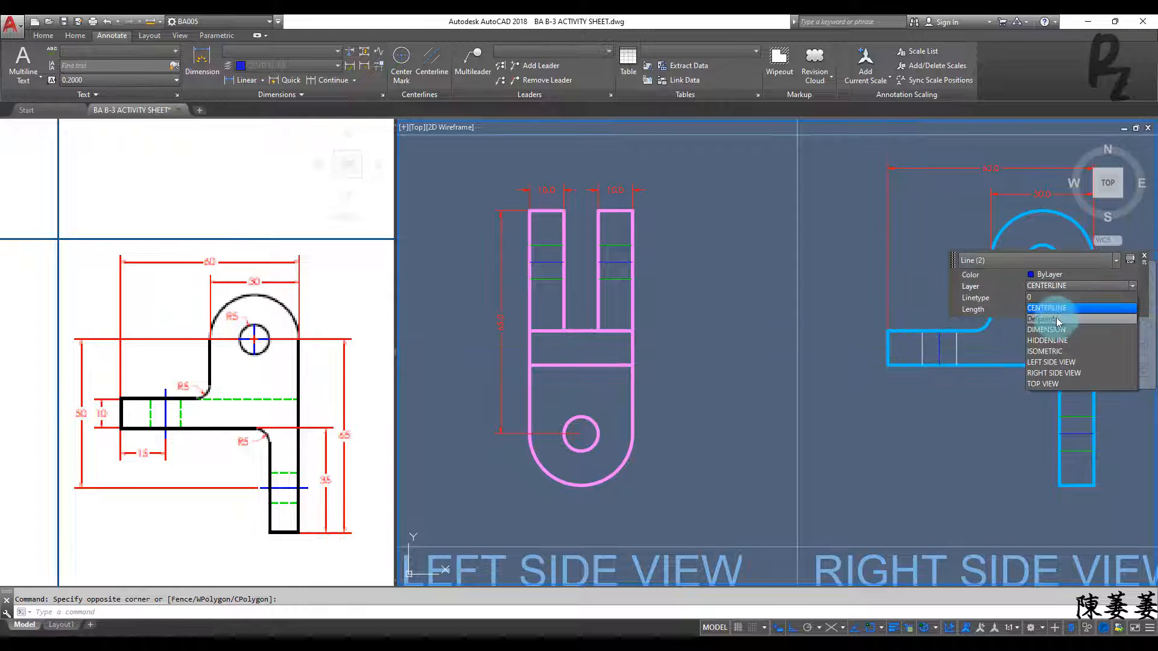
left_click(1055, 342)
key("Escape")
middle_click_drag(1002, 387, 930, 386)
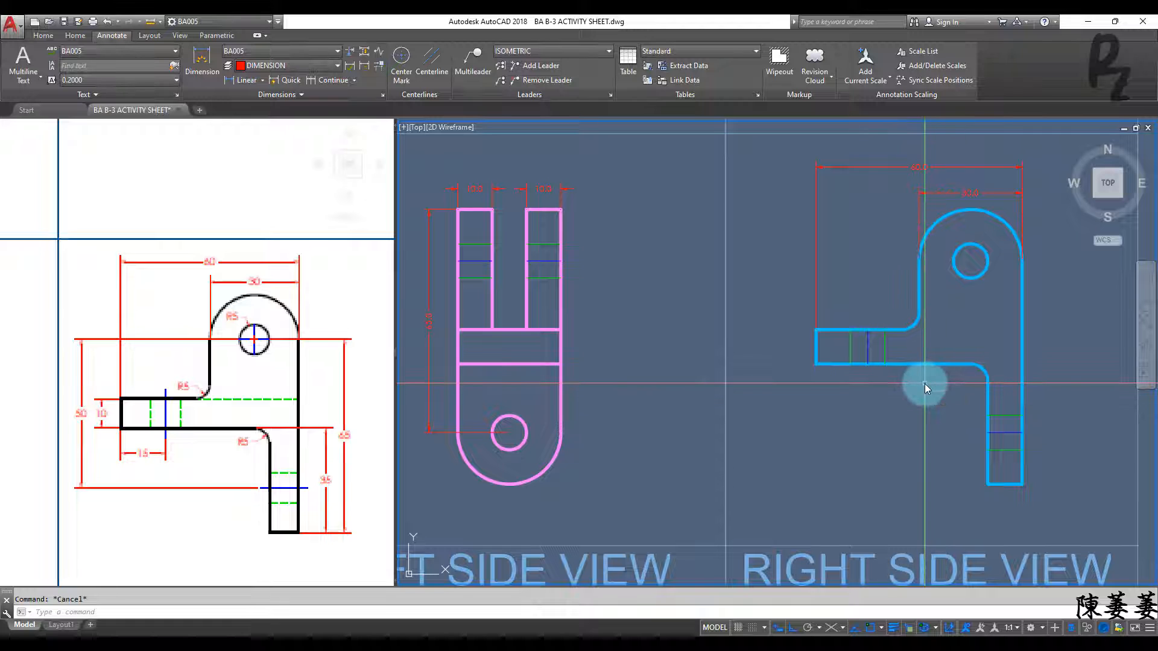
Draw a horizontal line from the upper fillet to the right edge and match it to the hidden lines
left_click(905, 347)
left_click(879, 347)
type("ma")
key("space")
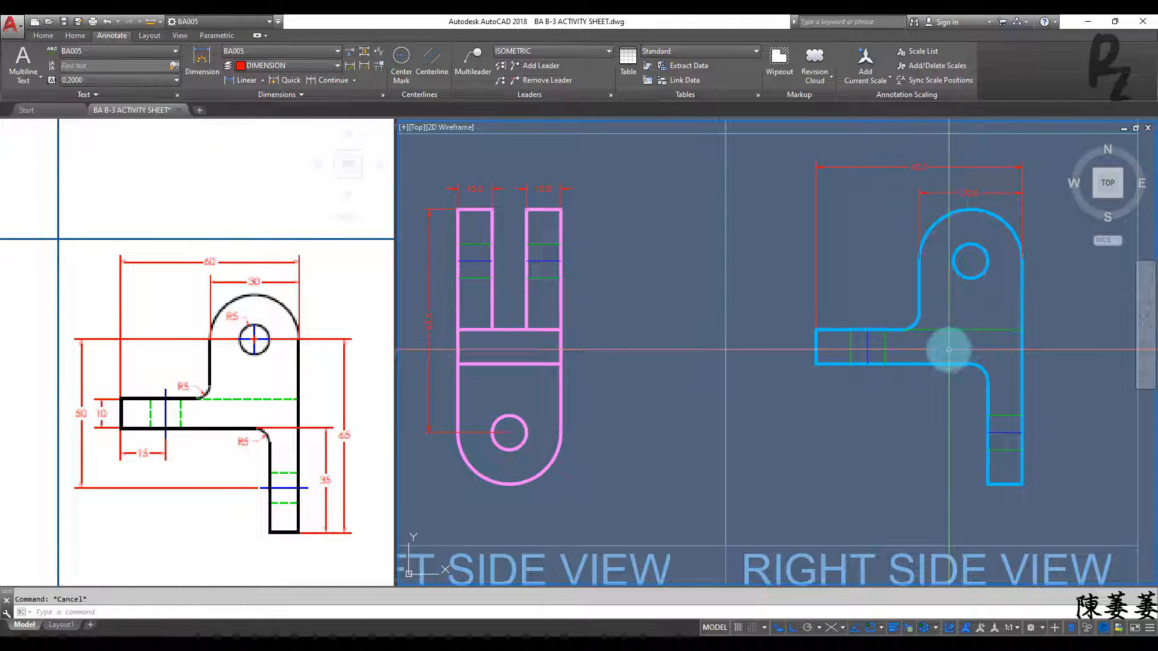
Dimension vertically from the right side view's lower-right corner to the round hole's centre and to the arm's lower edge
left_click(240, 83)
middle_click_drag(971, 274, 833, 241)
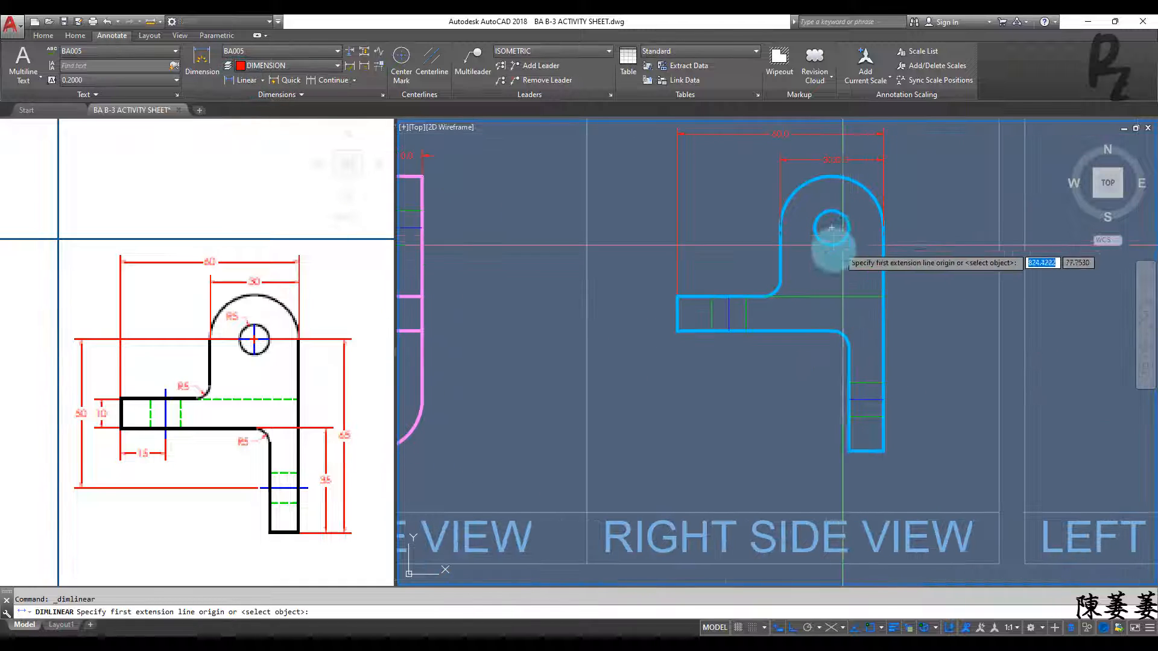
left_click(883, 451)
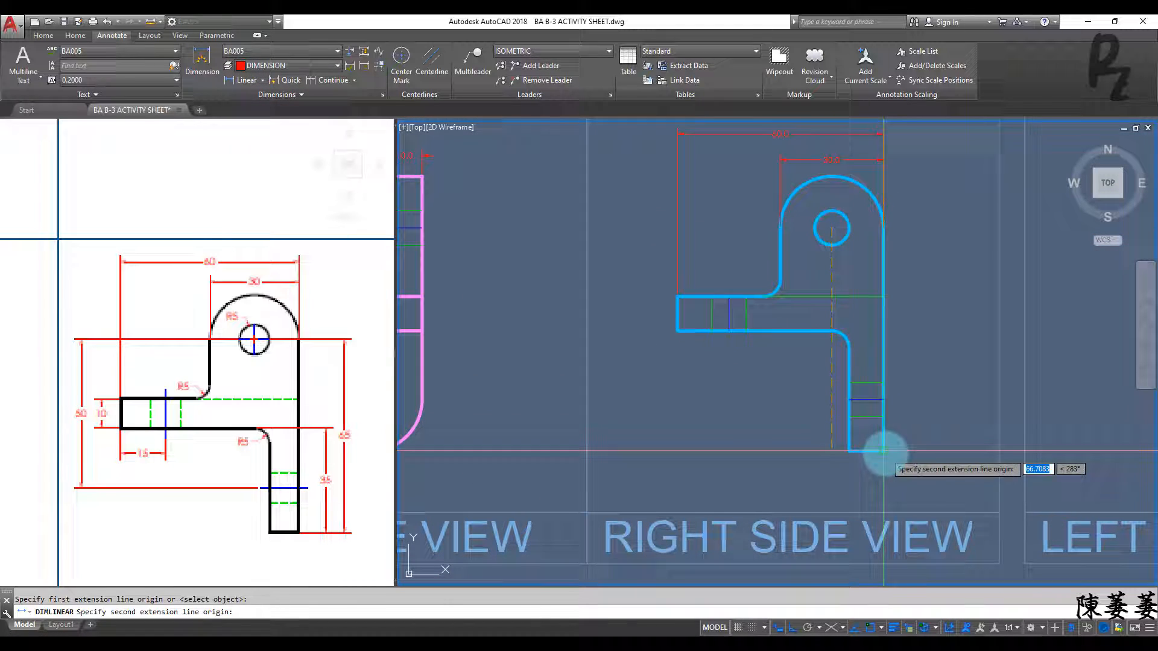
left_click(935, 444)
key("Return")
left_click(833, 331)
left_click(883, 450)
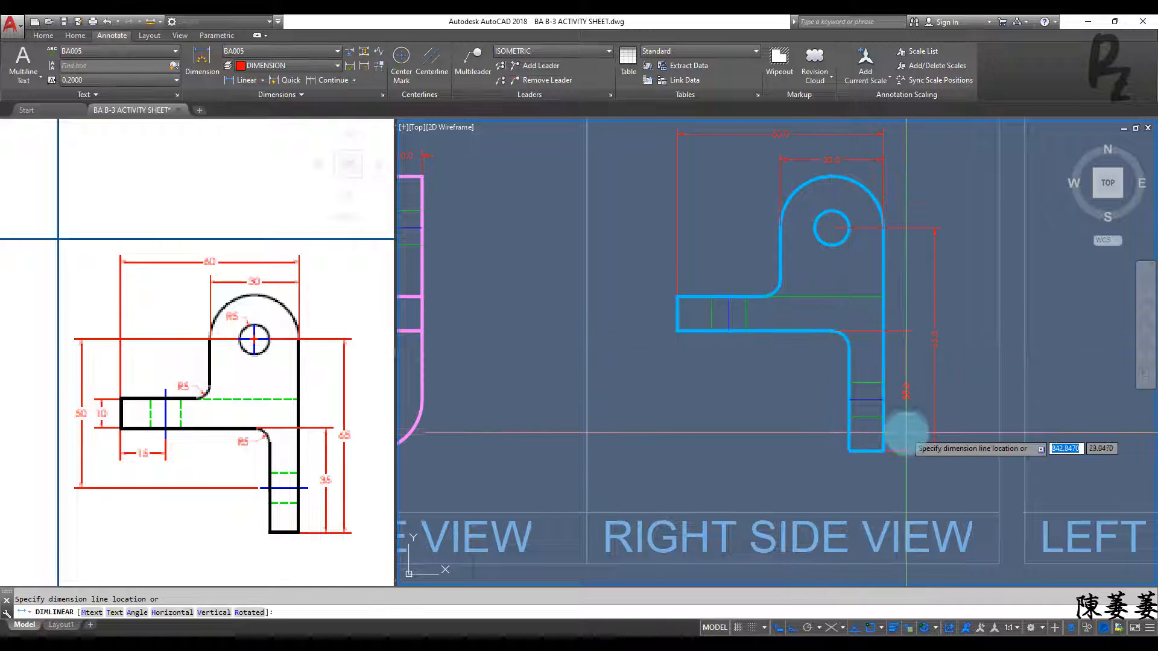
left_click(906, 429)
Add a vertical linear dimension outside the arm's end between the lower hole's centre line and the round hole's centre
key("Return")
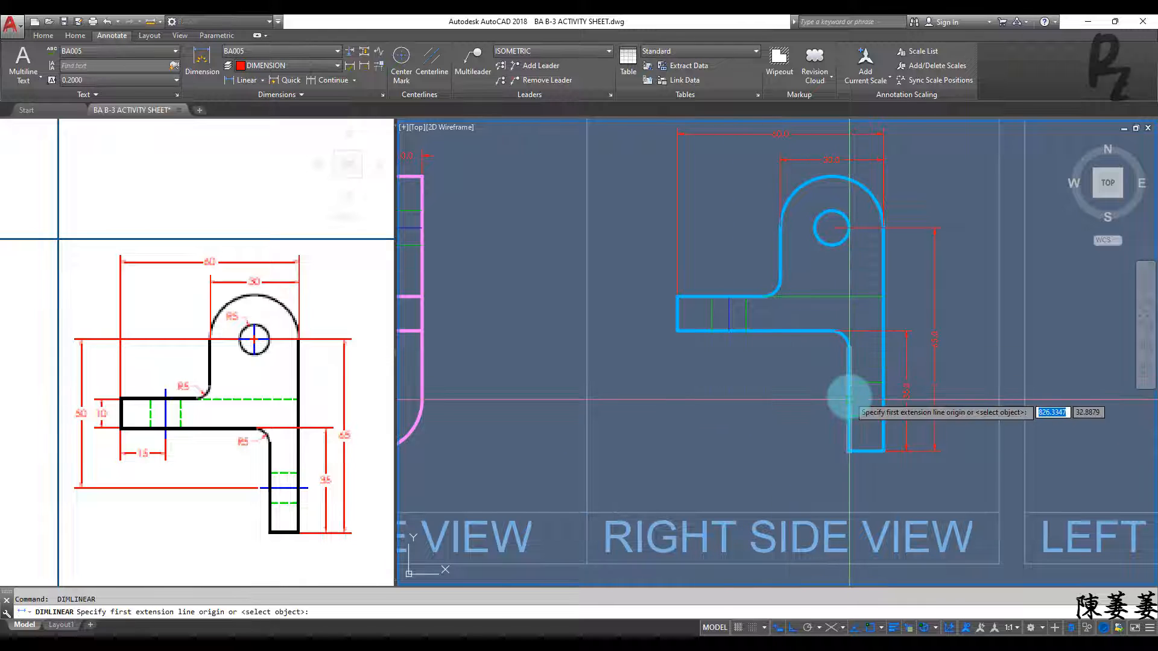
left_click(849, 399)
left_click(831, 228)
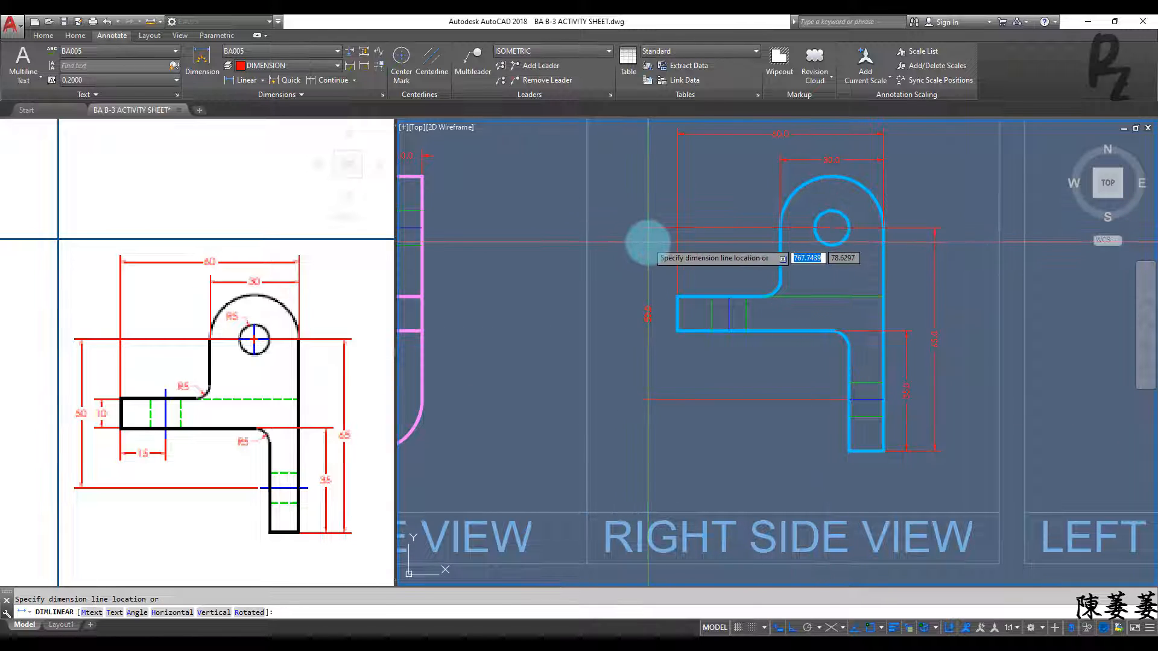
scroll(623, 320, "up", 2)
Dimension the horizontal arm's thickness at its end, and the distance from that end to the arm's centre line below it
key("Return")
key("Return")
left_click(676, 312)
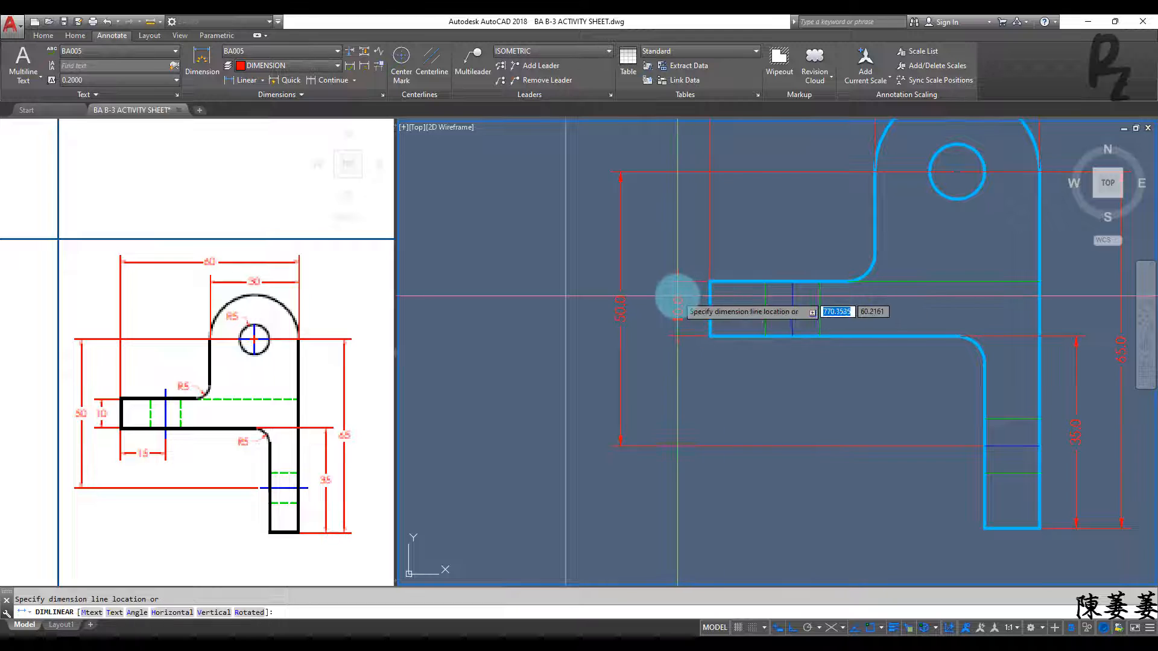
key("Return")
left_click(710, 336)
left_click(792, 336)
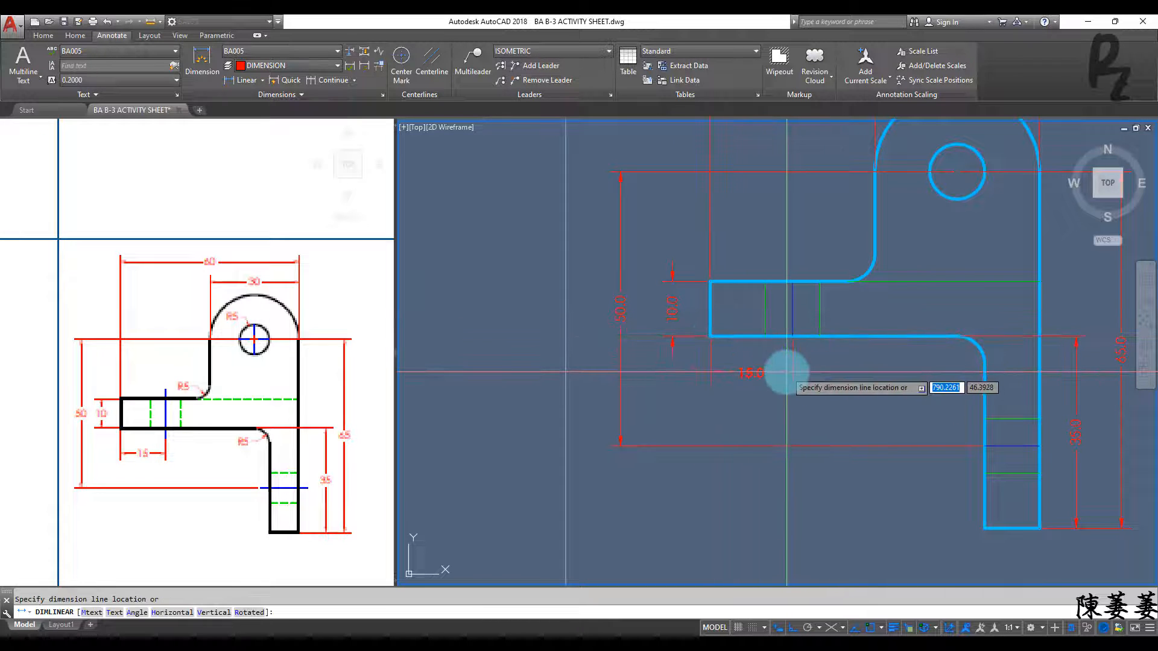
scroll(657, 369, "down", 2)
Add radius dimensions to the upper and lower fillets of the right side view
left_click(263, 80)
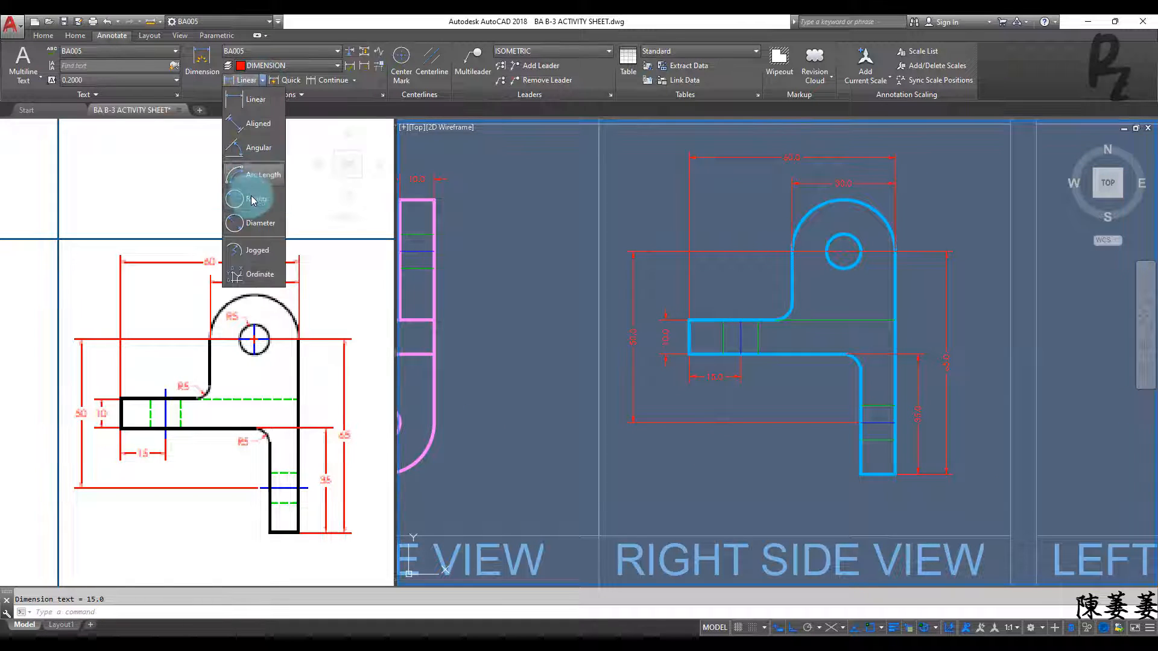
left_click(256, 199)
scroll(784, 313, "up", 4)
left_click(795, 313)
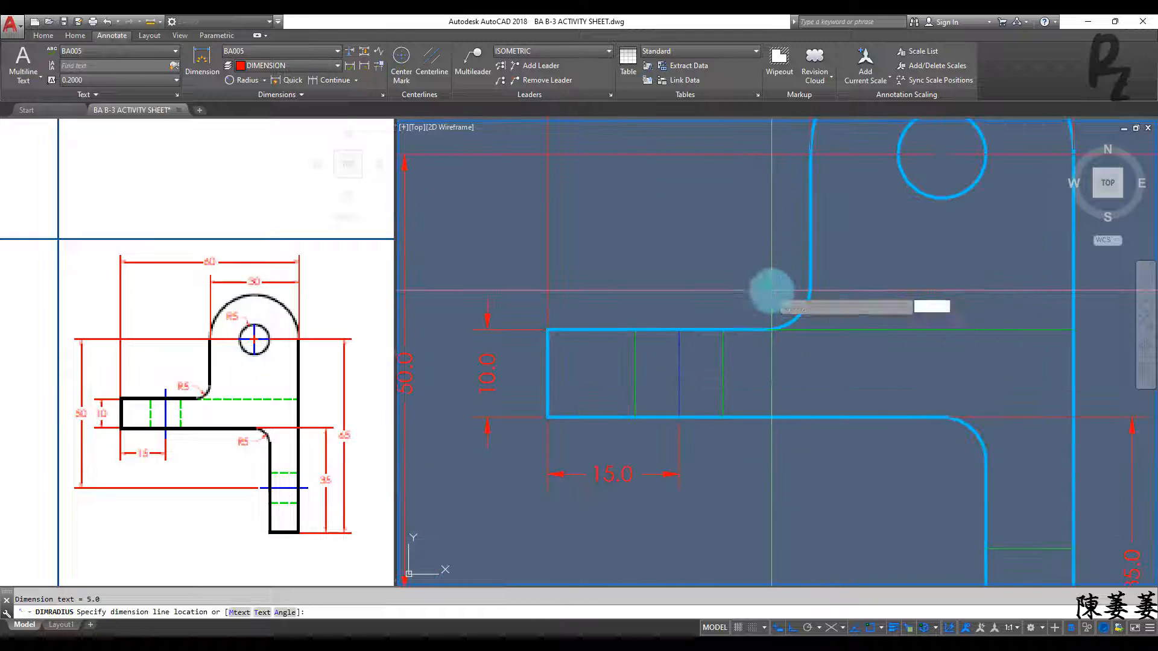
left_click(784, 302)
middle_click_drag(964, 506, 765, 326)
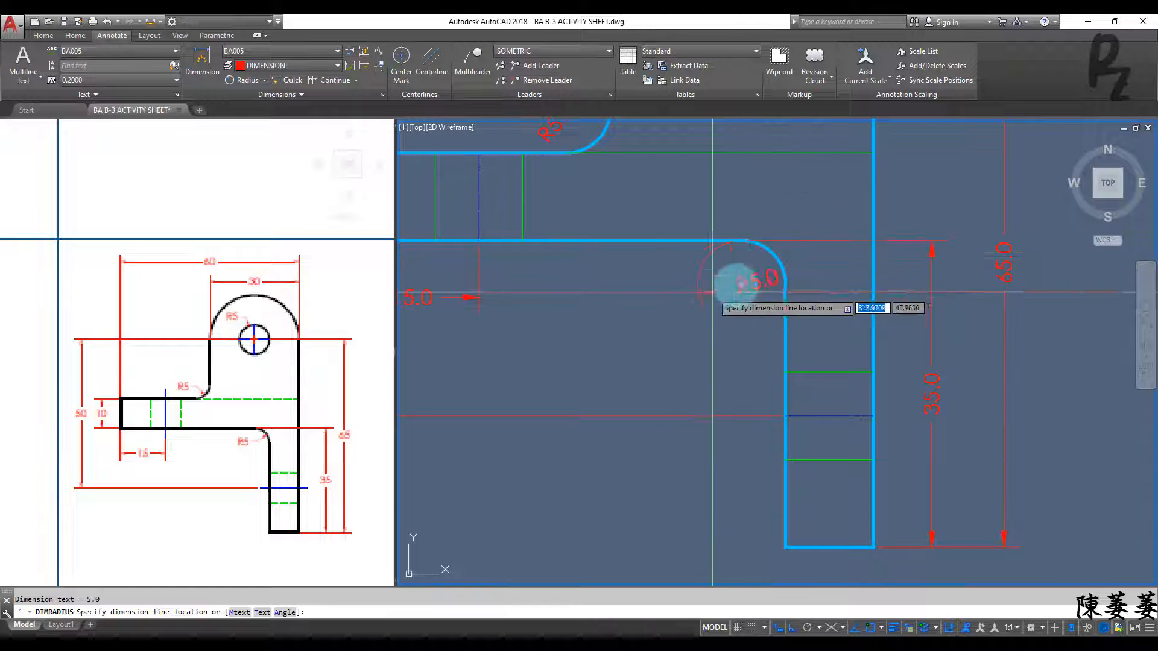
left_click(765, 257)
scroll(717, 302, "down", 5)
scroll(716, 336, "up", 2)
Add a radius dimension to the round hole of the right side view
key("Return")
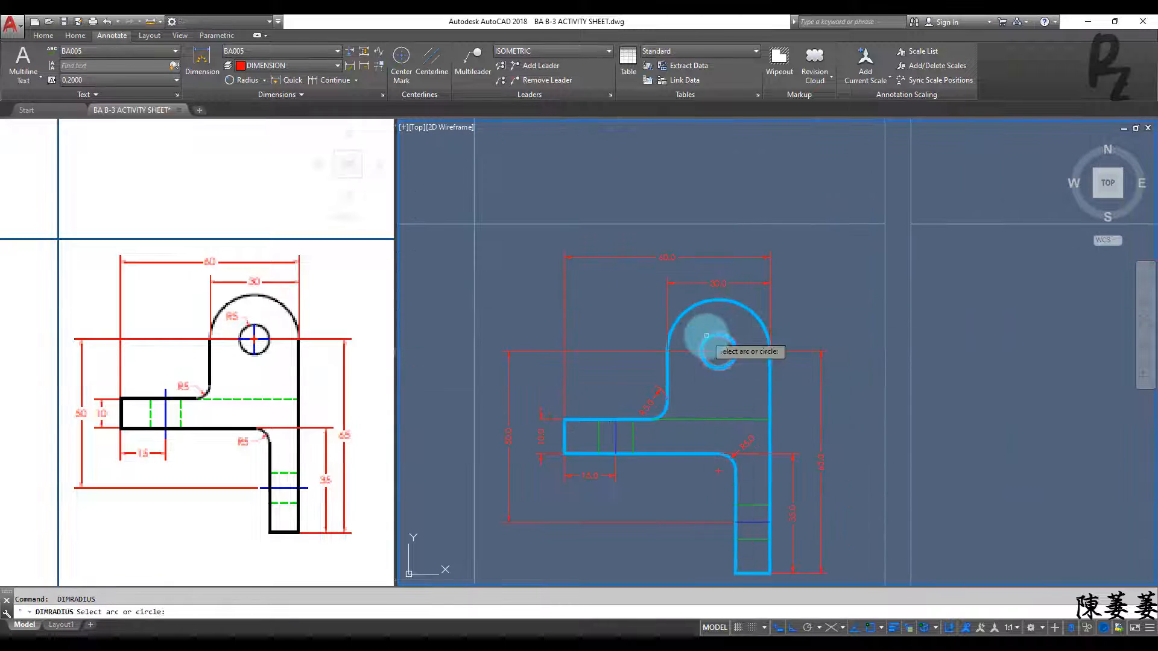
left_click(714, 328)
scroll(706, 331, "down", 2)
scroll(514, 386, "up", 1)
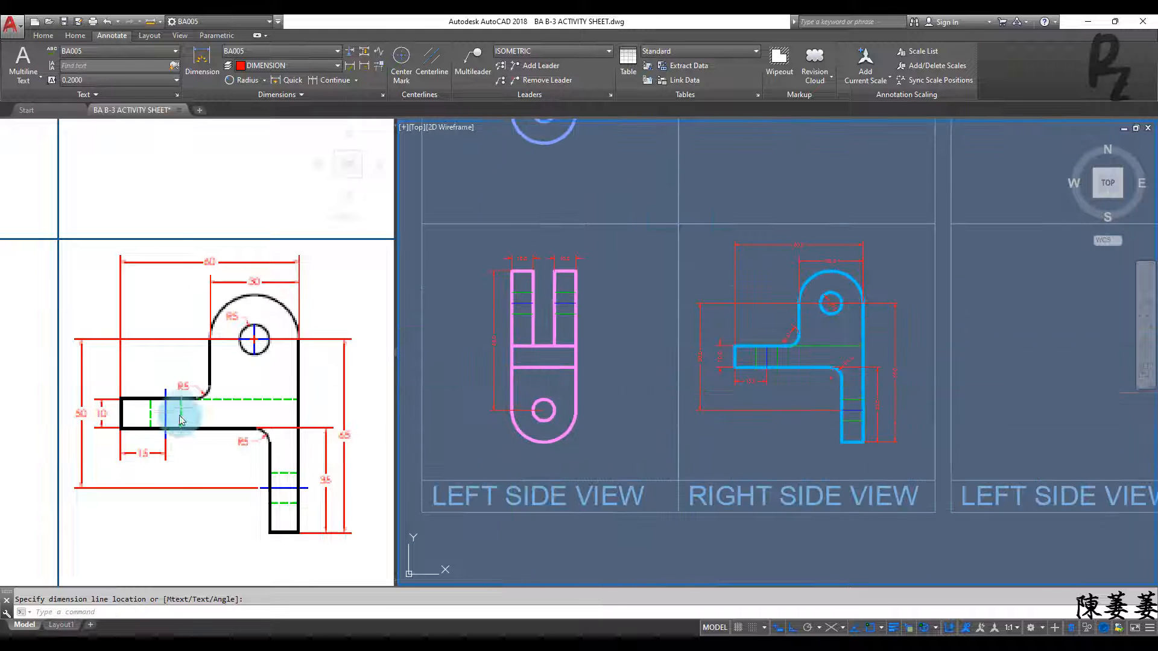
Following the reference's left side view, add a radius dimension outside the lower rounded end of the left side view
left_click(178, 414)
scroll(178, 413, "down", 1)
middle_click_drag(171, 414, 393, 381)
scroll(185, 415, "up", 3)
scroll(461, 401, "down", 1)
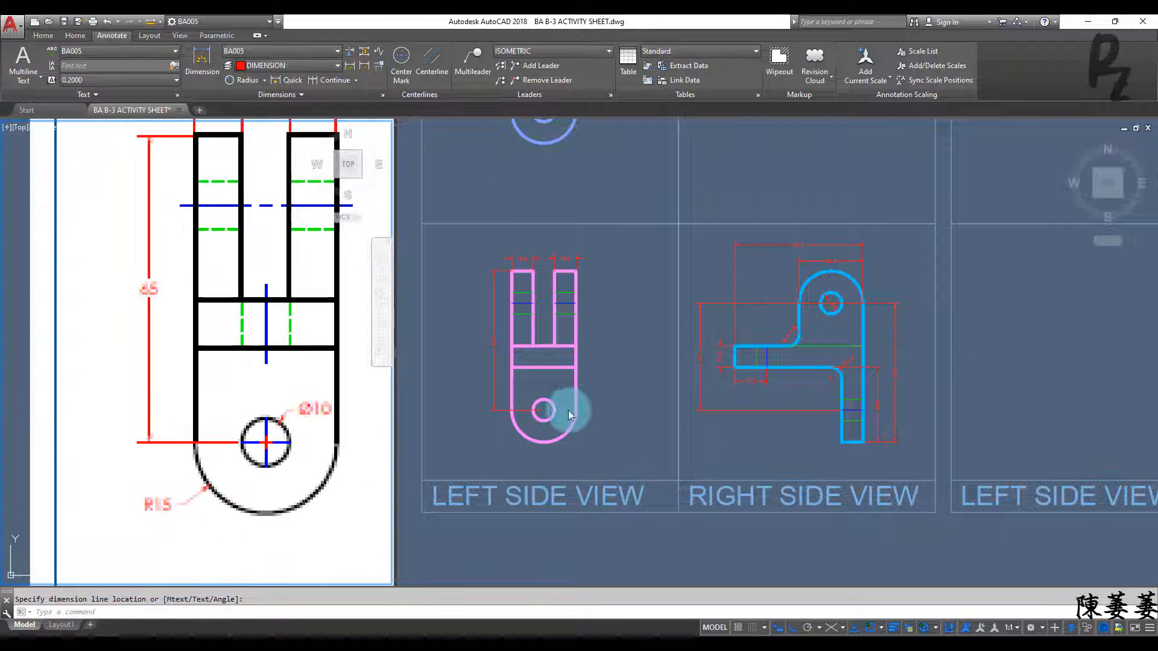
left_click(566, 414)
middle_click_drag(526, 427, 551, 350)
scroll(550, 363, "up", 1)
key("Return")
left_click(559, 343)
left_click(525, 356)
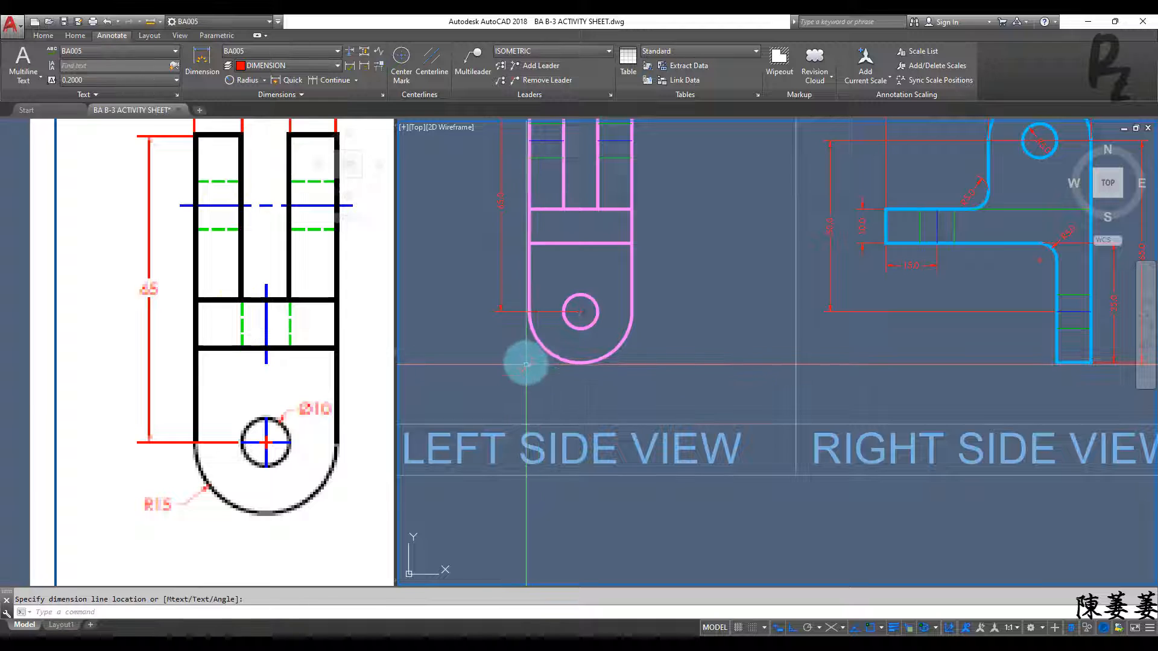
Following the reference's top view, add a radius dimension outside the lower rounded end of the top view
scroll(524, 357, "down", 2)
left_click(290, 292)
scroll(266, 345, "down", 2)
middle_click_drag(280, 152, 218, 292)
scroll(217, 292, "up", 2)
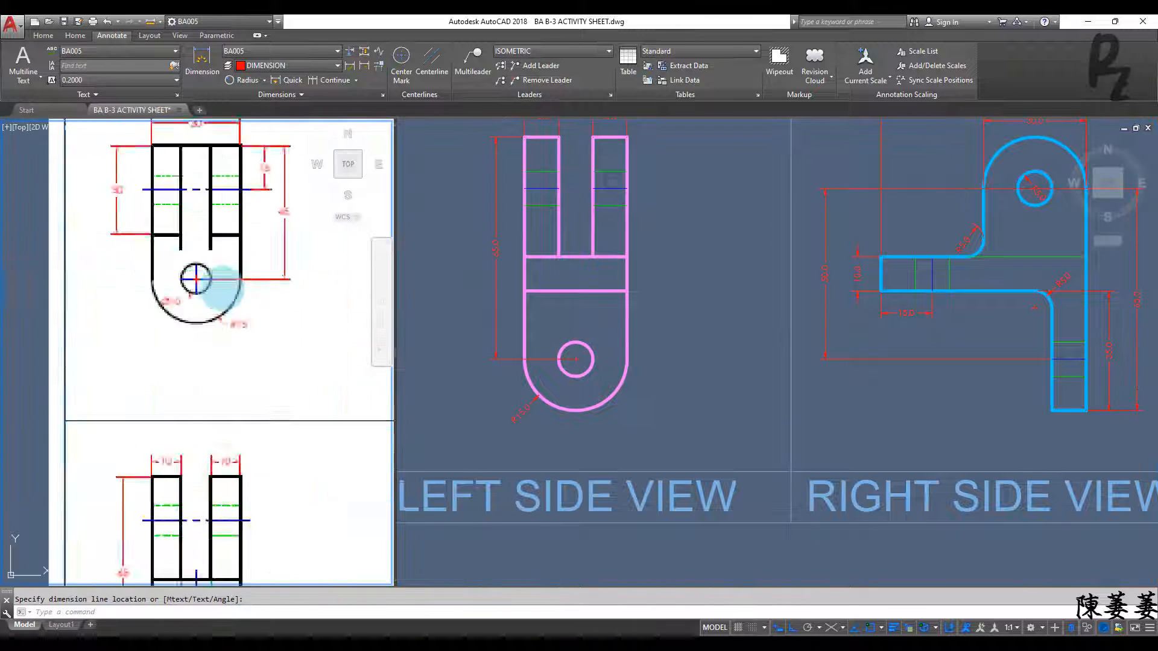
left_click(559, 292)
middle_click_drag(603, 313, 593, 556)
key("Return")
left_click(595, 277)
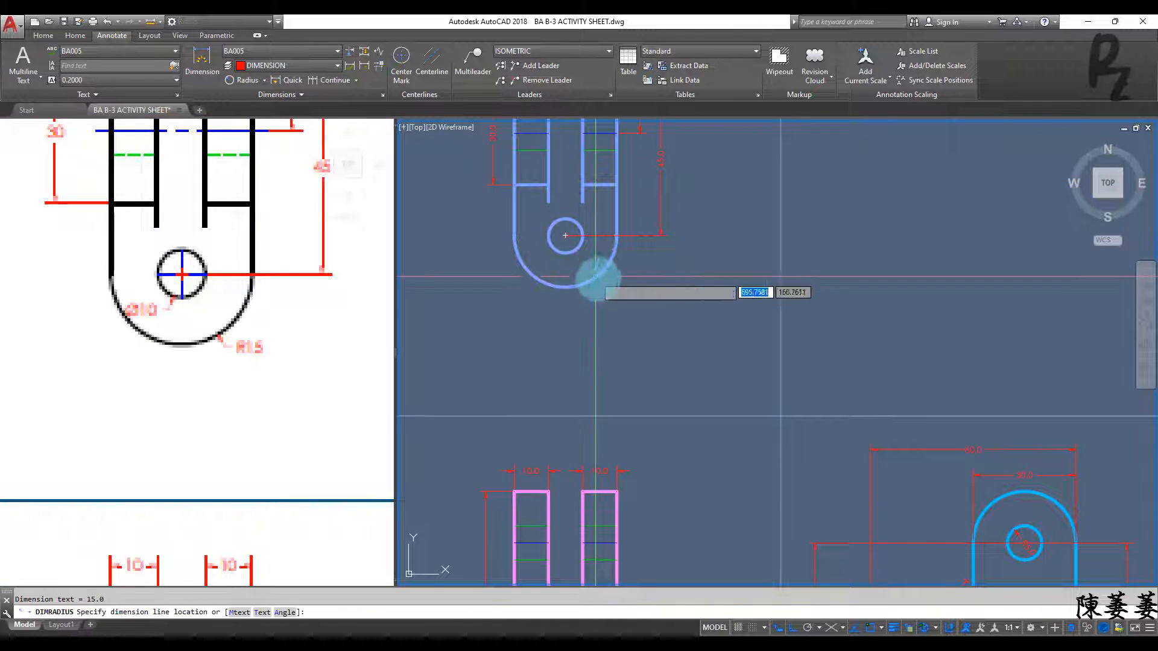
left_click(609, 292)
Add diameter dimensions to the round holes of the top view and the left side view
left_click(264, 80)
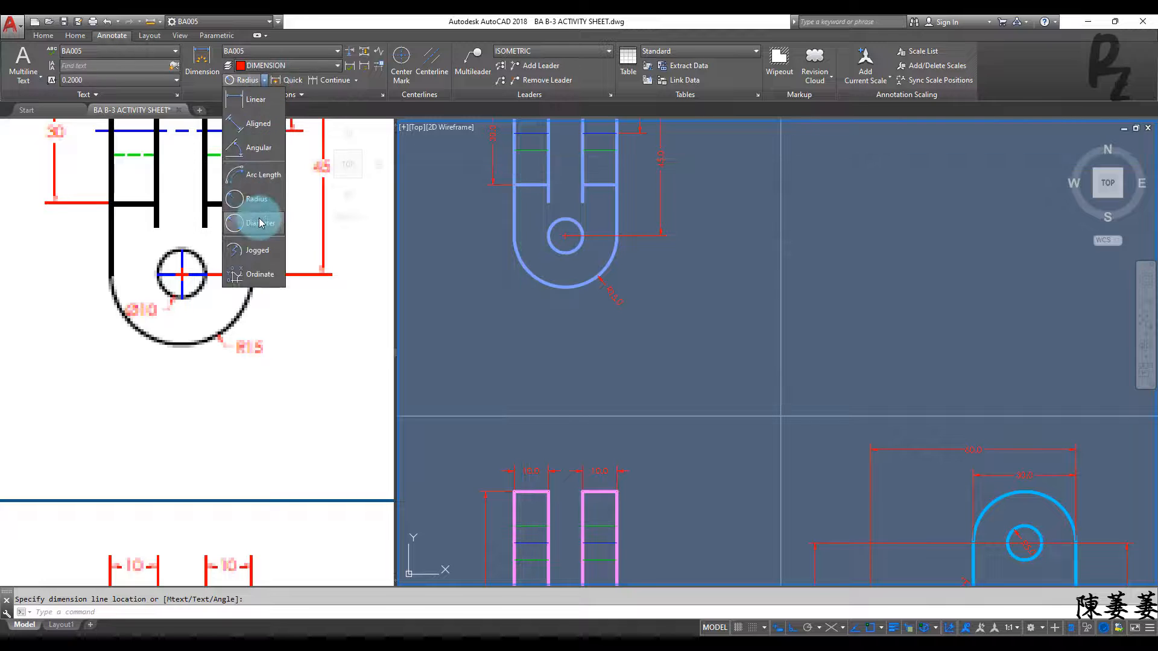
left_click(260, 222)
left_click(555, 250)
left_click(544, 257)
middle_click_drag(553, 458, 553, 145)
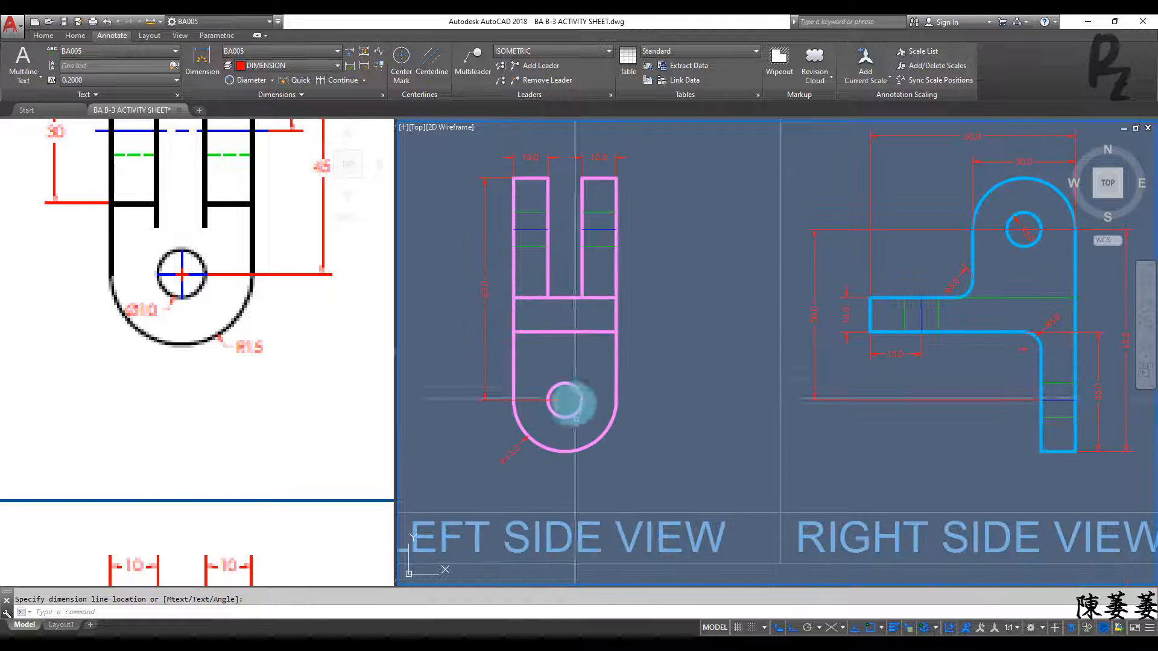
left_click(574, 415)
left_click(585, 428)
Examine the dimensions of the right side view in the reference and compare them with the drawing
left_click(54, 444)
scroll(114, 423, "down", 3)
middle_click_drag(251, 385, 157, 238)
scroll(274, 363, "up", 3)
scroll(274, 364, "down", 2)
middle_click_drag(274, 363, 303, 339)
left_click(926, 208)
key("Escape")
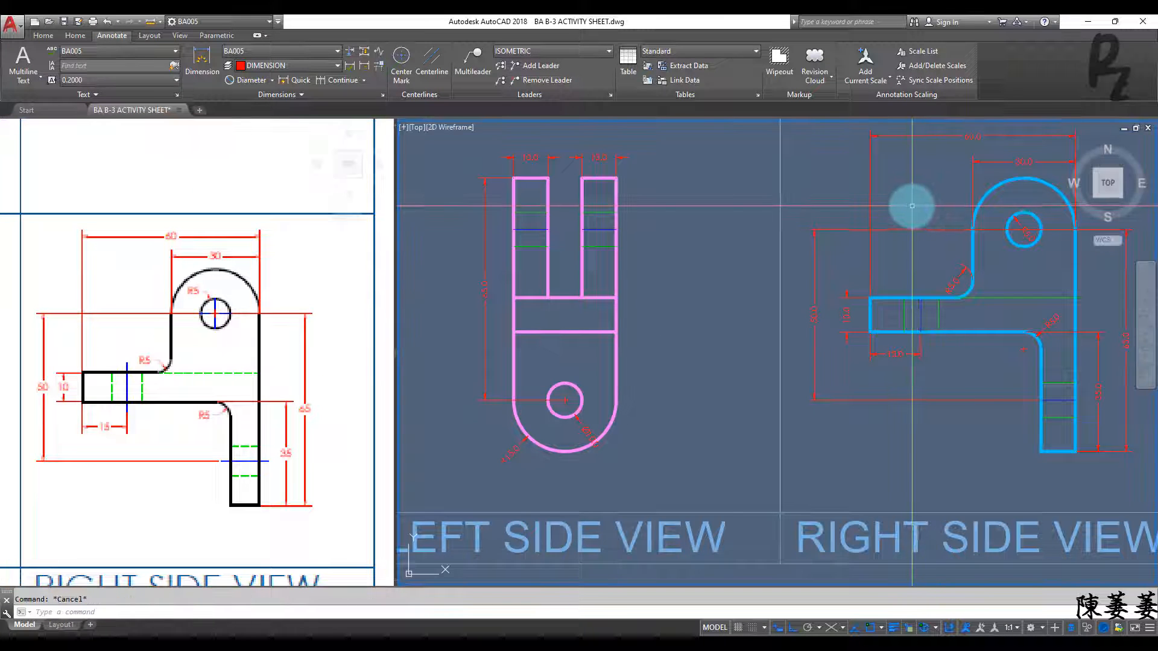
Review all dimensioned views of exercise 3.09 in the sheet against the full reference layout
scroll(911, 203, "down", 4)
middle_click_drag(911, 203, 787, 352)
scroll(795, 312, "up", 3)
middle_click_drag(833, 292, 788, 305)
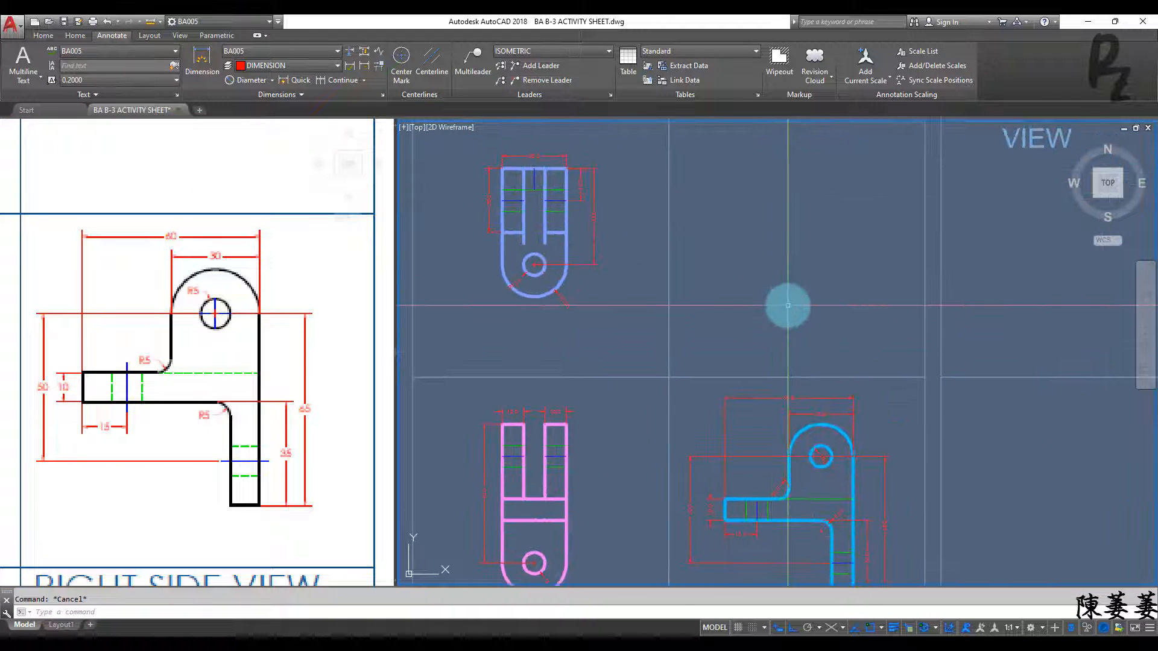
scroll(789, 303, "down", 3)
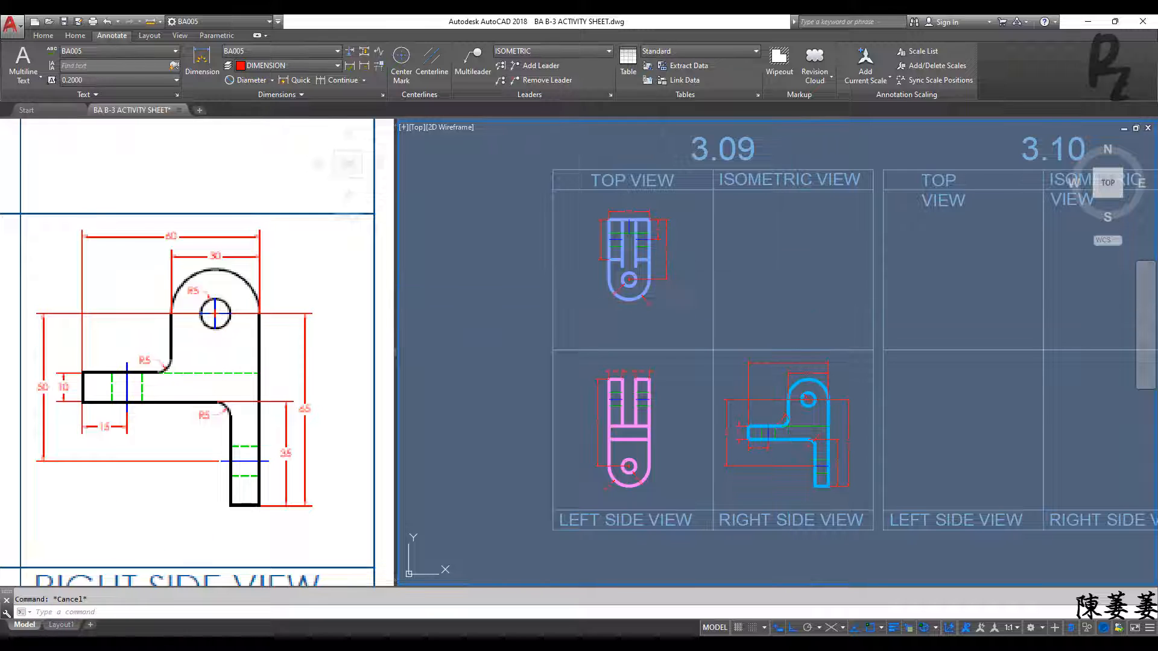
scroll(539, 245, "down", 2)
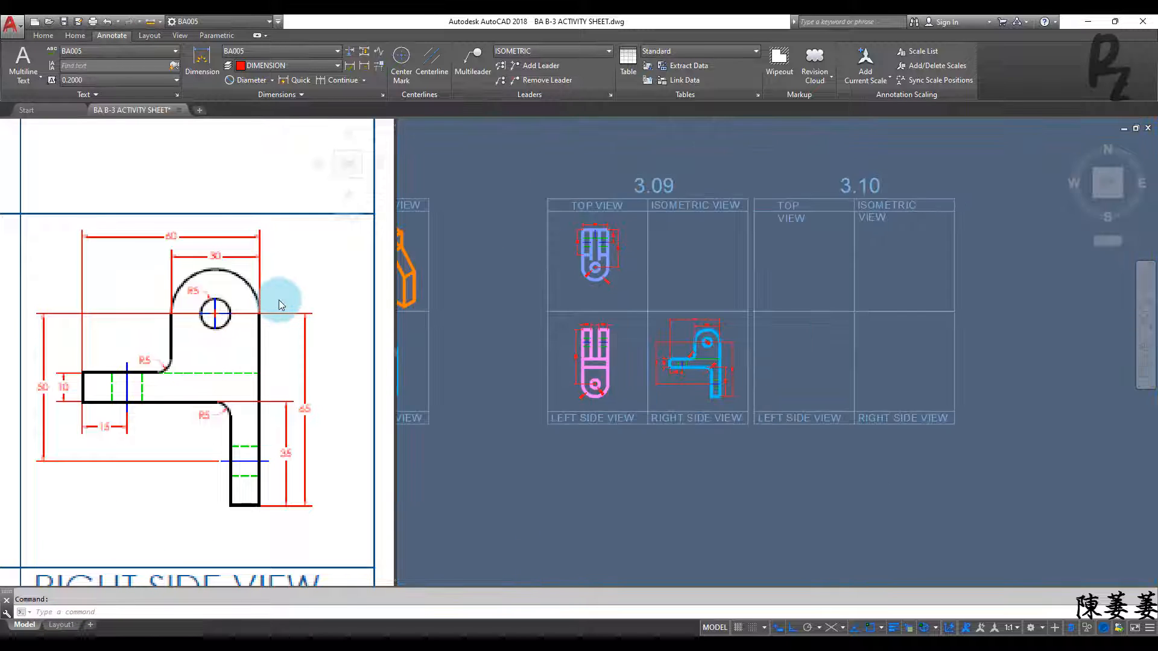
left_click(279, 298)
scroll(279, 299, "down", 2)
scroll(284, 299, "down", 4)
scroll(220, 226, "up", 4)
Set up isometric drafting on the left isoplane with ISOMETRIC as the current layer
left_click(713, 233)
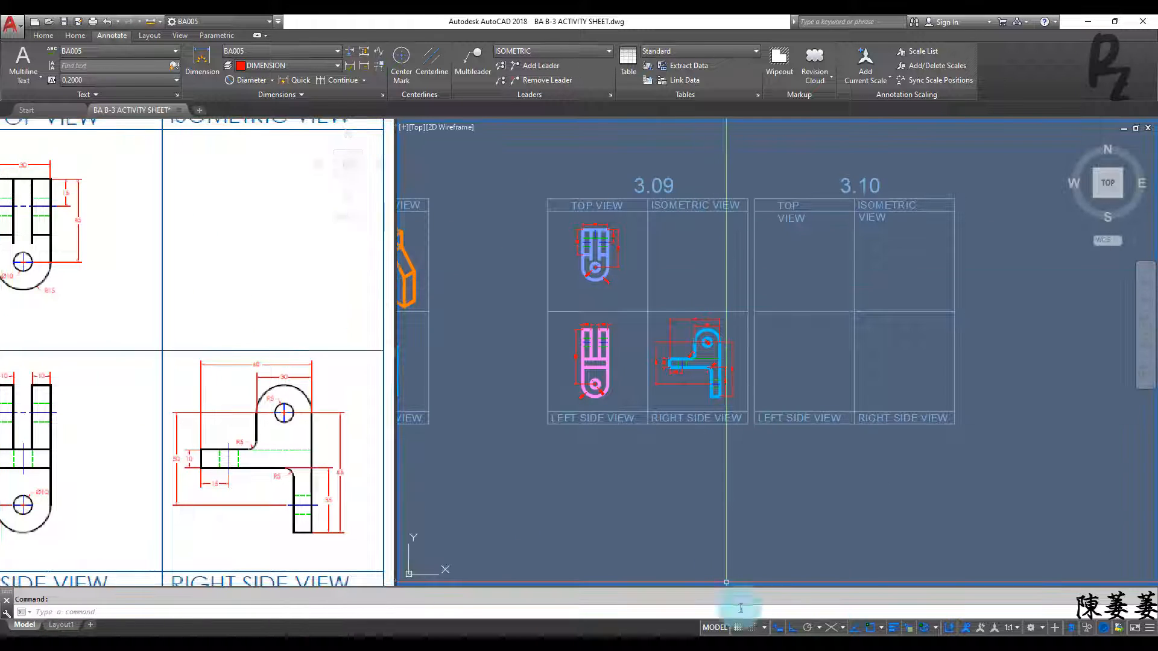
left_click(831, 628)
left_click(75, 35)
left_click(521, 49)
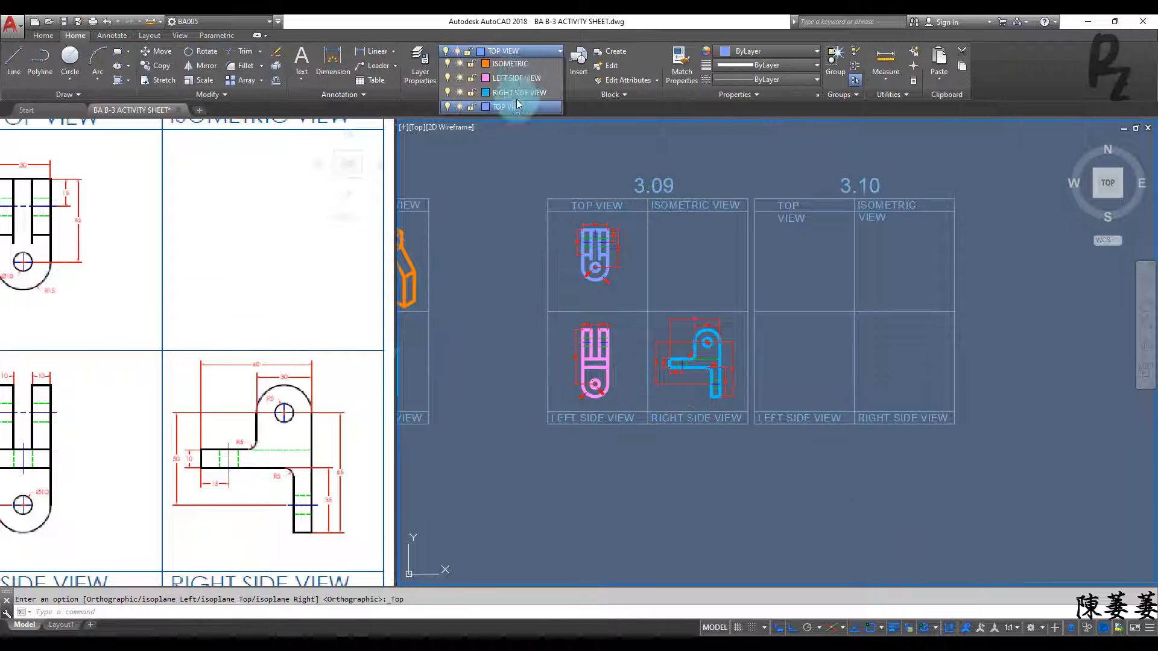
left_click(509, 138)
scroll(700, 261, "up", 2)
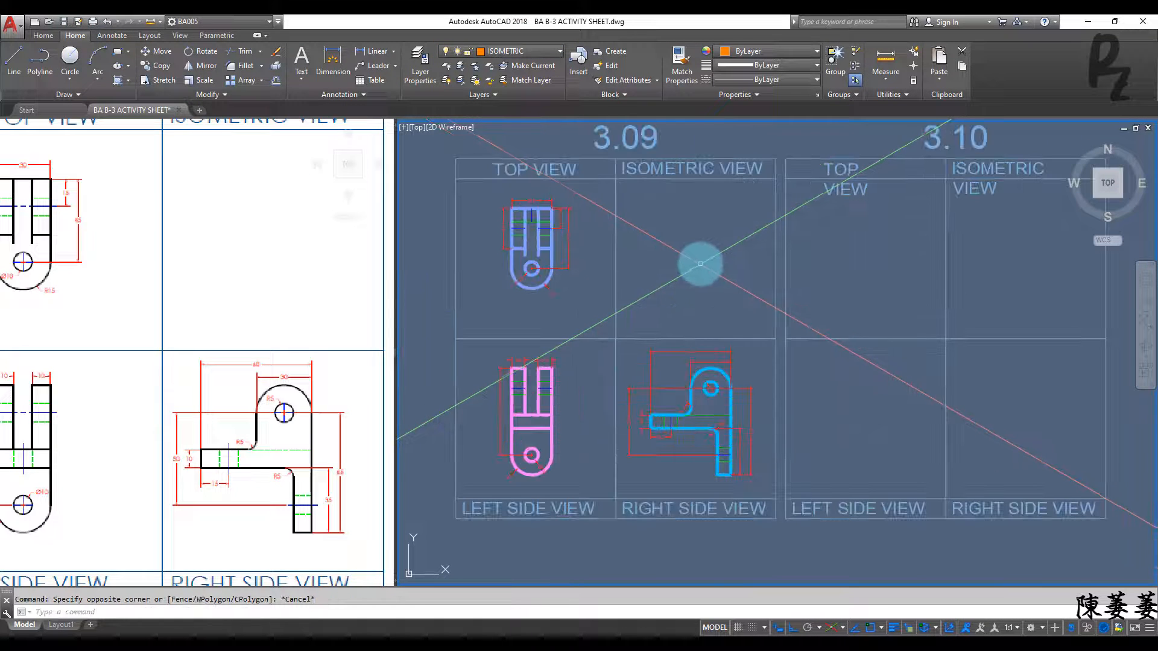
key("F5")
key("F5")
middle_click_drag(700, 236, 694, 267)
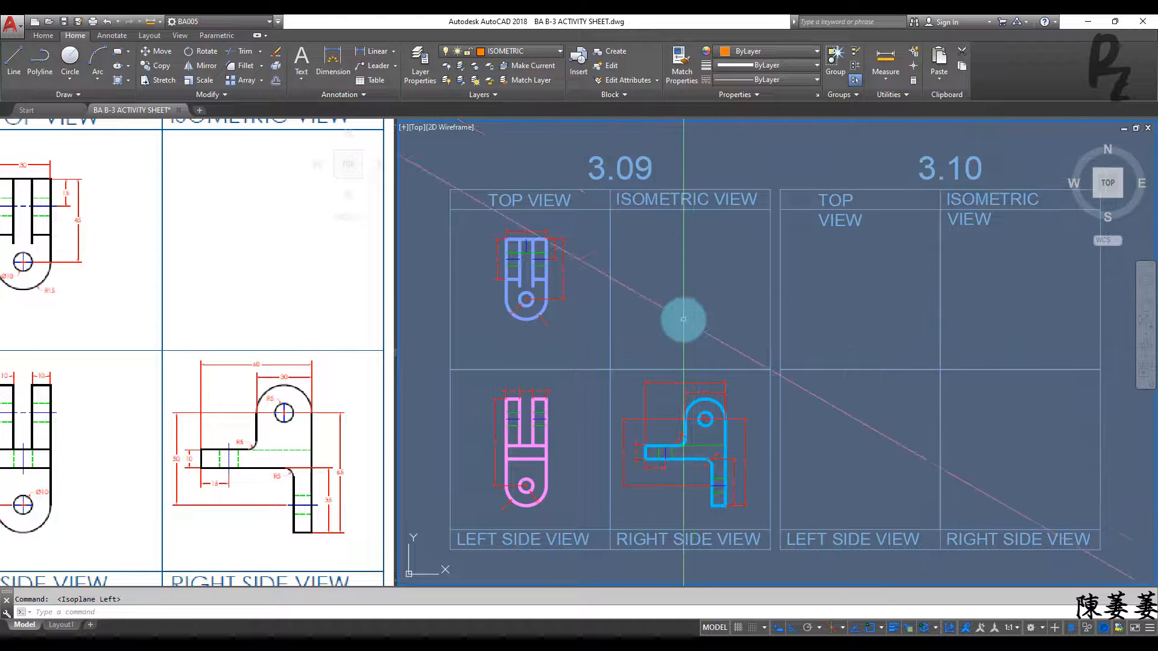
Draw an isocircle of radius 15 in the lower part of the isometric view cell of exercise 3.09
left_click(115, 448)
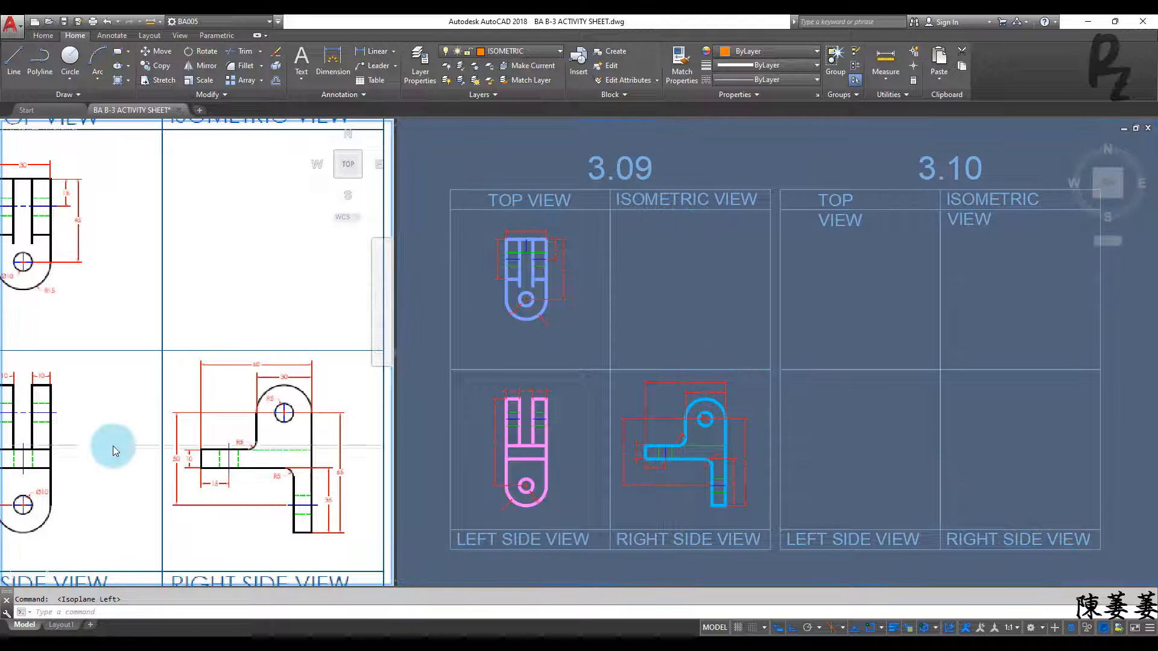
middle_click_drag(114, 449, 185, 435)
left_click(668, 263)
type("el")
key("Return")
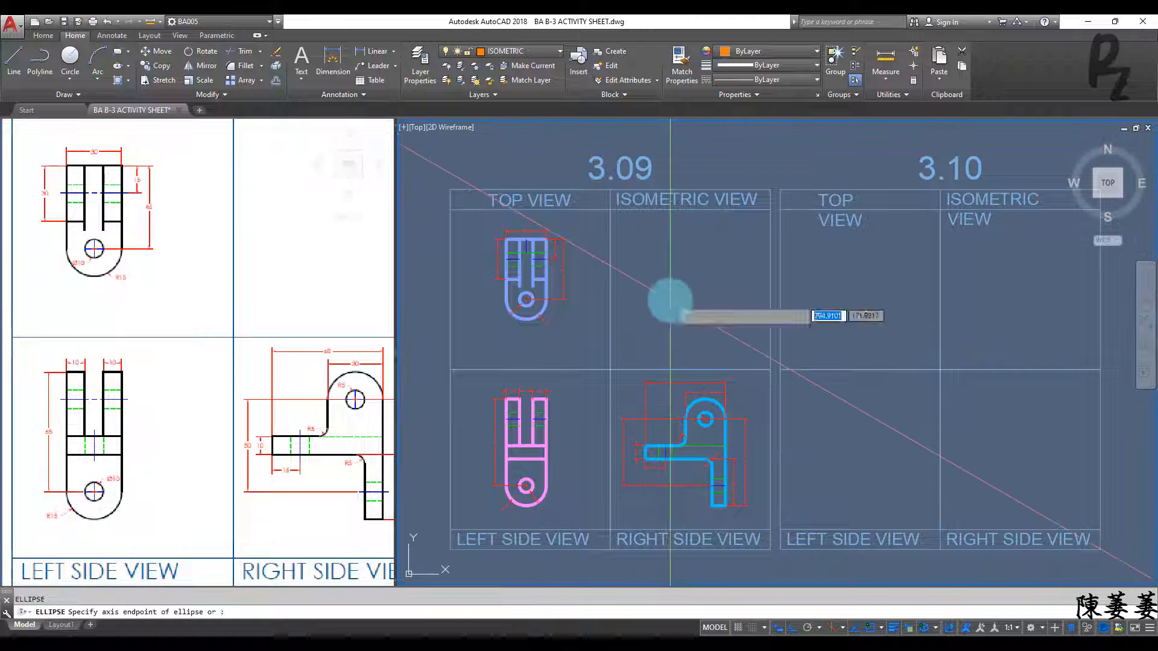
type("i")
key("Return")
left_click(711, 323)
type("15")
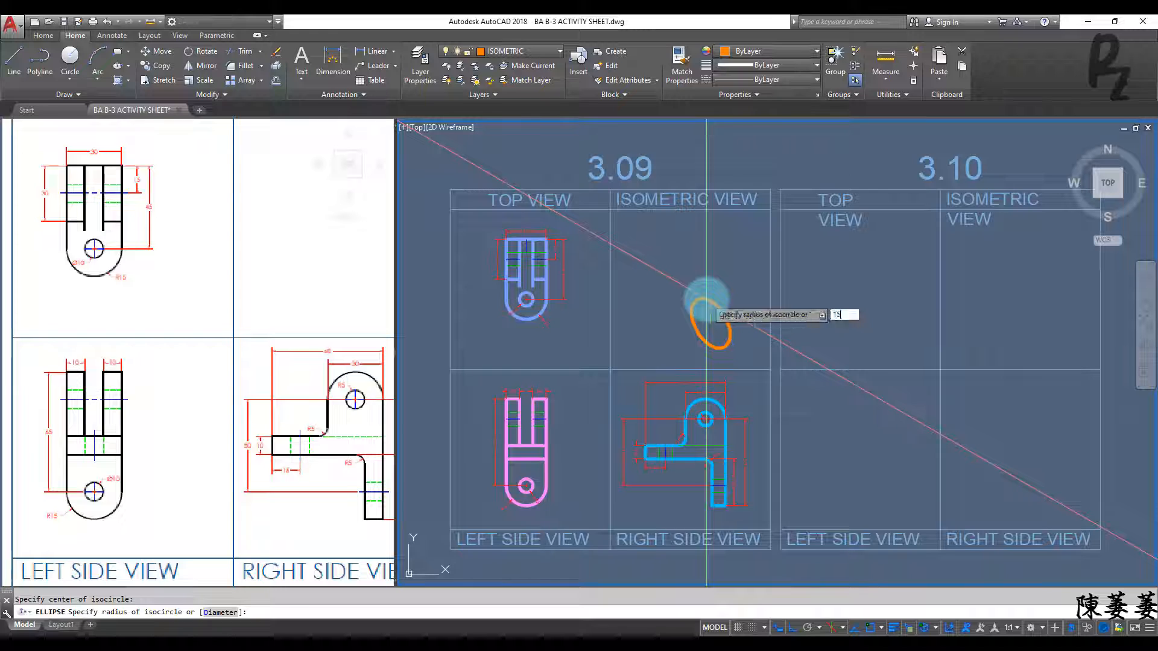
key("Return")
Draw a vertical line 65 long upward from the isocircle's centre
type("l")
key("Return")
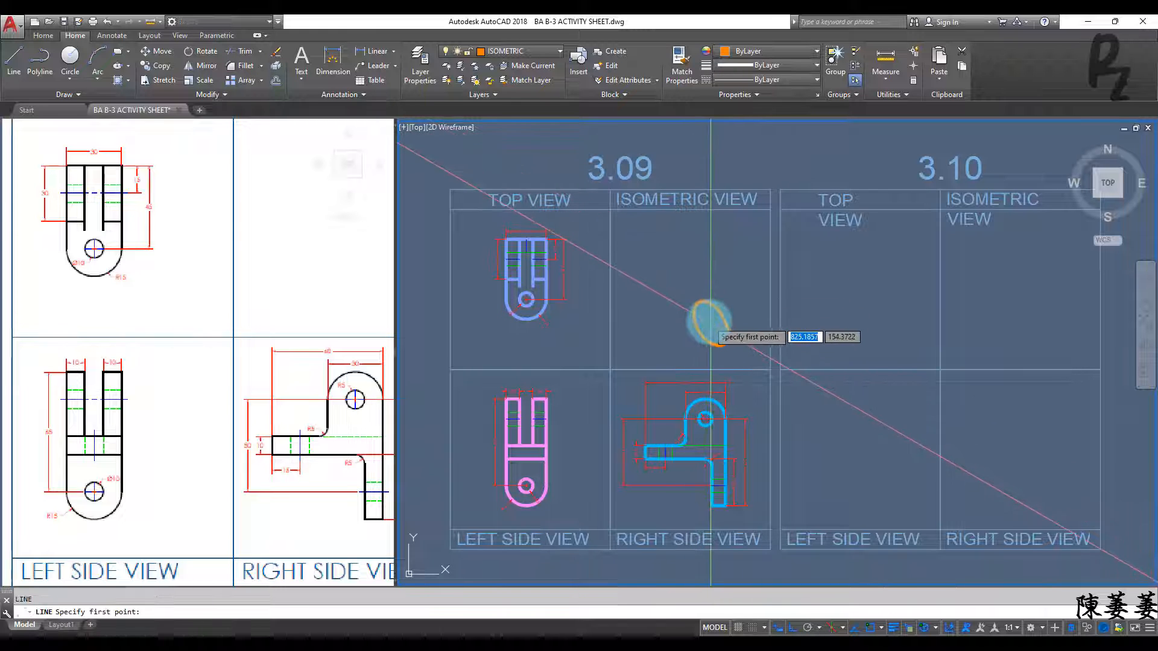
left_click(711, 324)
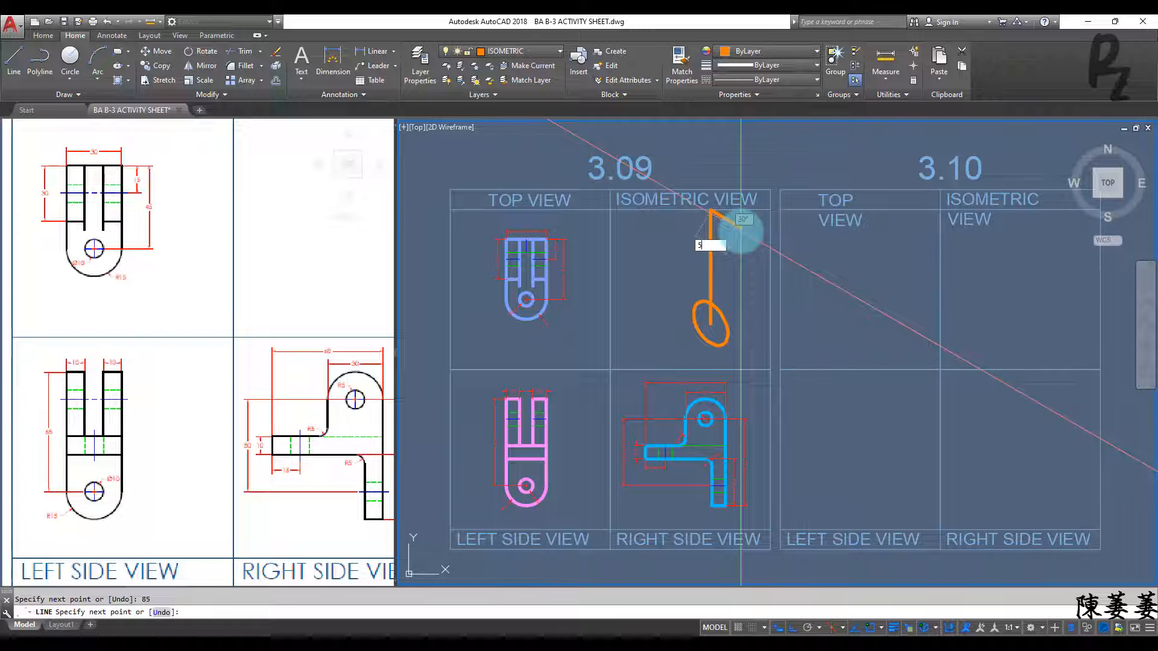
key("Escape")
middle_click_drag(727, 231, 714, 280)
scroll(713, 281, "up", 2)
left_click(713, 281)
left_click(645, 283)
type("o")
key("Return")
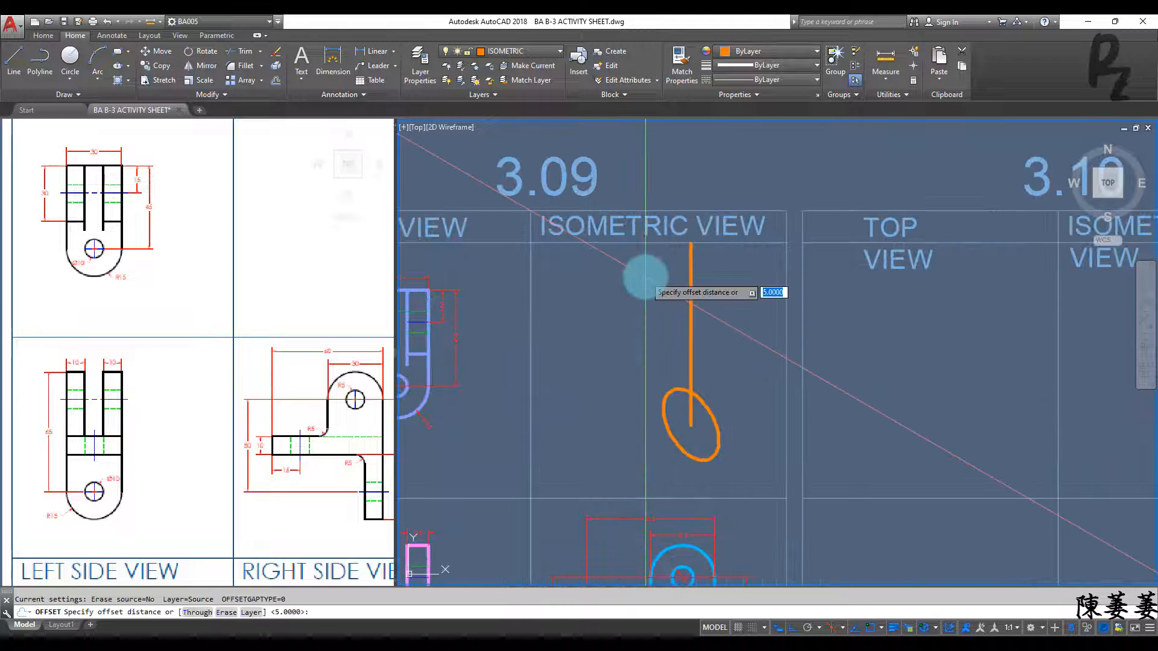
left_click(645, 276)
key("ctrl+z")
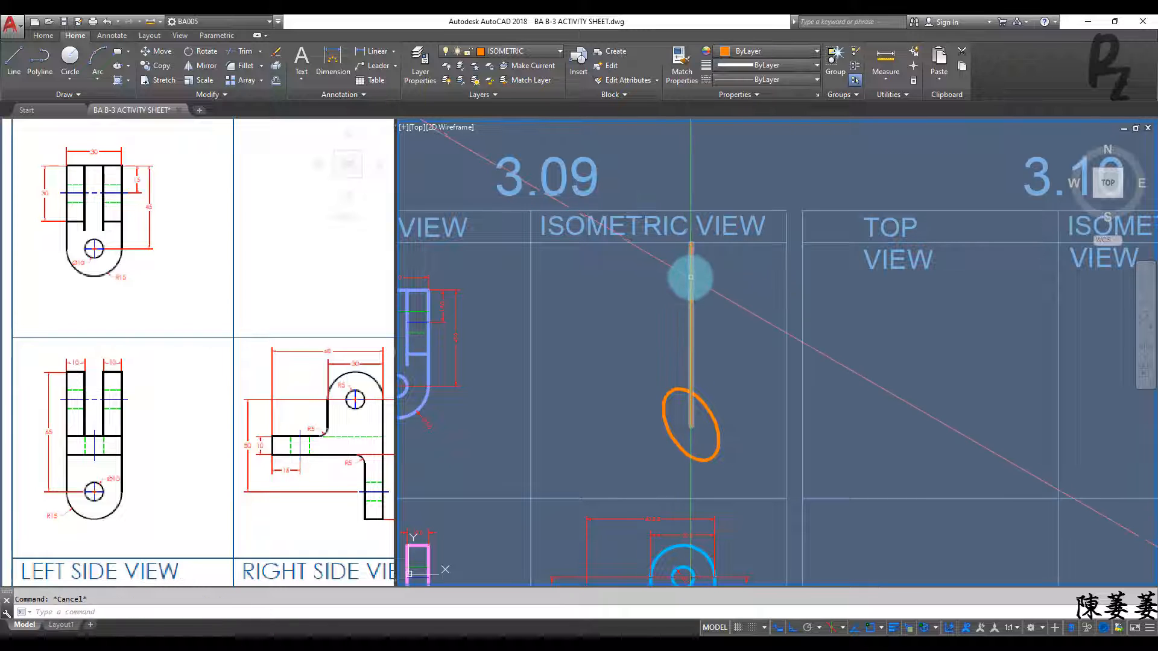
Copy the vertical line by 5 to each side along the left isoplane's slanted axis
left_click(692, 324)
key("Return")
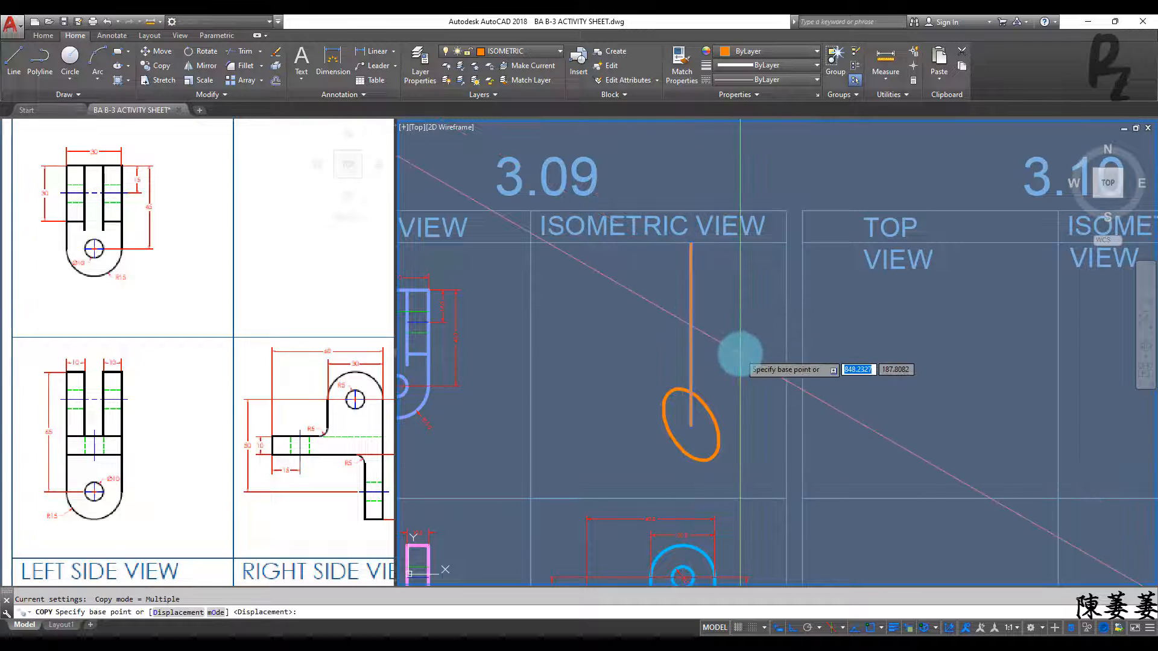
left_click(691, 426)
type("5")
key("Return")
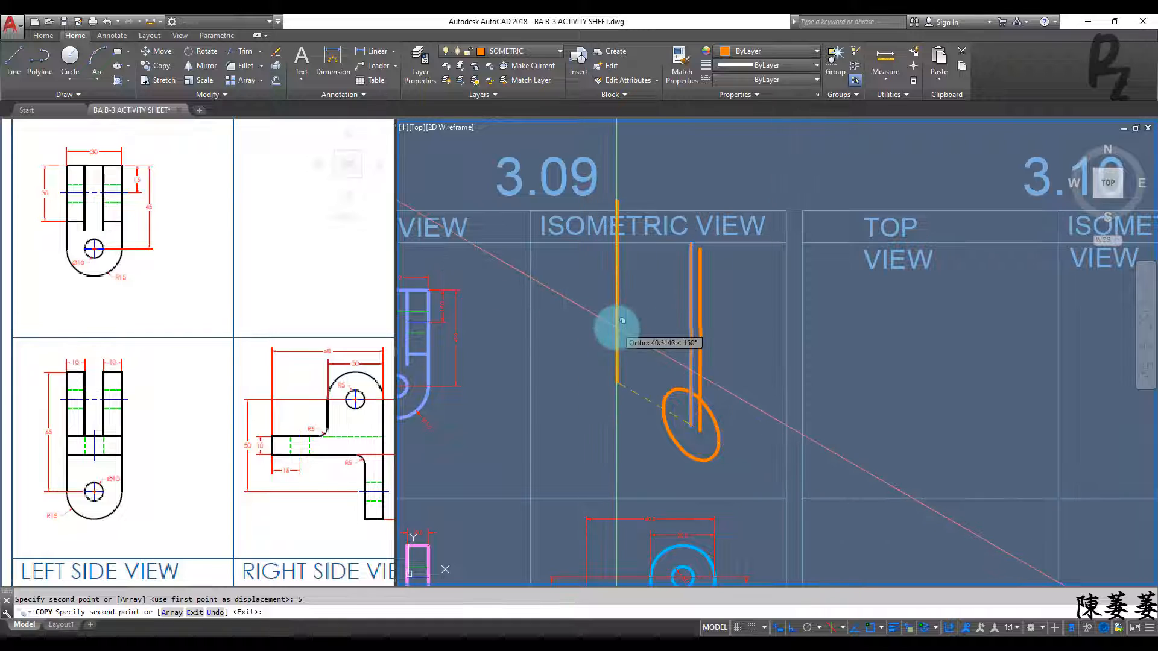
key("Return")
Assign the middle vertical line to the CENTERLINE layer
left_click(692, 283)
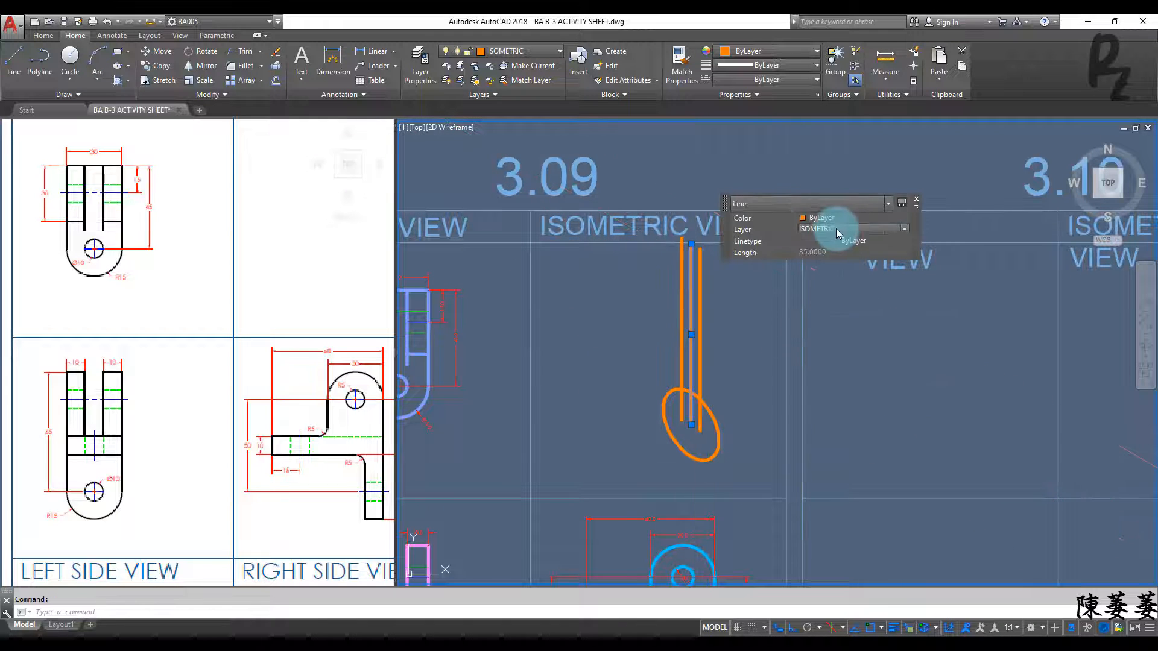
left_click(827, 251)
key("Escape")
Draw the 10-long slanted top edges and outer vertical sides of both prongs, and trim the overhang at the isocircle
middle_click_drag(750, 331, 724, 331)
key("l")
key("Return")
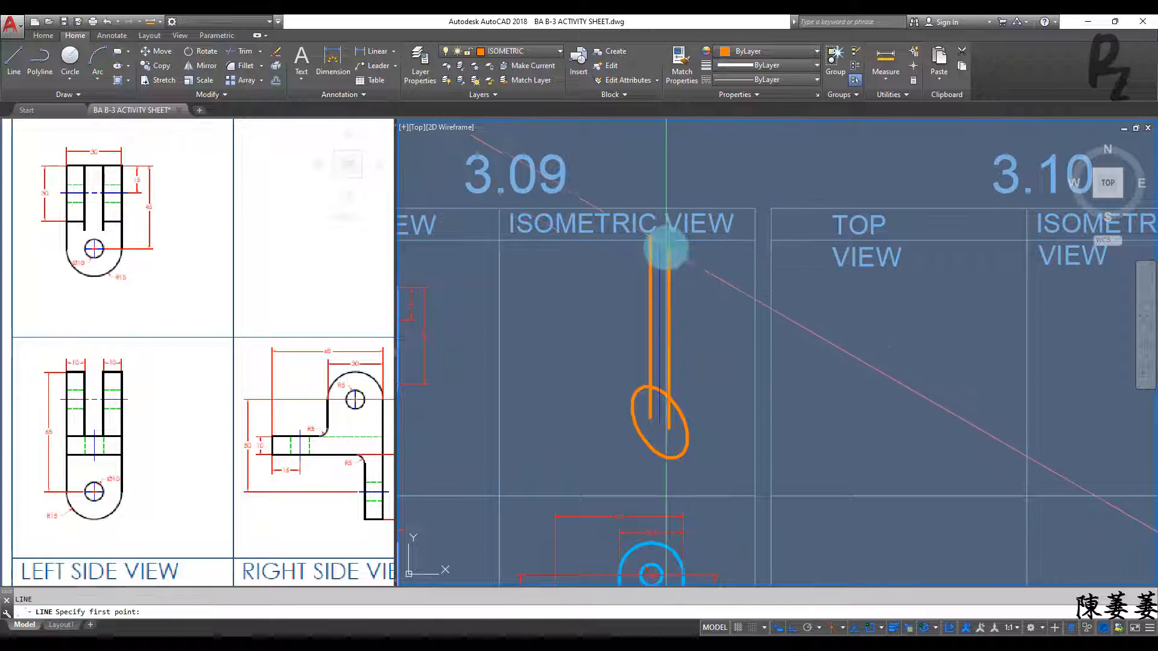
left_click(712, 475)
key("Return")
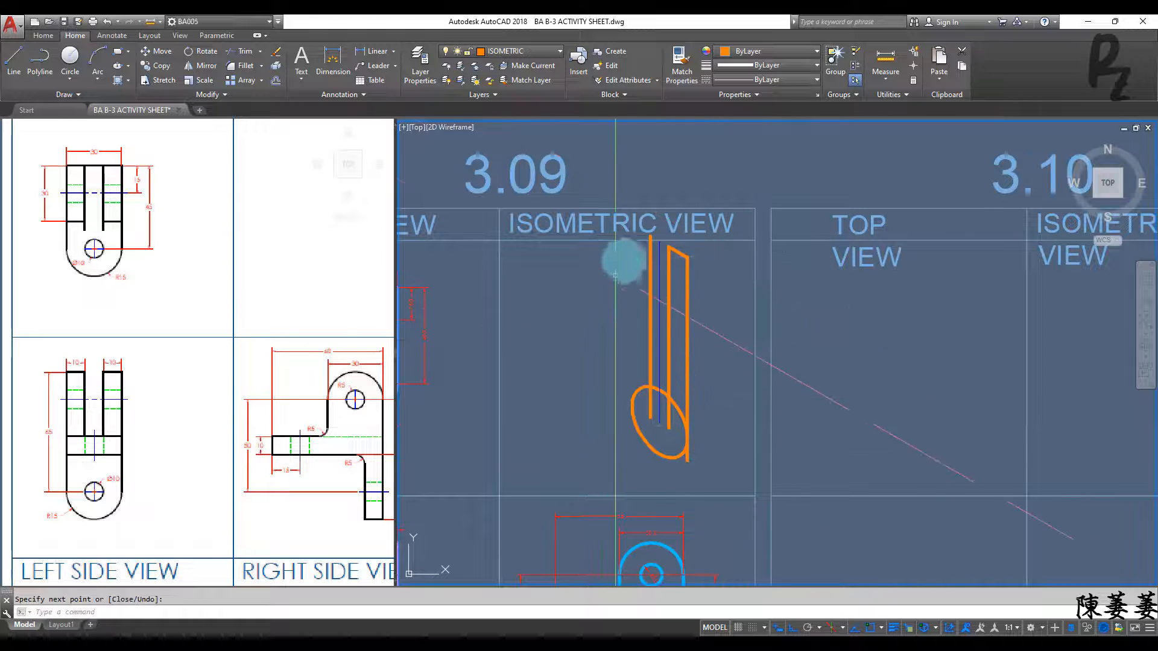
key("Return")
left_click(651, 235)
type("10")
key("Return")
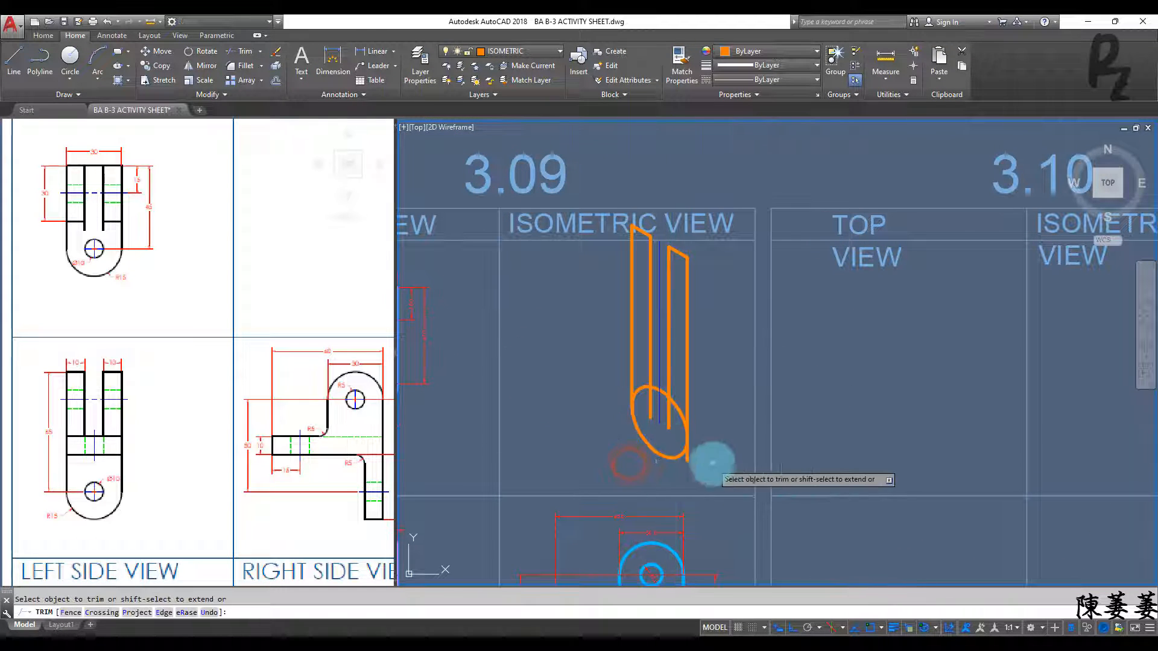
key("Escape")
left_click(686, 459)
Move the large isocircle so its centre sits at the lower end of the centreline
left_click(537, 342)
scroll(677, 240, "up", 3)
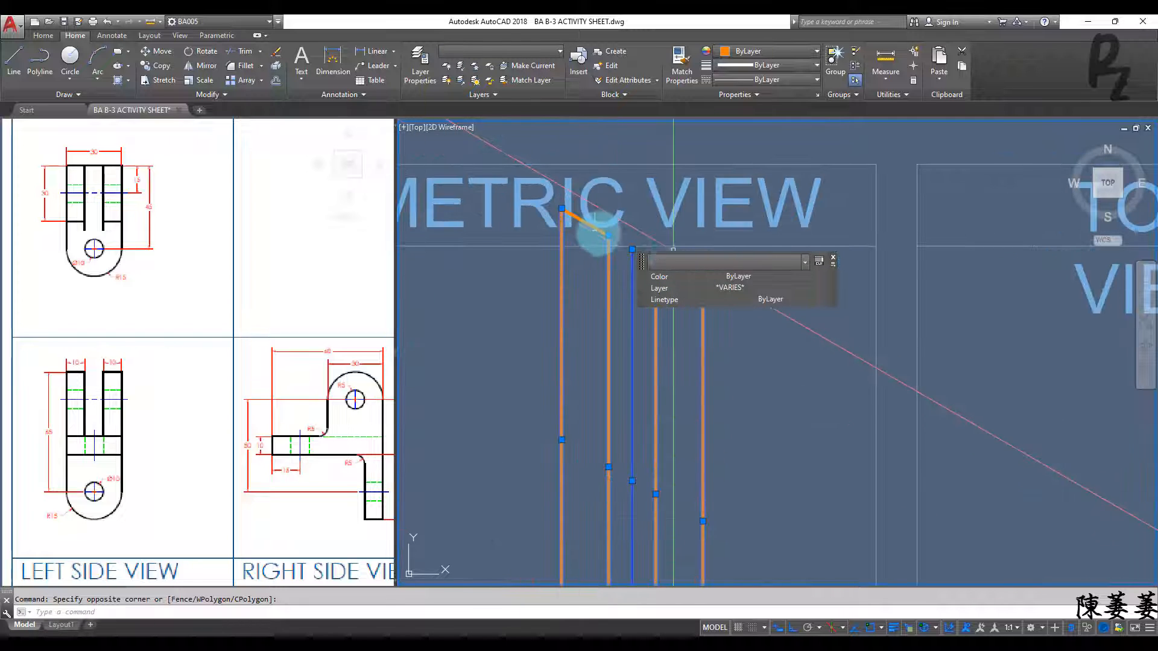
scroll(677, 277, "down", 3)
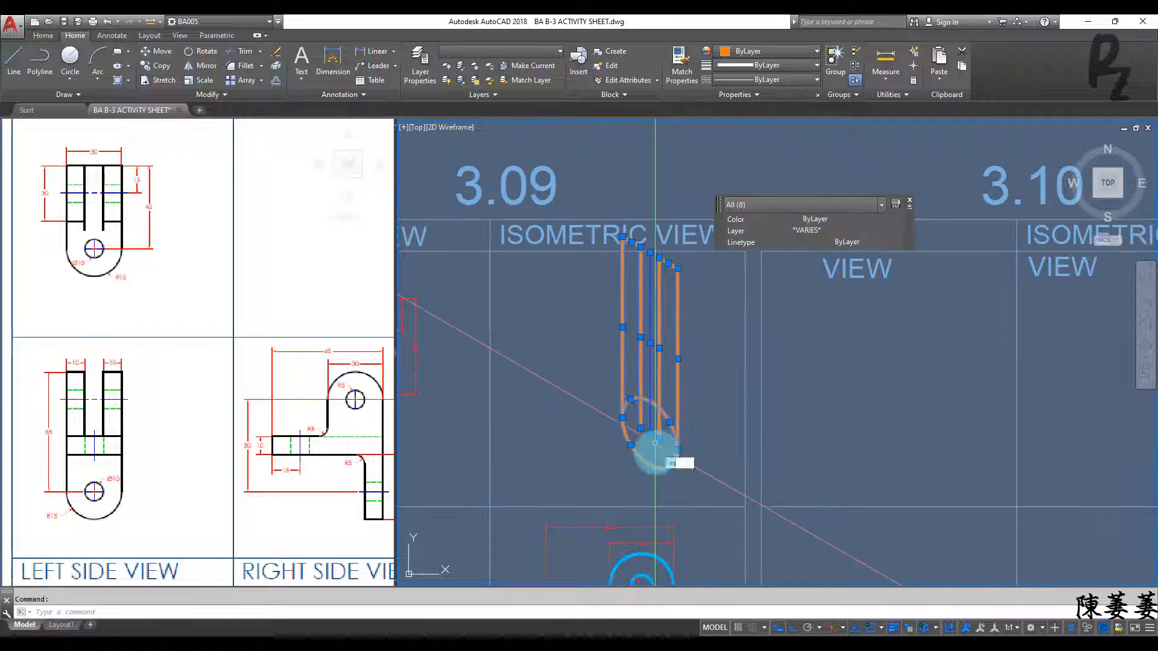
type("m")
key("Return")
left_click(646, 430)
scroll(642, 446, "up", 3)
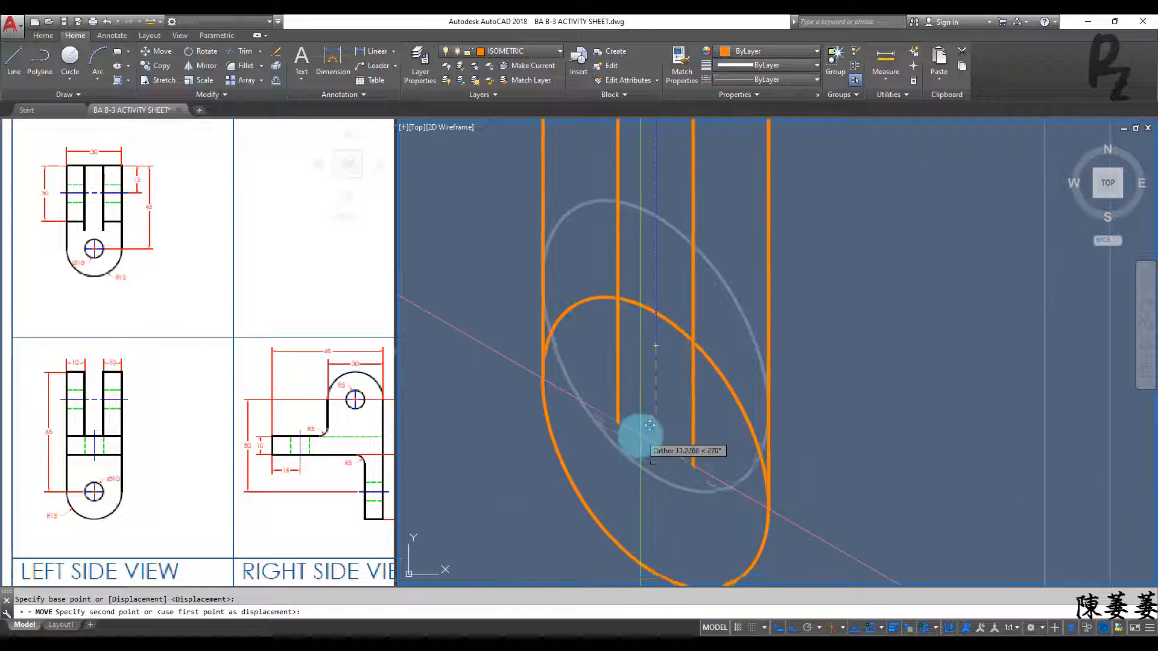
left_click(654, 438)
scroll(657, 437, "down", 4)
middle_click_drag(680, 396, 696, 366)
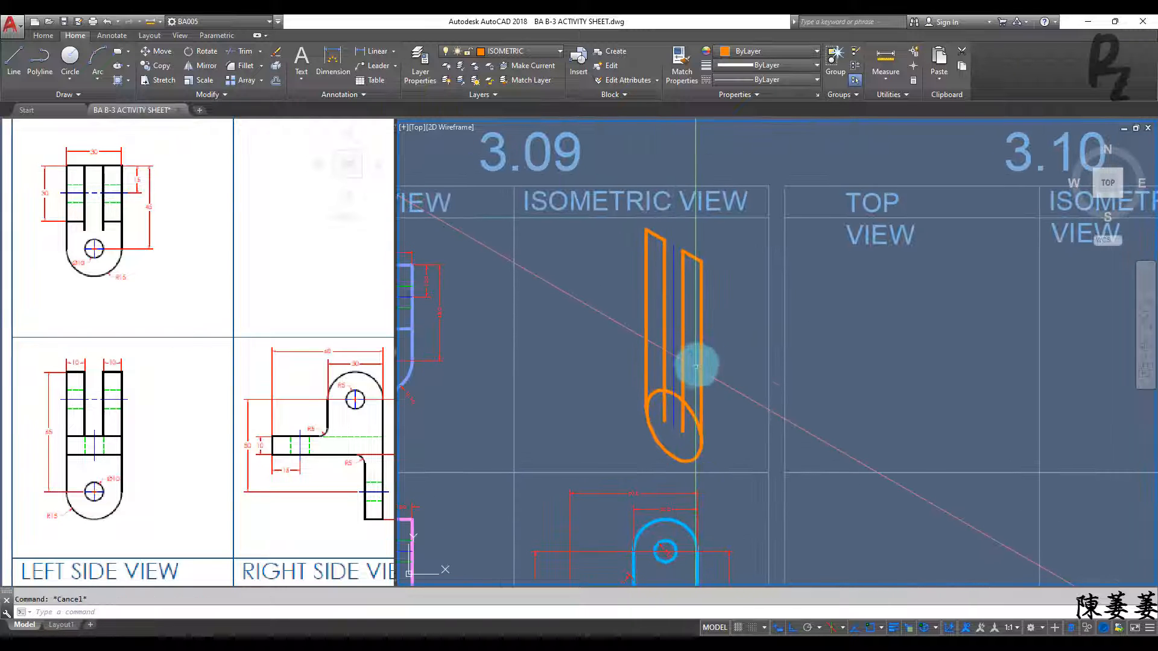
Draw a small concentric isocircle at the centreline's lower end for the Ø10 hole
scroll(707, 402, "up", 3)
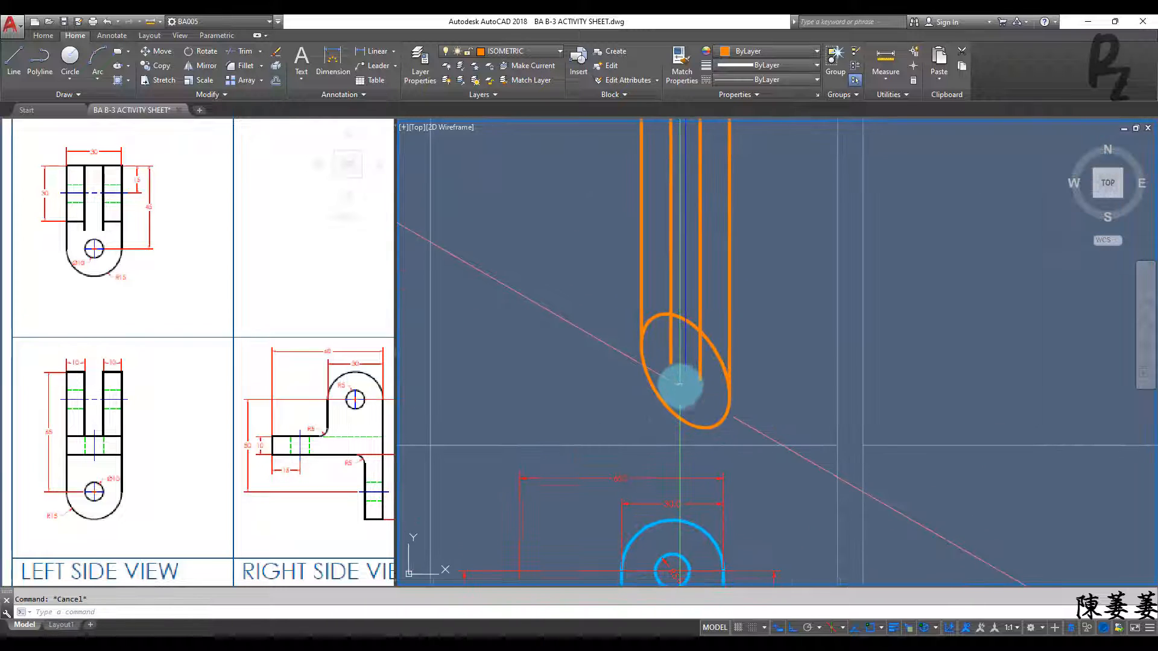
type("el")
key("Return")
type("i")
key("Return")
left_click(691, 368)
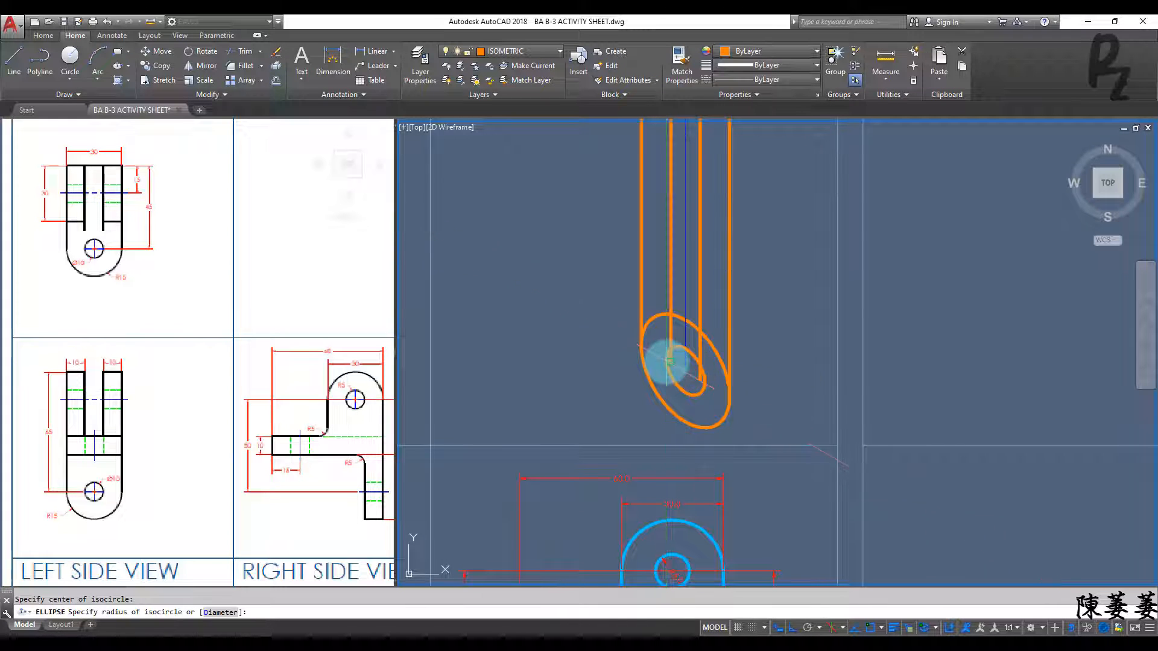
Trim the two inner prong lines where they run inside the large isocircle
mouse_move(690, 350)
middle_mouse_down()
mouse_move(680, 409)
mouse_move(659, 431)
middle_mouse_up()
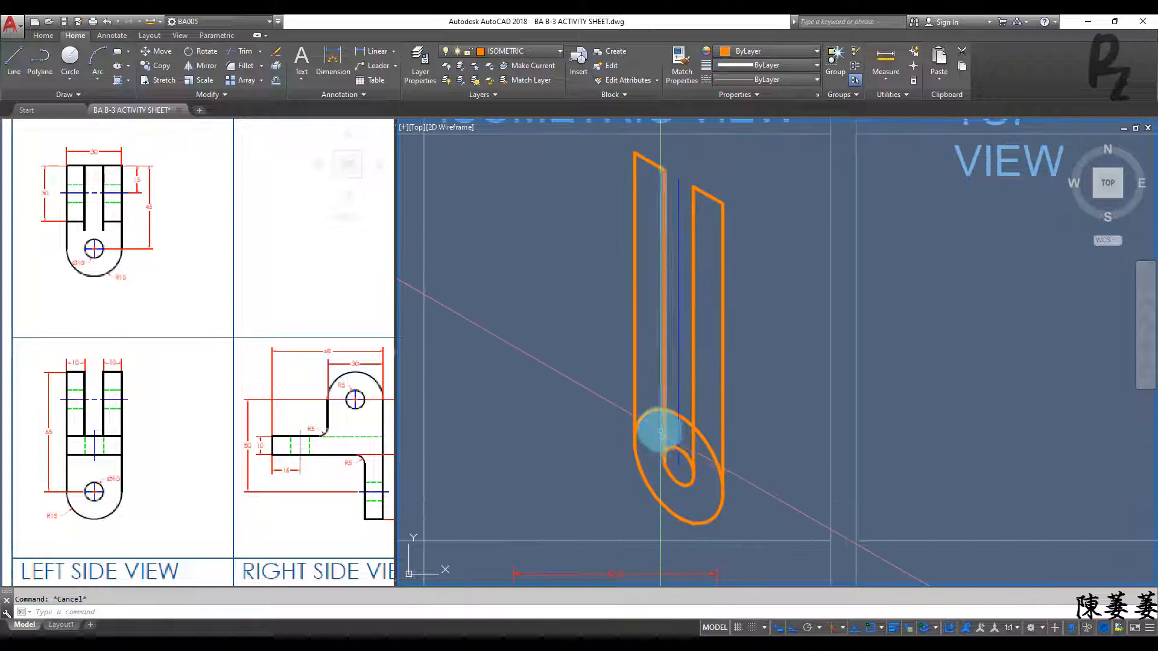
key("Return")
left_click(648, 434)
left_click(695, 429)
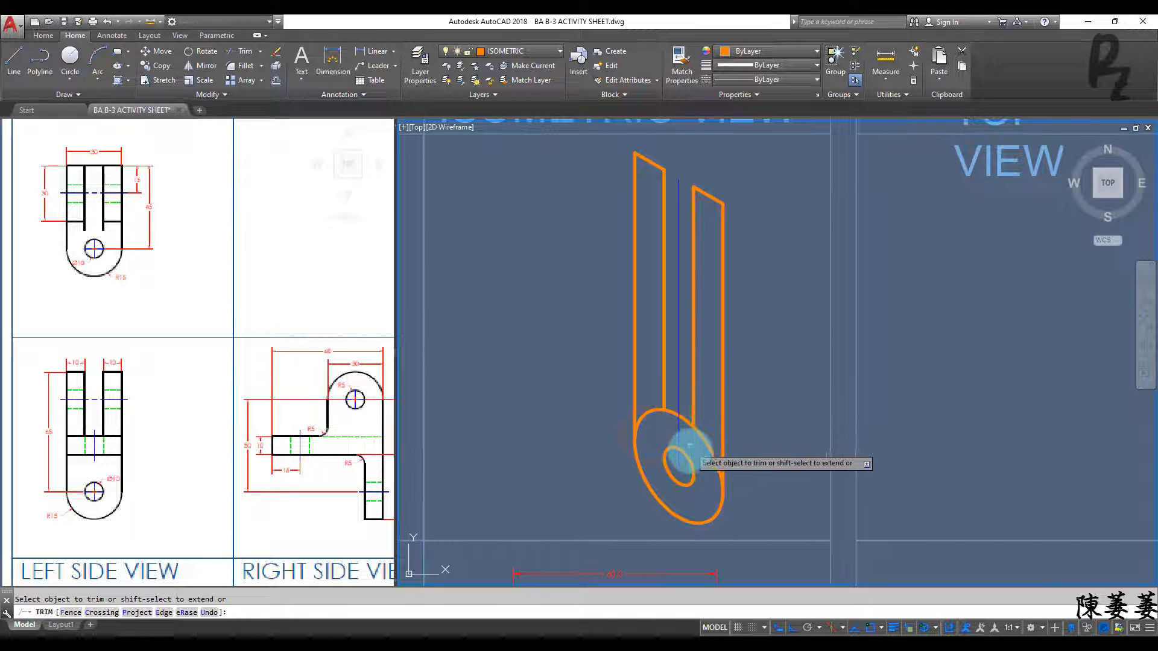
key("Escape")
On the top isoplane, draw a 30-long slanted line down and leftward from the outer top corner of the right prong
left_click(350, 451)
mouse_move(349, 454)
middle_mouse_down()
mouse_move(265, 447)
mouse_move(336, 427)
middle_mouse_up()
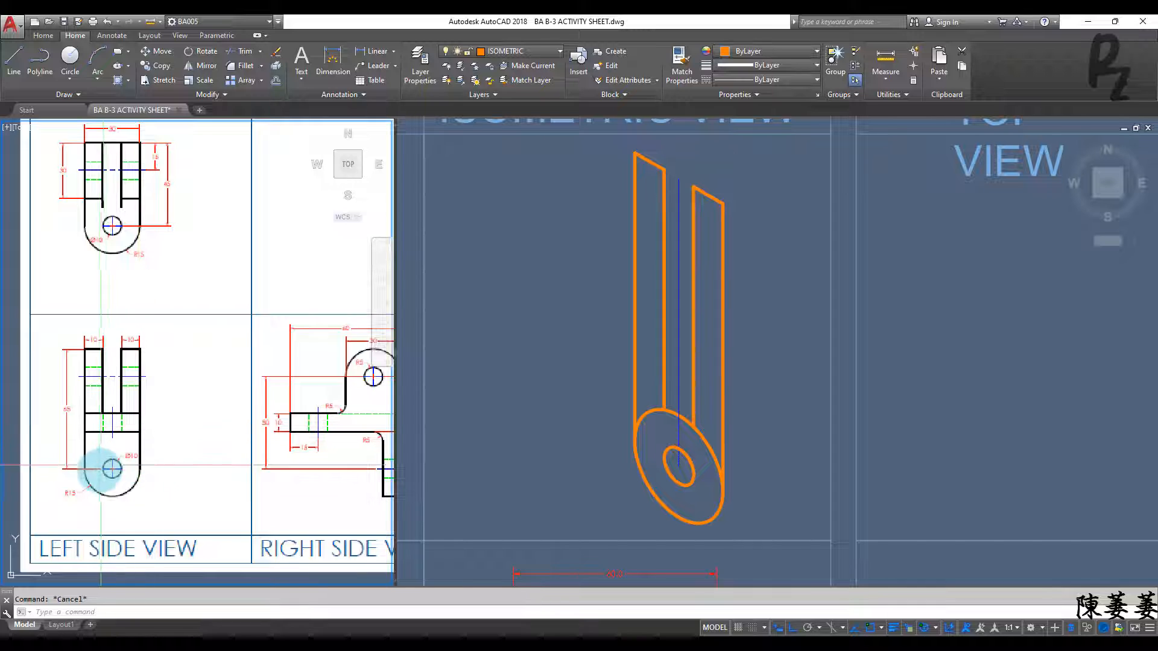
left_click(745, 227)
key("F5")
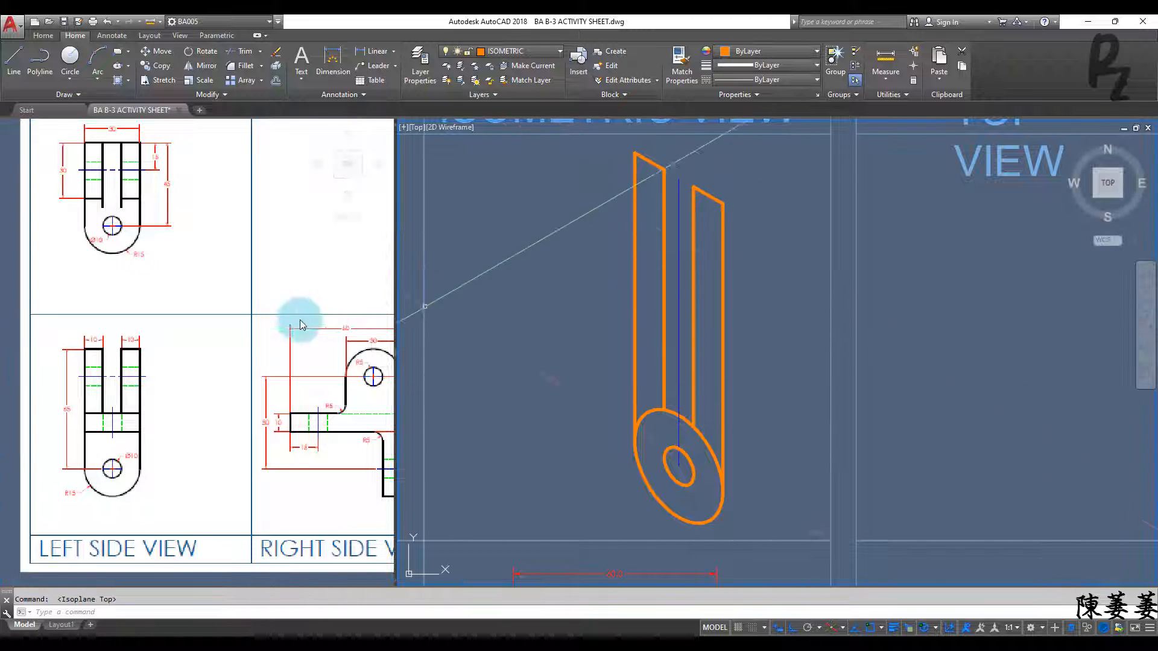
type("l")
key("Return")
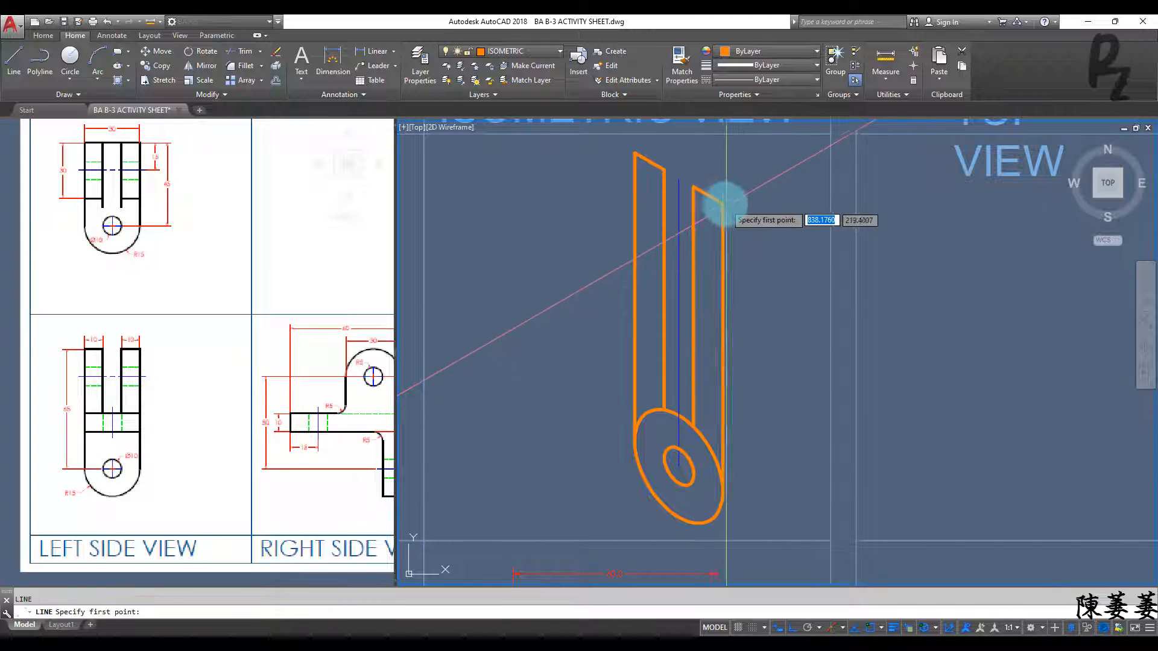
left_click(723, 205)
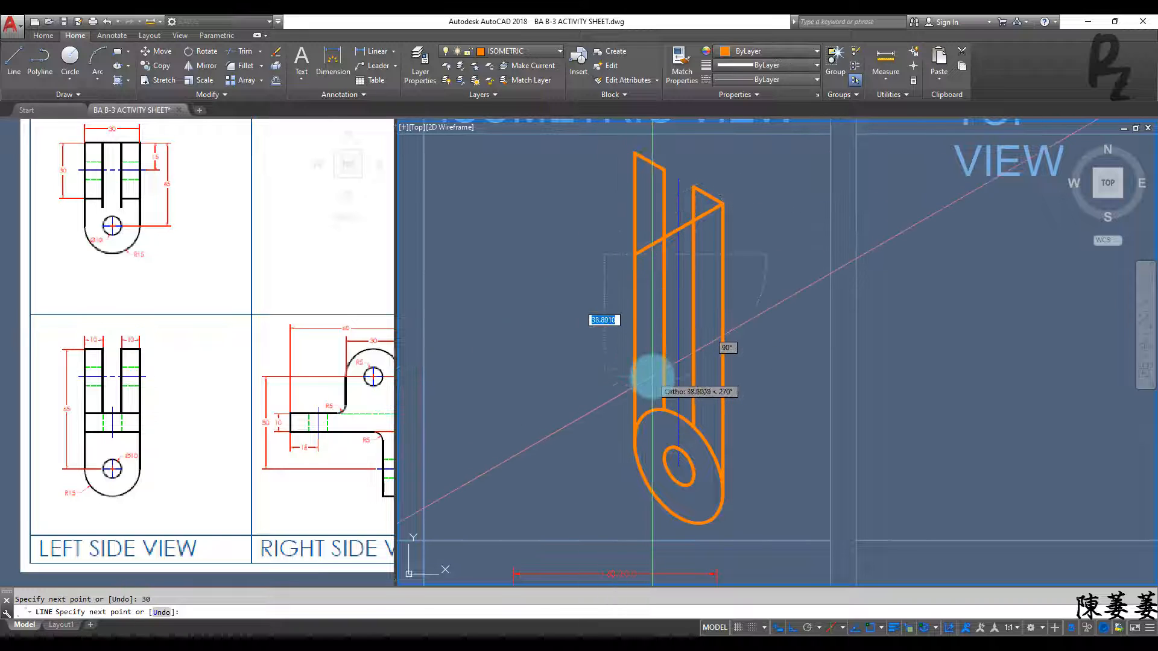
key("Escape")
Erase the vertical centreline between the two prongs of the isometric view
left_click(681, 181)
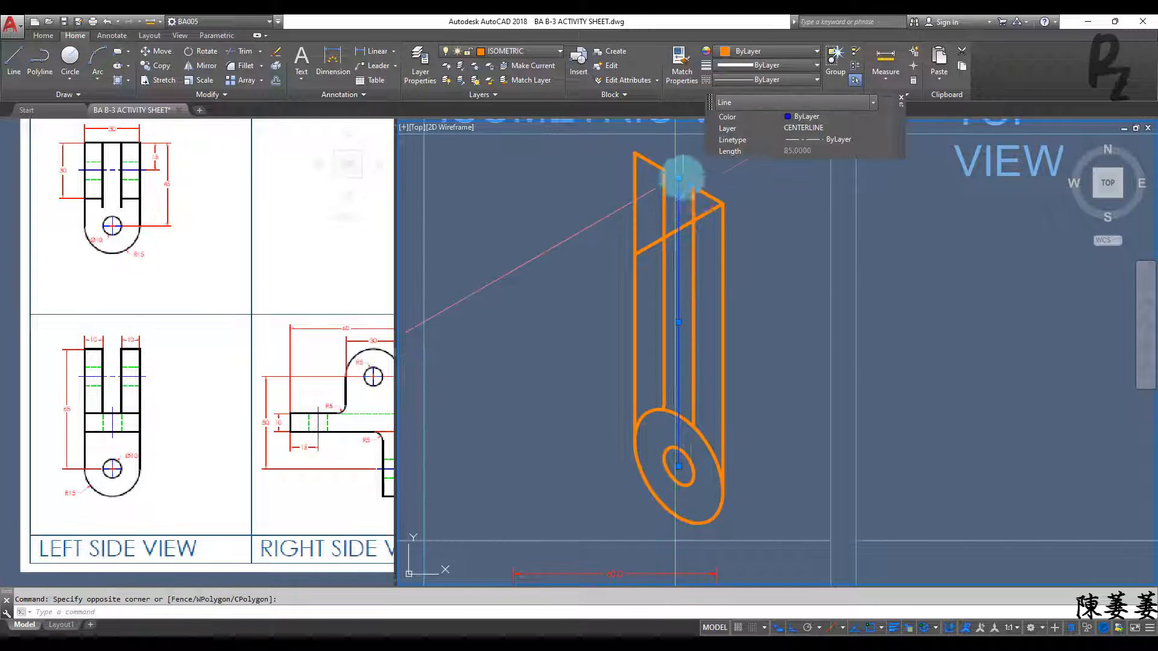
type("e")
key("Return")
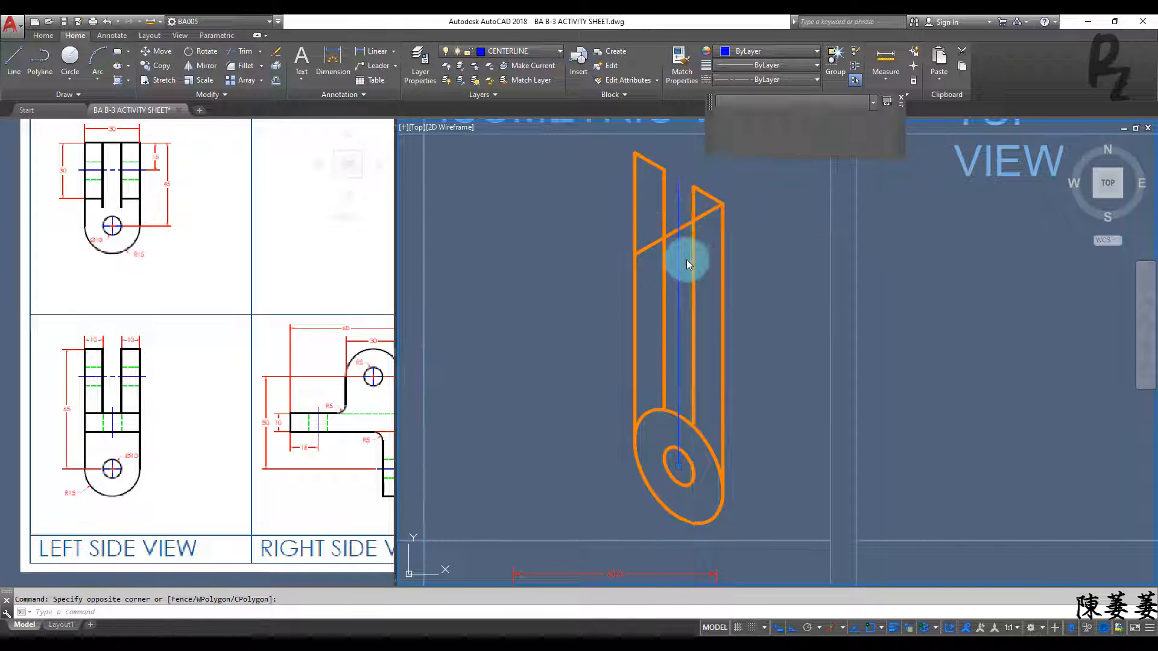
middle_click_drag(672, 248, 678, 228)
From the lower hole's centre, draw a vertical line 50 up, then continue it down and rightward past the right prong's outer edge
left_click(332, 376)
middle_click_drag(335, 376, 227, 353)
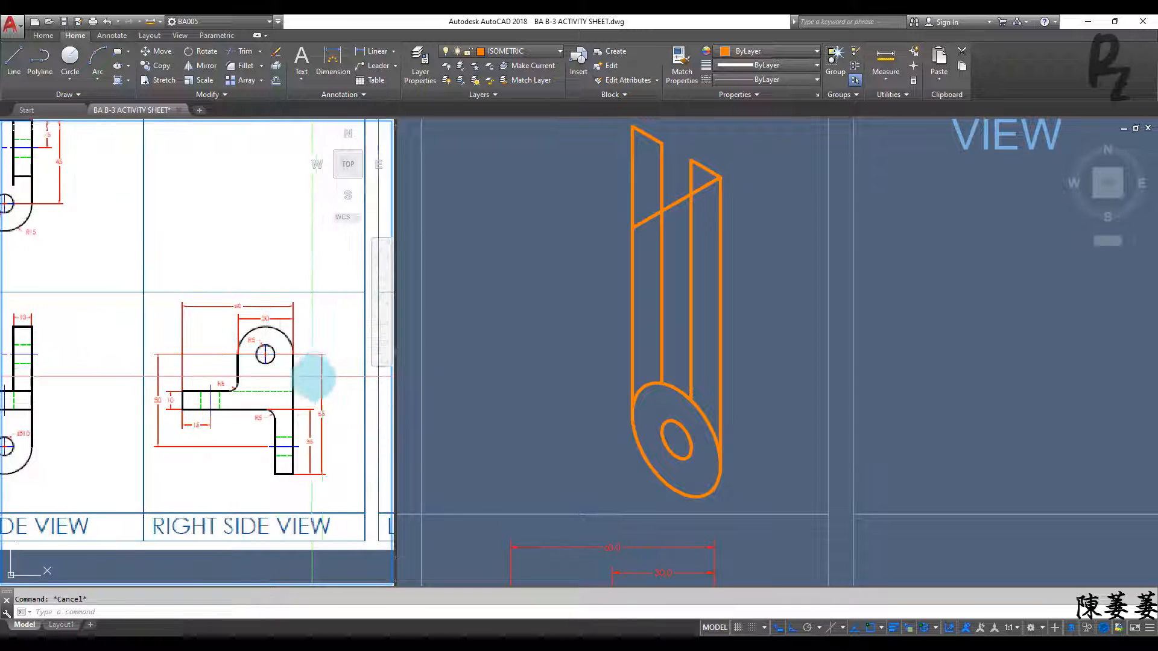
scroll(313, 380, "up", 1)
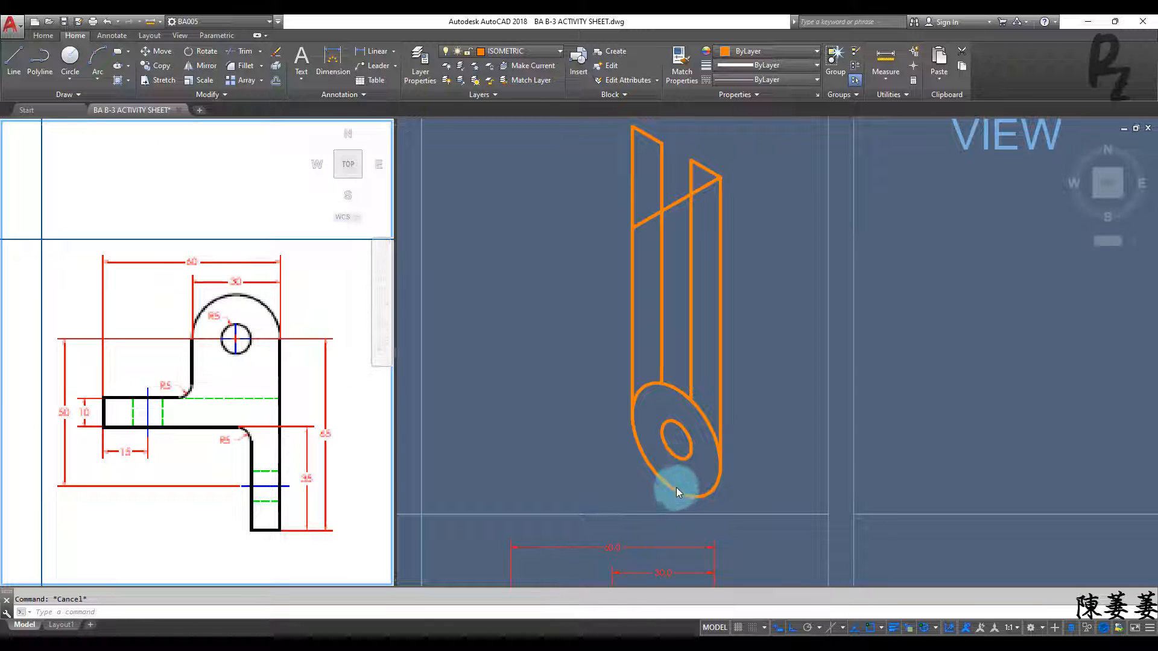
left_click(698, 395)
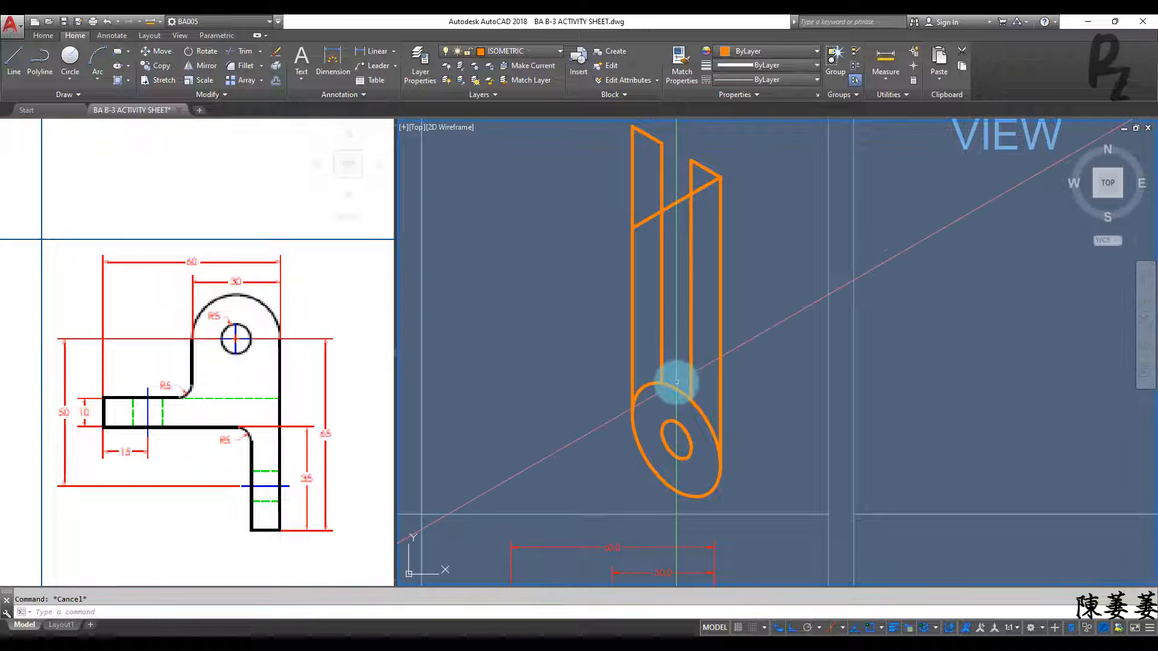
type("l")
key("Return")
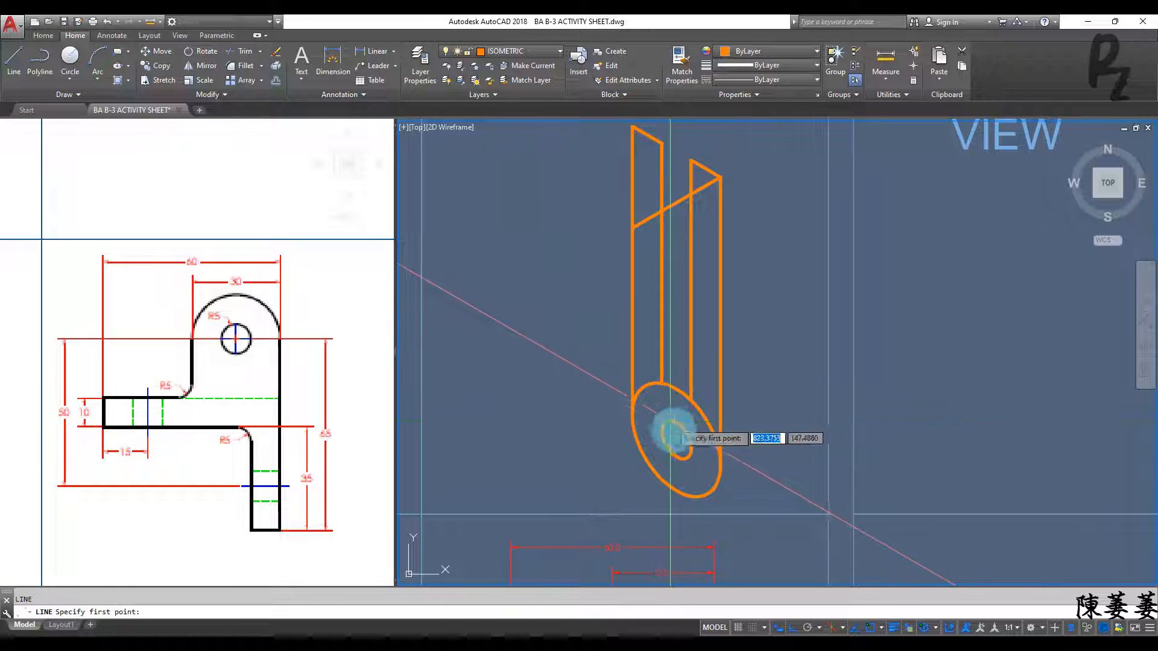
left_click(676, 440)
type("5")
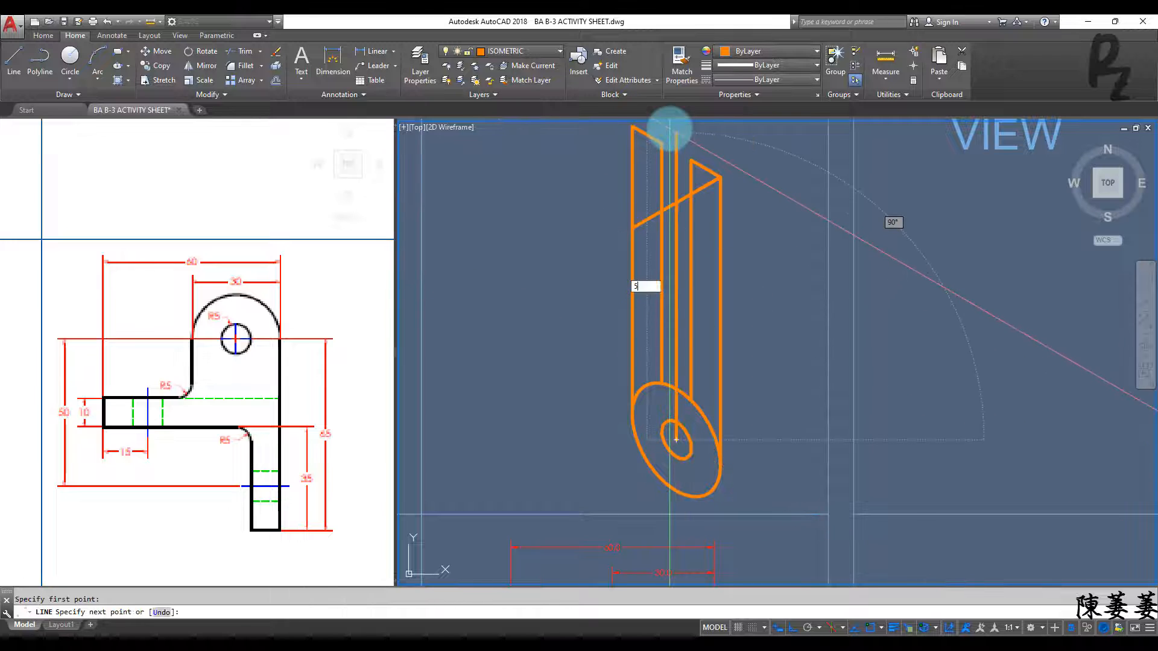
type("0")
key("Return")
left_click(795, 294)
key("Escape")
key("space")
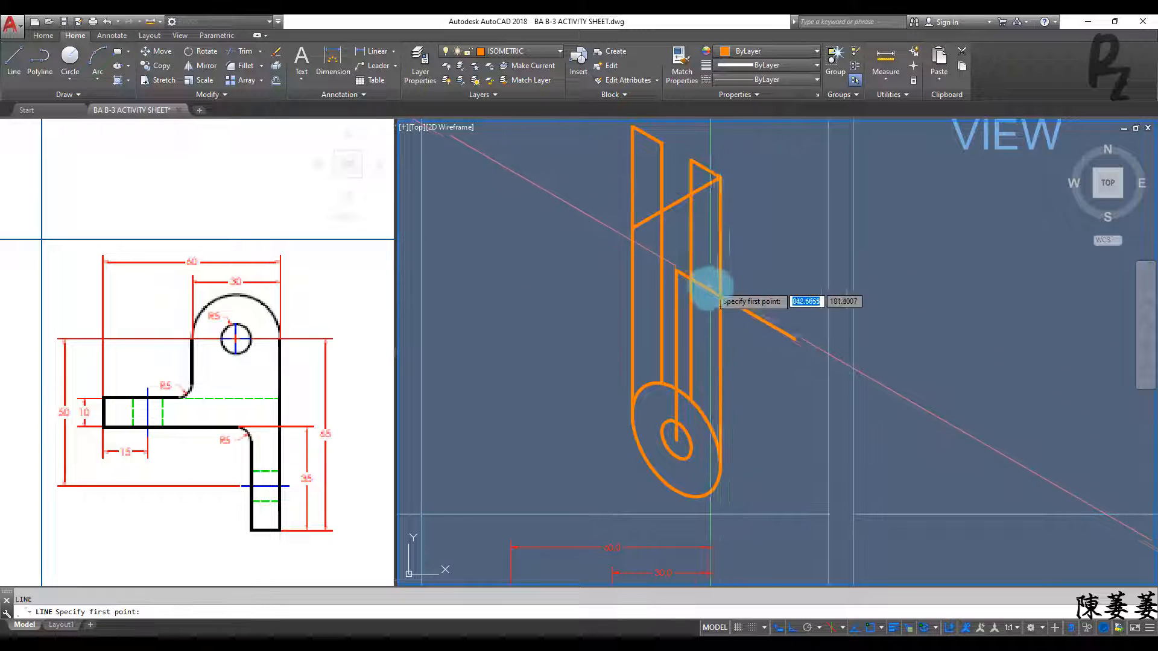
On the top isoplane, draw a short line down-left from the right outer edge's crossing point and erase the vertical construction line
left_click(719, 297)
key("F5")
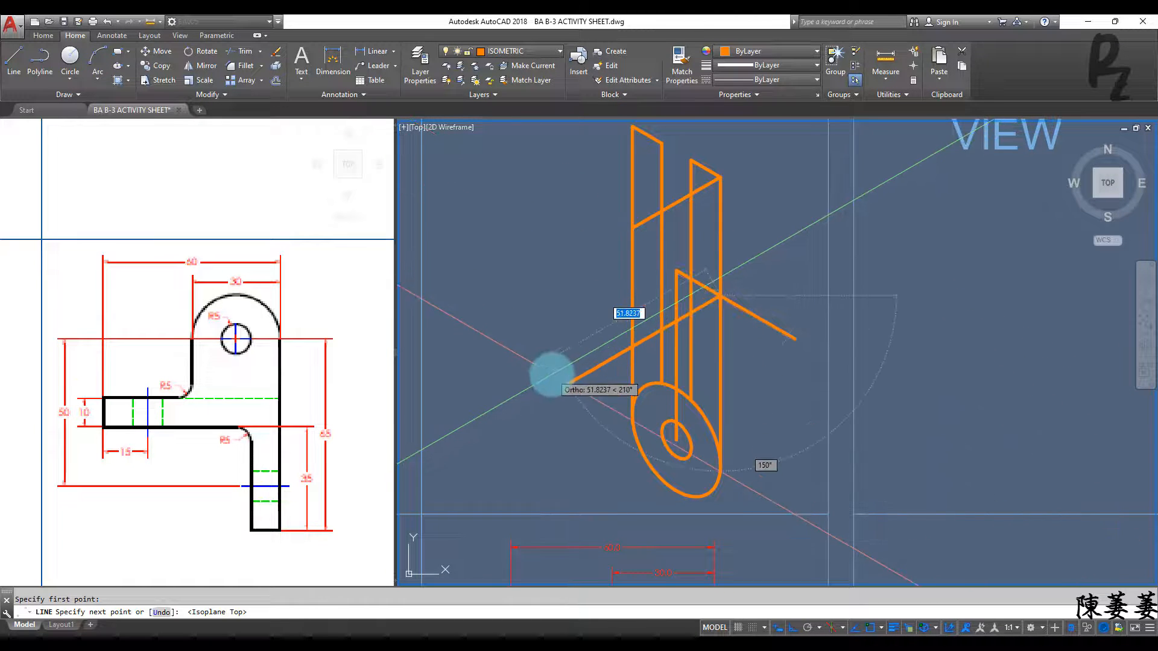
key("Escape")
left_click(676, 298)
type("e")
key("space")
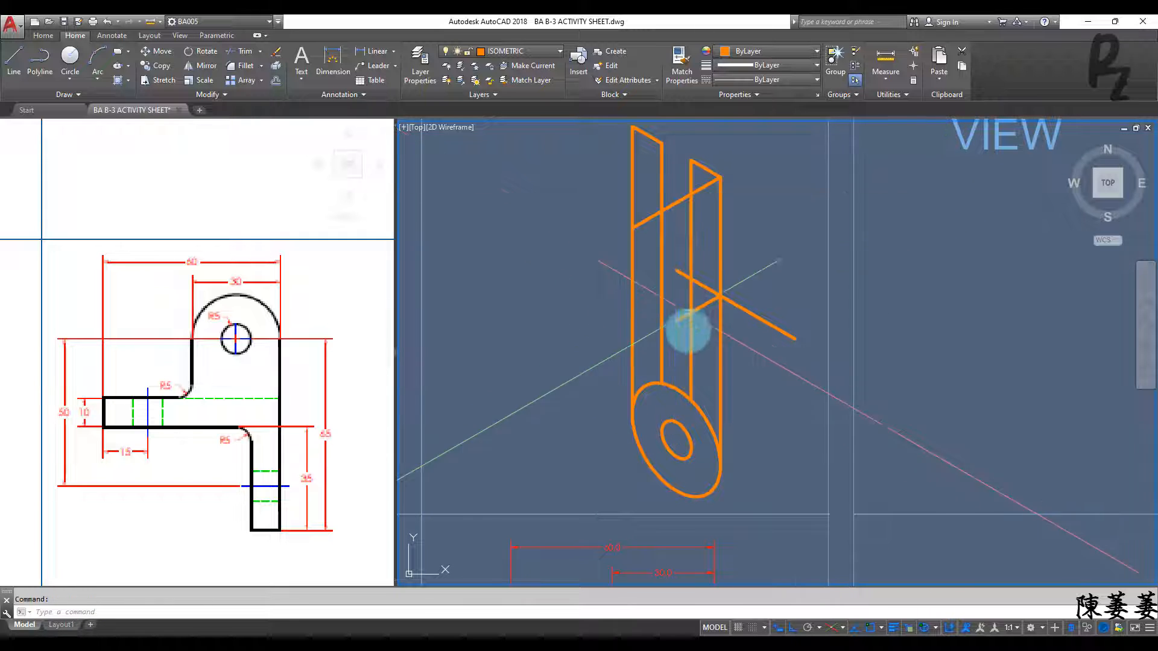
type("e")
key("space")
type("i")
key("Return")
left_click(676, 319)
key("F5")
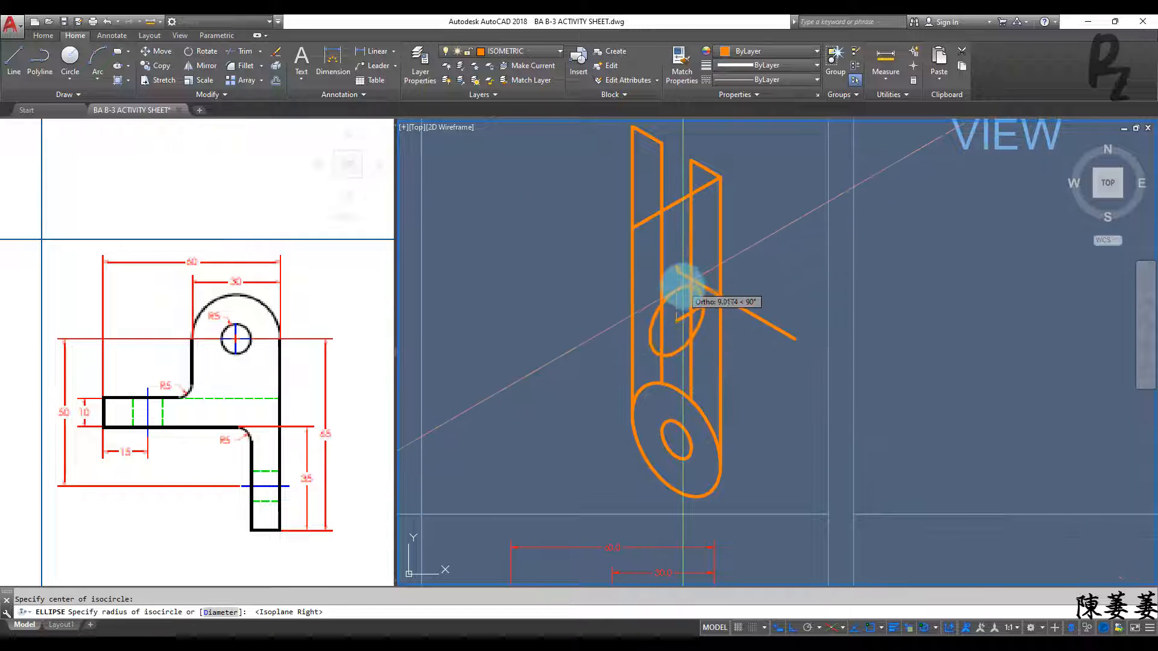
key("Escape")
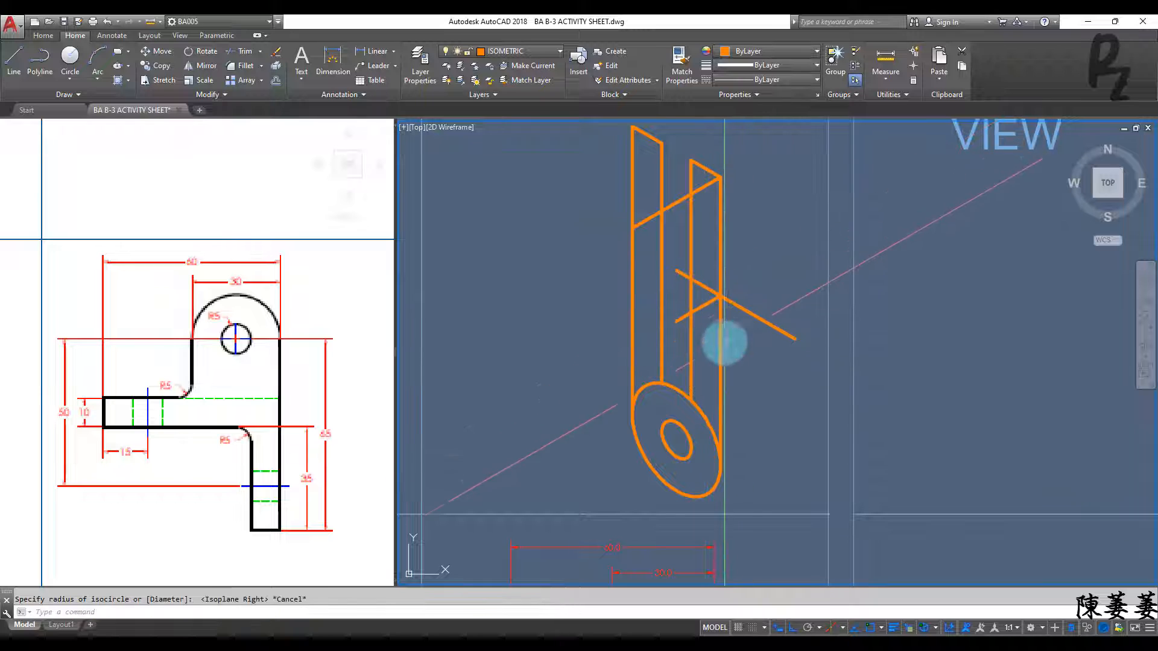
Erase the two remaining slanted construction lines crossing at the right prong's outer edge
left_click(735, 295)
left_click(705, 308)
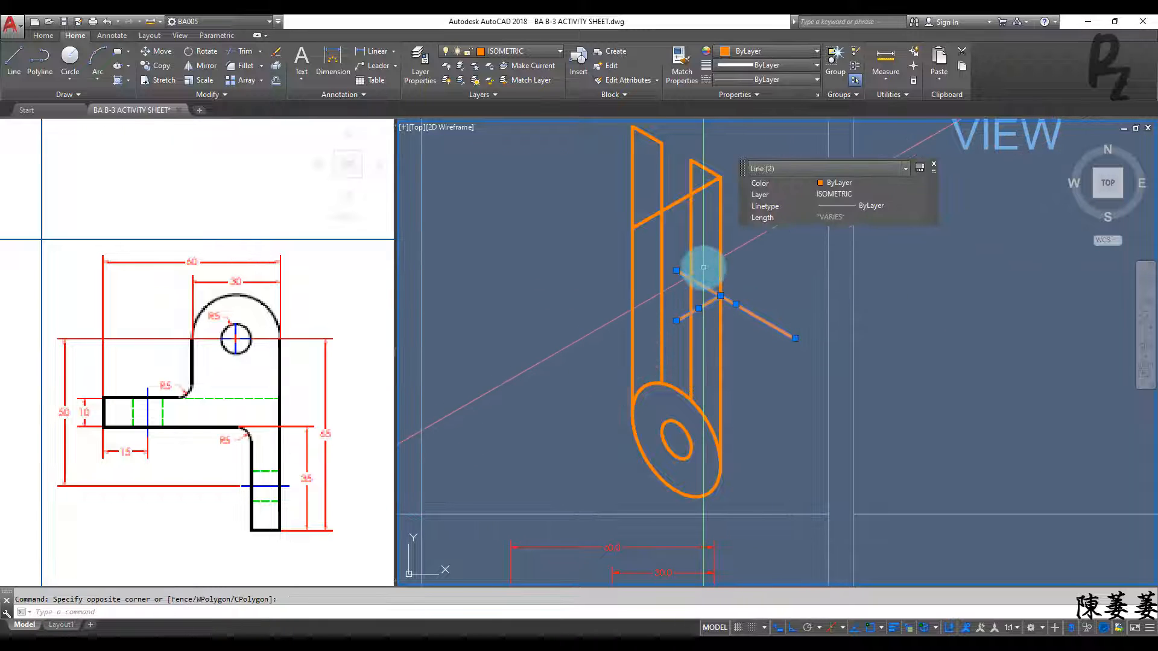
key("Return")
key("Escape")
Examine the reference's left side view dimensions and compare the prong heights with the drawn views of exercise 3.09
left_click(128, 394)
scroll(124, 392, "down", 2)
middle_click_drag(111, 389, 332, 361)
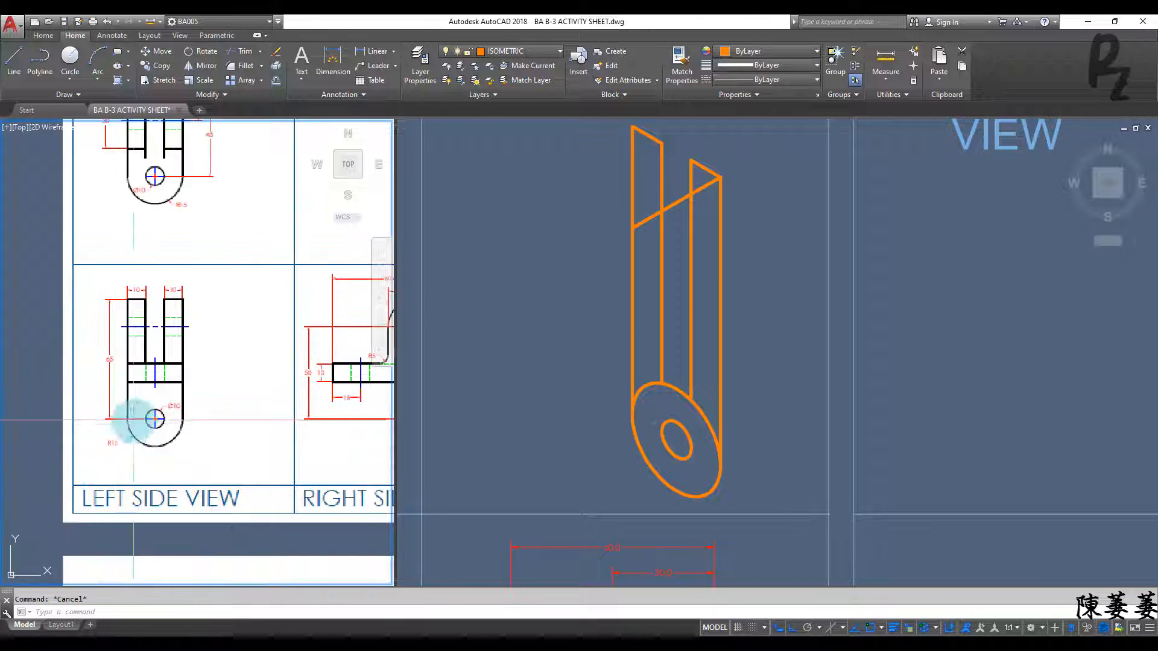
left_click(674, 444)
left_click(158, 362)
scroll(96, 359, "up", 3)
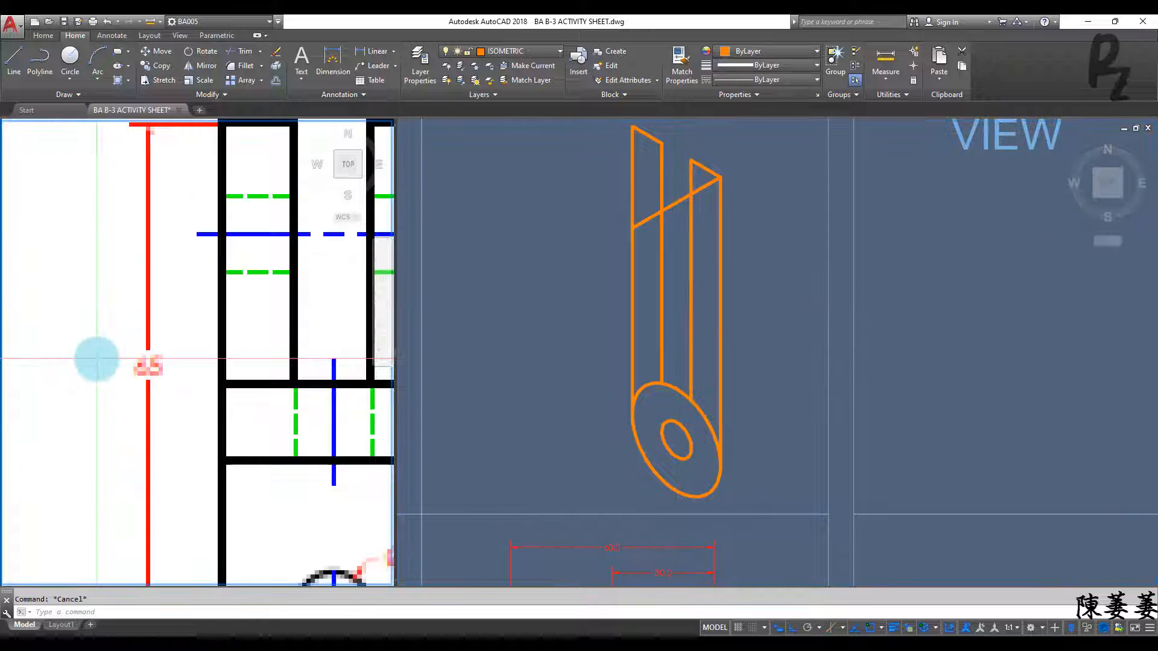
scroll(163, 361, "down", 4)
scroll(162, 361, "up", 1)
middle_click_drag(266, 360, 219, 360)
left_click(553, 326)
scroll(676, 297, "down", 6)
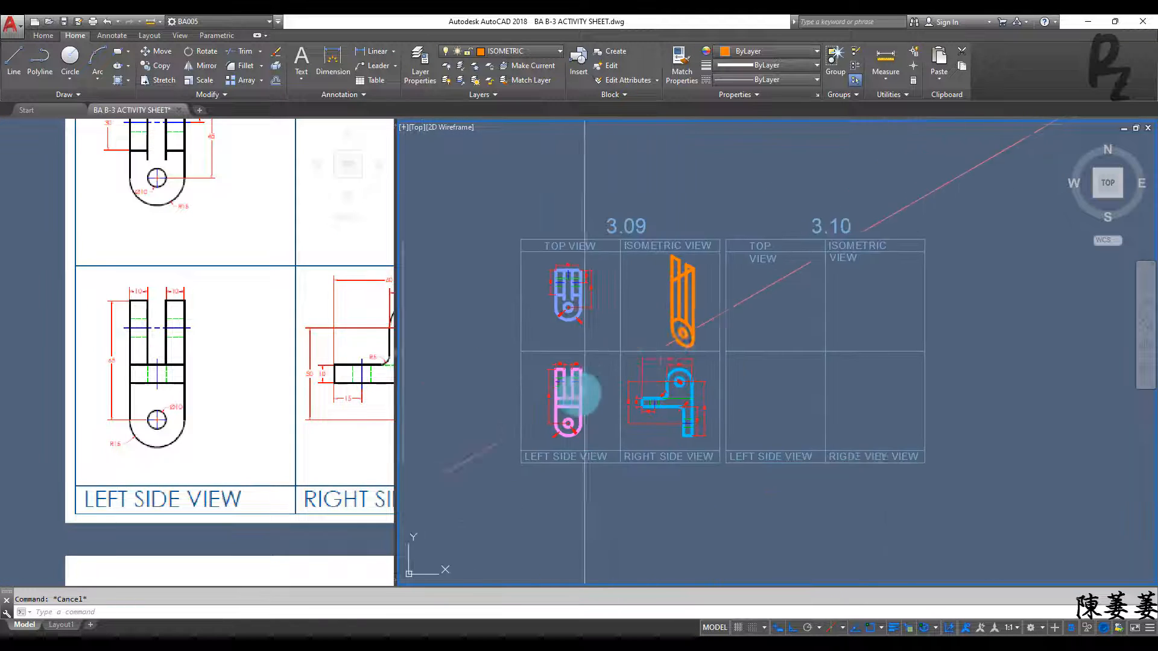
scroll(576, 394, "up", 10)
scroll(461, 410, "down", 8)
middle_click_drag(659, 333, 783, 288)
scroll(705, 302, "up", 6)
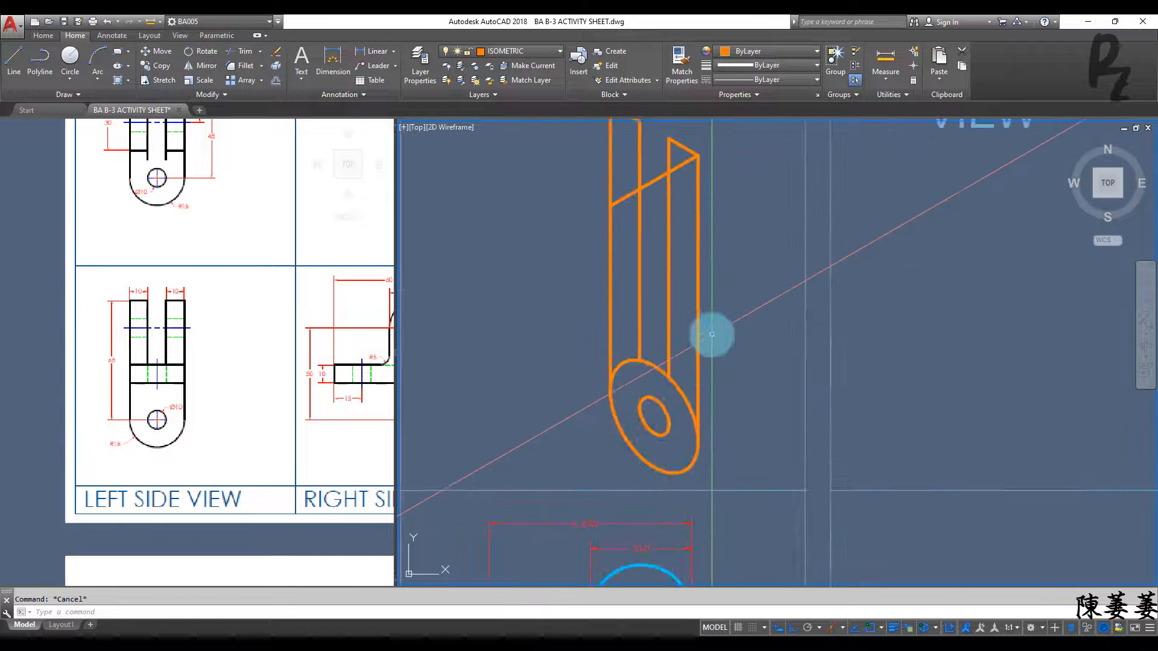
Move both prongs' top edges and the 30-long slanted line straight down along the prongs
left_click(690, 172)
left_click(679, 138)
middle_click_drag(668, 187, 667, 296)
left_click(632, 235)
left_click(621, 198)
type("m")
key("Return")
left_click(697, 259)
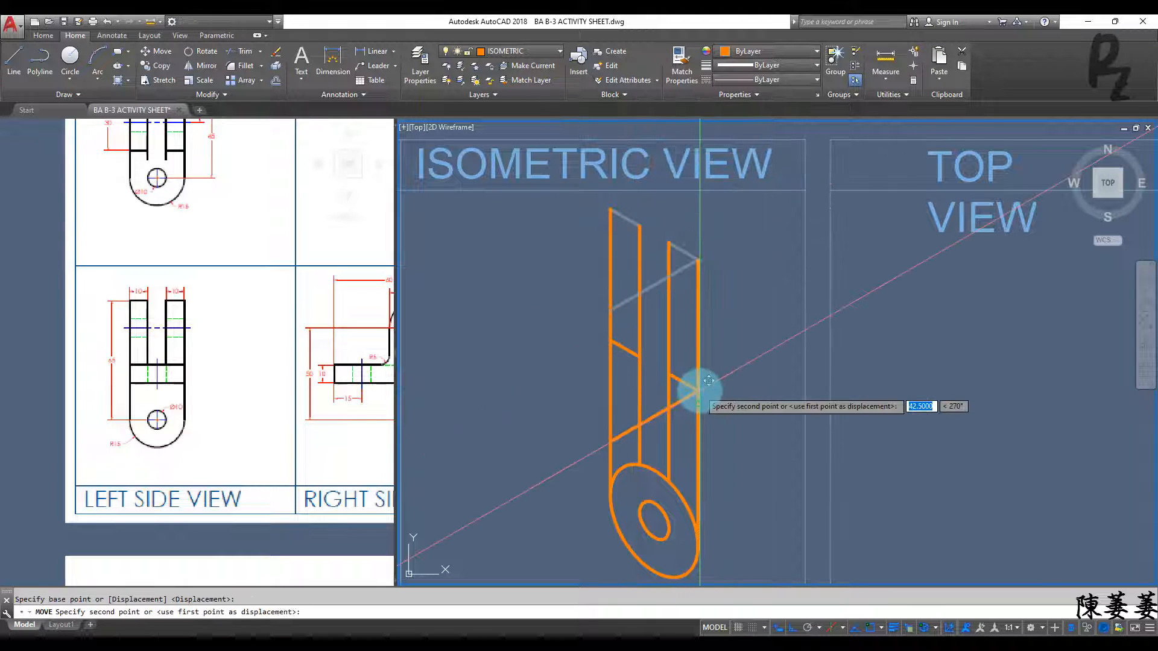
key("Escape")
Trim the vertical prong lines where they project above the lowered top edges
type("tr")
key("Return")
key("Return")
left_click(727, 285)
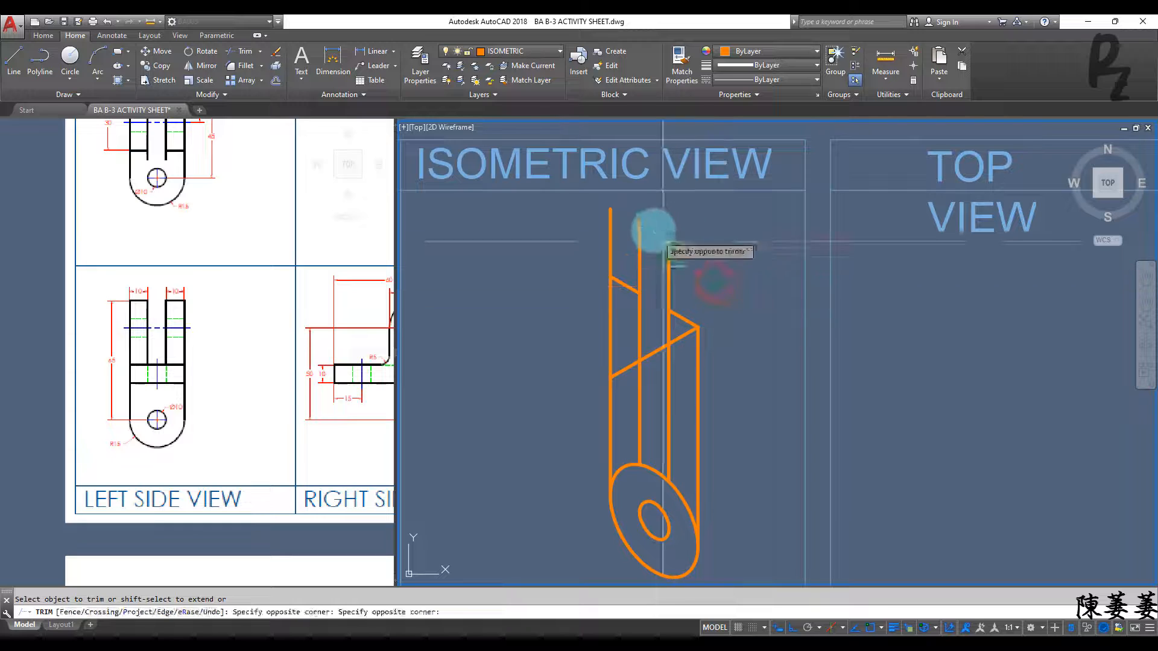
left_click(654, 234)
left_click(652, 251)
key("Escape")
Move the whole isometric figure vertically upward within its Isometric View cell
middle_click_drag(603, 365, 584, 224)
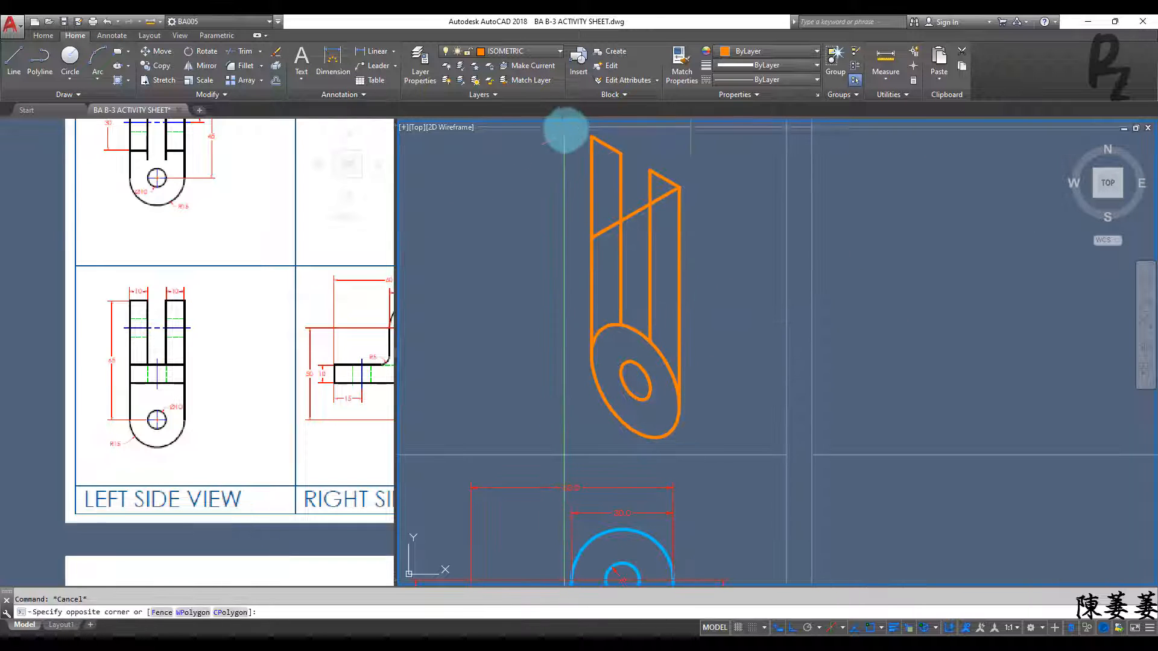
left_click(713, 444)
type("m")
key("Return")
left_click(635, 379)
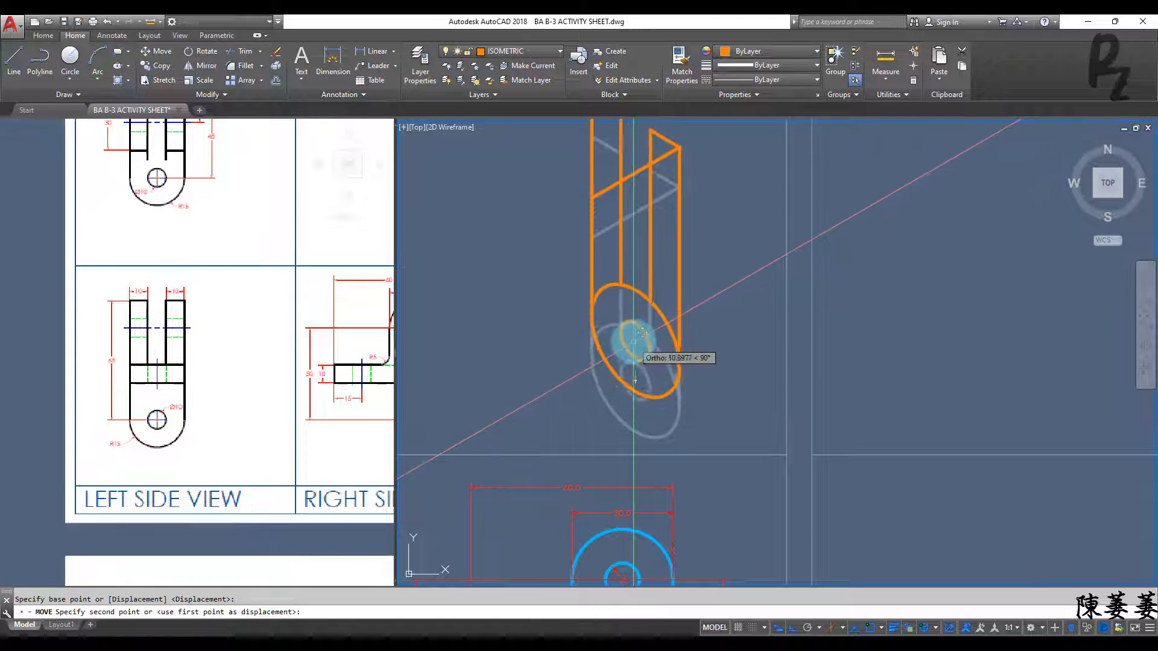
middle_click_drag(636, 210, 620, 336)
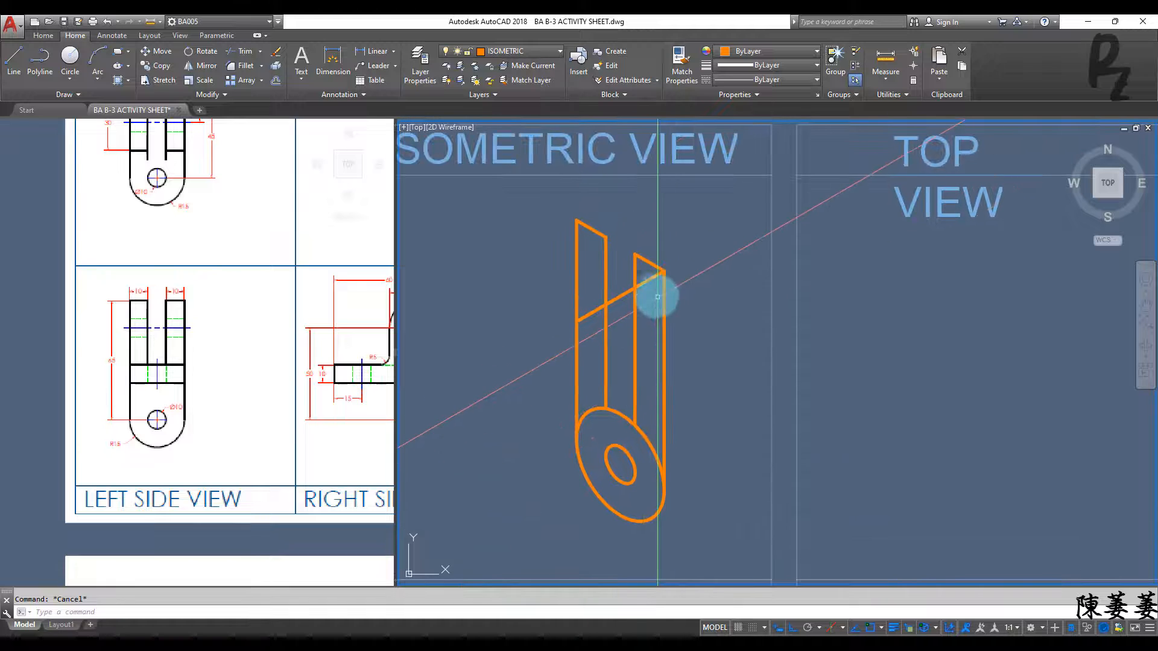
From the hole's centre, draw a vertical line 50 up, then continue it down and rightward past the right outer edge
type("l")
key("Return")
key("F5")
left_click(619, 465)
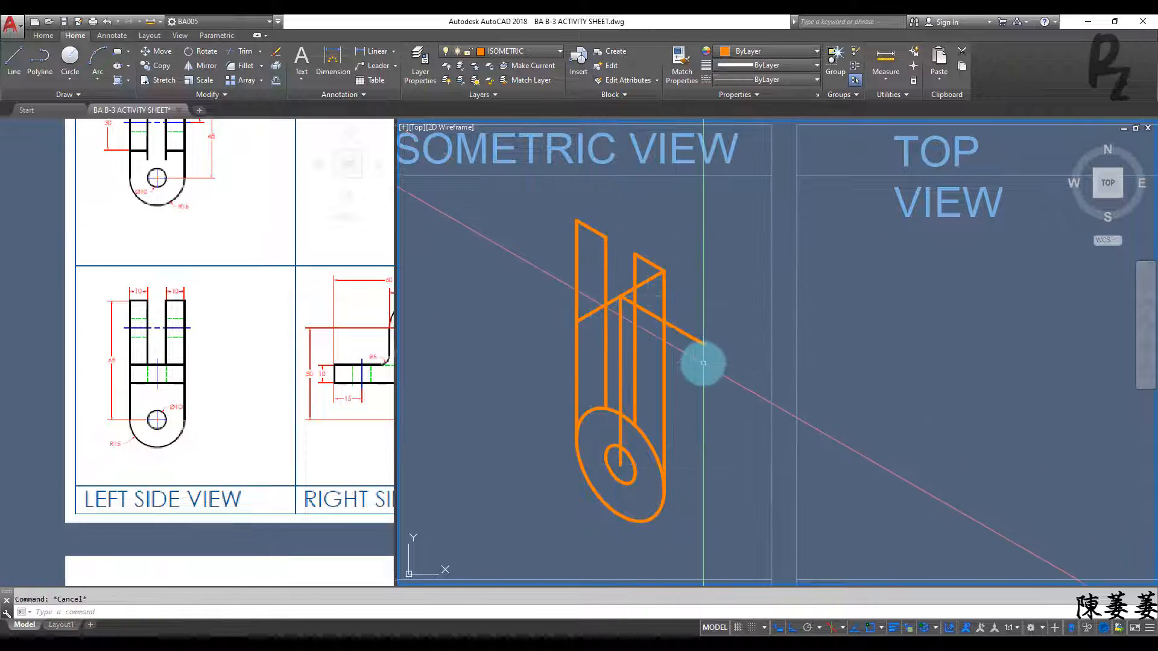
On the top isoplane, draw a 15-long line down-left from the helper line's crossing with the right edge, and erase the slanted helper
key("F5")
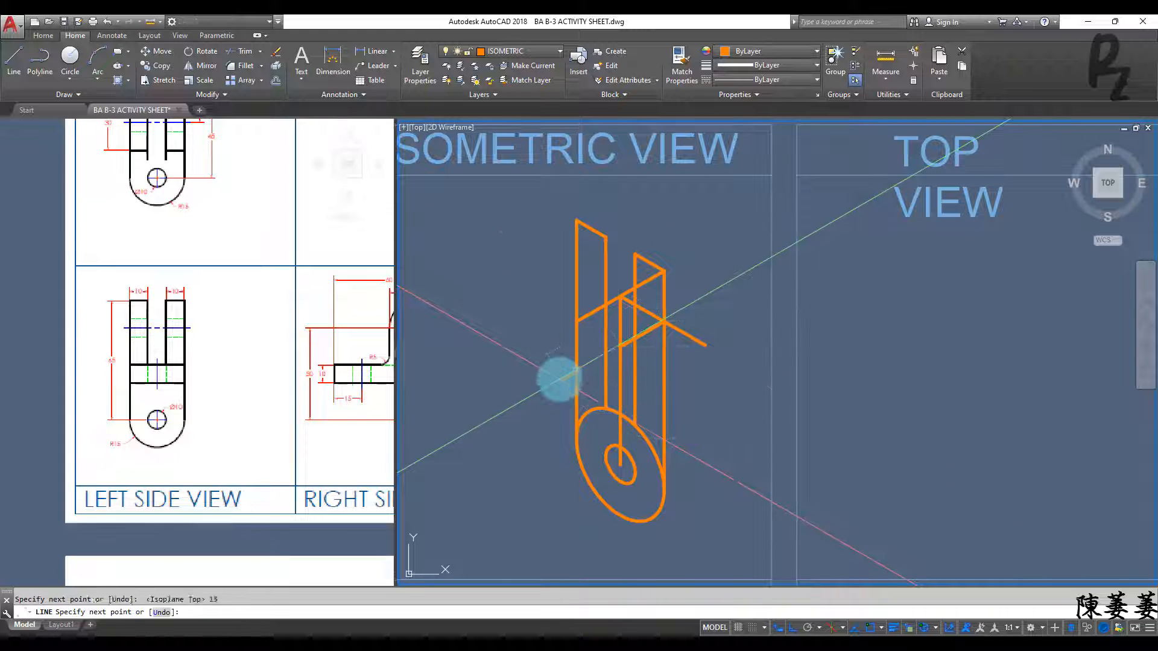
key("Escape")
scroll(664, 310, "up", 2)
left_click(722, 361)
left_click(708, 283)
key("Delete")
On the right isoplane, draw an isocircle centred on the 15-long line's inner end and reaching the vertical line's upper end
type("el")
key("Return")
type("i")
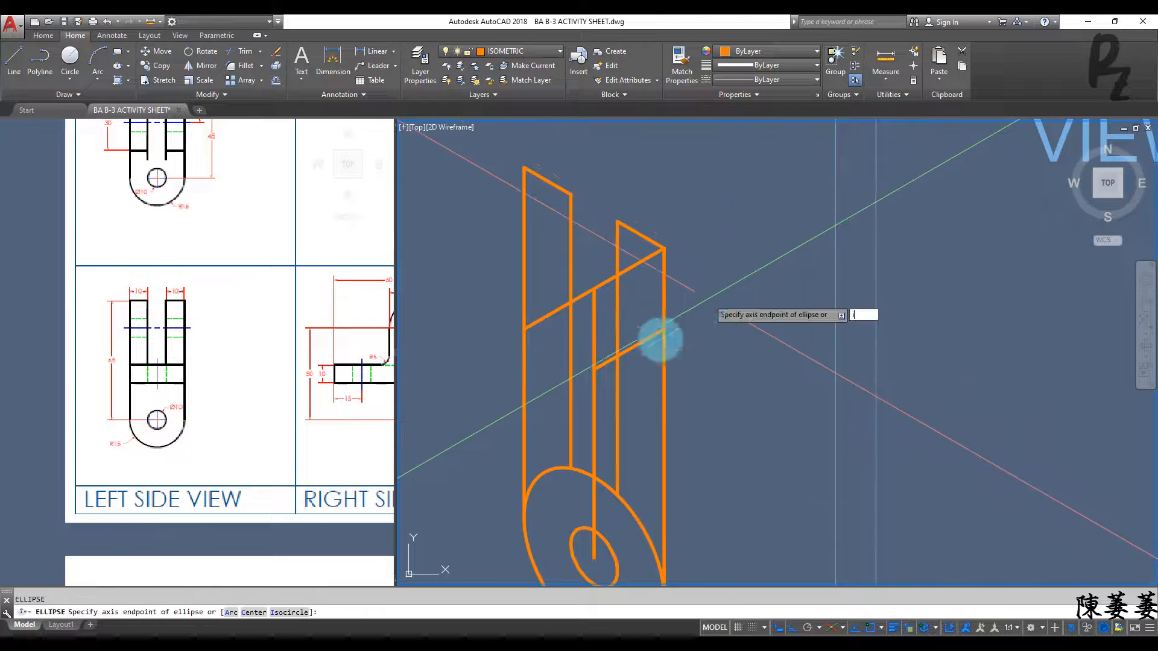
key("Return")
key("F5")
left_click(594, 369)
left_click(589, 293)
key("Escape")
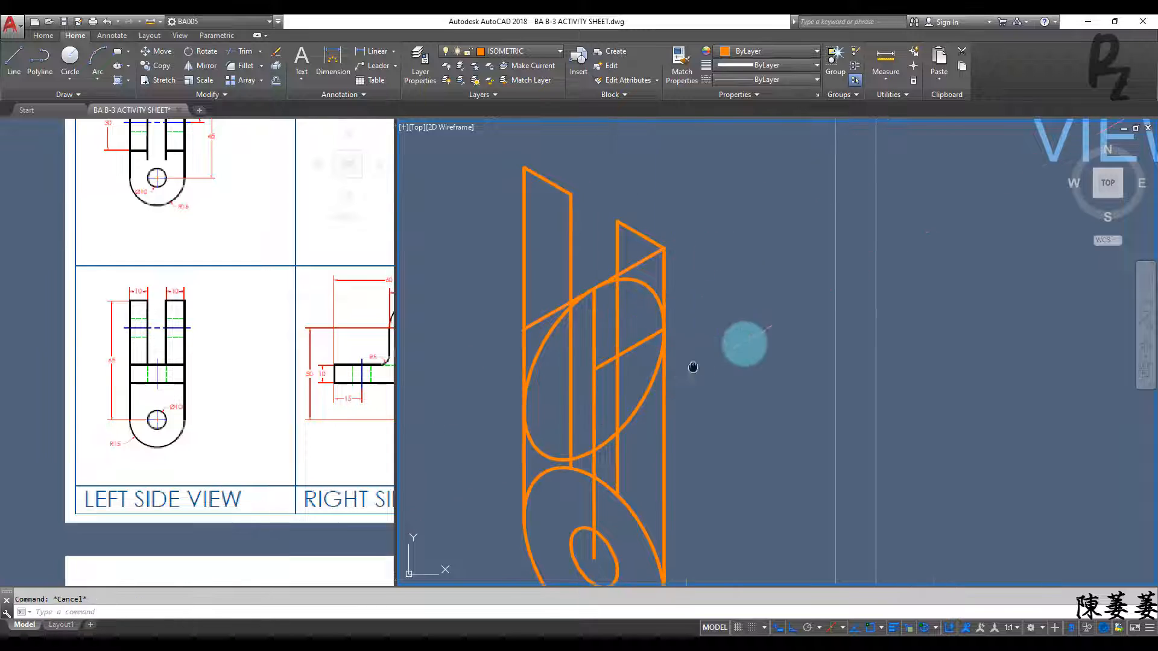
mouse_move(693, 368)
middle_mouse_down()
mouse_move(633, 310)
mouse_move(704, 255)
mouse_move(713, 277)
mouse_move(694, 266)
middle_mouse_up()
mouse_move(698, 324)
middle_mouse_down()
mouse_move(690, 284)
mouse_move(703, 299)
middle_mouse_up()
middle_click_drag(636, 352, 693, 291)
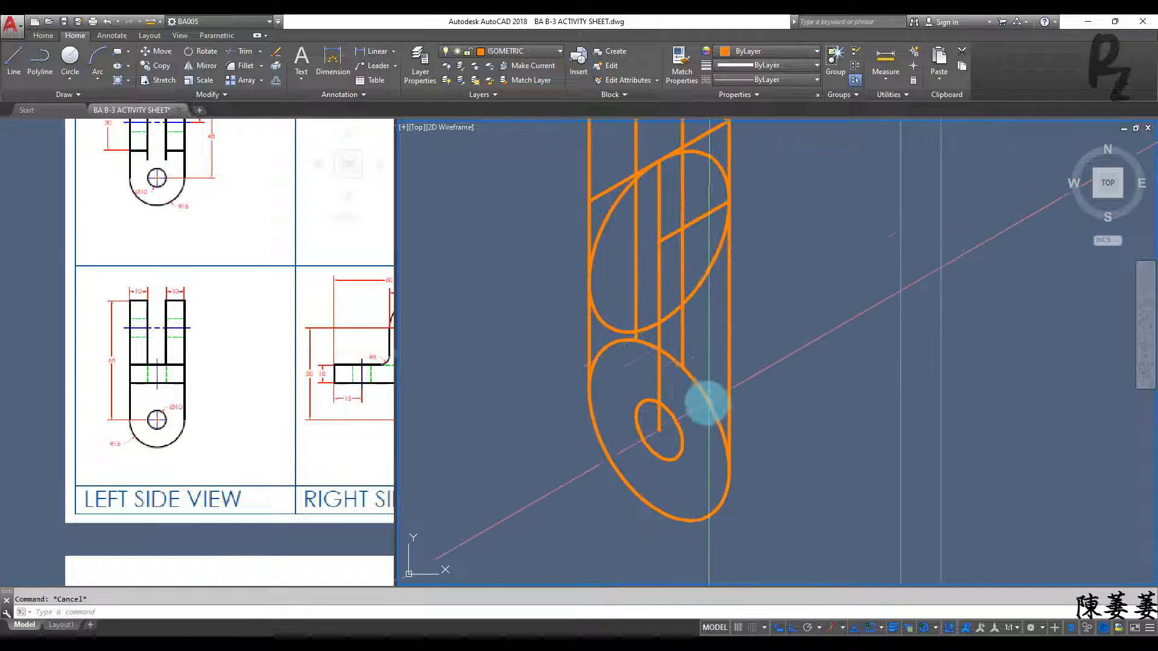
Copy the two lower isocircles and the right outer edge 10 down and leftward to form the leg's front face
type("c")
key("Escape")
left_click(715, 413)
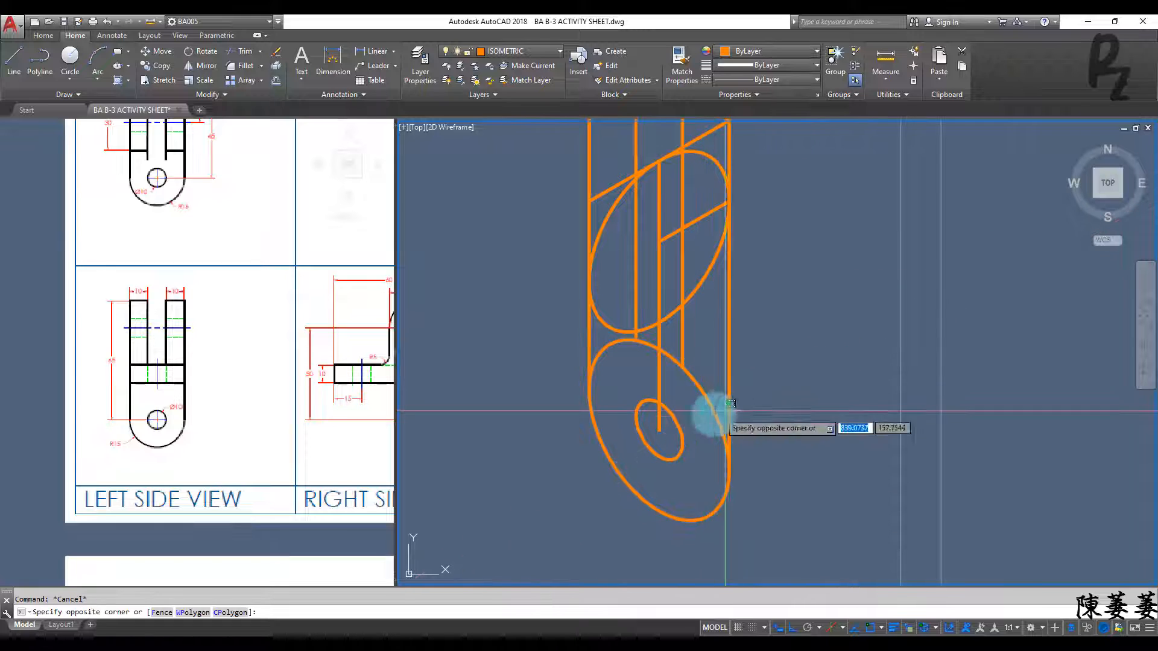
left_click(680, 465)
type("co")
key("Return")
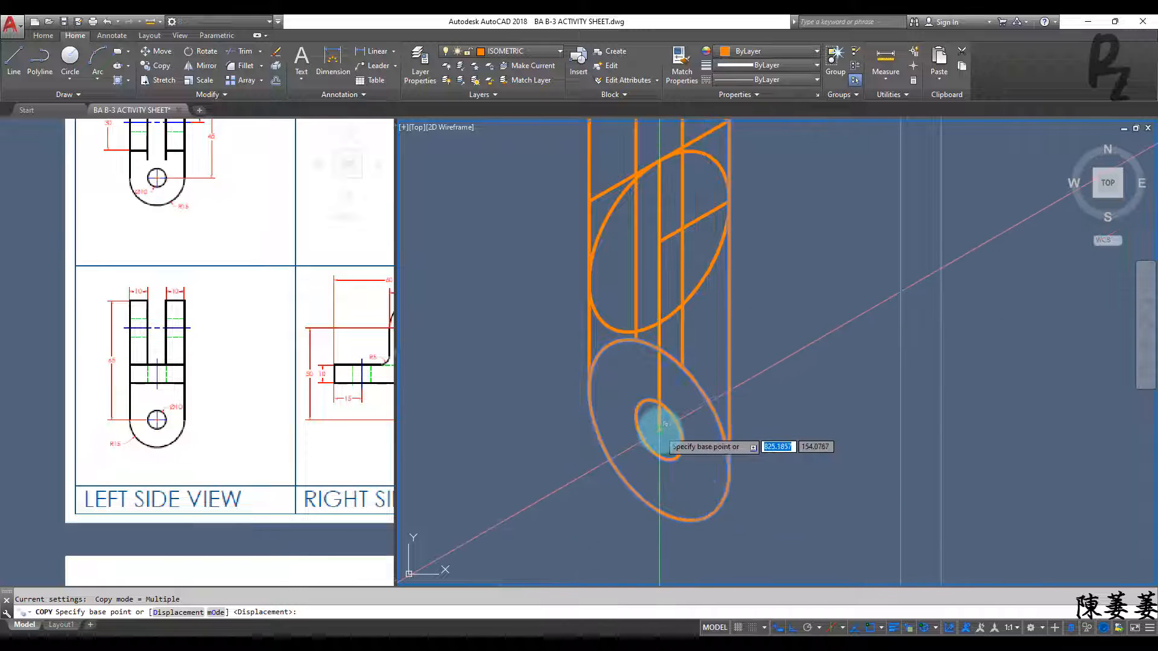
left_click(664, 424)
key("Return")
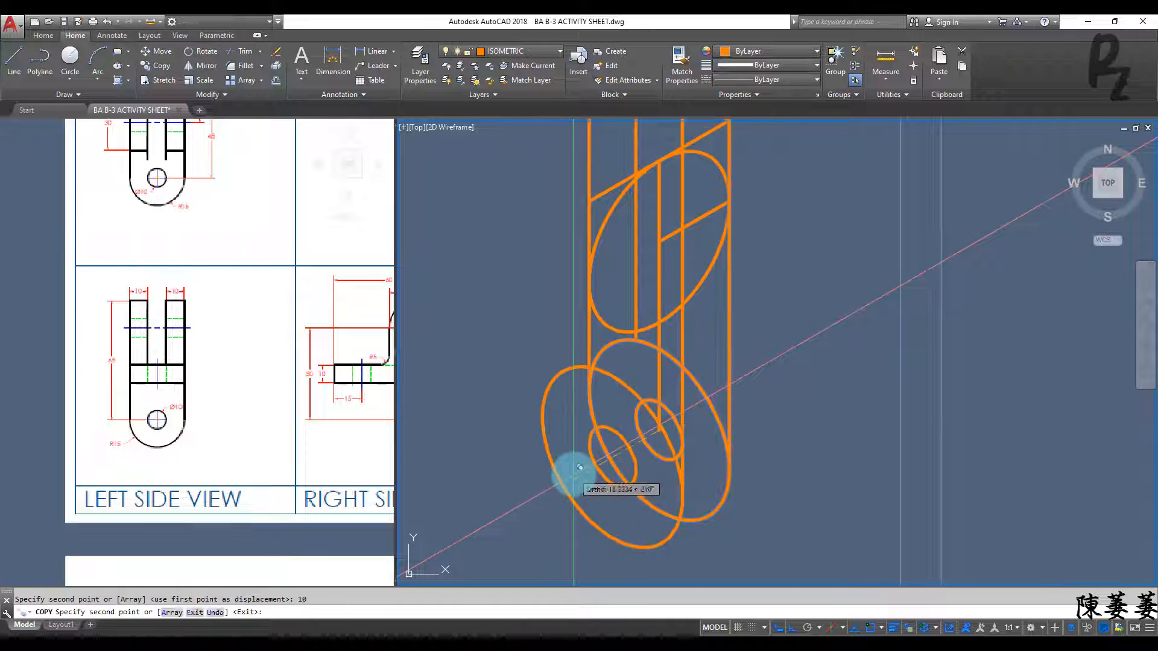
Draw a line joining the undersides of the two large lower isocircles, and erase the rear small hole isocircle
key("Escape")
type("l")
key("Return")
left_click(662, 542)
left_click(708, 516)
key("Return")
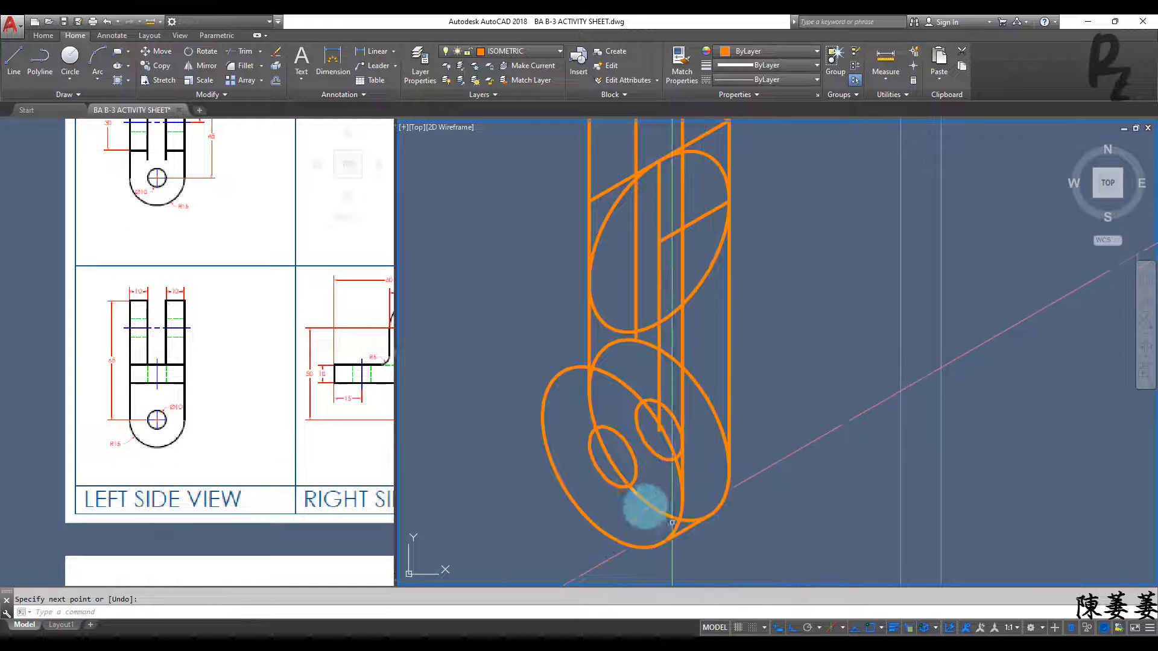
key("Escape")
left_click(646, 445)
key("Delete")
On the left isoplane, copy the front face's right vertical edge 30 up and leftward to form its left edge
middle_click_drag(693, 369, 681, 408)
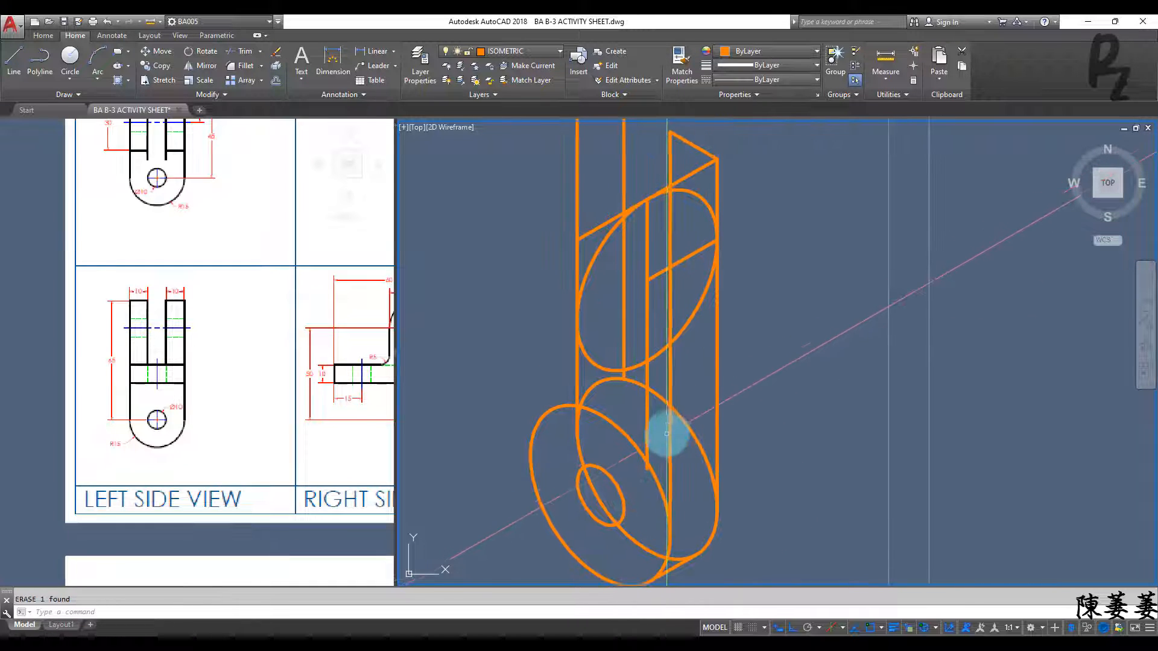
left_click(671, 435)
type("c")
key("Return")
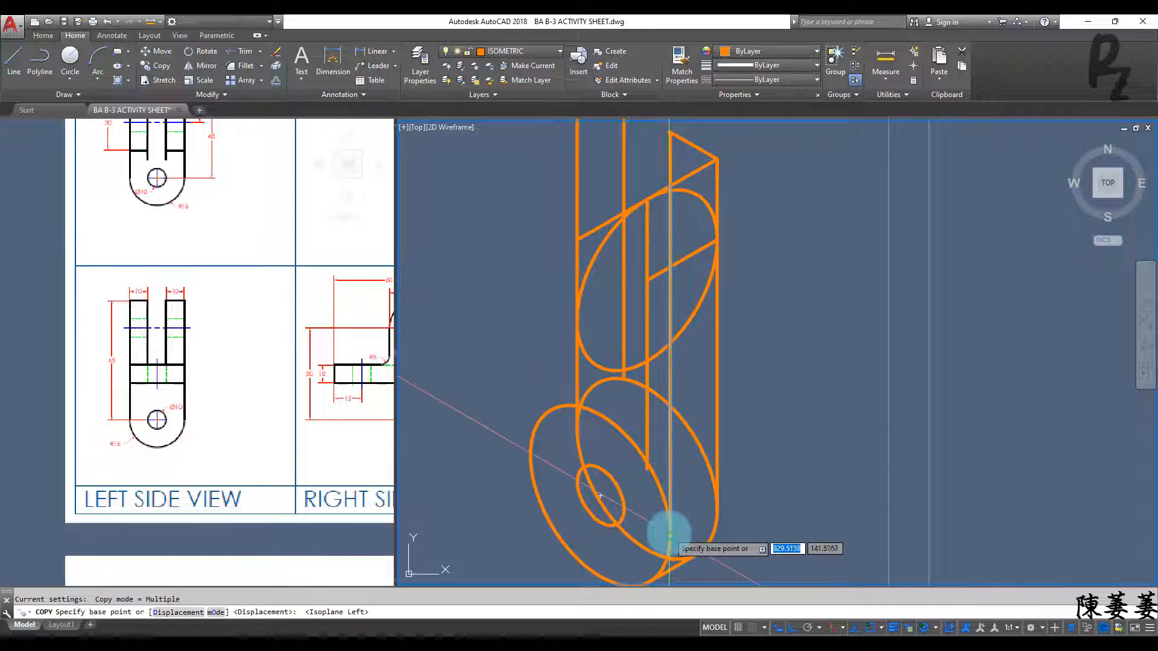
left_click(670, 535)
type("30")
key("Return")
key("Escape")
Erase the 30-long slanted line running down-left from the right prong's outer top corner
scroll(711, 362, "down", 3)
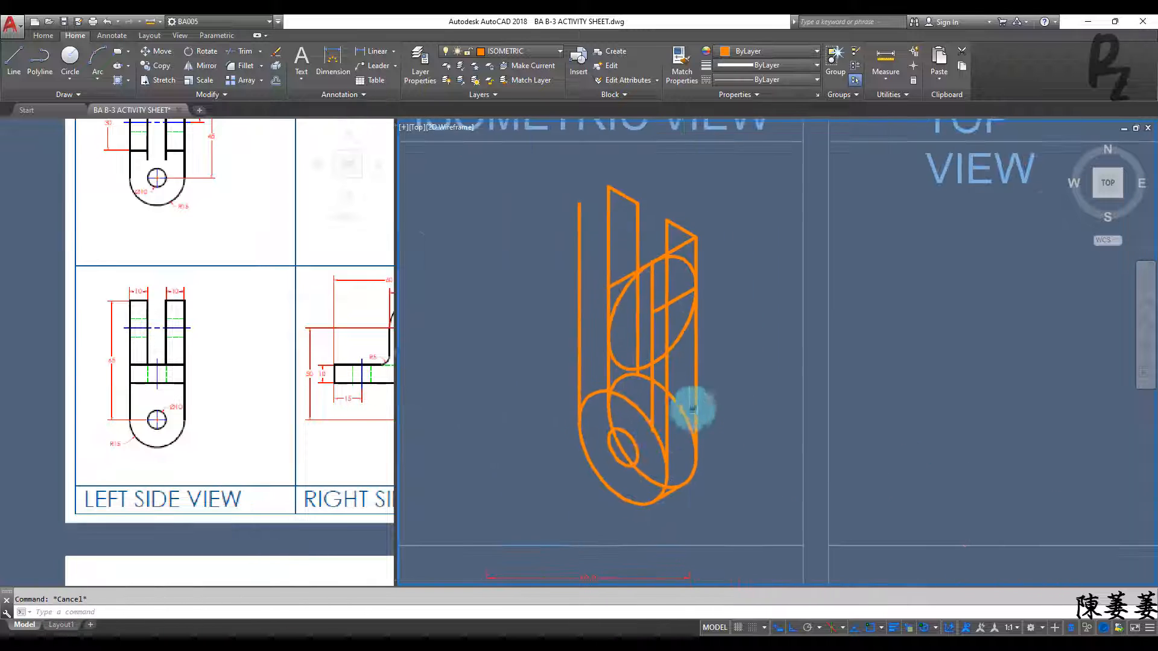
scroll(685, 354, "up", 4)
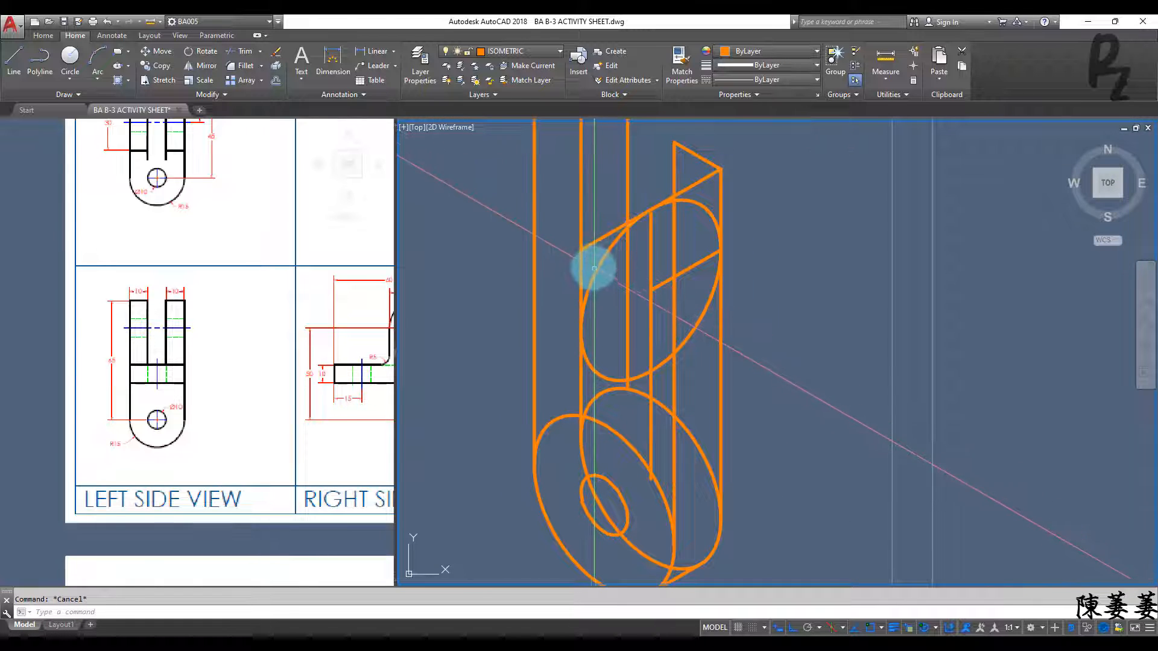
left_click(597, 243)
type("e")
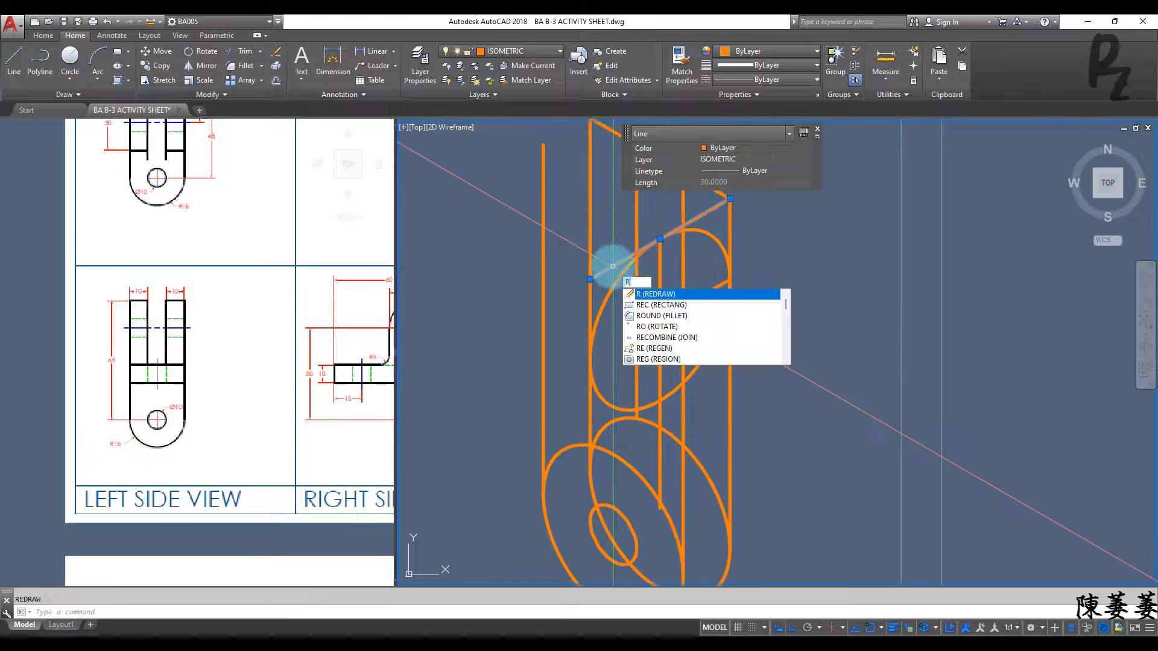
key("Return")
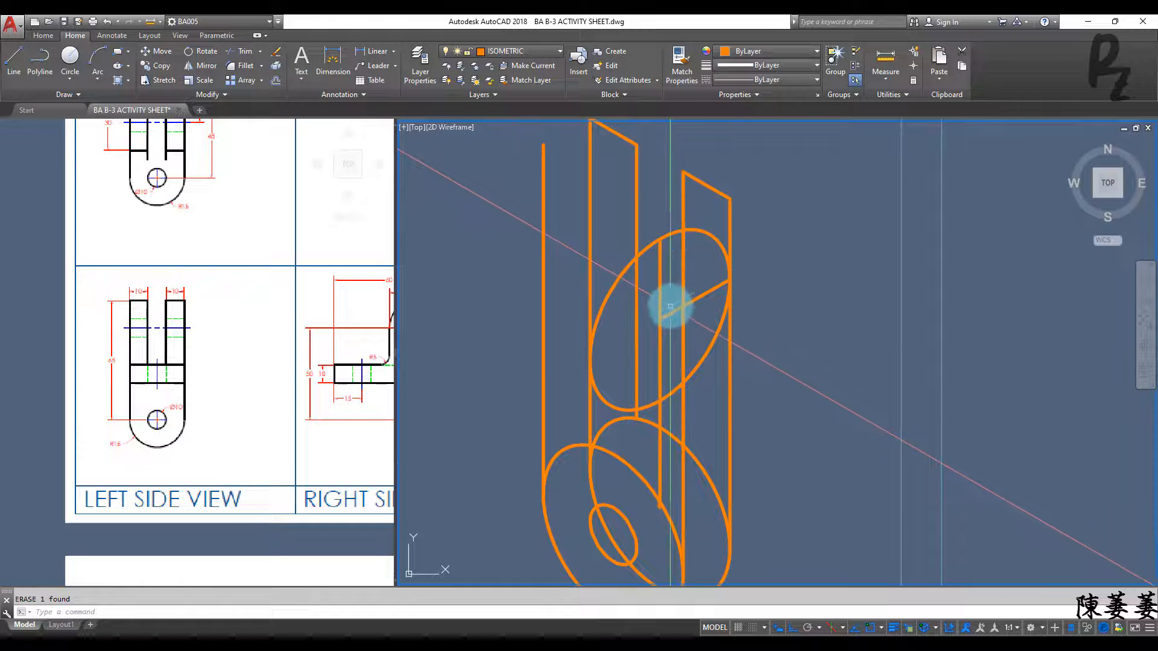
Draw a 10-diameter isocircle concentric with the large upper isocircle on the right prong
type("el")
key("Return")
type("i")
key("Return")
left_click(660, 320)
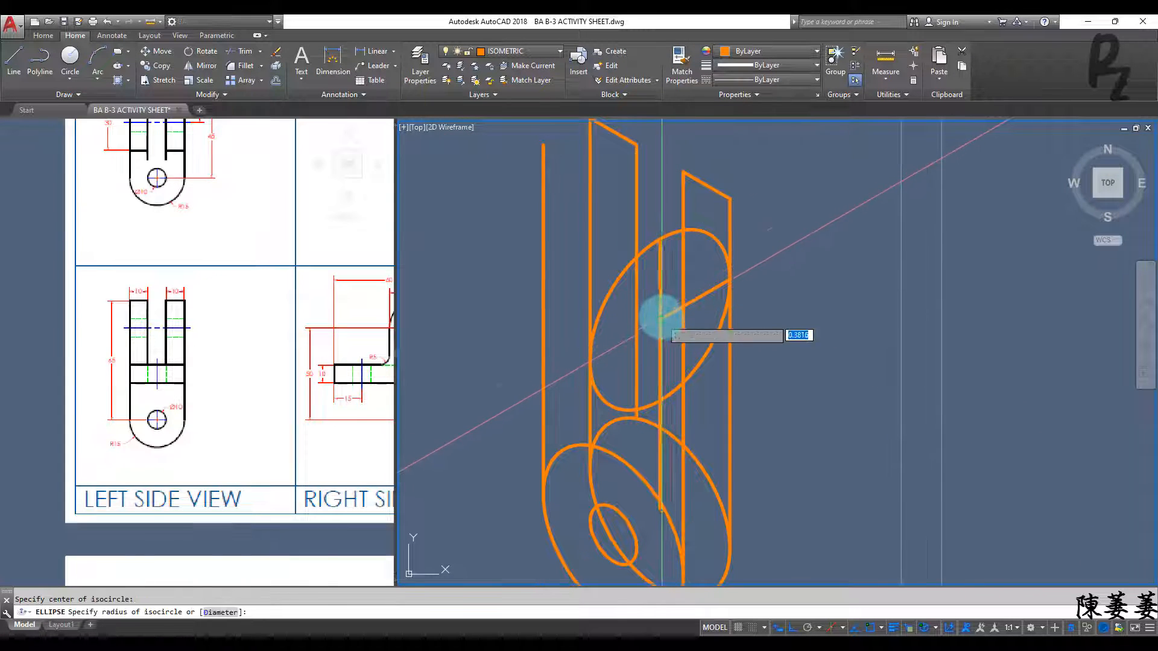
type("d")
key("Return")
type("10")
key("Return")
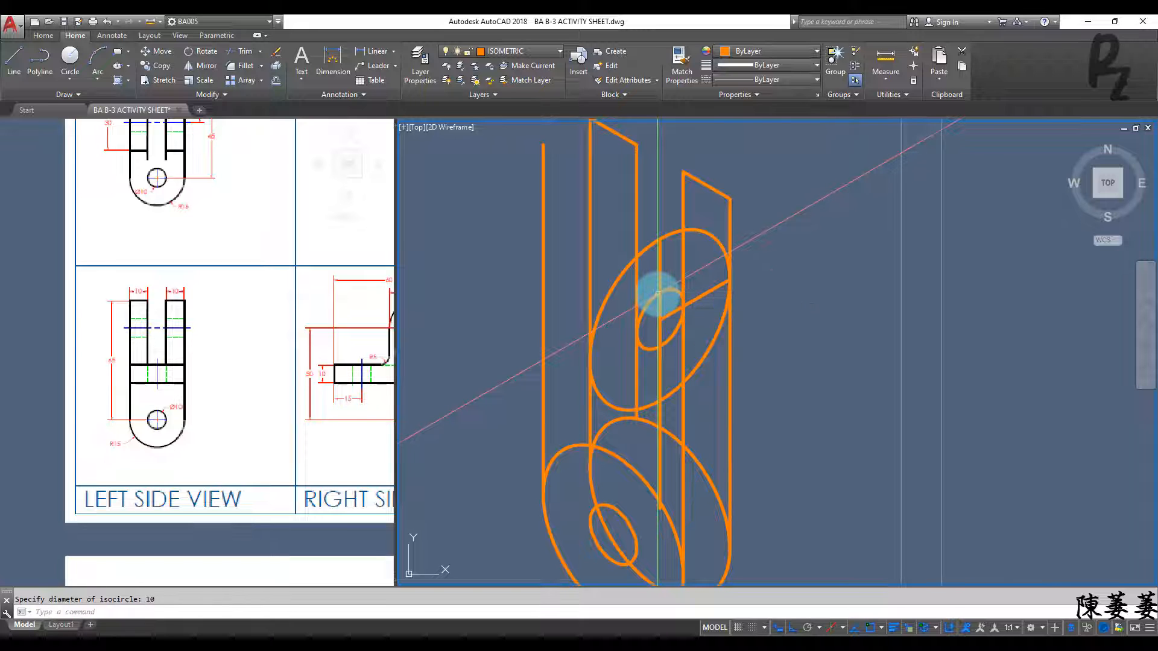
key("Escape")
On the left isoplane, draw a line straight up from the lower hole's centre, followed by a 15-long line down-right to the front face's edge
middle_click_drag(707, 304, 685, 260)
middle_click_drag(600, 339, 594, 305)
scroll(620, 355, "down", 1)
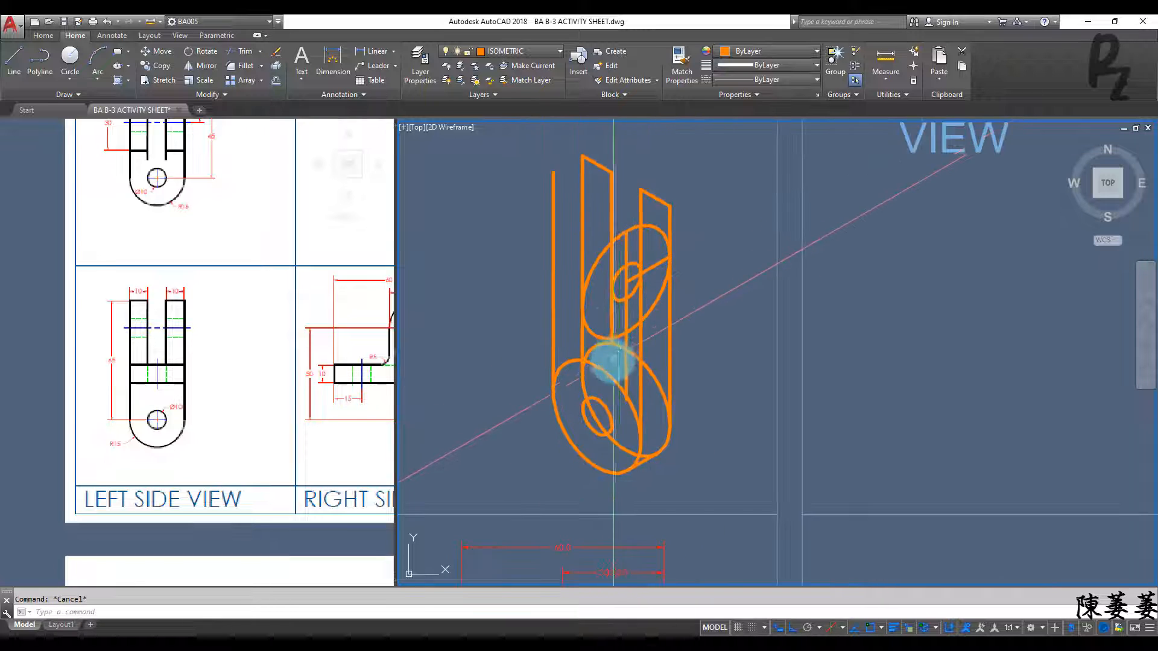
middle_click_drag(611, 362, 640, 333)
left_click(319, 372)
middle_click_drag(382, 414, 297, 369)
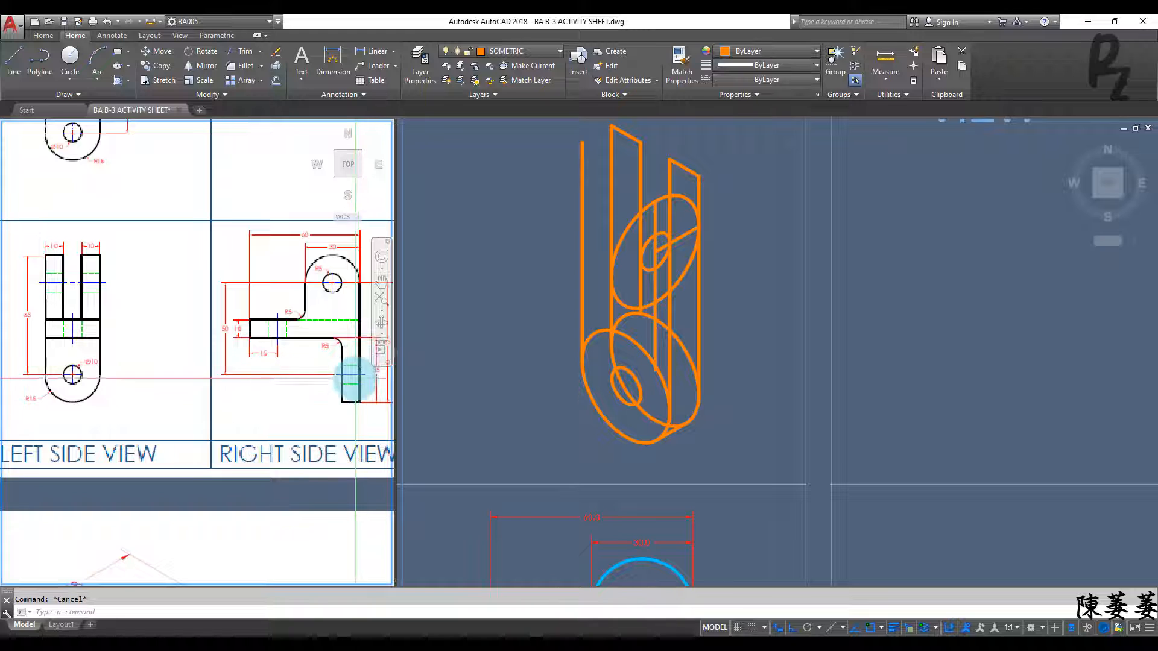
left_click(667, 421)
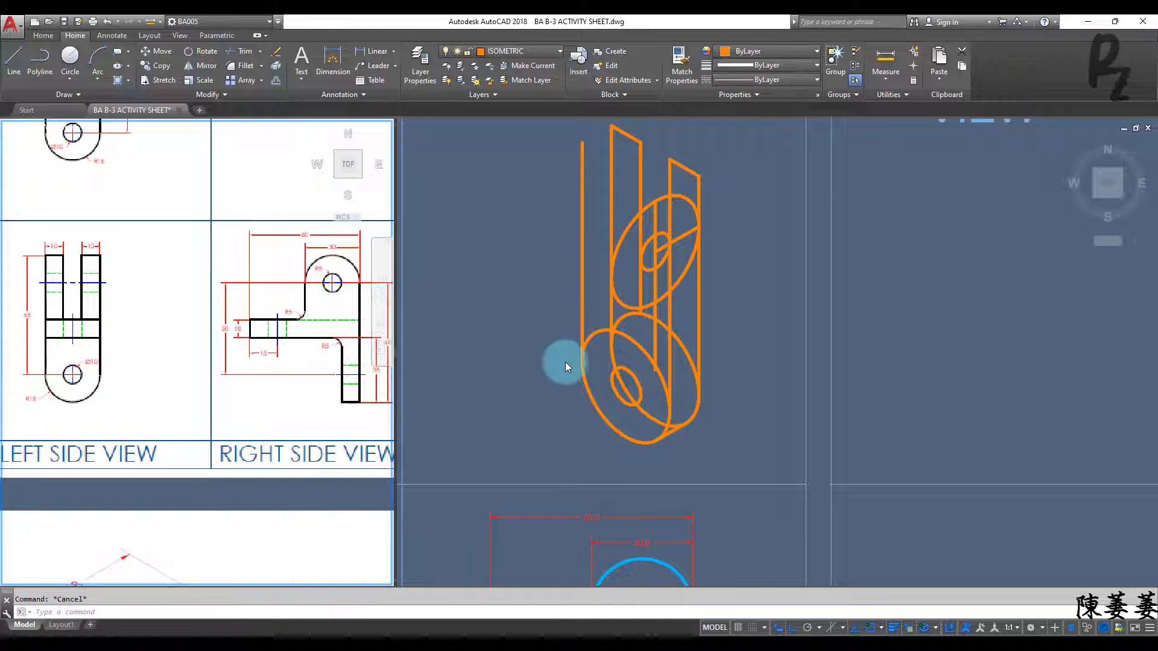
type("l")
key("Return")
left_click(628, 400)
key("F5")
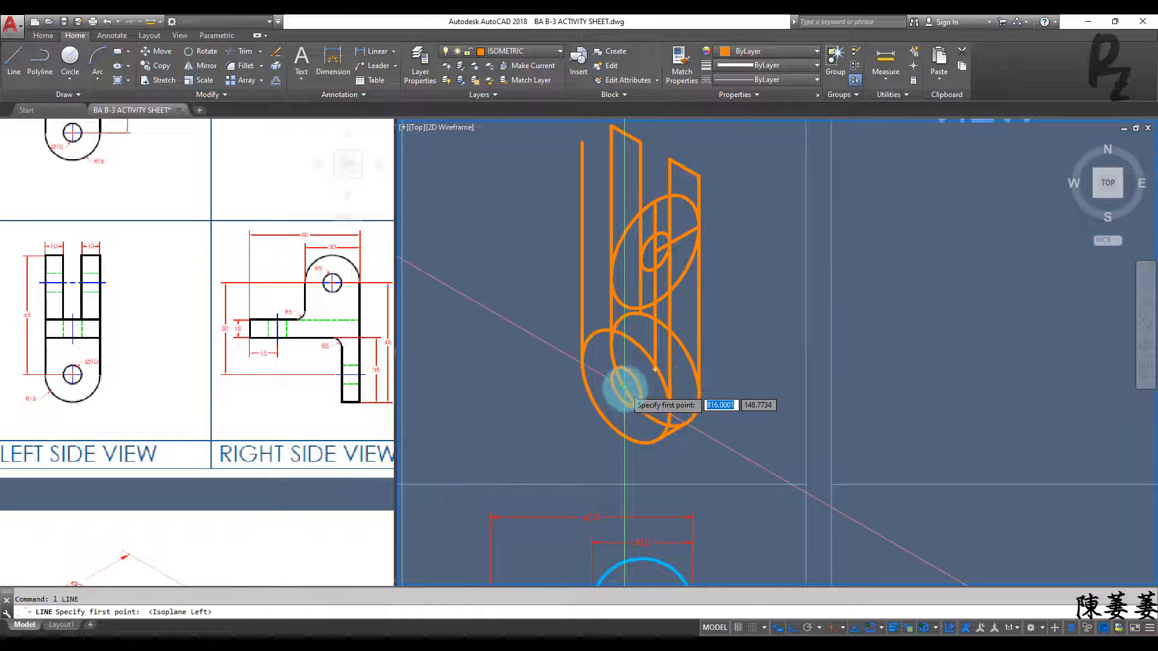
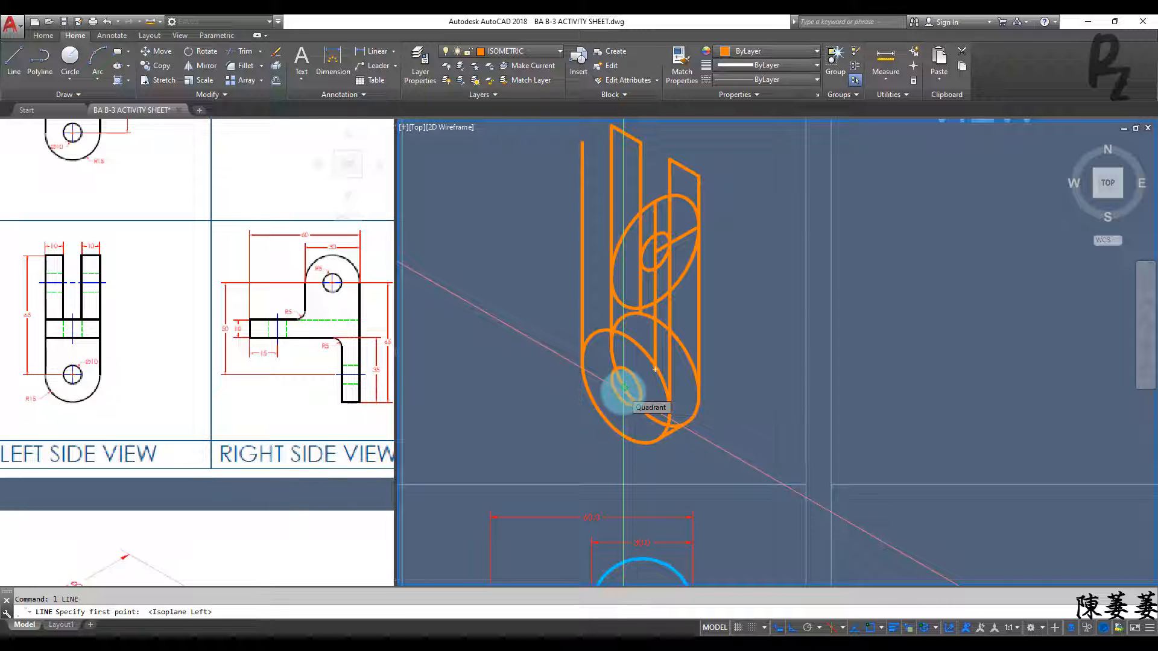
type("cen")
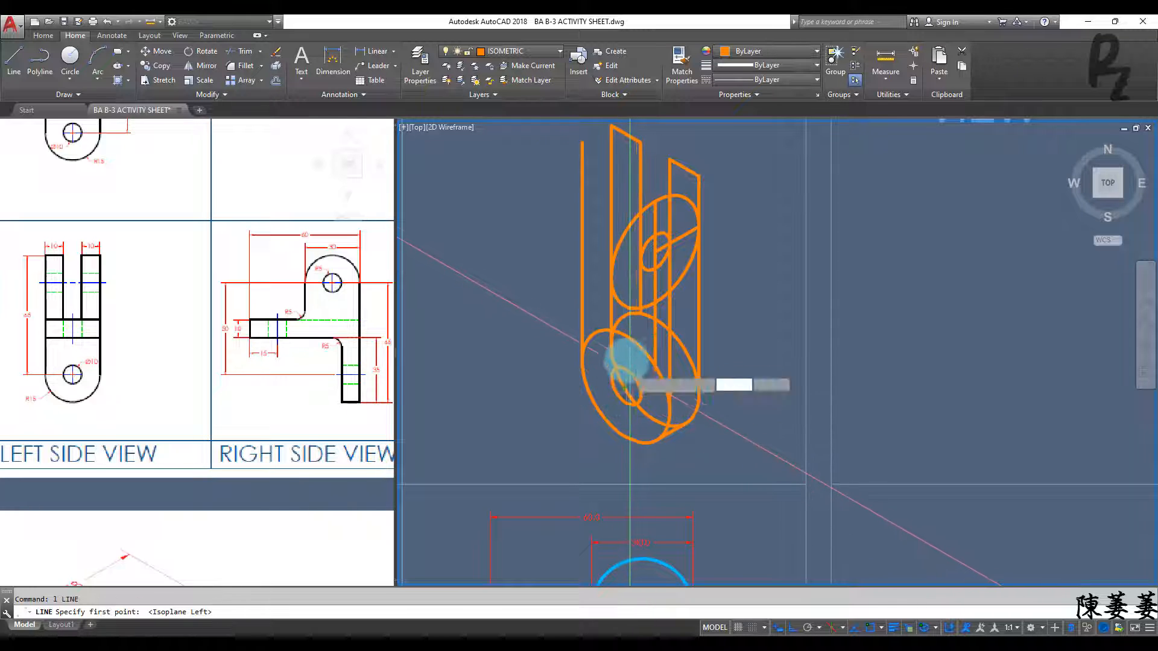
key("Return")
left_click(625, 386)
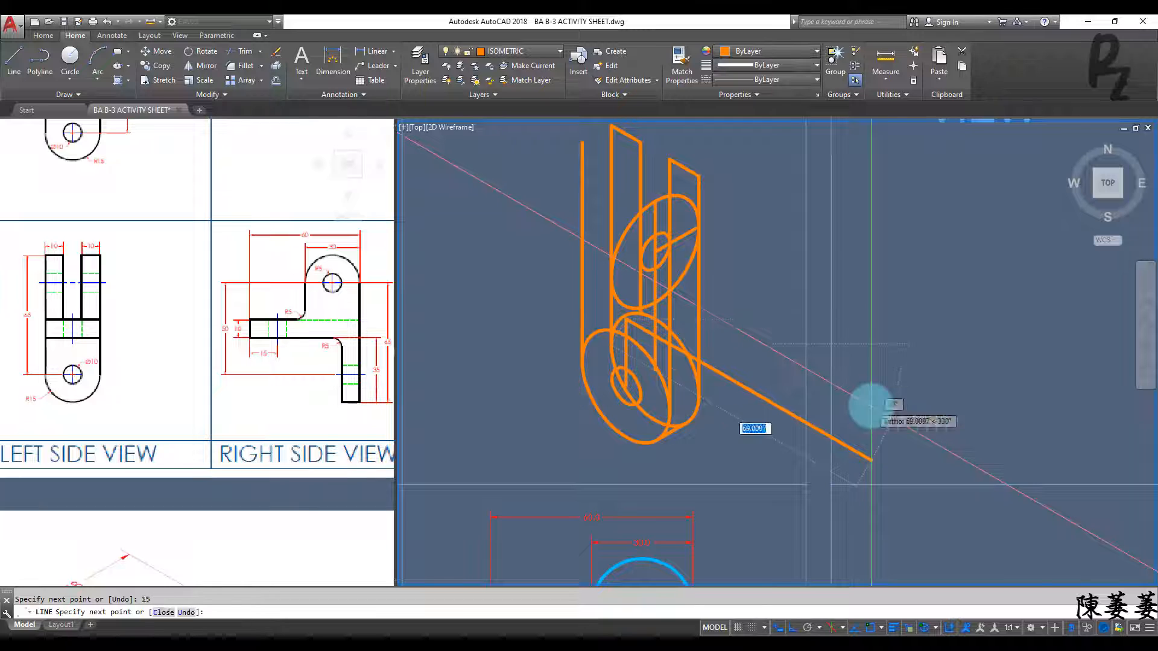
key("Return")
Extend the 15-long slanted line to the front face's left vertical edge
scroll(609, 300, "up", 1)
middle_click_drag(626, 313, 628, 342)
type("ex")
key("Return")
right_click(646, 381)
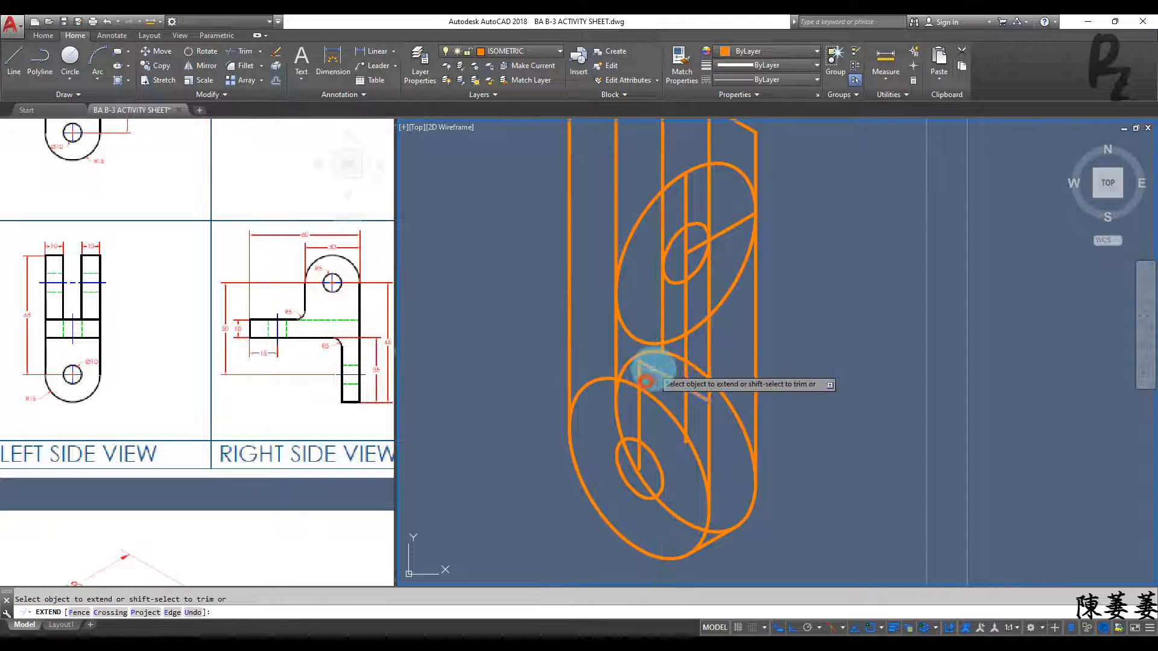
key("Escape")
middle_click_drag(667, 394, 633, 331)
scroll(629, 369, "down", 2)
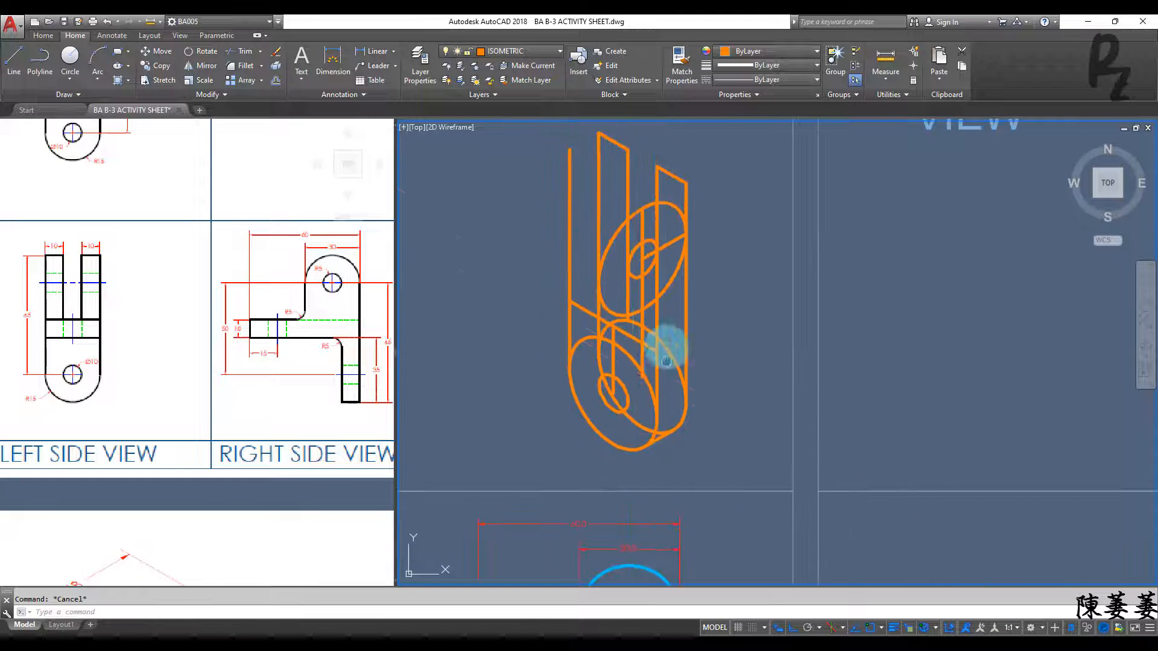
On the top isoplane, outline the plate's underside from the slanted line's right end, with a 30-wide outer end, closing at its left end
scroll(655, 414, "up", 2)
key("F5")
type("l")
key("Return")
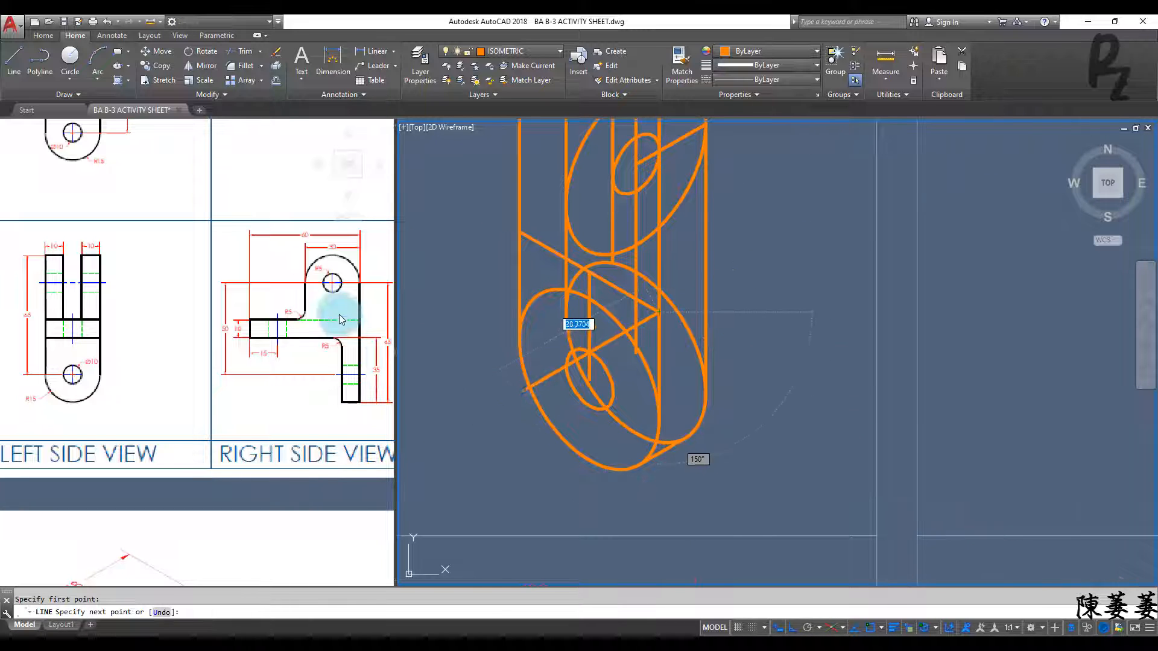
middle_click_drag(414, 419, 563, 332)
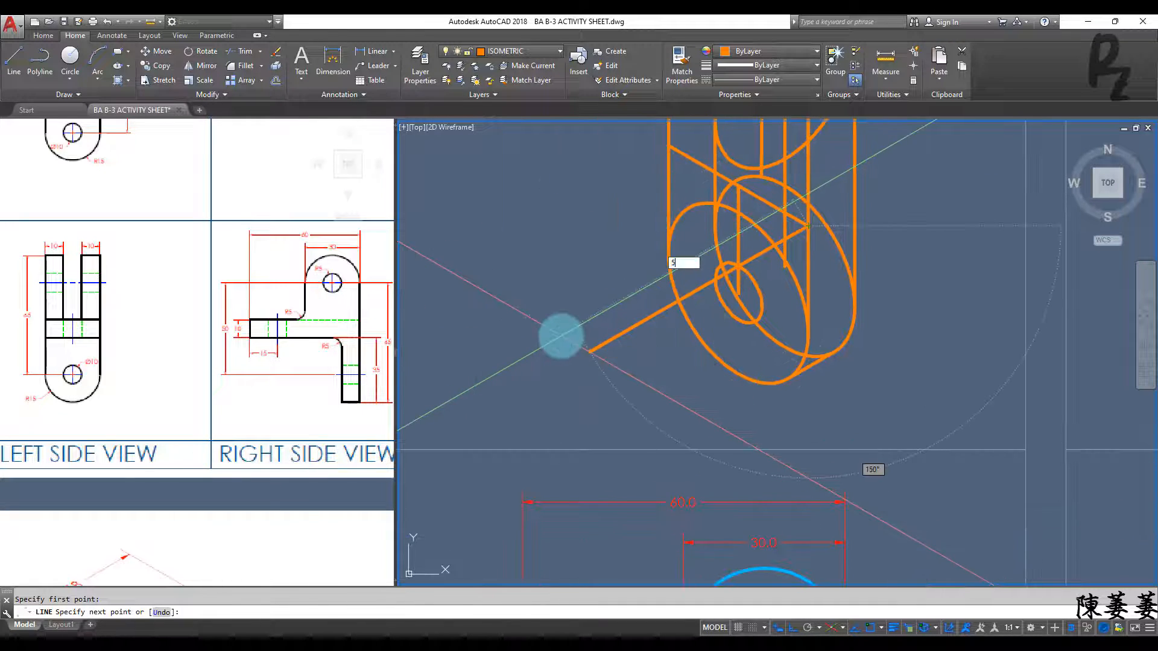
type("30")
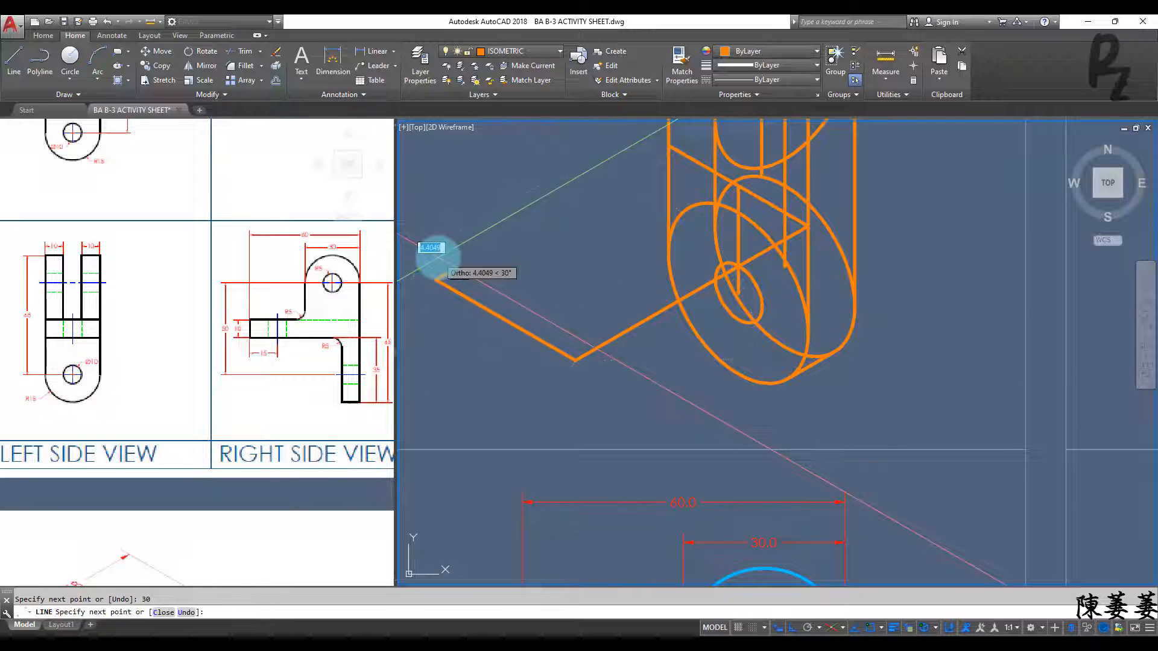
left_click(676, 148)
key("Escape")
middle_click_drag(513, 315, 538, 366)
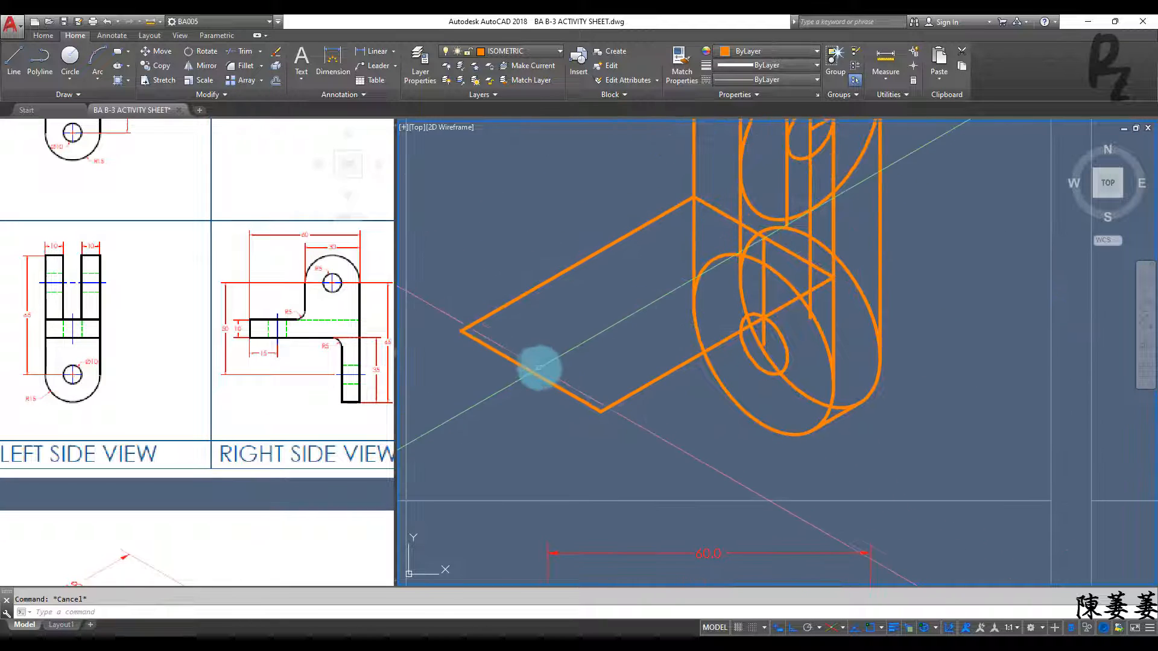
Draw a 15-long line inward from the midpoint of the plate's outer end, and centre a 15-radius isocircle on its inner end
left_click(531, 370)
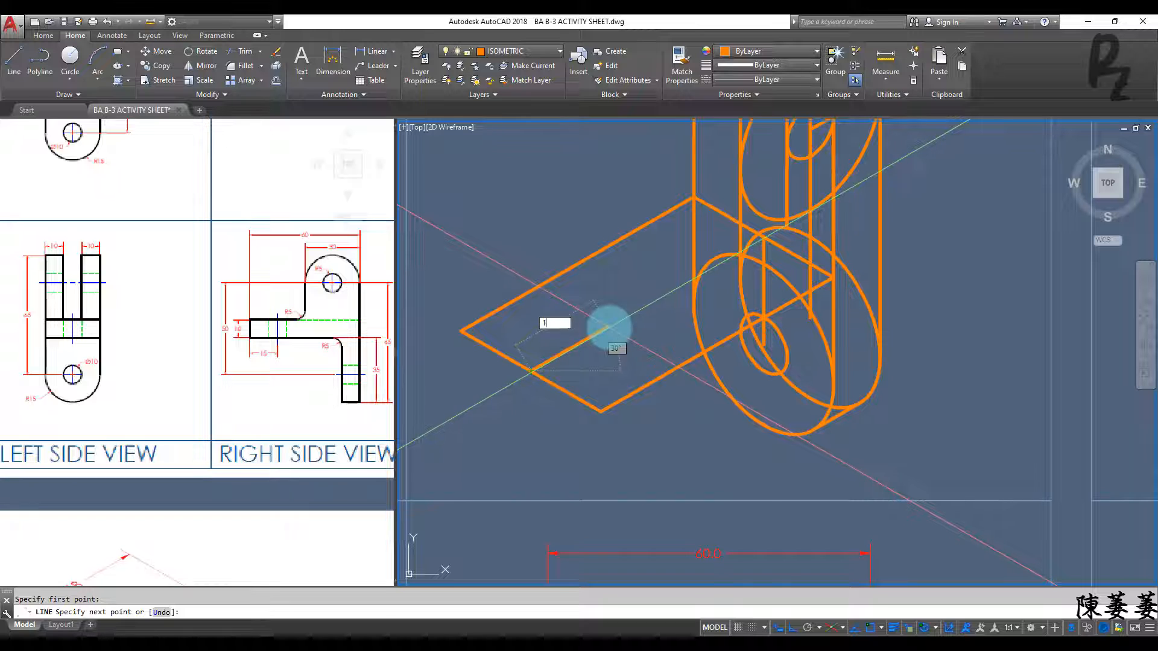
type("l")
key("Return")
type("i")
key("Return")
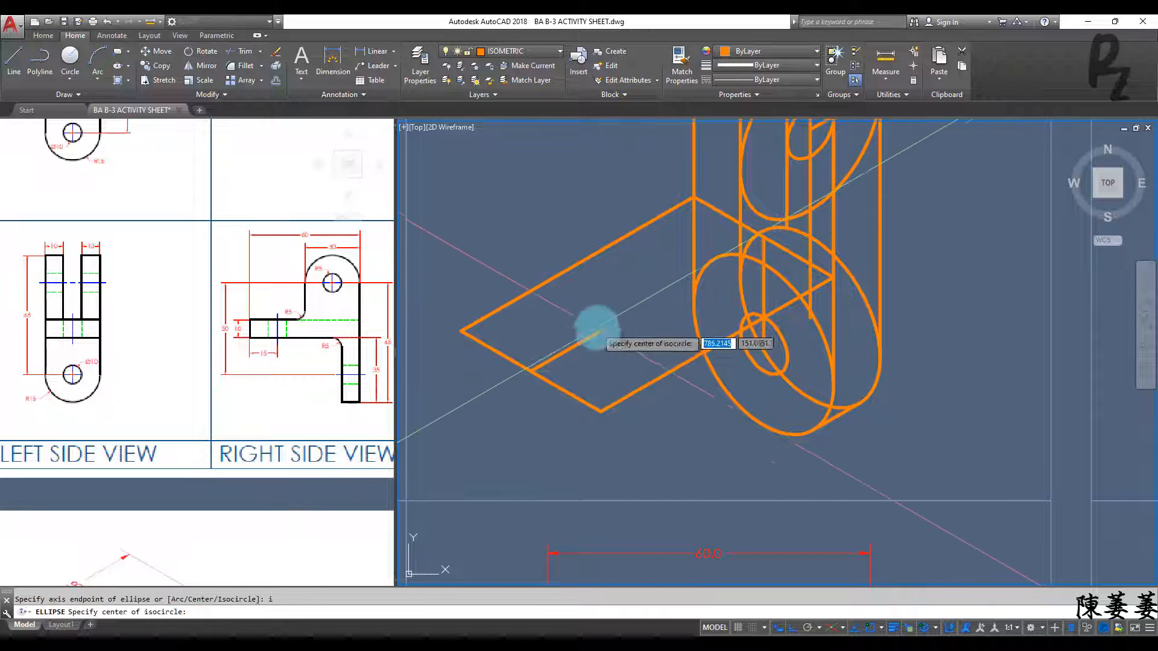
key("Escape")
middle_click_drag(601, 377, 589, 403)
Draw a 10-diameter hole isocircle concentric with the plate's large isocircle
key("Return")
type("i")
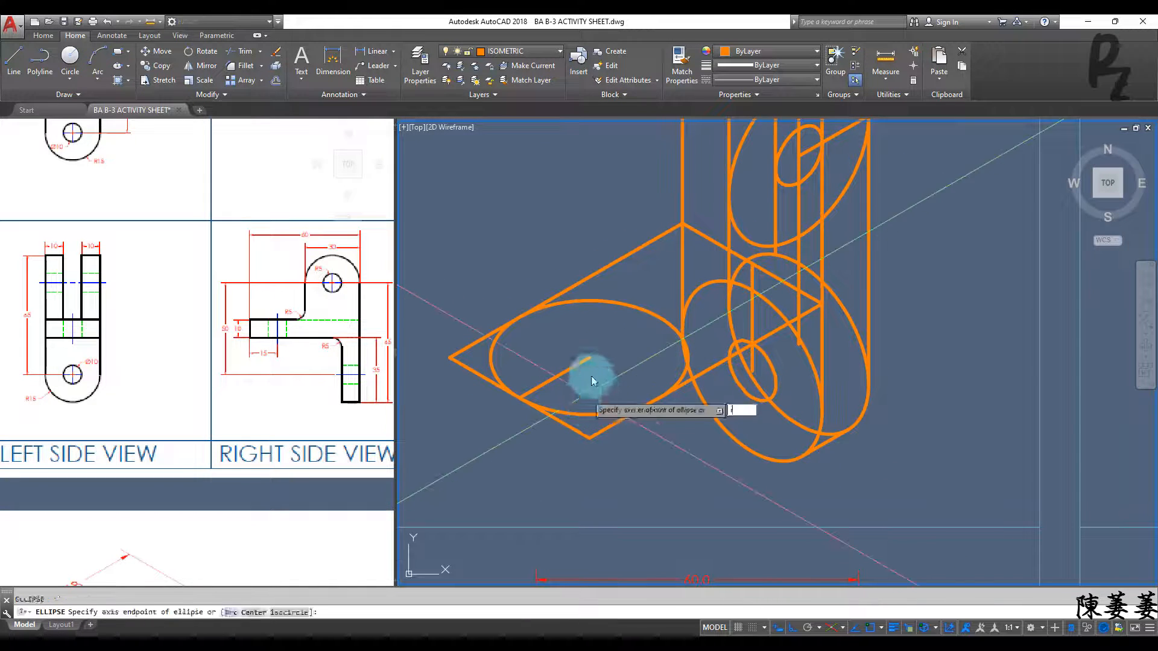
key("Return")
left_click(589, 357)
scroll(562, 379, "down", 2)
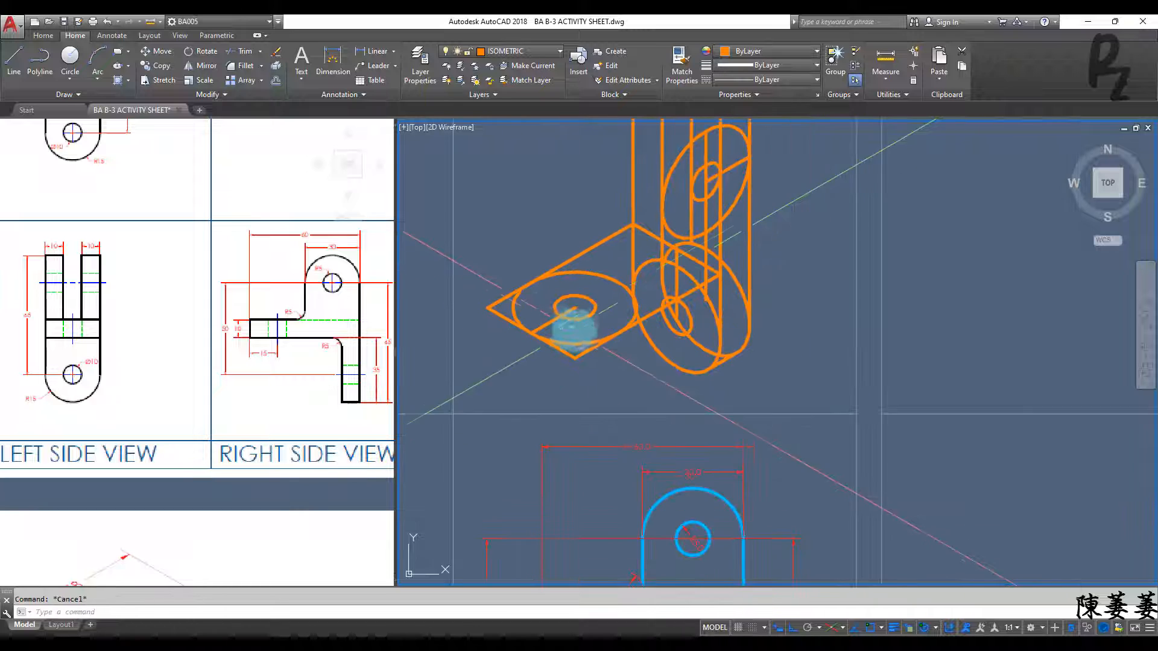
Trim off the plate's square outer corners and the large isocircle's inner arc to leave a rounded end
type("tr")
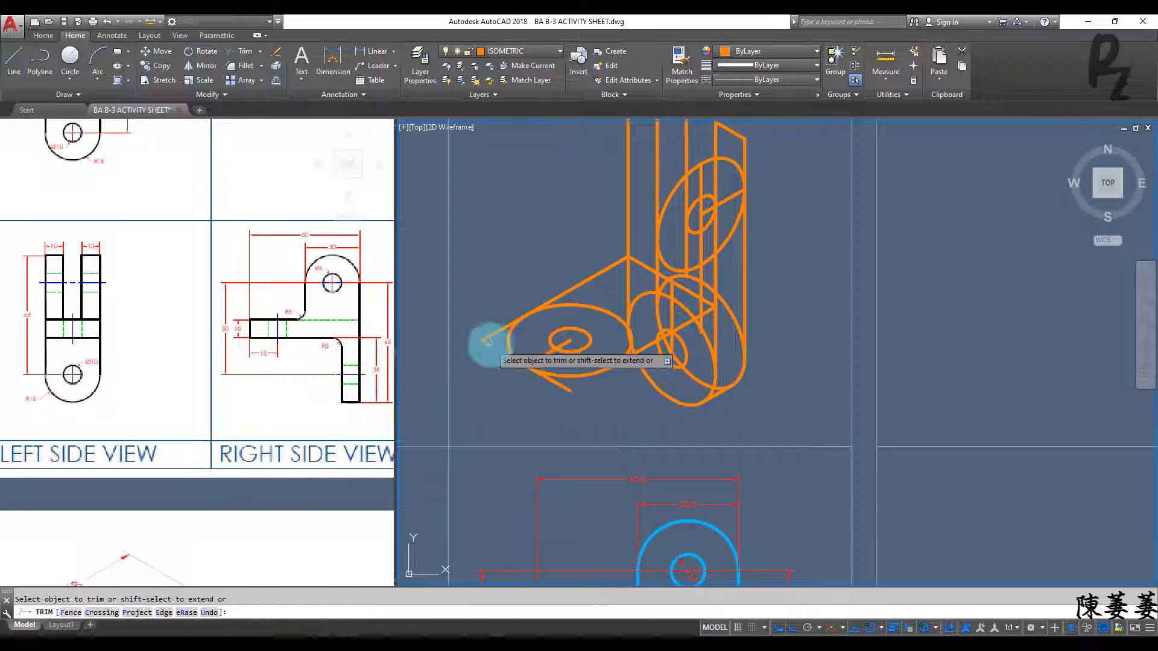
scroll(567, 350, "up", 3)
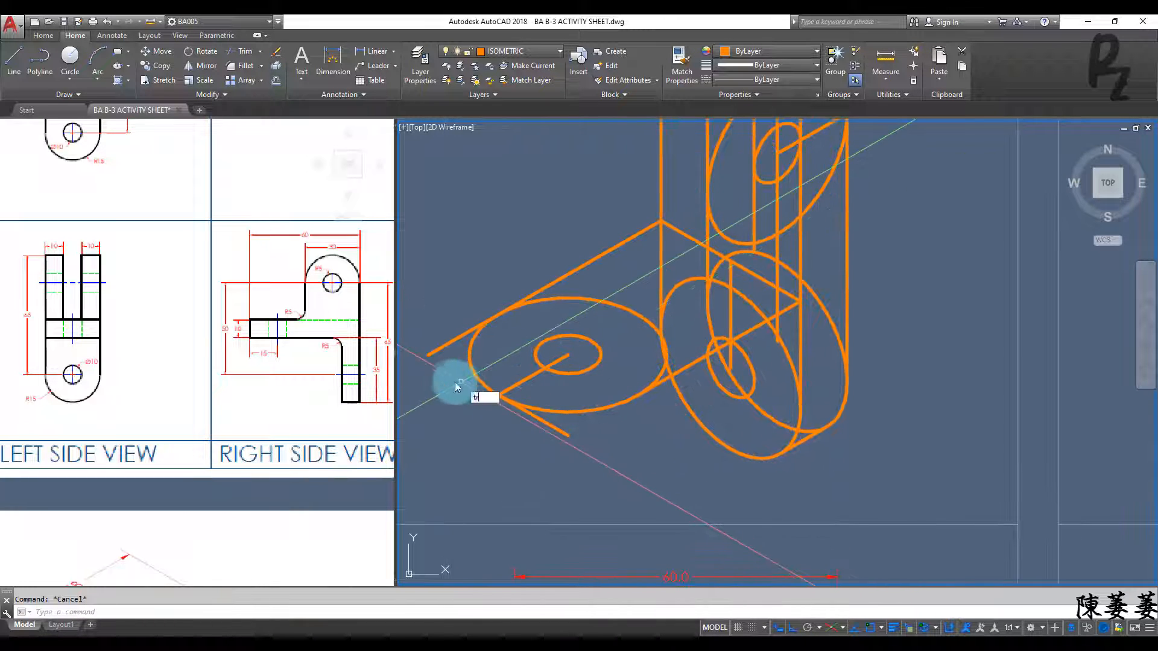
left_click(558, 430)
key("Delete")
middle_click_drag(571, 464, 574, 489)
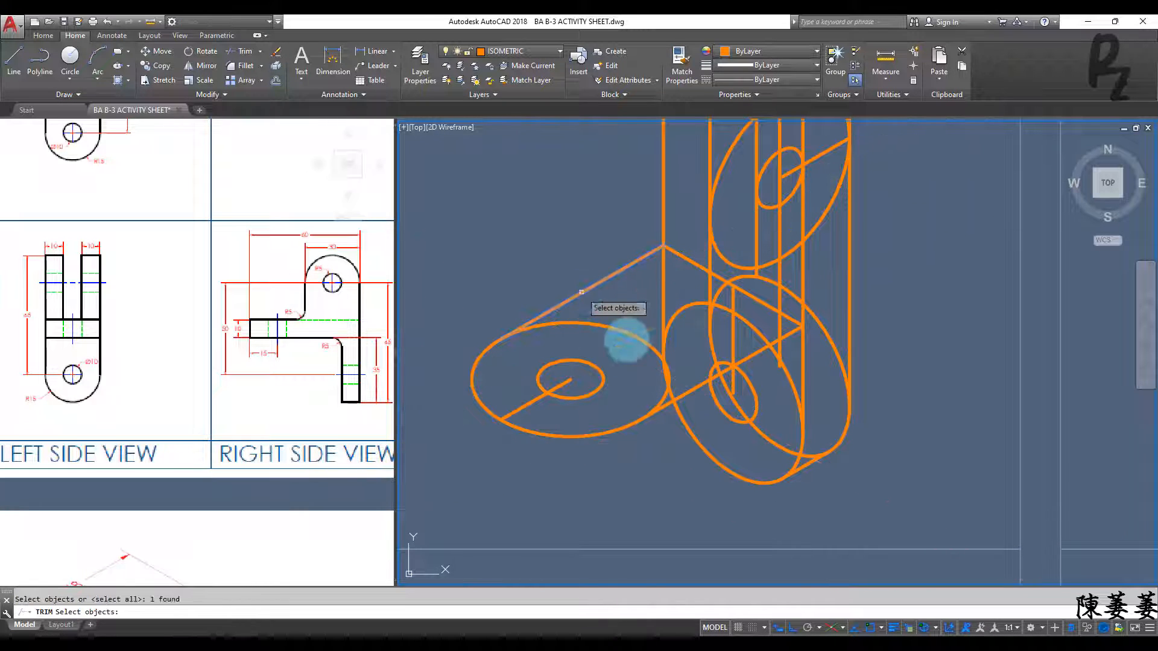
left_click(626, 331)
key("Escape")
Copy the plate's rounded end arc and front slanted edge 10 upward
left_click(608, 403)
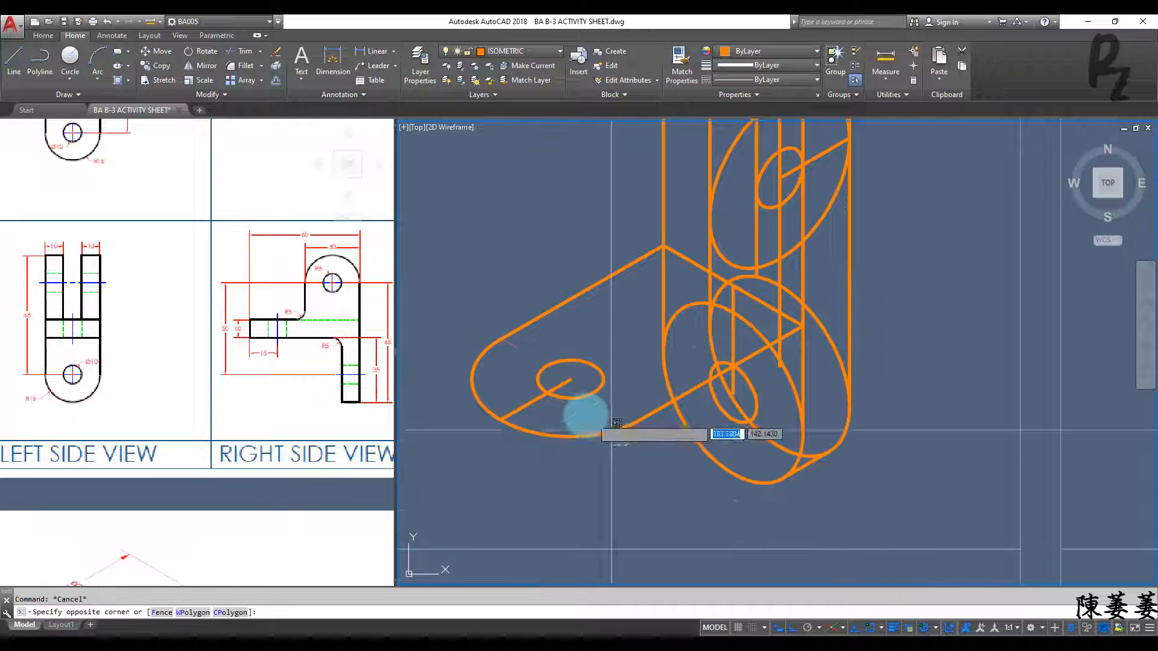
left_click(585, 433)
left_click(654, 414)
type("co")
key("Return")
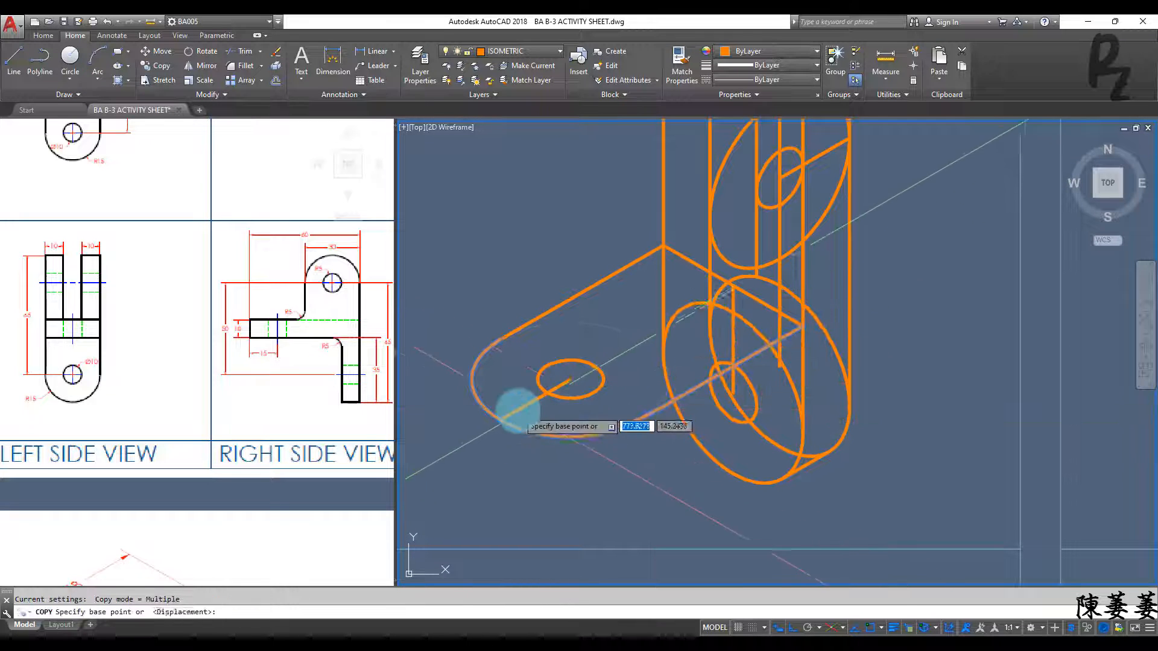
type("10")
key("Return")
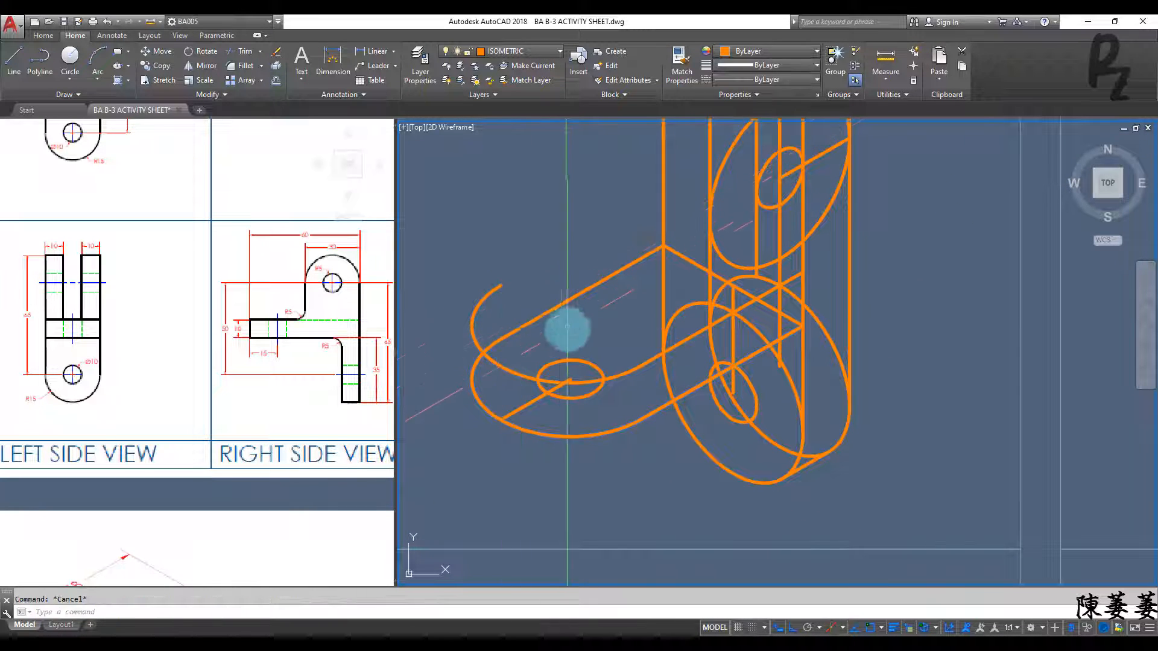
left_click(567, 327)
left_click(544, 285)
type("co")
key("Return")
key("Escape")
Move the plate's rear slanted edge up to meet the end of the copied arc
left_click(551, 332)
left_click(530, 284)
type("m")
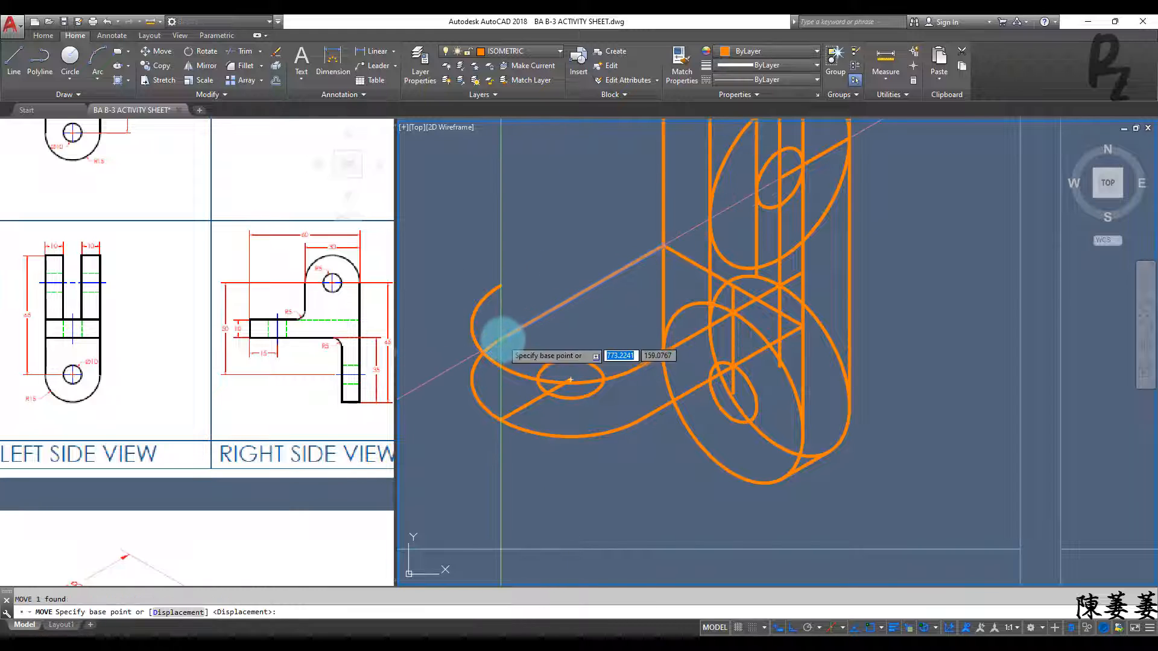
key("Escape")
middle_click_drag(549, 317, 542, 303)
Move the slanted line crossing the leg's front face up to the raised rear edge's inner end
left_click(677, 258)
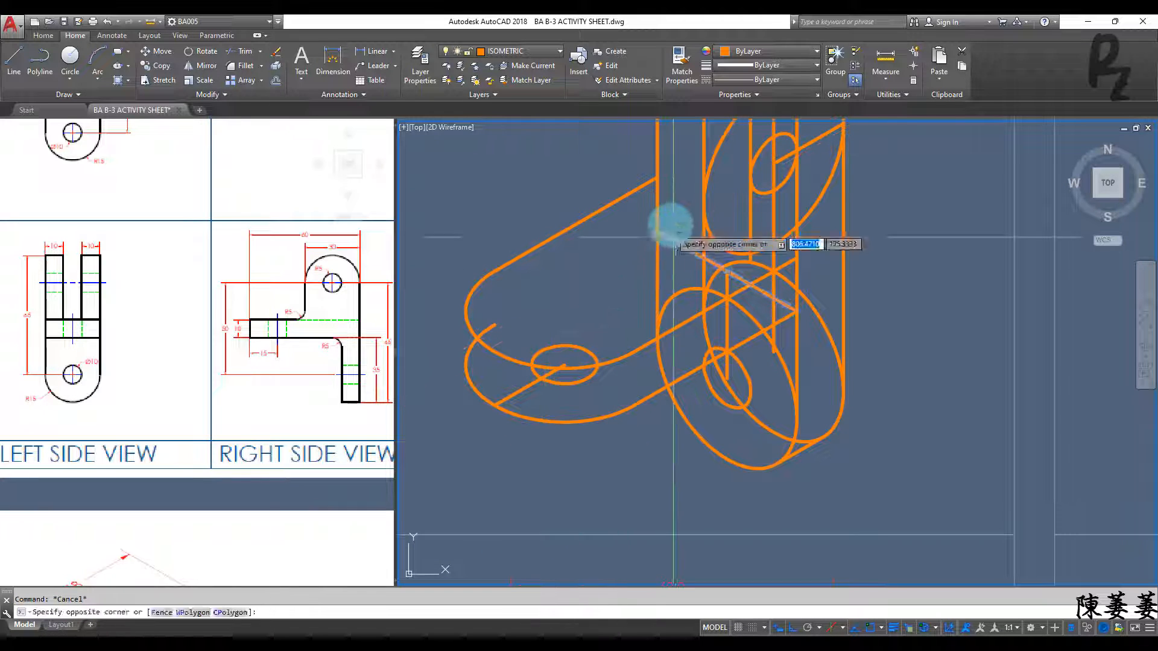
left_click(668, 228)
type("m")
key("space")
left_click(657, 231)
left_click(658, 179)
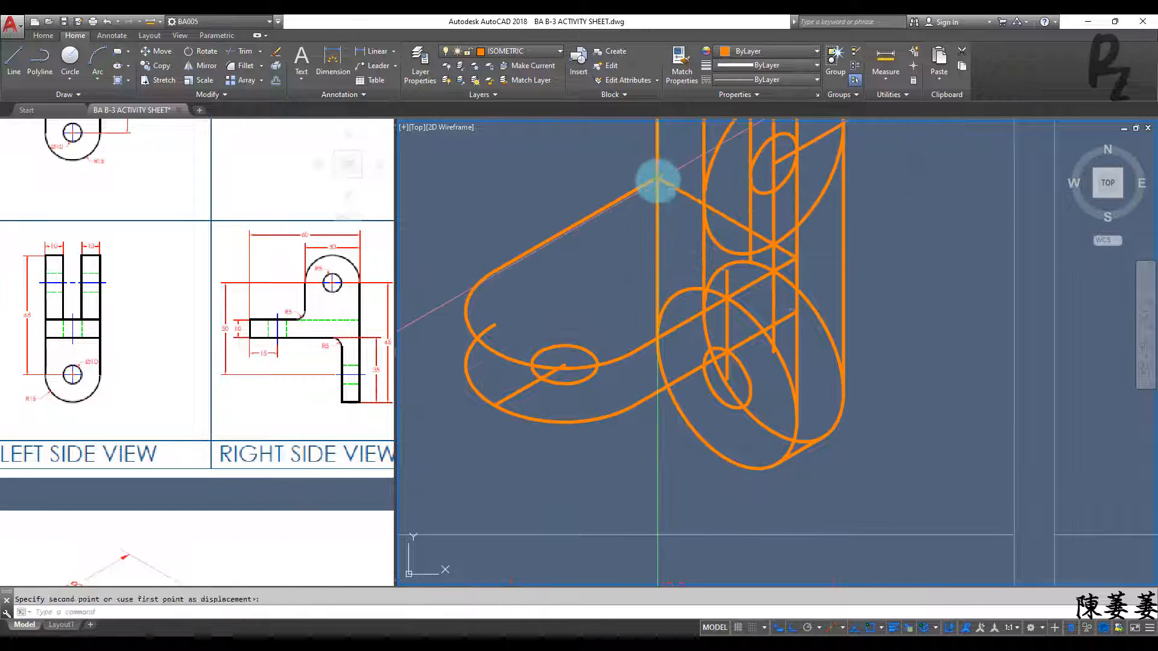
key("Escape")
Join the plate's upper and lower end arcs with a vertical edge, and clear the hidden arc piece and the 15-long centre line
middle_click_drag(693, 326, 702, 363)
scroll(701, 360, "down", 1)
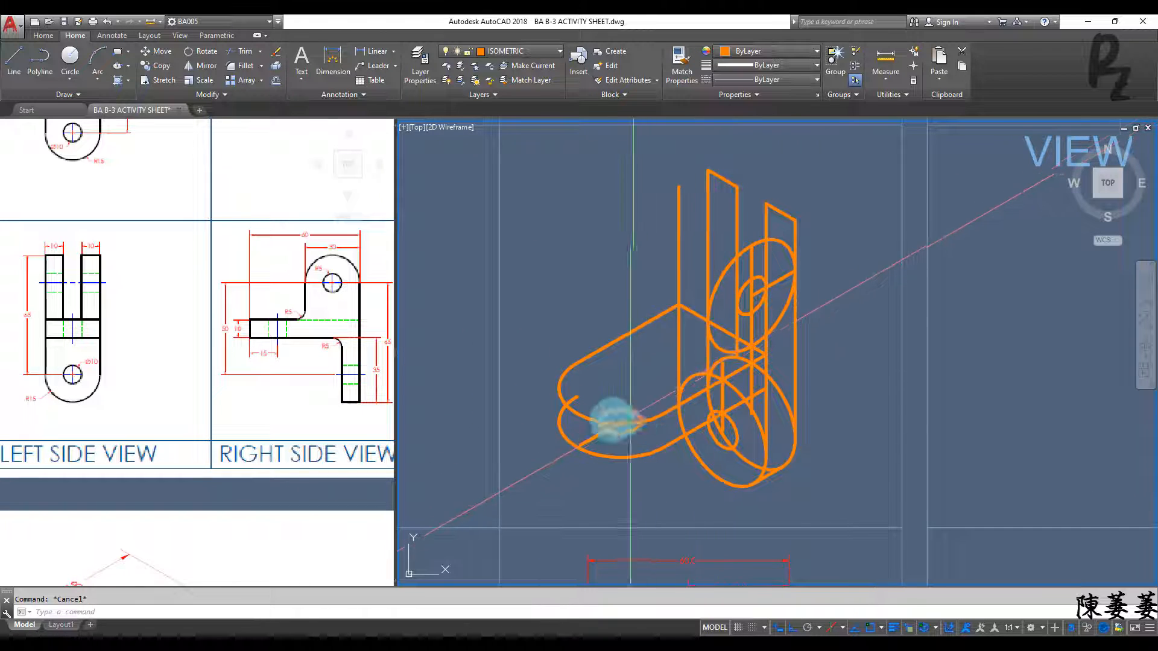
scroll(604, 392, "up", 2)
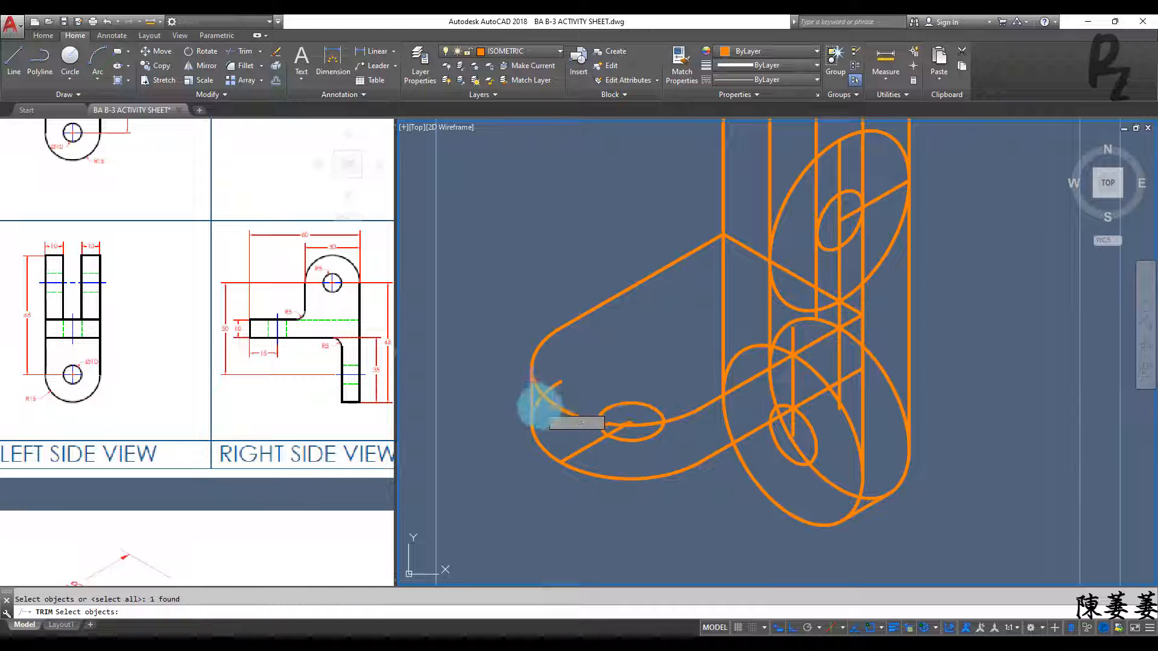
key("space")
middle_click_drag(644, 444, 598, 453)
Move the plate's small hole isocircle 10 straight up onto the top face
left_click(600, 455)
left_click(584, 445)
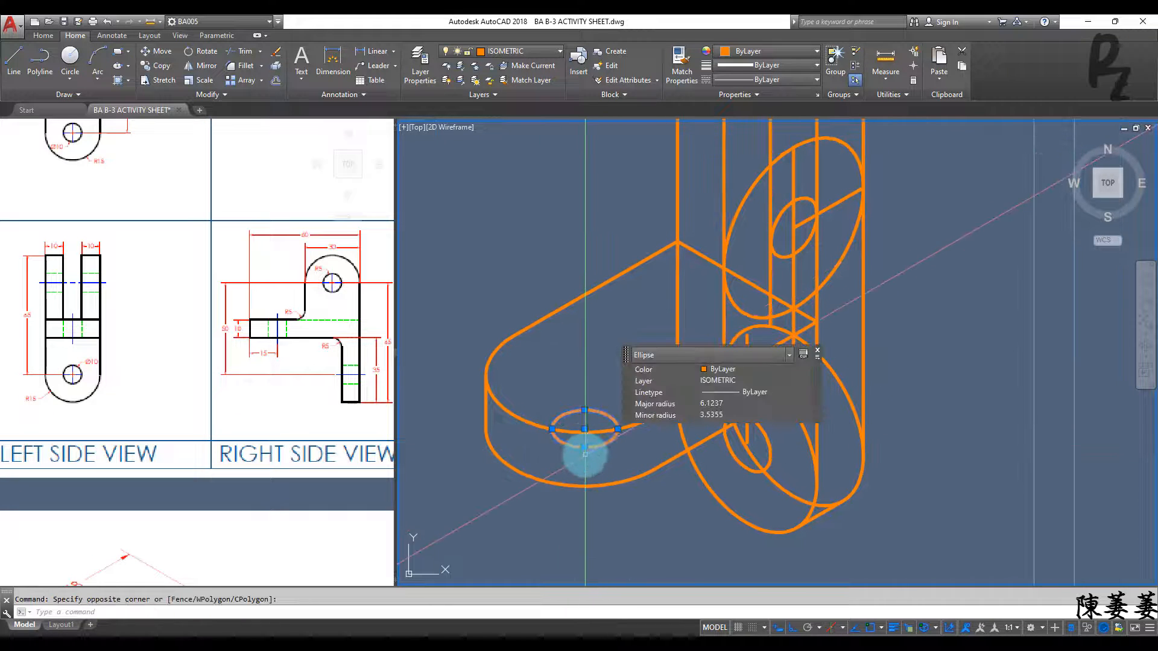
type("m")
key("space")
left_click(584, 429)
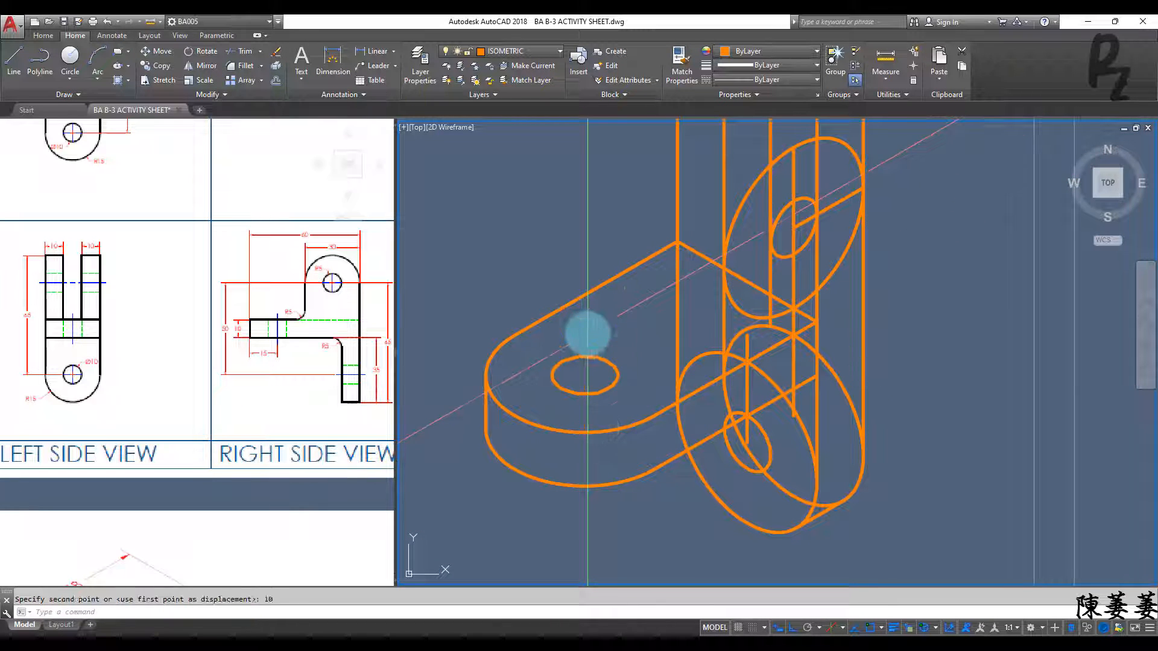
key("Escape")
Trim the upper arc of the leg's front large isocircle between its vertical edges, and erase the vertical line above the small lower hole
mouse_move(659, 412)
middle_mouse_down()
mouse_move(551, 429)
mouse_move(616, 465)
mouse_move(639, 394)
mouse_move(640, 453)
middle_mouse_up()
scroll(657, 452, "down", 1)
scroll(625, 424, "up", 1)
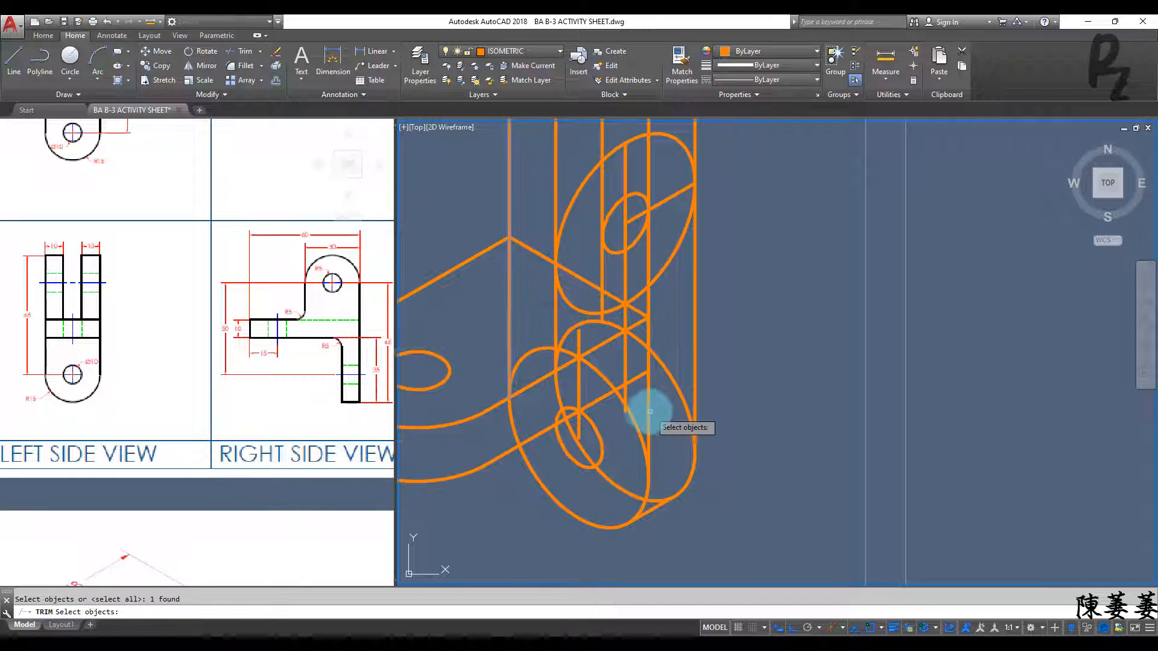
key("Escape")
middle_click_drag(586, 387, 664, 437)
left_click(610, 404)
type("e")
key("Return")
Erase the vertical centre line through the upper hole and trim the rear lower isocircle's upper arc between the leg's vertical edges
scroll(673, 444, "down", 1)
scroll(674, 445, "up", 2)
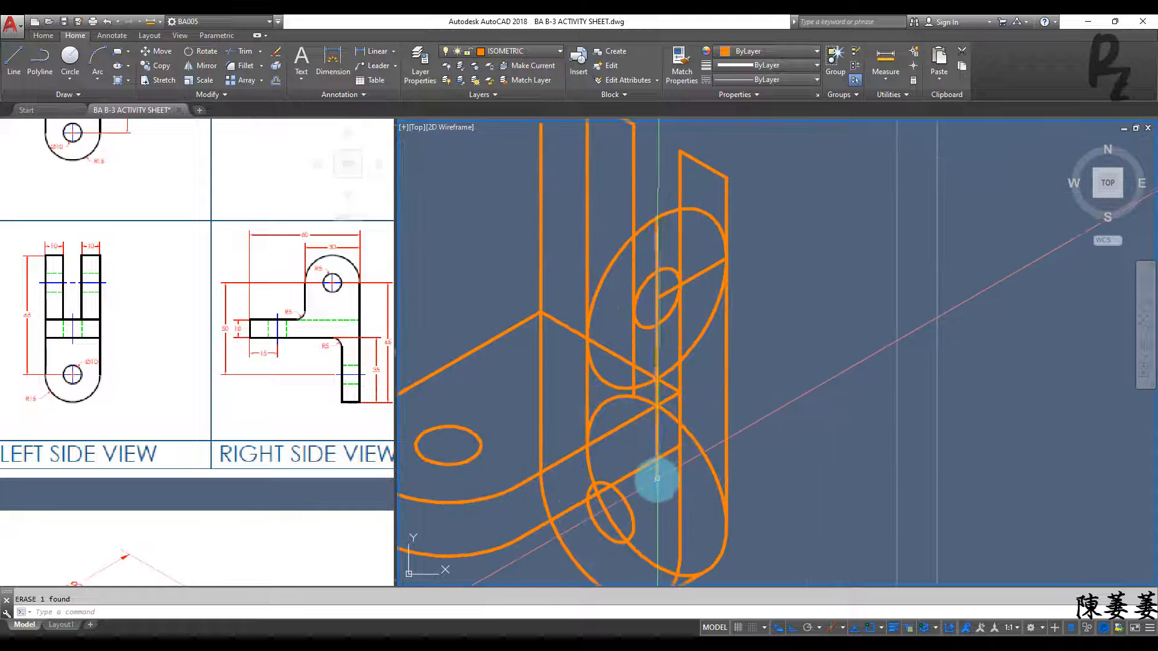
type("tr")
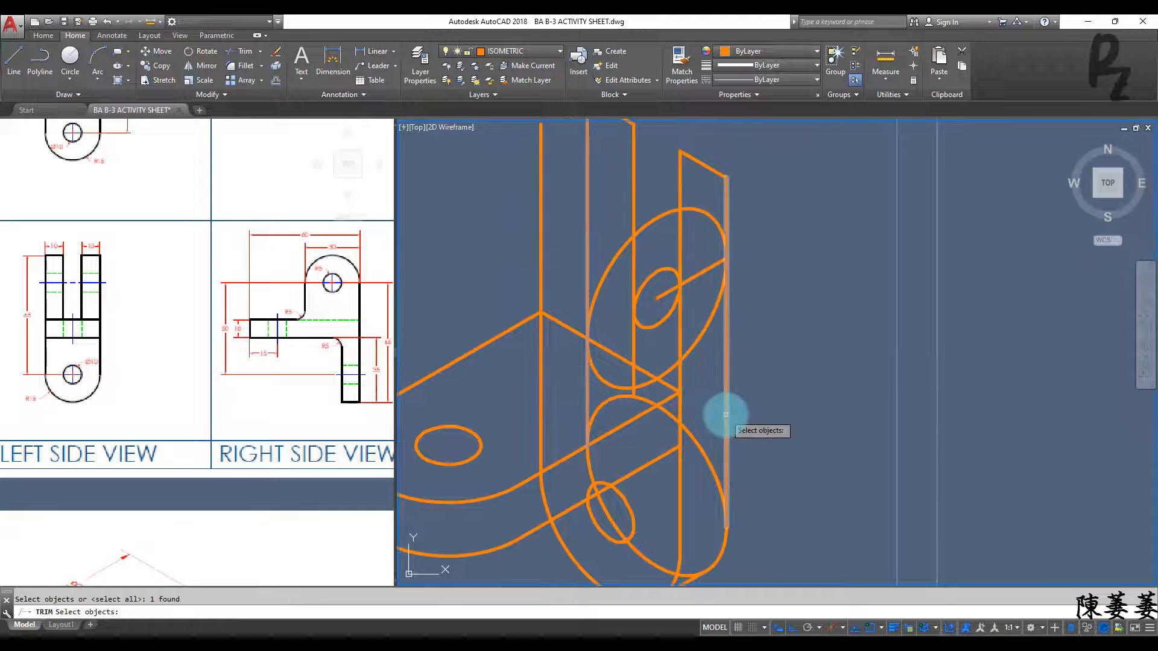
key("Escape")
middle_click_drag(710, 493, 718, 384)
Trim away the rear lower isocircle's arc that lies hidden behind the leg's front face
key("Return")
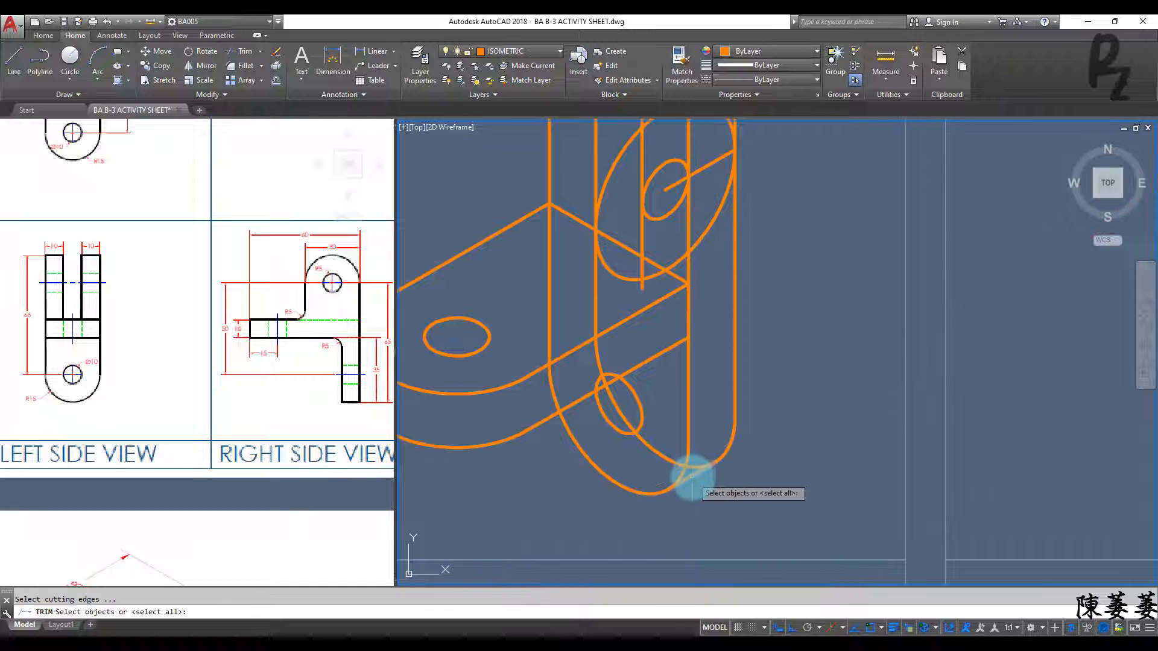
scroll(681, 410, "down", 3)
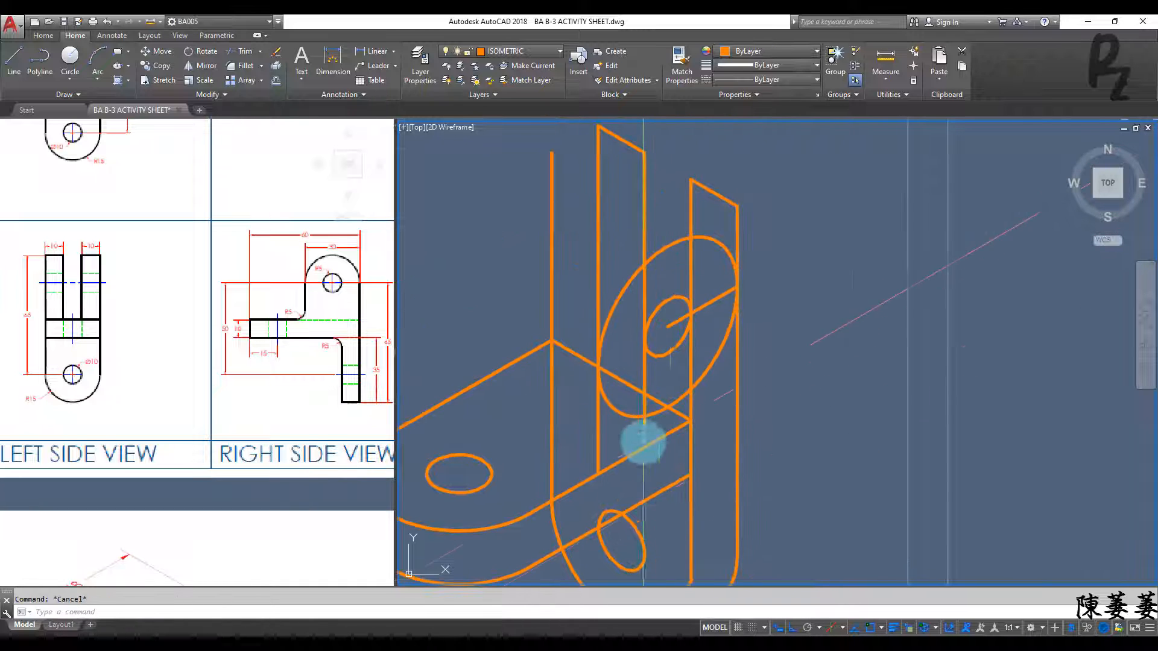
scroll(657, 388, "up", 4)
key("Escape")
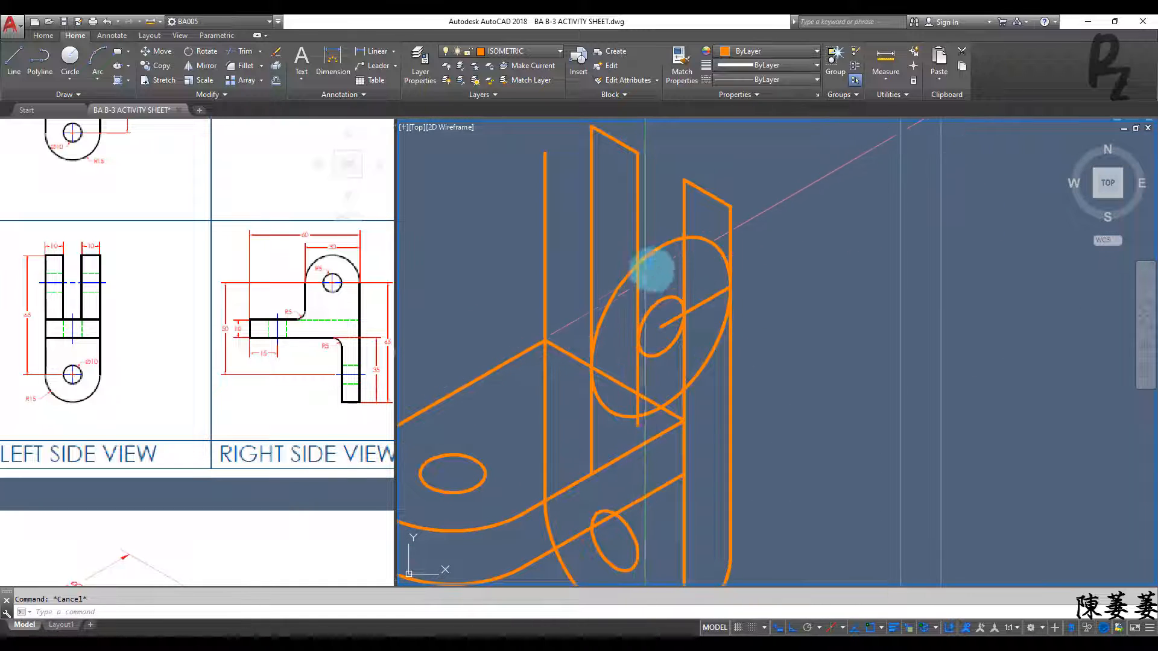
Trim the two inner vertical lines inside the upper large isocircle, from its arc down to the small hole
right_click(642, 285)
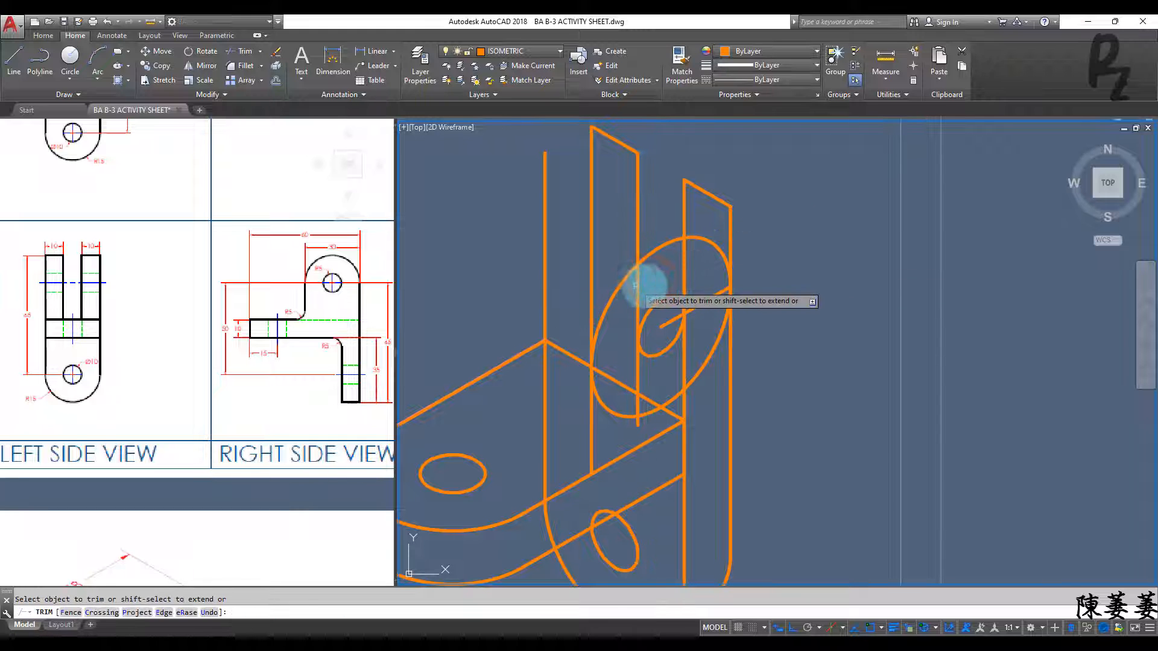
left_click(632, 289)
left_click(703, 269)
key("Escape")
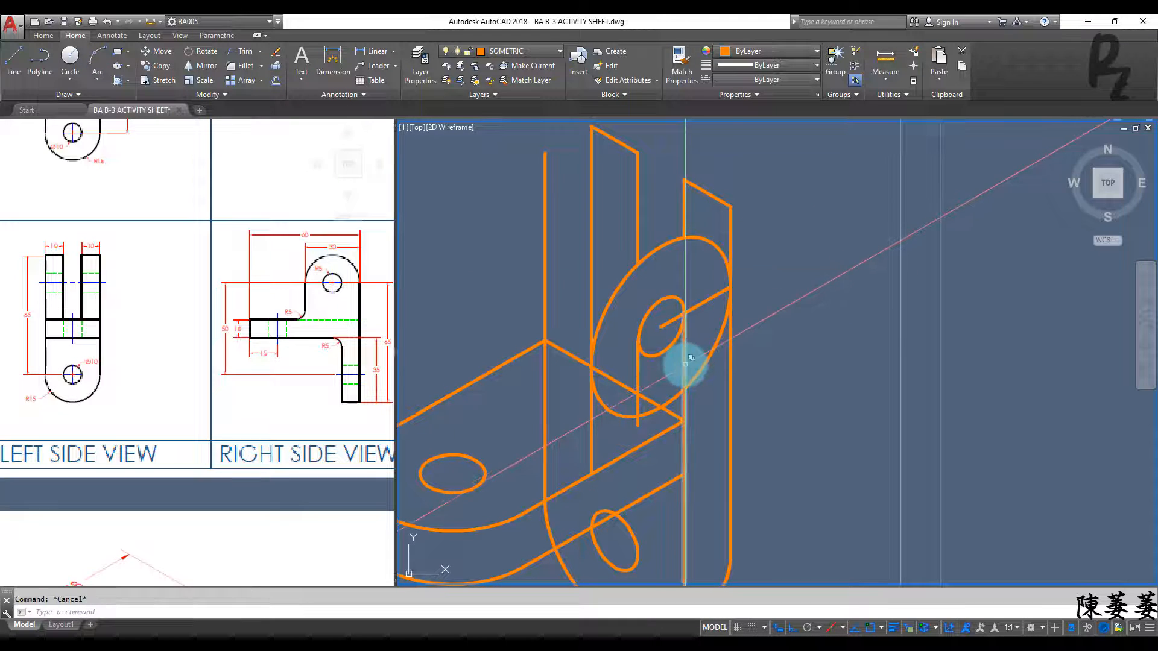
Erase the leftover pieces of the two inner vertical lines below the upper large isocircle's arc
left_click(683, 407)
left_click(737, 453)
key("Escape")
left_click(684, 406)
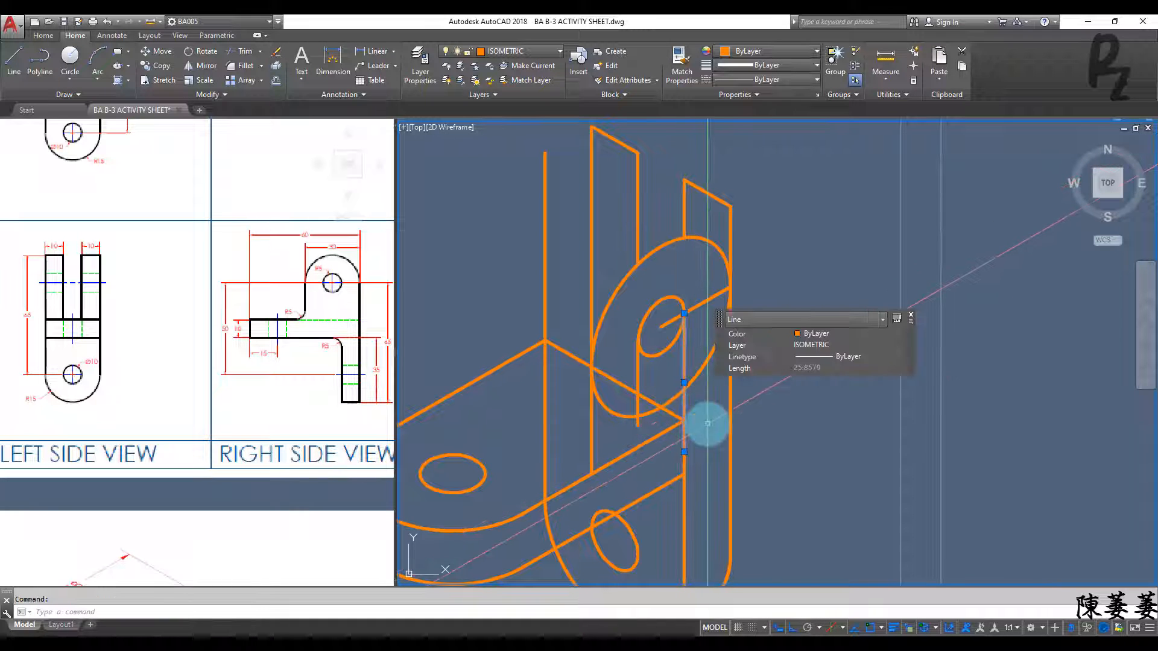
key("Delete")
mouse_move(694, 406)
middle_mouse_down()
mouse_move(693, 367)
mouse_move(691, 465)
middle_mouse_up()
left_click(638, 325)
type("e")
key("space")
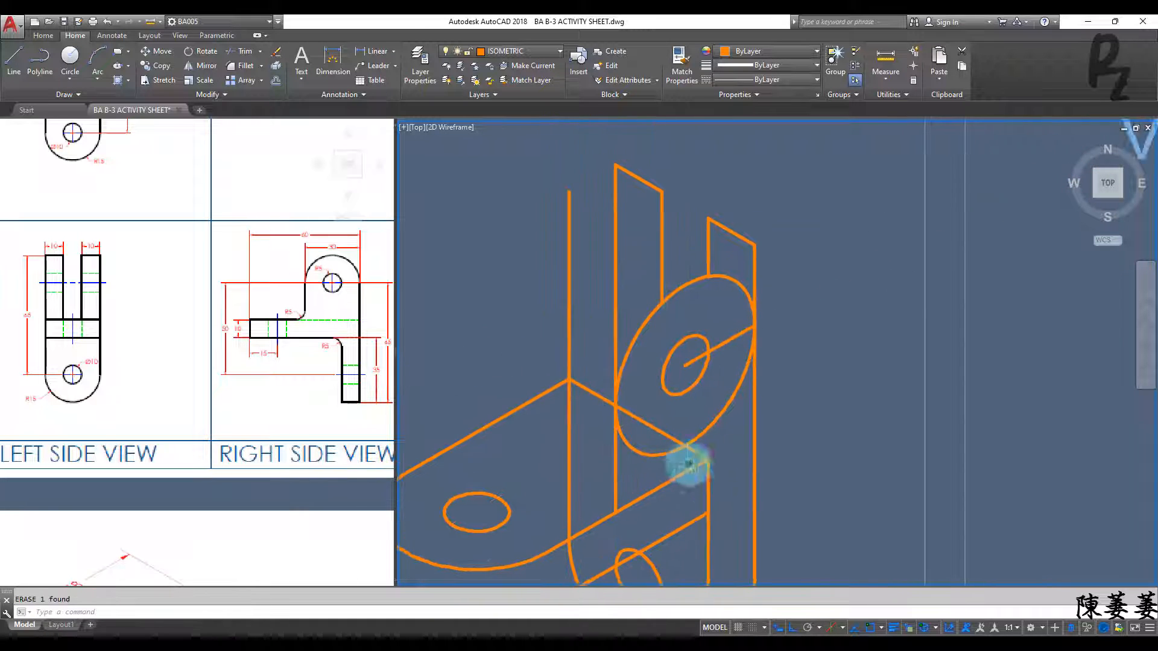
Trim the upper large isocircle's lower arc between the vertical edges, and the far vertical line below the plate's rear corner
key("Escape")
type("tr")
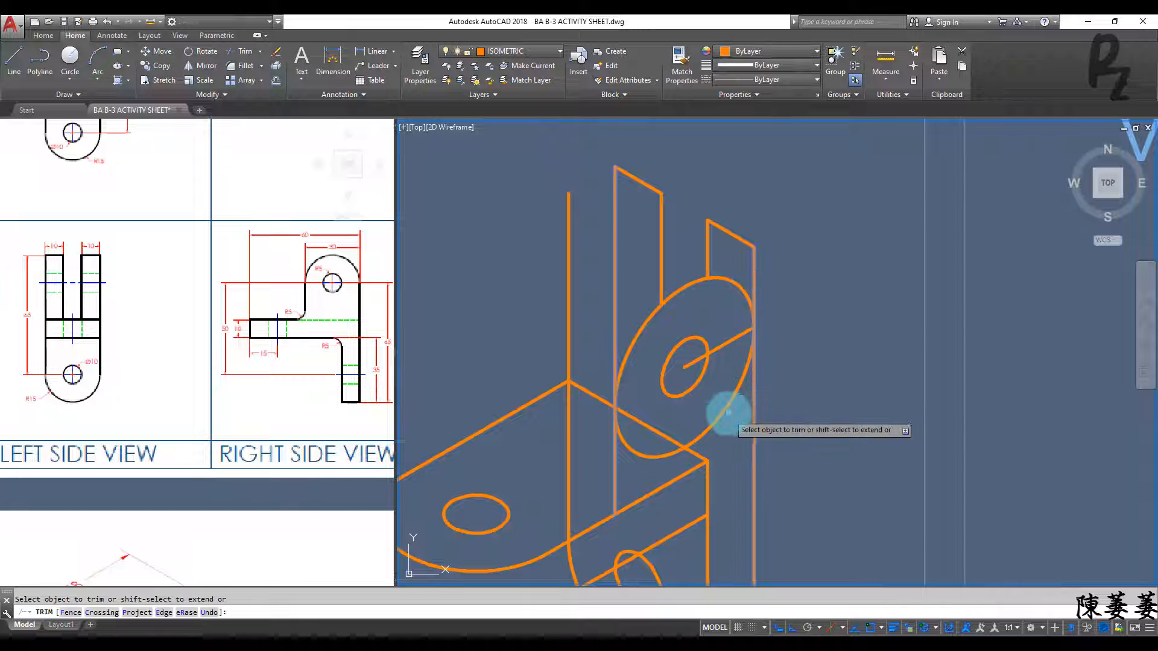
key("Escape")
middle_click_drag(695, 476, 698, 410)
scroll(682, 364, "down", 1)
scroll(677, 328, "up", 1)
middle_click_drag(576, 428, 576, 383)
left_click(573, 379)
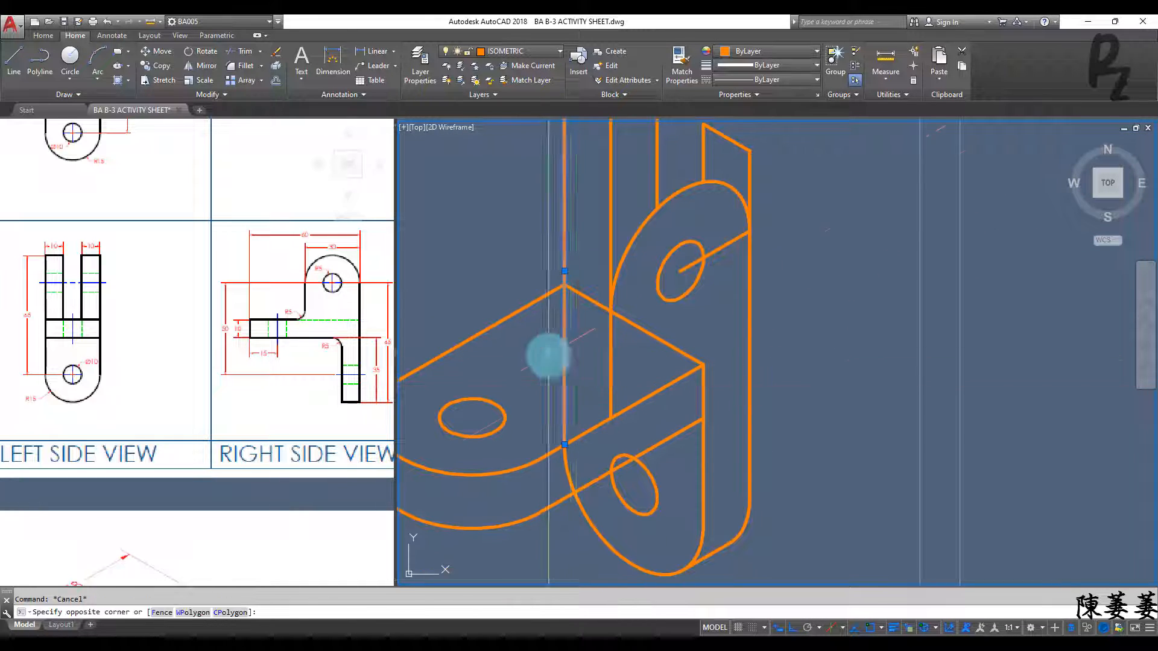
key("Escape")
key("Escape")
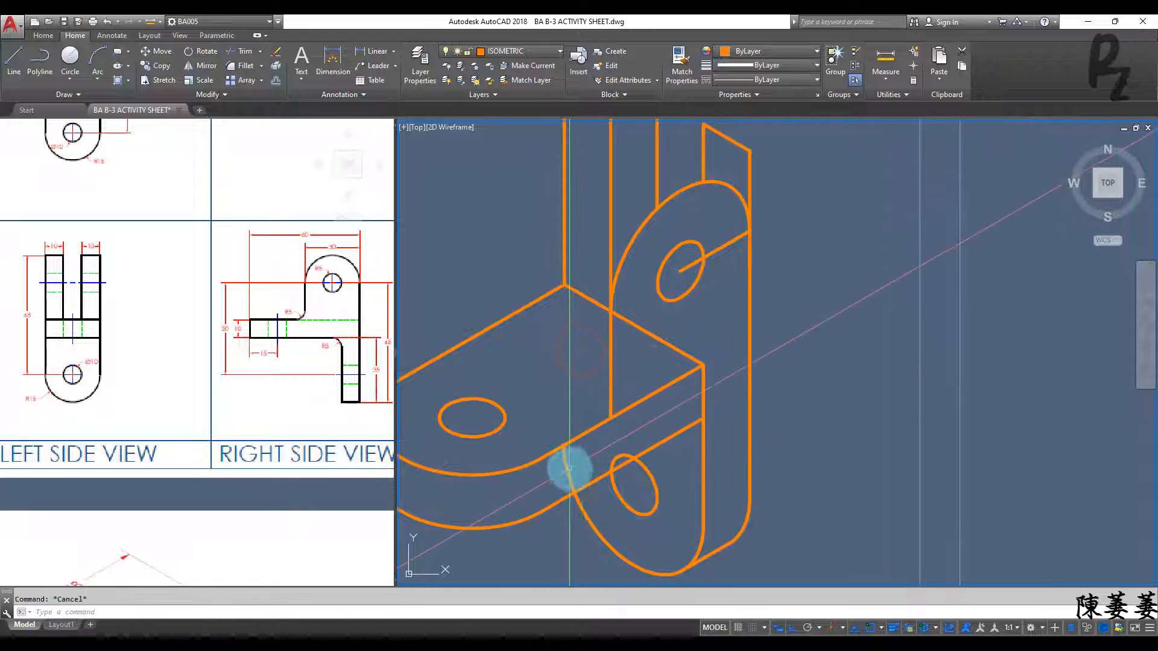
Trim the parts of the leg's outer arc and small lower hole that lie above the plate's bottom edge
key("Escape")
scroll(620, 418, "up", 5)
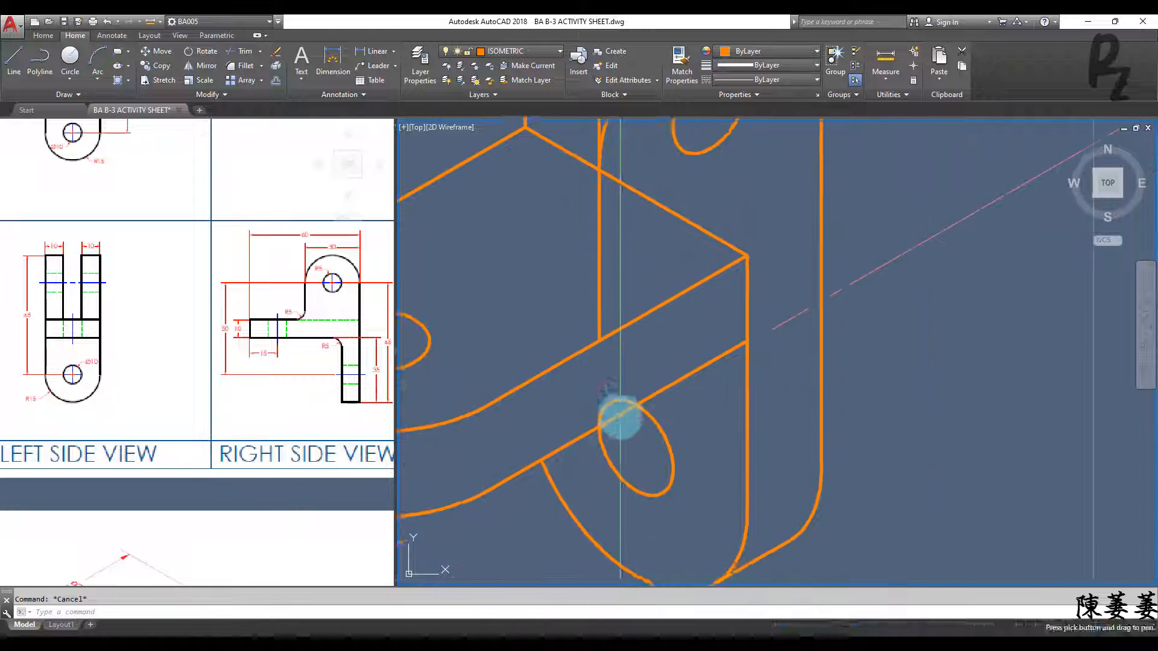
left_click(606, 398)
key("Escape")
Copy the front ear's upper arc and its vertical edge 10 back along the bracket's width in the left isoplane
scroll(623, 377, "down", 1)
scroll(630, 225, "down", 1)
middle_click_drag(630, 224, 637, 438)
middle_click_drag(719, 456, 718, 434)
left_click(649, 326)
left_click(638, 310)
middle_click_drag(633, 435, 634, 473)
left_click(622, 486)
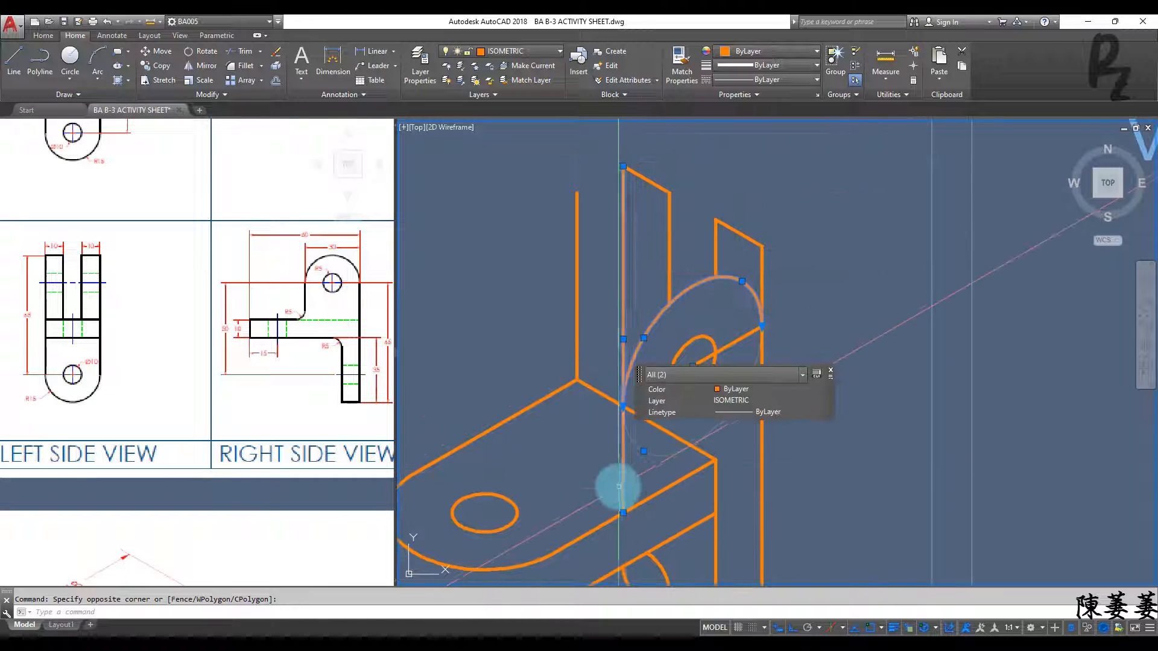
type("co")
key("Return")
left_click(623, 512)
key("F5")
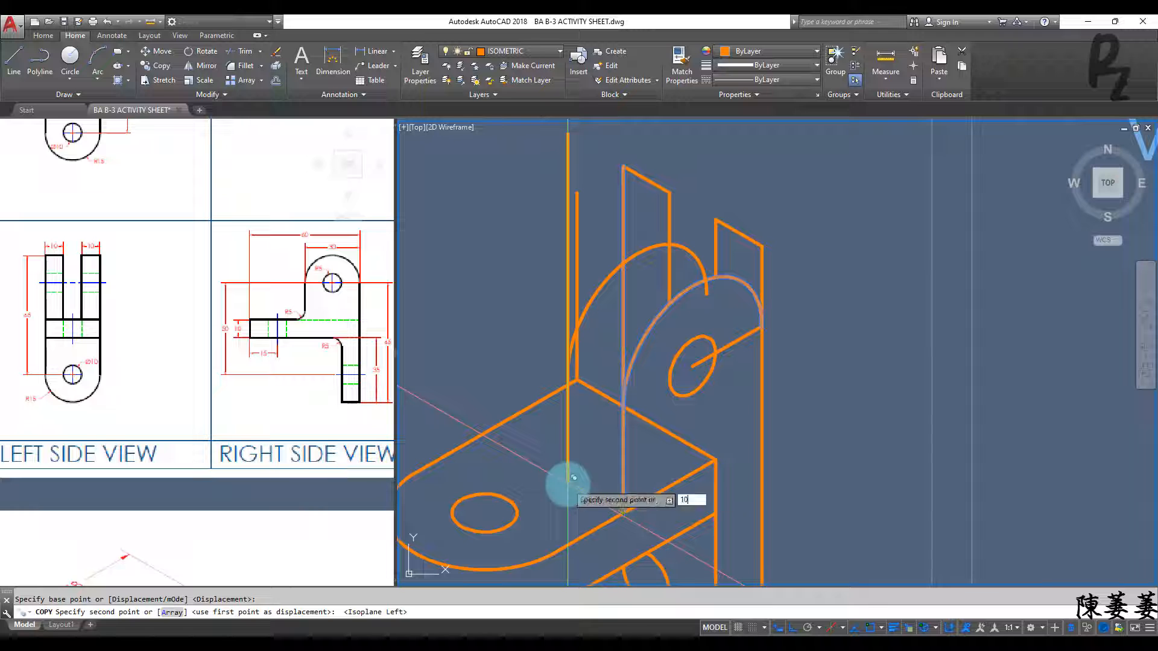
key("Escape")
Join the front ear's two upper arcs with a tangent line and trim the inner arc's hidden end
middle_click_drag(656, 473, 648, 492)
type("l")
key("Return")
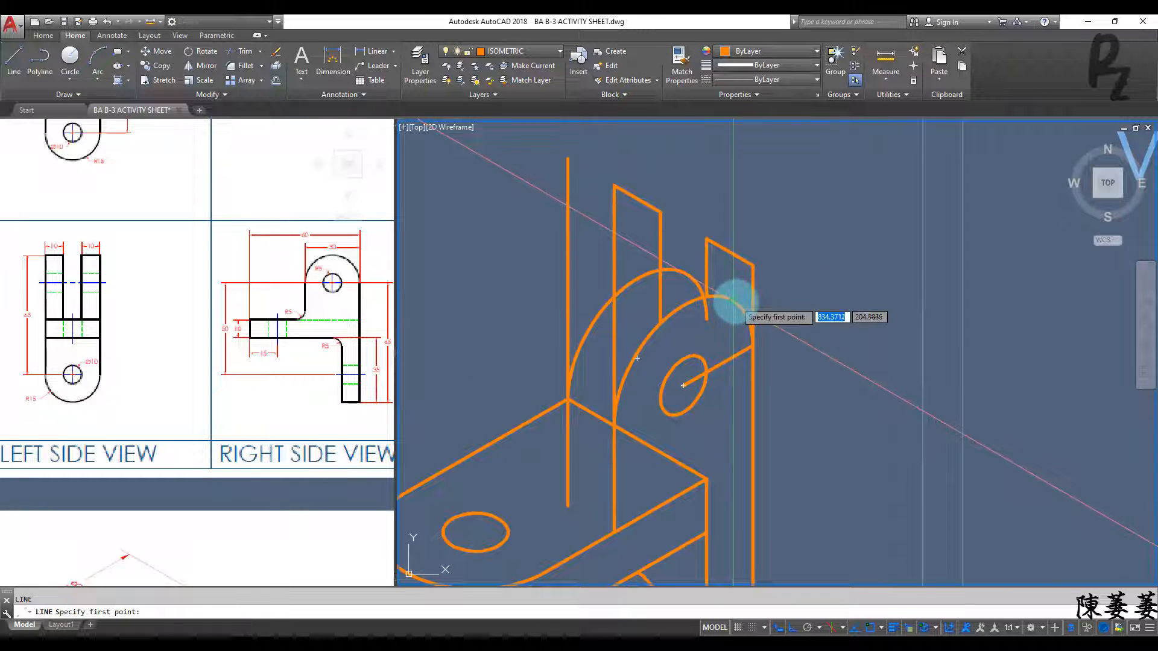
left_click(733, 301)
key("Escape")
type("tr")
key("Return")
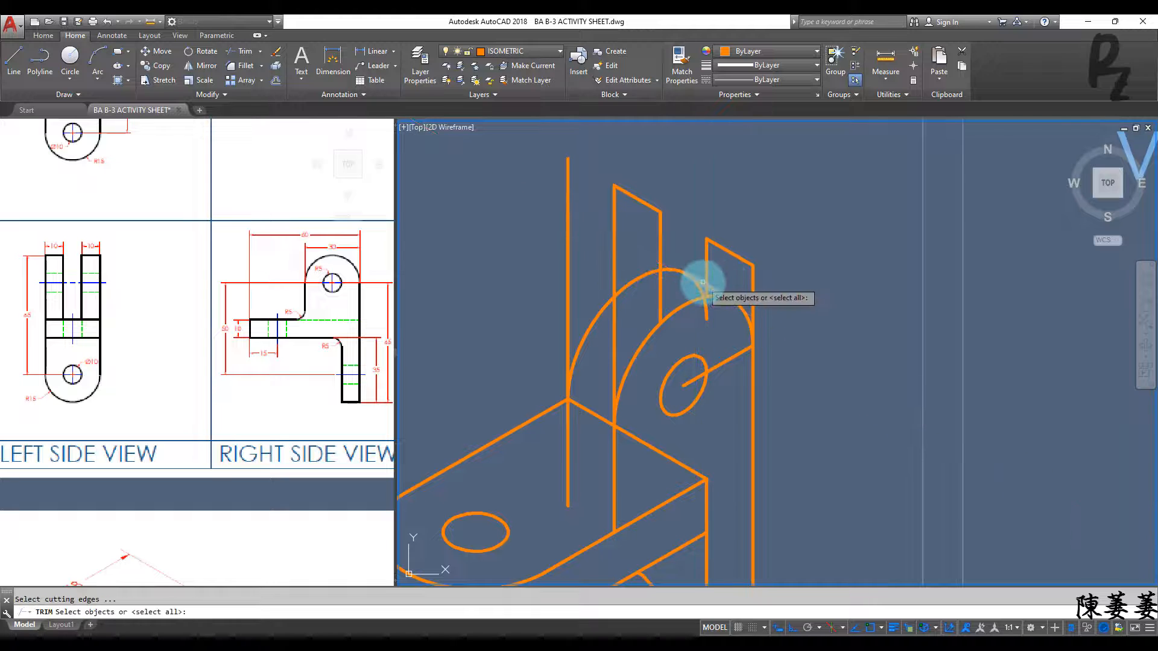
key("Return")
Copy the front ear's two arcs and tangent line from its upper outer corner to the rear ear's matching corner
left_click(696, 315)
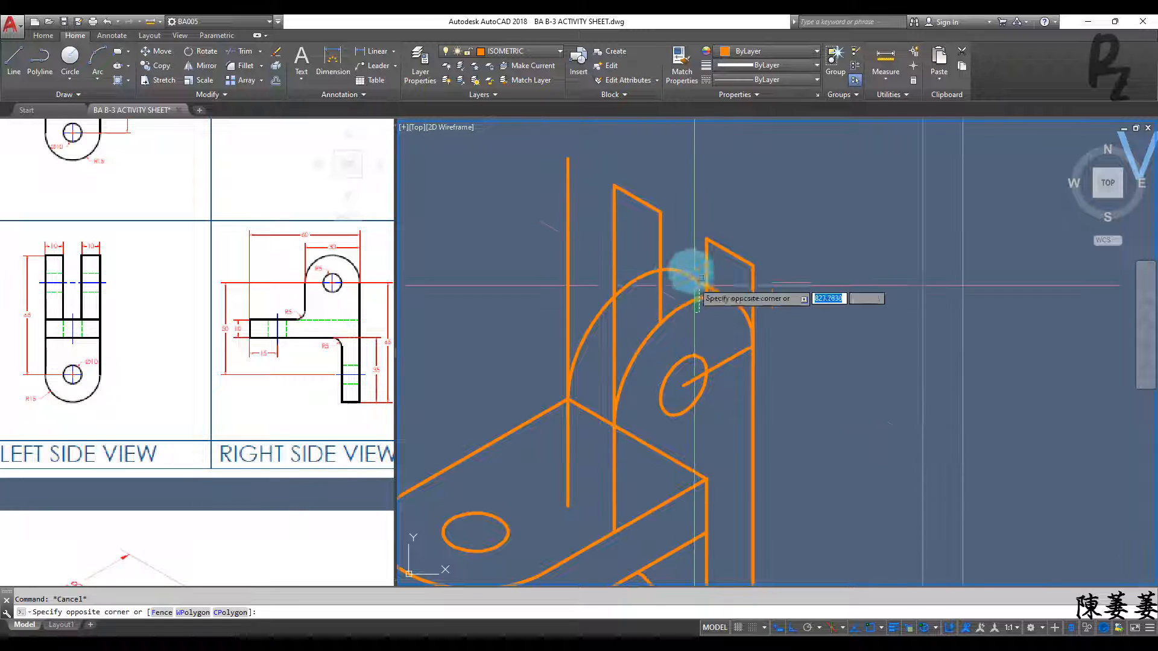
left_click(685, 269)
type("co")
key("Return")
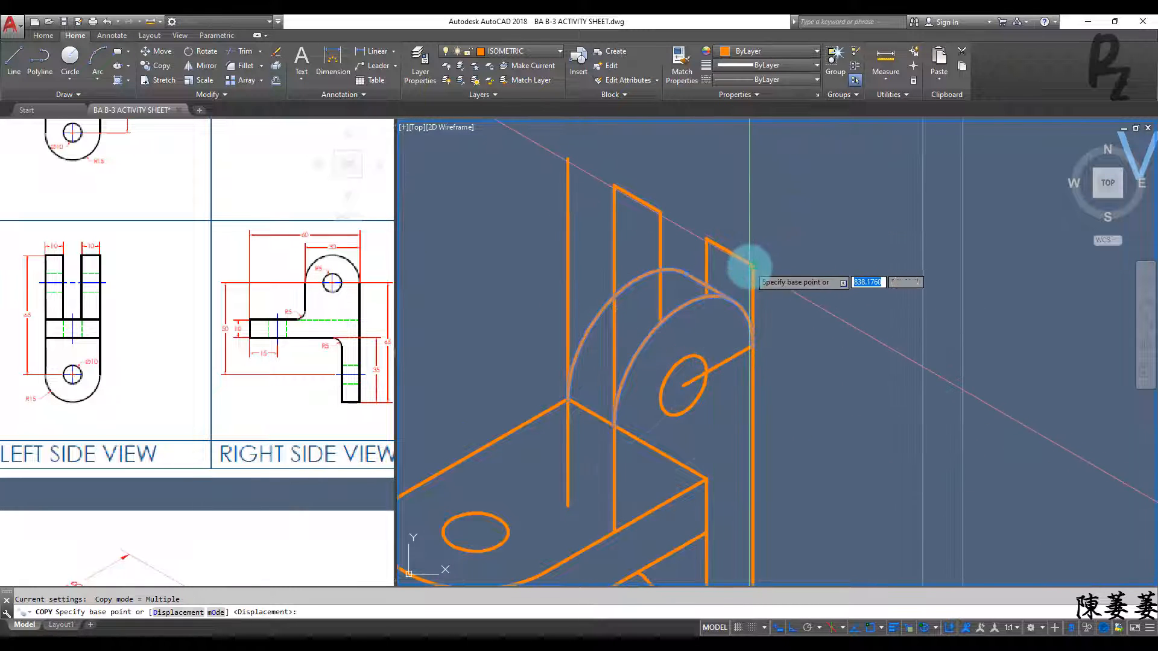
left_click(752, 266)
left_click(661, 213)
key("Escape")
key("Escape")
Draw a line across the plate's top face from the foot of the front ear's vertical edge past the plate's far edge
middle_click_drag(610, 354, 655, 266)
left_click(667, 384)
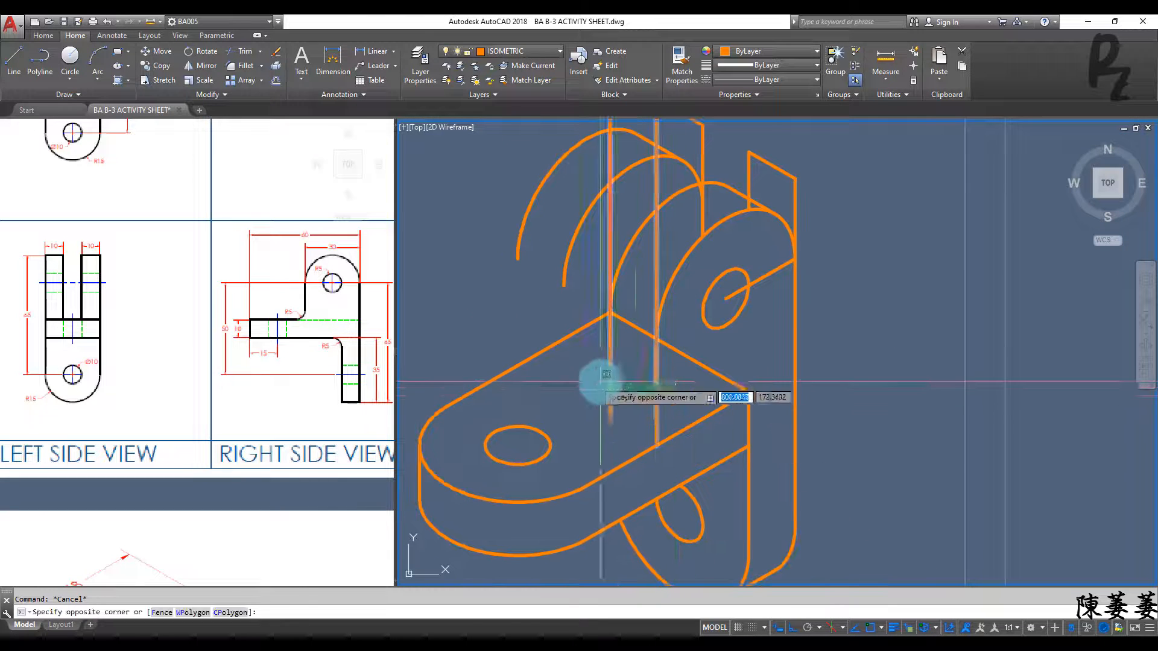
key("Escape")
key("Escape")
middle_click_drag(644, 369, 635, 395)
type("l")
key("Return")
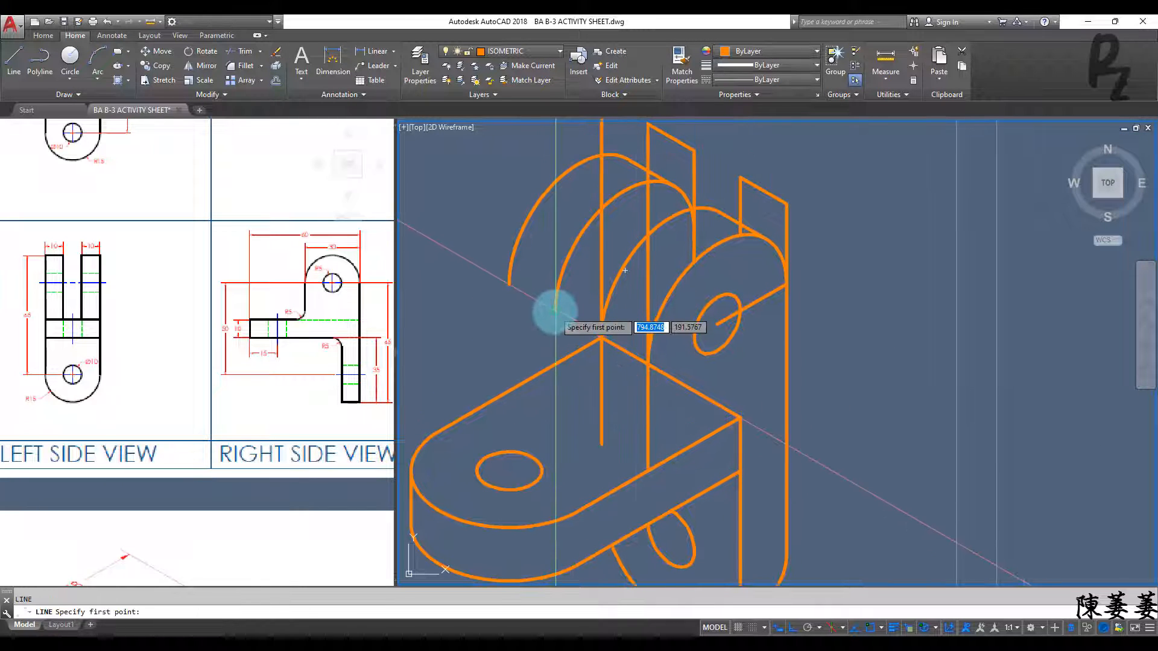
left_click(645, 472)
left_click(418, 354)
key("Escape")
key("Escape")
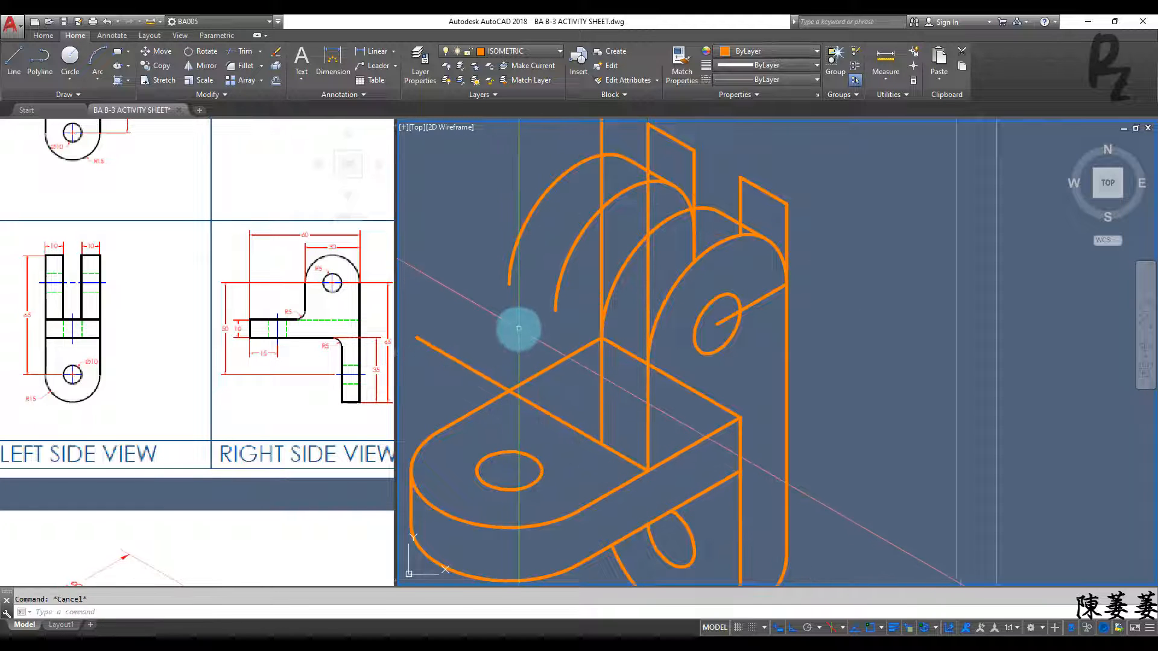
Draw vertical edges from the ends of the rear ear's two arcs down to the line across the plate
type("l")
key("Return")
left_click(510, 284)
left_click(509, 391)
key("Return")
key("Return")
left_click(555, 311)
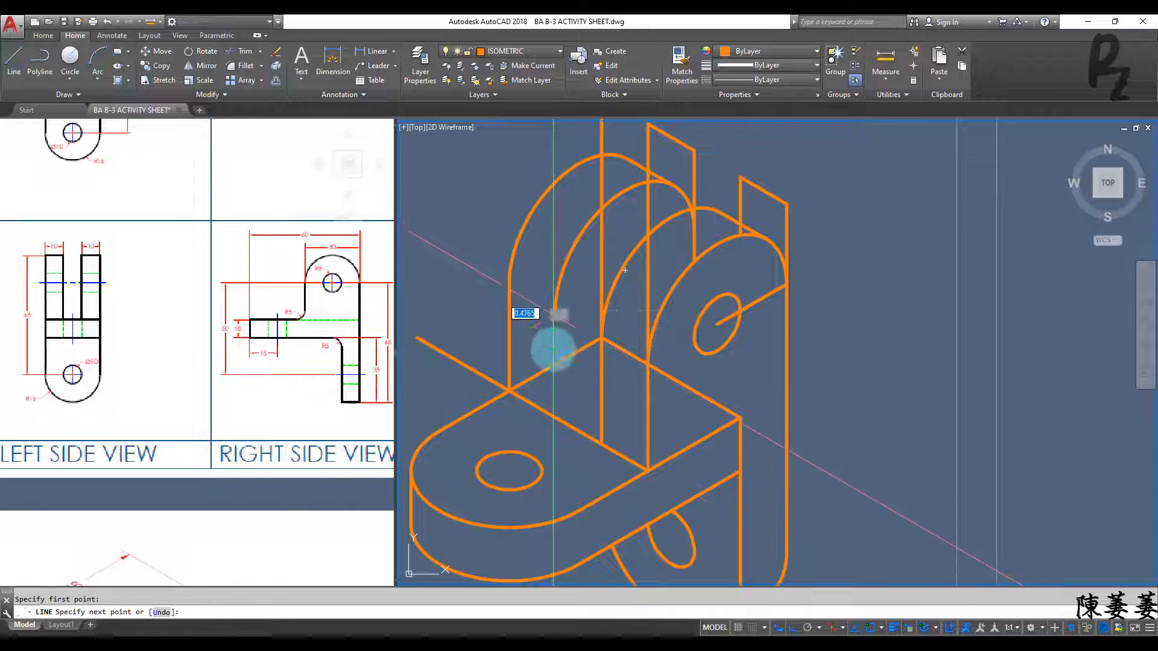
left_click(555, 444)
key("Return")
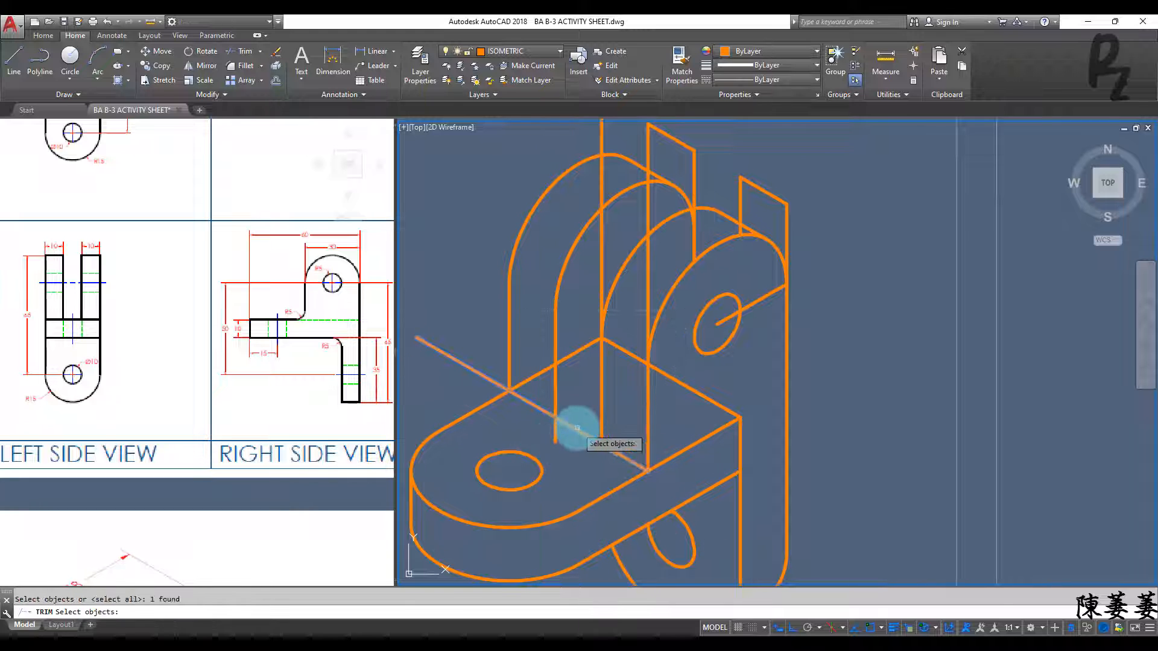
Trim the end of the rear ear's inner vertical edge that extends below the line across the plate
key("Return")
left_click(556, 431)
key("Escape")
key("Escape")
Copy the front ear's small hole isocircle to the rear ear, using the ears' matching upper corners as reference points
middle_click_drag(715, 302, 776, 396)
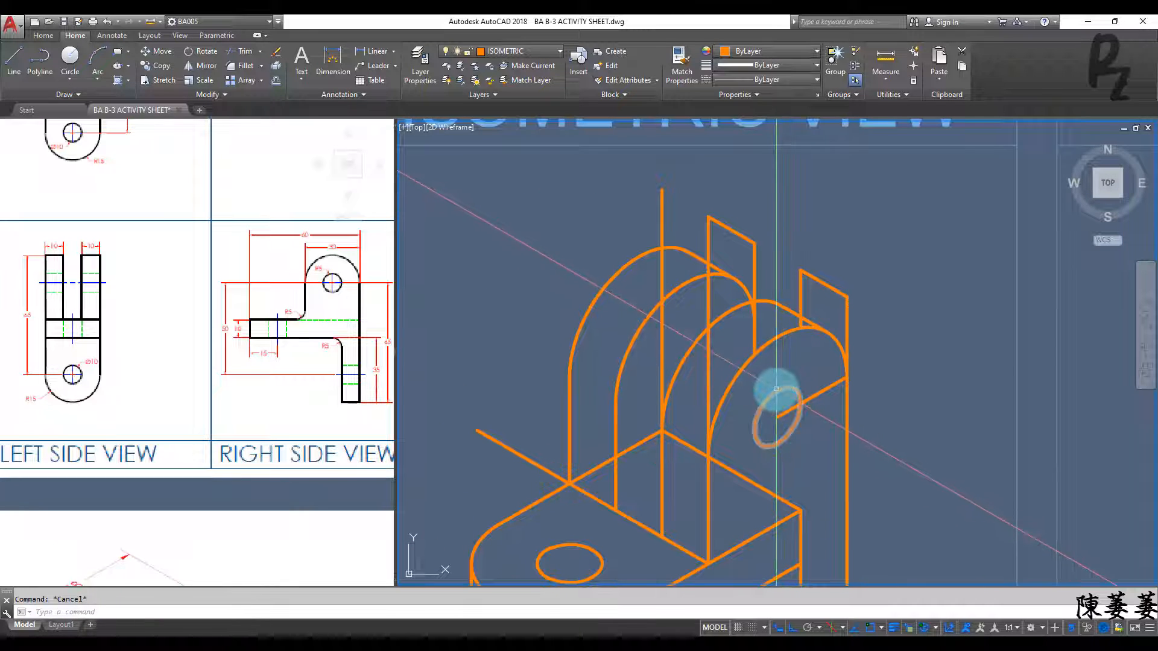
left_click(776, 389)
type("co")
key("Return")
left_click(847, 298)
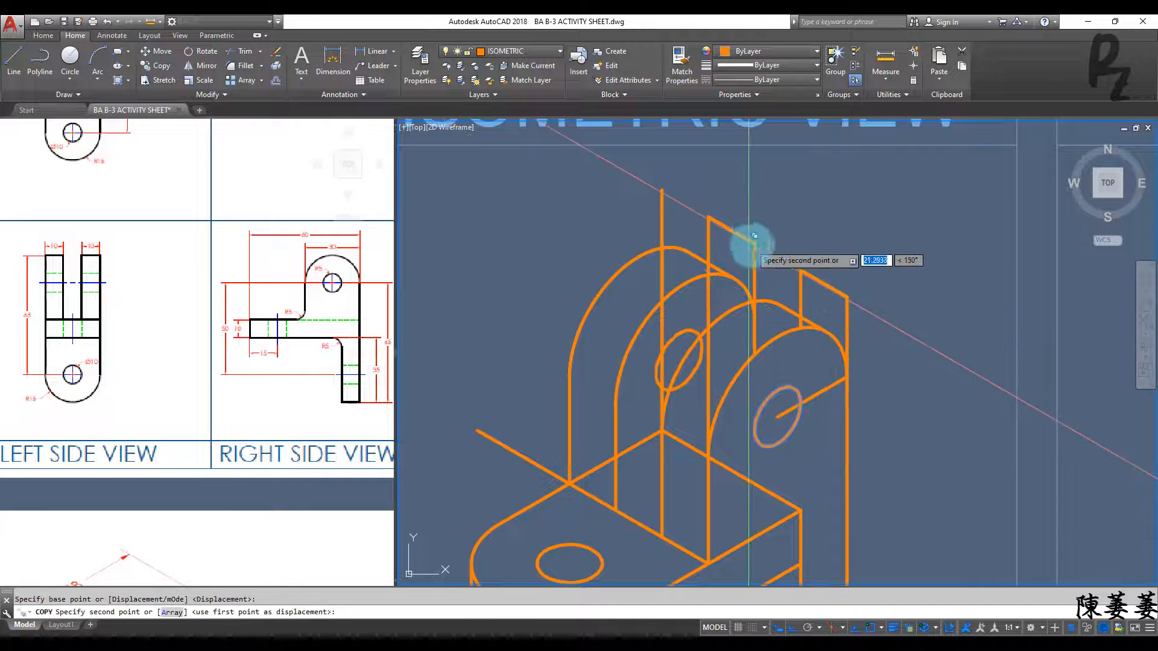
left_click(754, 243)
key("Escape")
key("Escape")
Erase the overlapping tall vertical lines that run up through the front ear's inner arc
left_click(680, 224)
left_click(652, 205)
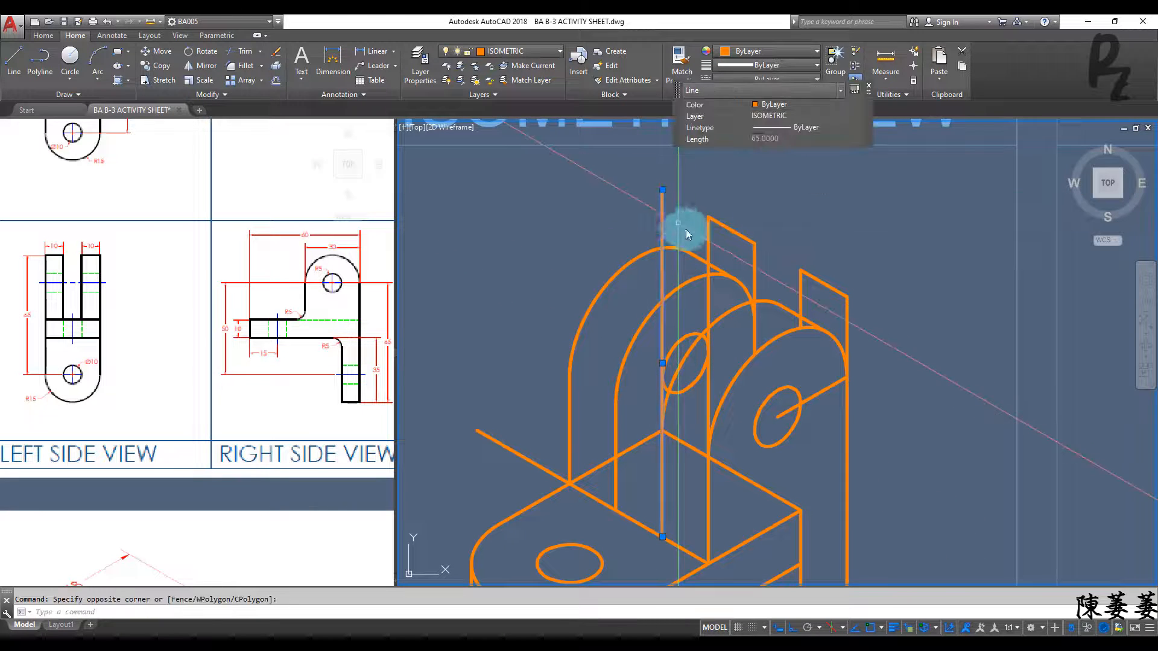
key("Delete")
middle_click_drag(696, 220, 664, 190)
left_click(641, 227)
left_click(619, 240)
key("Delete")
Copy the rear ear's inner vertical edge to the end of the front ear's inner arc
middle_click_drag(646, 302, 646, 274)
middle_click_drag(662, 362, 554, 395)
left_click(546, 389)
type("co")
key("Return")
left_click(546, 362)
left_click(591, 393)
key("Escape")
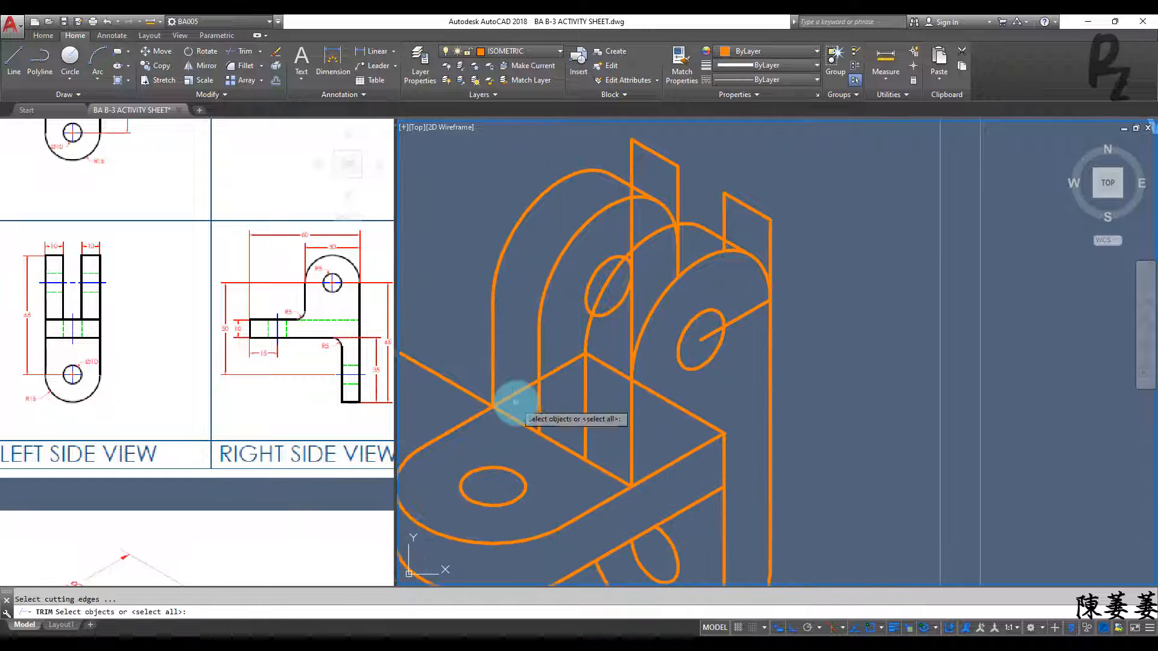
Trim the plate's far edge between the rear ear's vertical edges, and erase the remaining plate edges behind the ears
left_click(515, 393)
key("Escape")
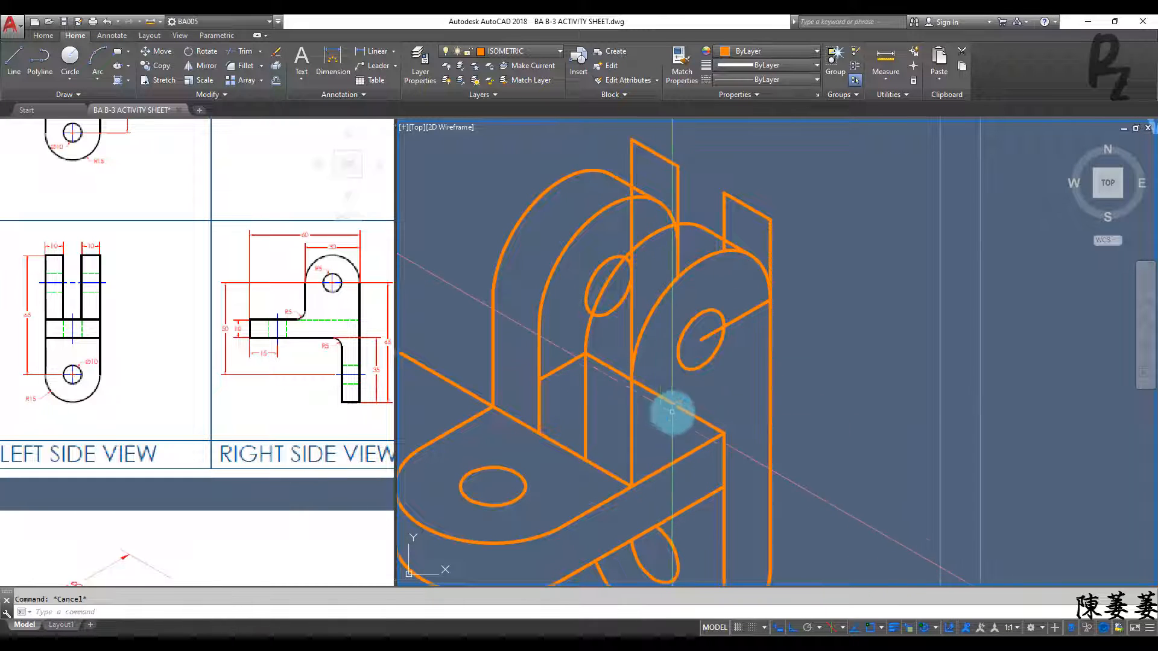
left_click(672, 411)
left_click(639, 389)
left_click(563, 367)
key("Delete")
middle_click_drag(597, 392, 612, 404)
Try to erase the leftover construction lines above both ears together, and undo that erasure
left_click(709, 165)
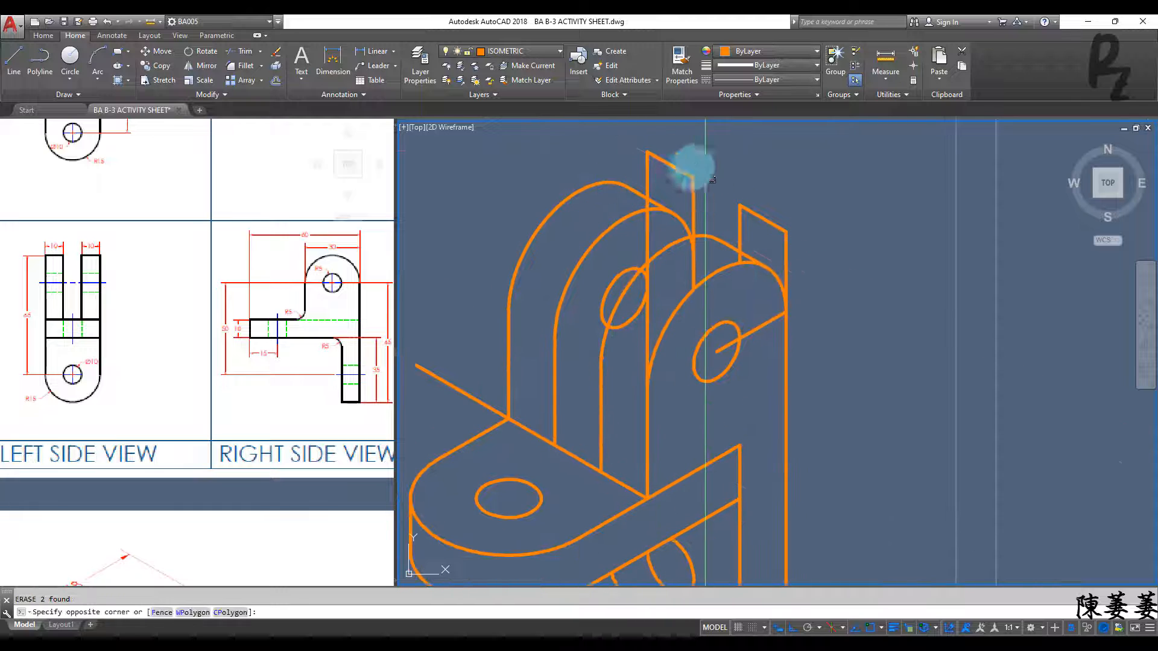
left_click(683, 181)
left_click(796, 238)
key("Delete")
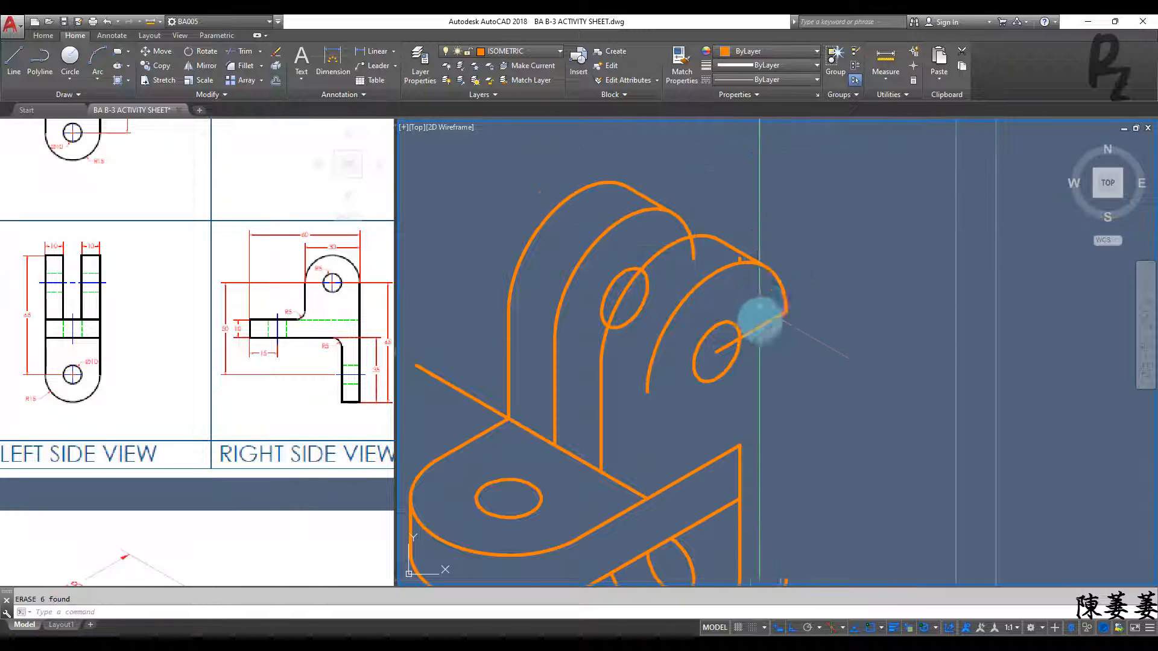
middle_click_drag(763, 306, 768, 274)
key("ctrl+z")
key("ctrl+z")
Trim the bracket's outer vertical edge where it extends above the front ear's arc
middle_click_drag(801, 315, 787, 258)
type("tr")
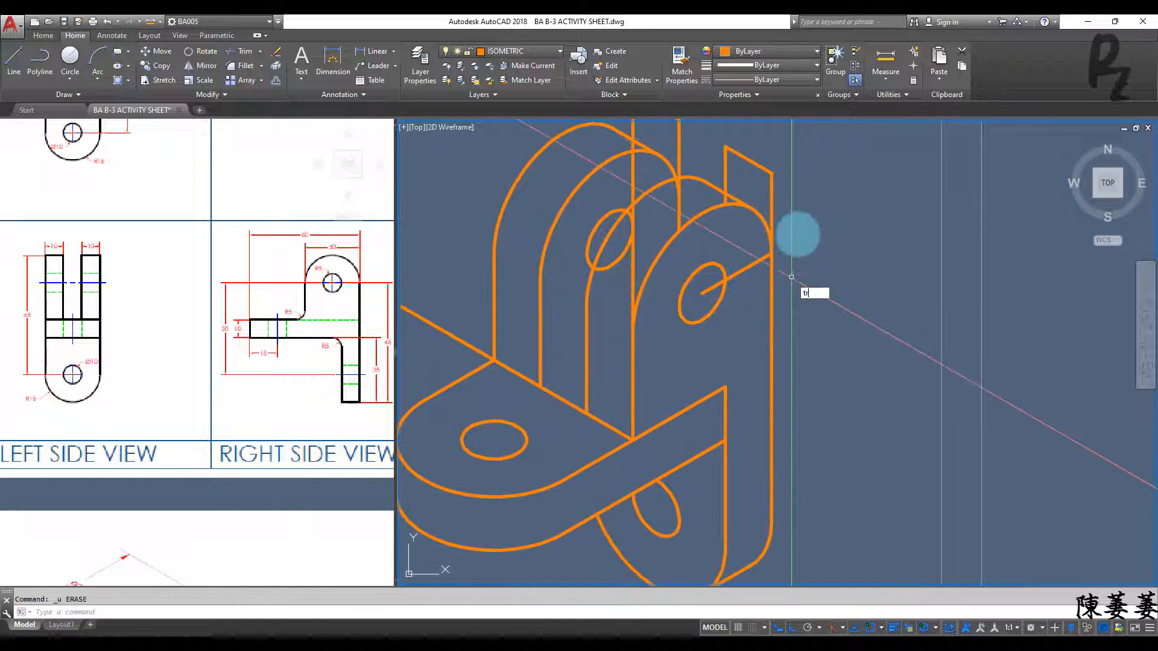
key("space")
key("space")
left_click(797, 234)
key("Escape")
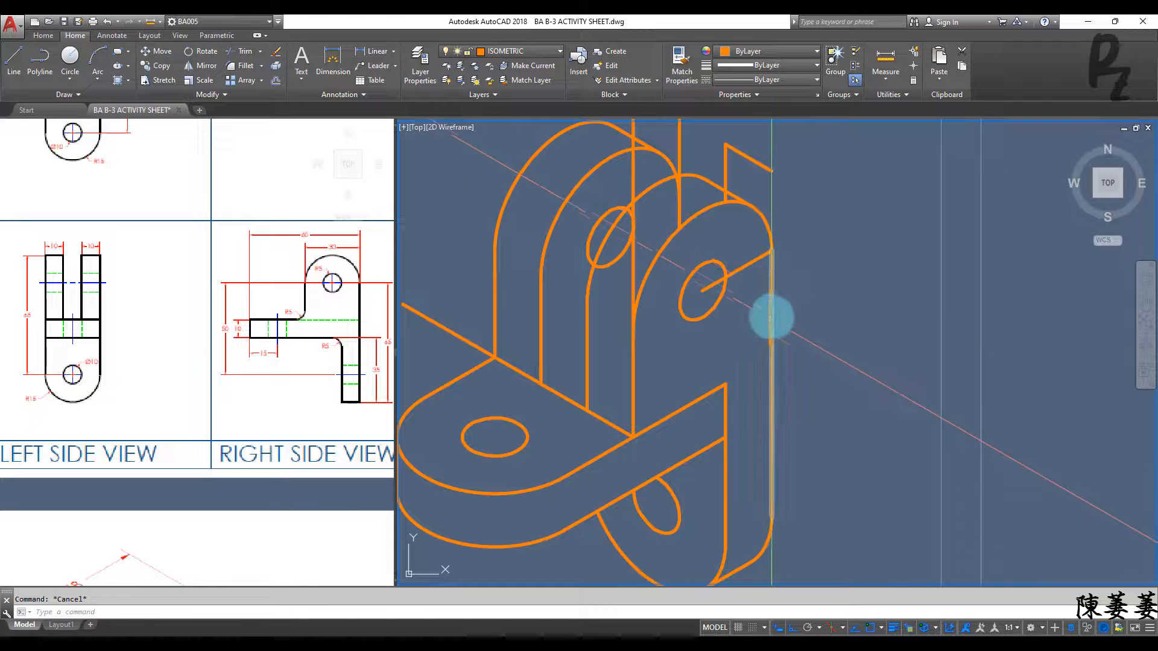
Erase the leftover construction lines above the front ear and the short vertical stub between its arc and tangent line
left_click(761, 184)
left_click(718, 137)
type("e")
key("space")
middle_click_drag(731, 213, 780, 344)
scroll(770, 336, "up", 6)
left_click(767, 285)
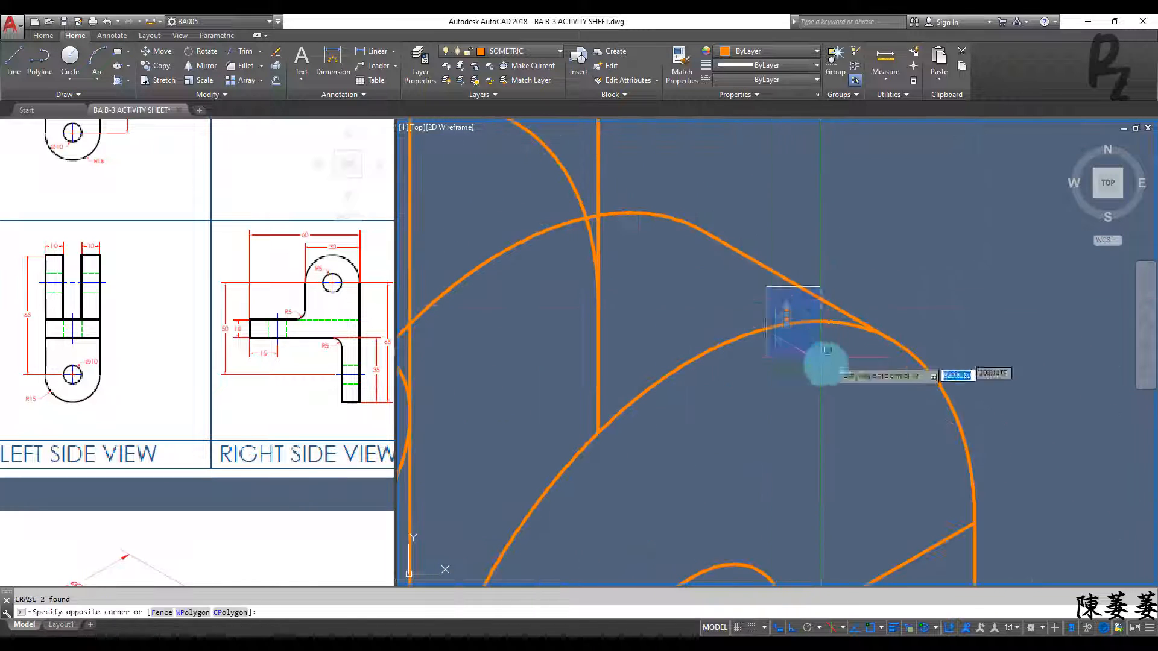
left_click(825, 363)
type("e")
Erase the two vertical construction lines and the sloping line joining their tops above the rear ear
scroll(908, 389, "down", 6)
scroll(851, 338, "up", 4)
left_click(847, 342)
left_click(823, 308)
type("e")
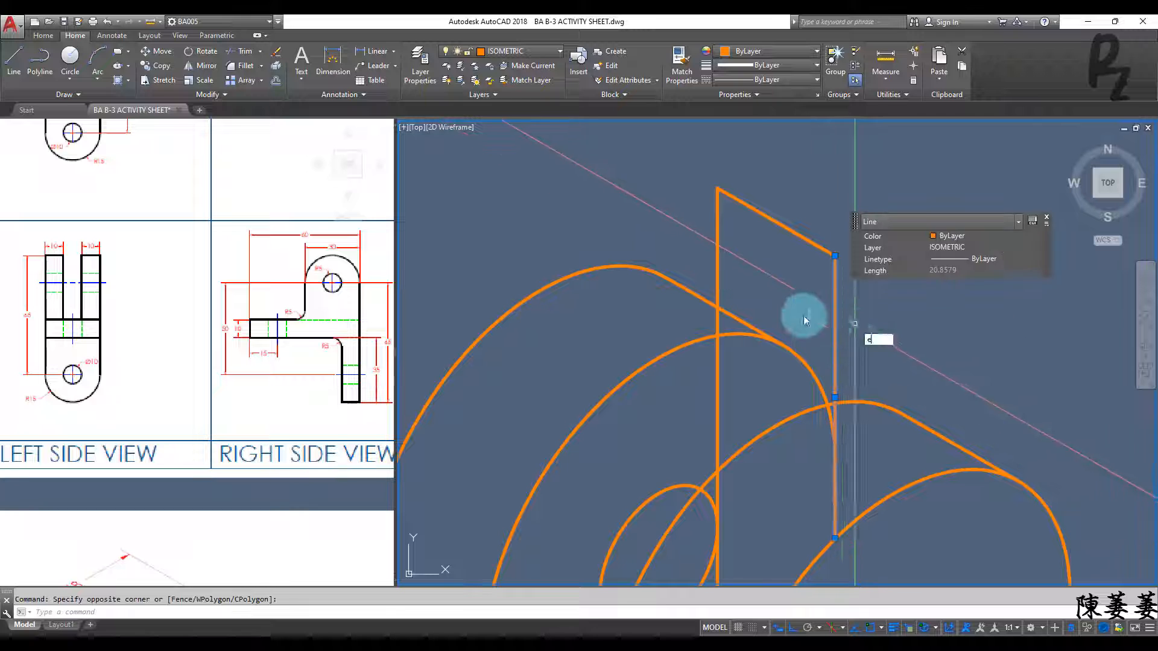
left_click(737, 240)
left_click(706, 214)
type("e")
left_click(809, 279)
left_click(758, 168)
type("e")
scroll(791, 260, "down", 3)
scroll(792, 316, "up", 1)
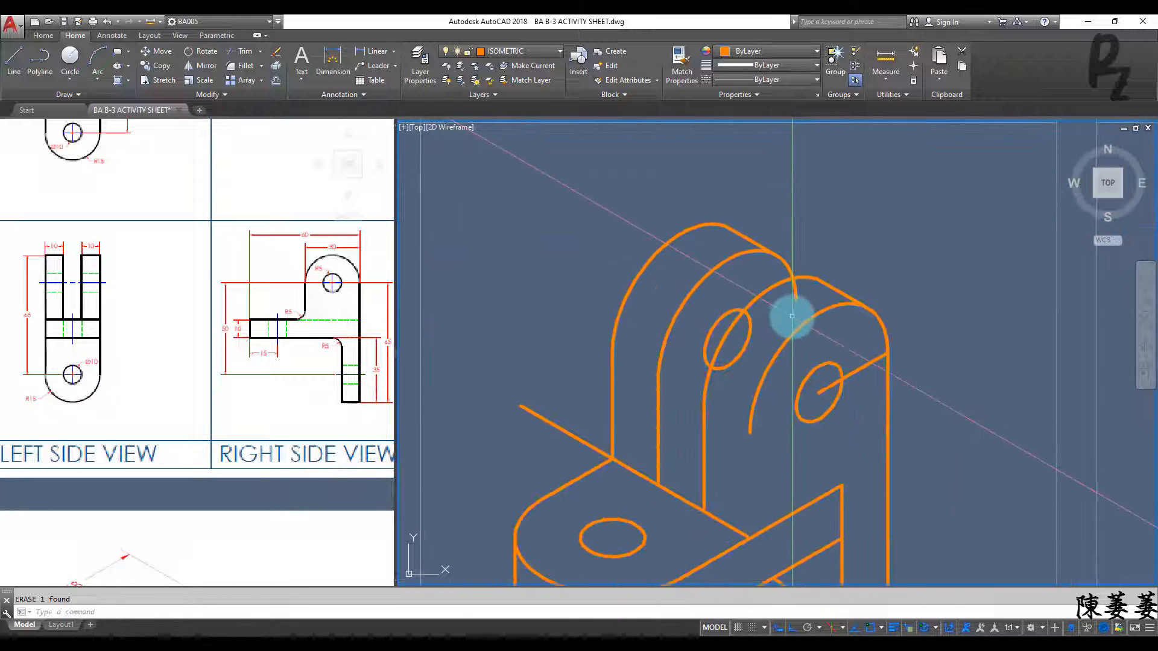
key("Escape")
Complete the front ear's inner vertical edge from the end of its arc down to the plate's corner
middle_click_drag(752, 445, 754, 344)
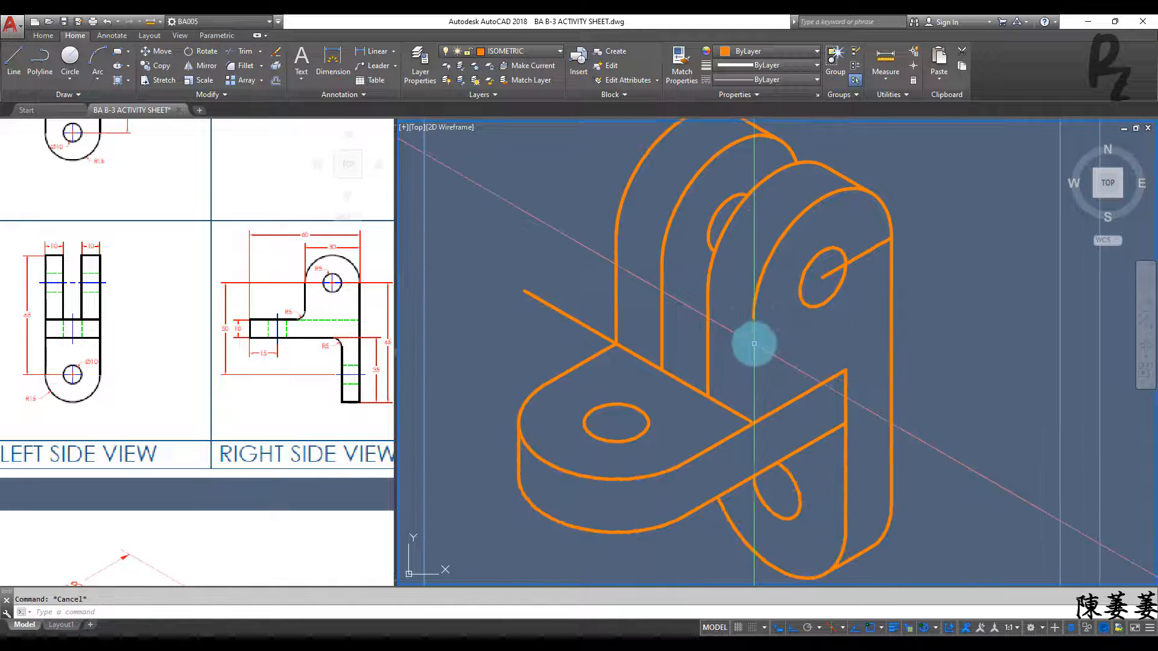
left_click(753, 317)
left_click(754, 423)
key("Escape")
key("Escape")
Trim the plate's back edge where it overhangs beyond the rear ear, and erase the centre line from the front ear's hole
type("tr")
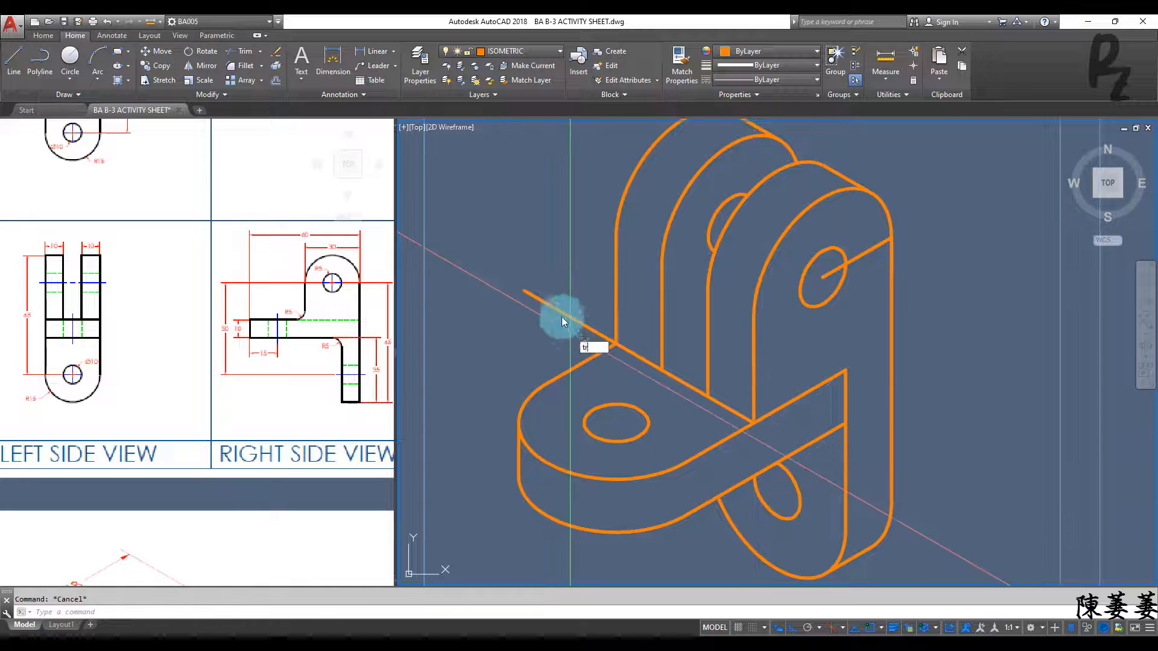
left_click(579, 337)
left_click(520, 238)
key("Escape")
key("Escape")
left_click(866, 252)
type("e")
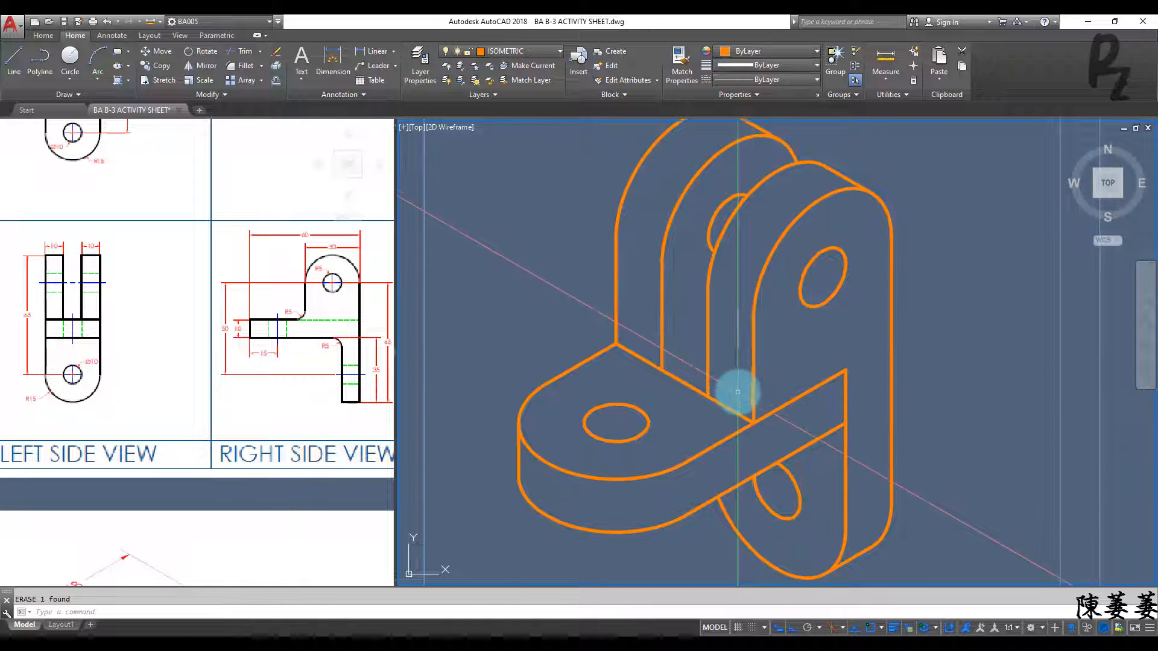
Draw construction lines from the front ear's foot, 5 units outward along the plate's upper edge and 5 units vertically up
key("F5")
key("F5")
type("l")
key("space")
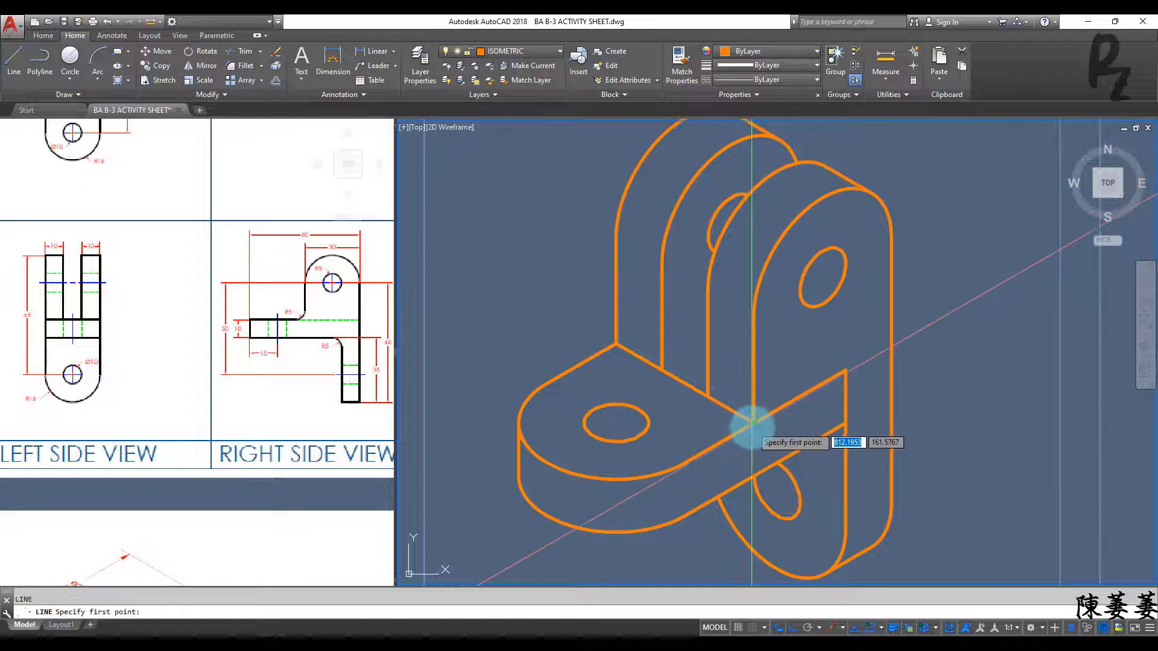
left_click(731, 435)
type("5")
key("space")
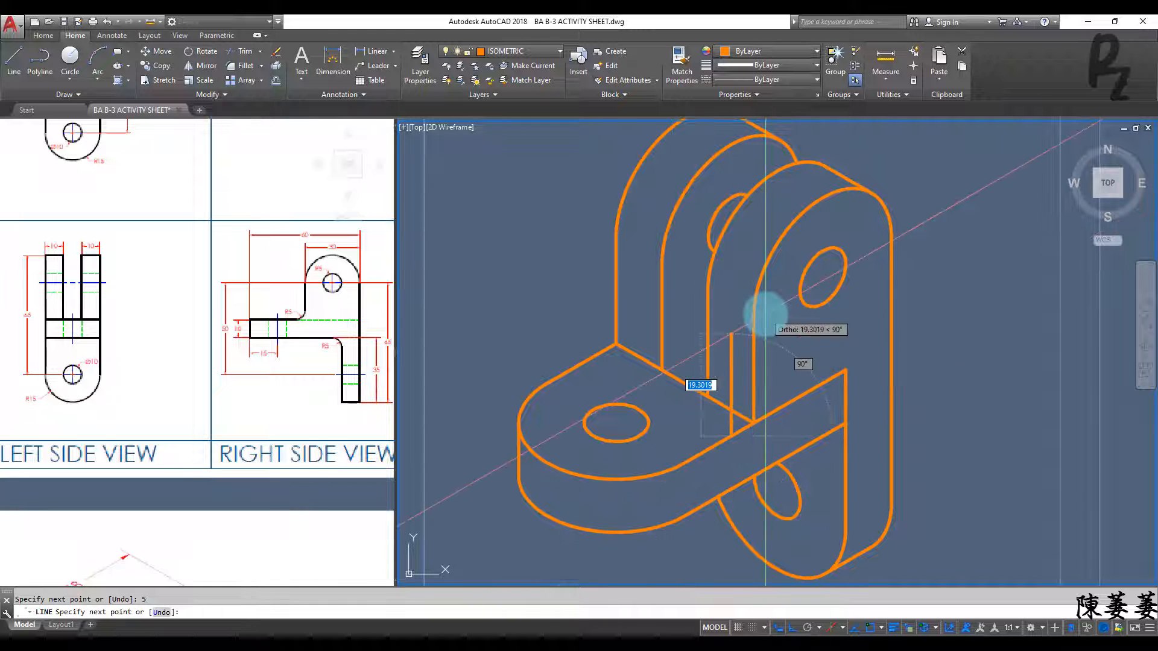
key("space")
Draw construction lines from the plate's lower end corner, 5 units along its lower edge and 5 units vertically down
key("space")
left_click(846, 422)
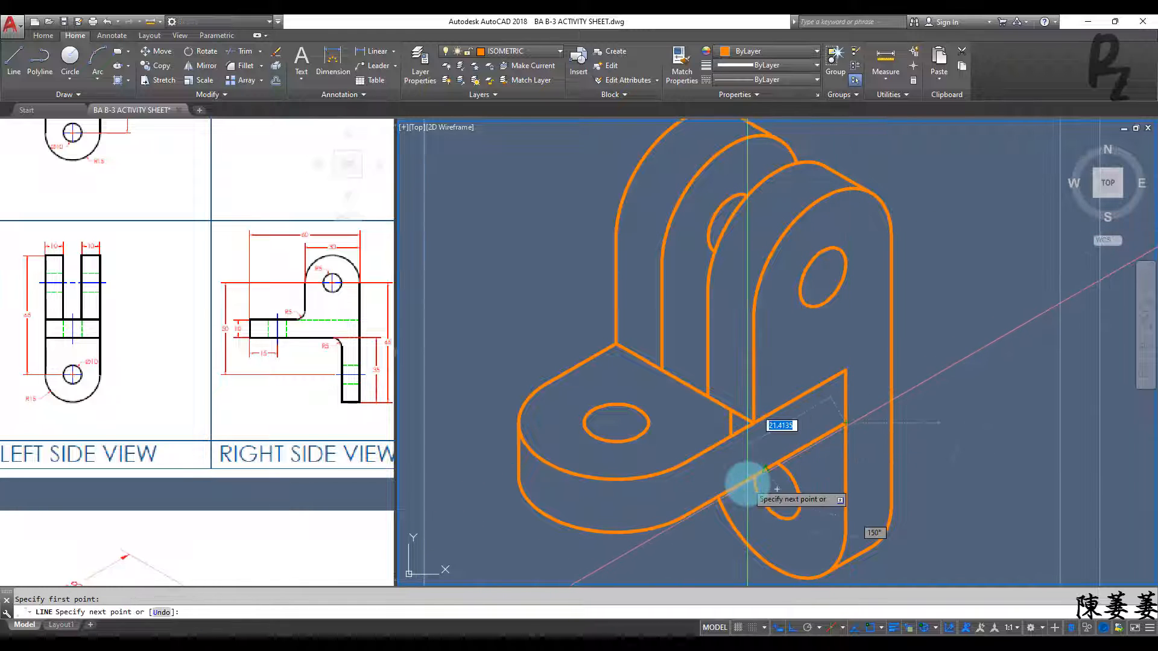
middle_click_drag(845, 574, 812, 430)
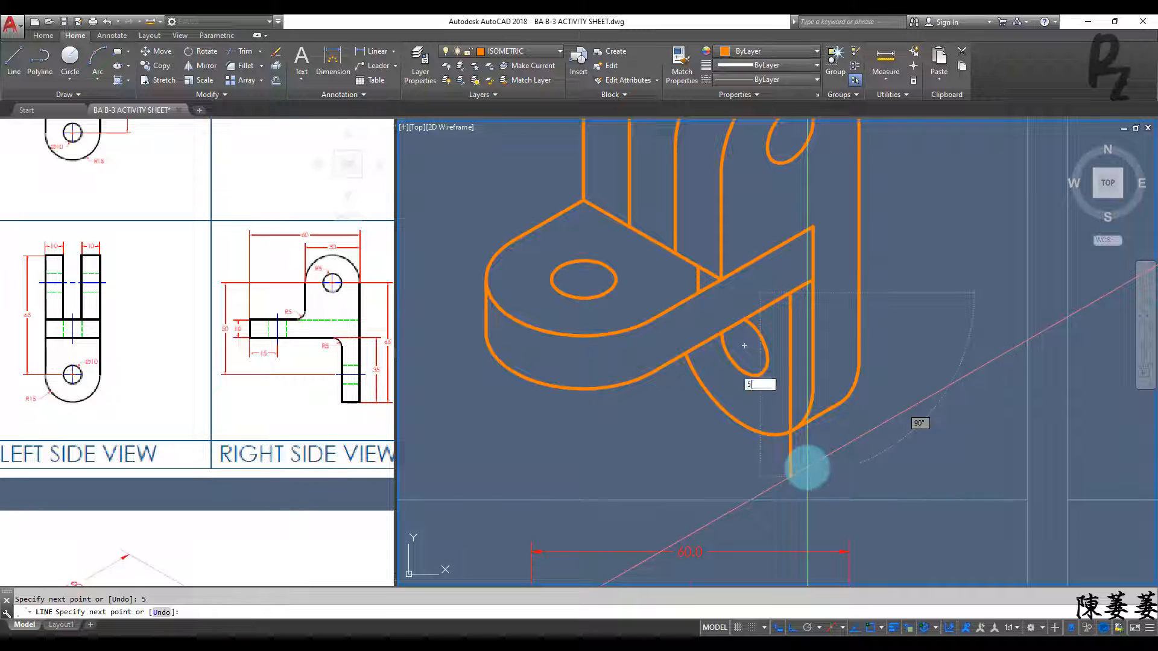
key("Escape")
Draw an isocircle of radius 5 centred on the upper end of the vertical construction line at the front ear's foot
scroll(676, 287, "up", 1)
type("el")
key("space")
type("i")
key("space")
left_click(712, 256)
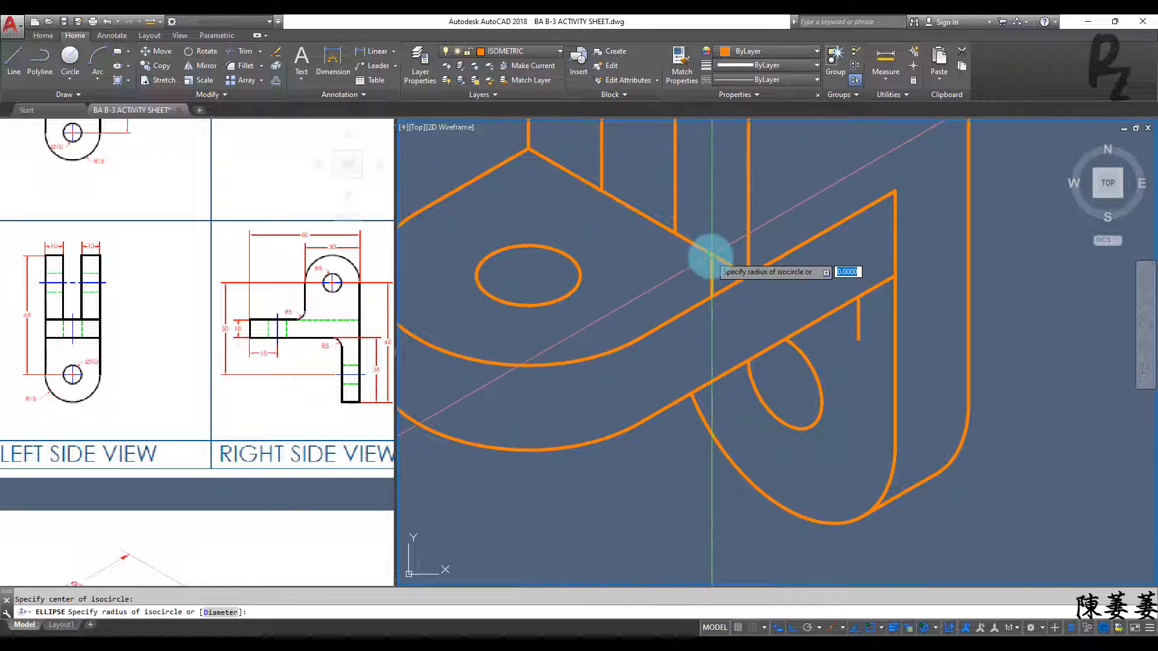
type("5")
key("space")
key("Escape")
Copy the radius 5 isocircle from its centre to the lower end of the vertical construction line beneath the plate
left_click(714, 222)
left_click(707, 185)
type("c")
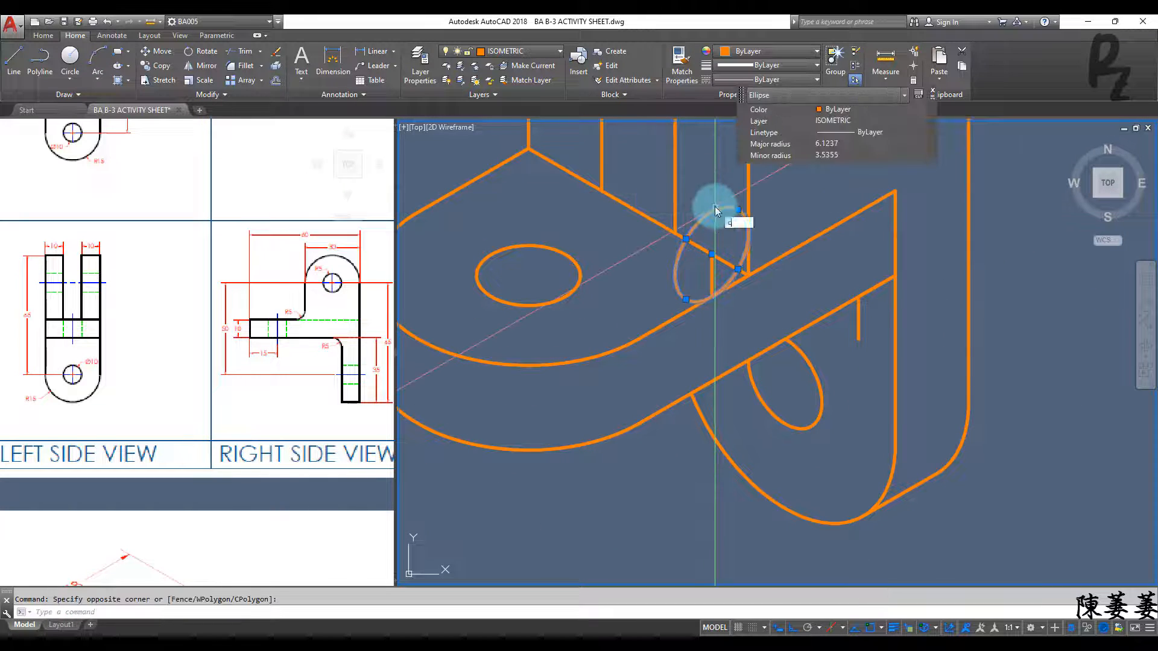
type("o")
key("space")
left_click(712, 254)
left_click(858, 340)
key("Escape")
middle_click_drag(881, 373, 869, 393)
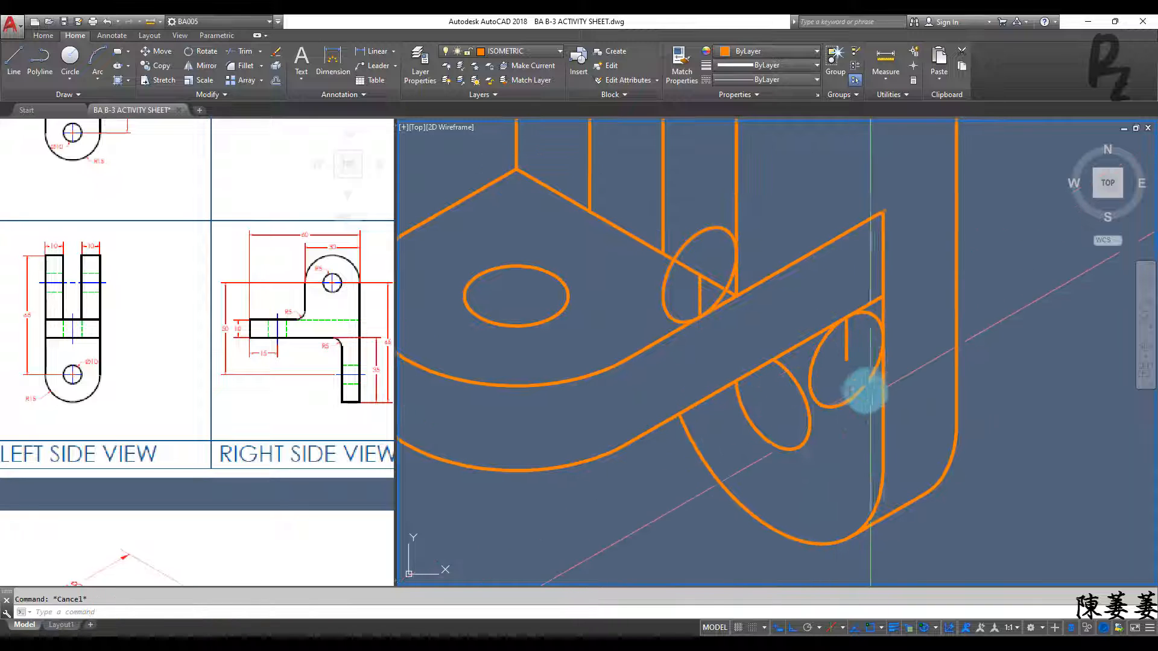
Trim the plate's upper edge across the front ear and cut the upper isocircle back towards a fillet arc
type("tr")
key("space")
key("space")
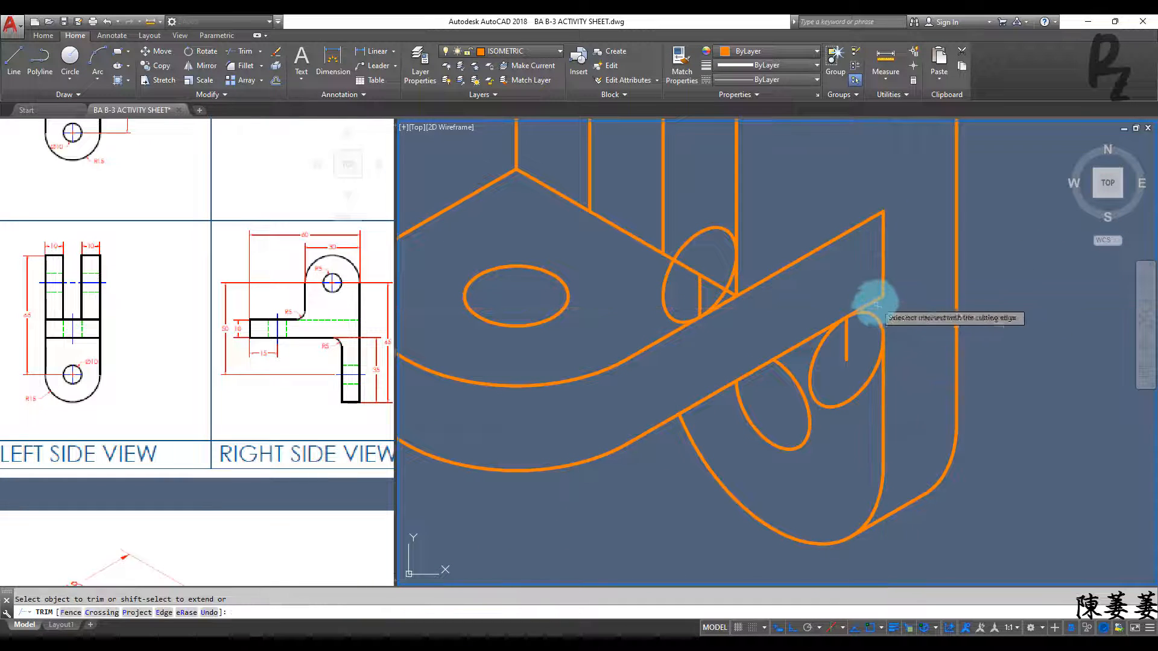
left_click(878, 305)
left_click(933, 346)
left_click(873, 303)
left_click(928, 348)
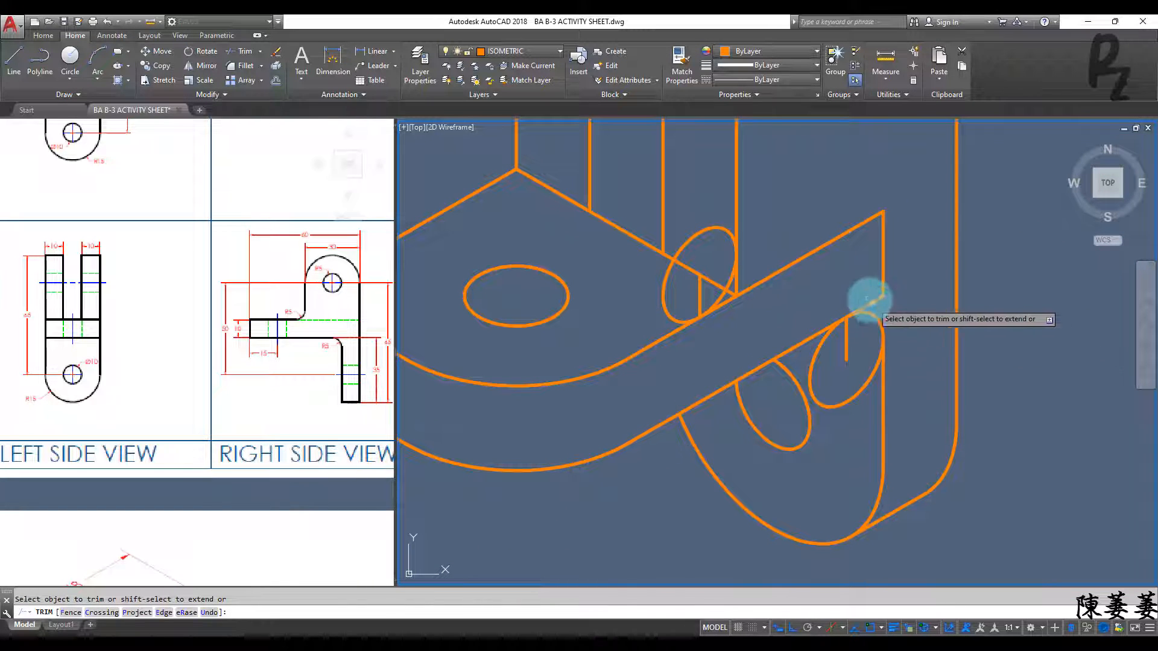
left_click(872, 301)
scroll(829, 266, "down", 3)
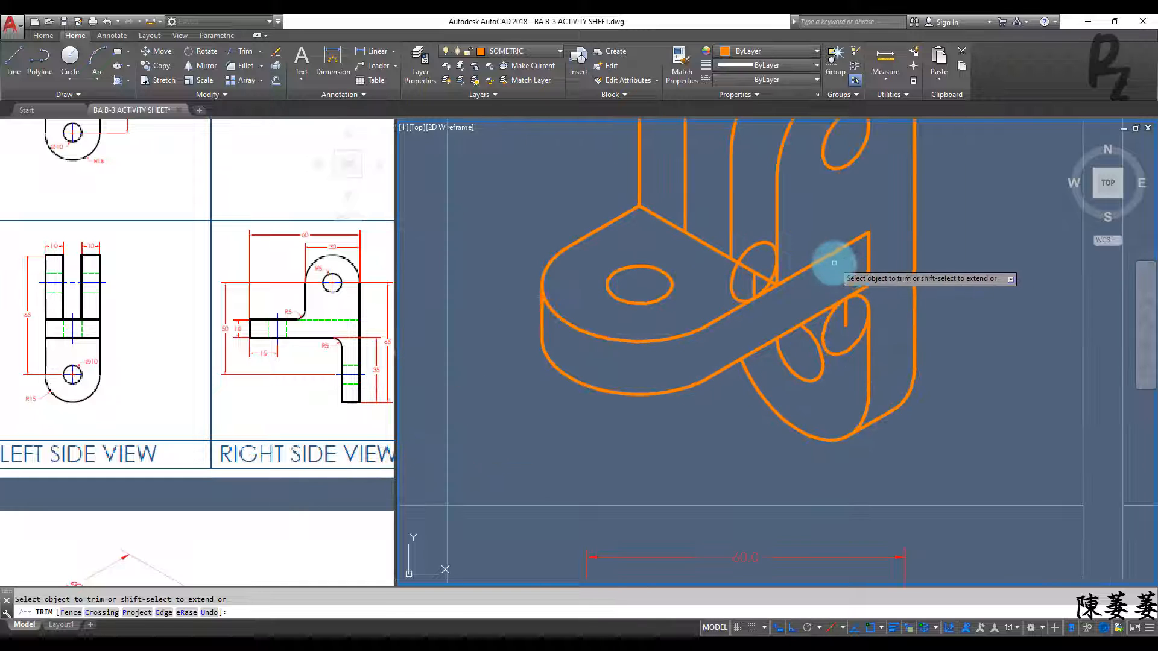
left_click(795, 339)
scroll(757, 326, "up", 3)
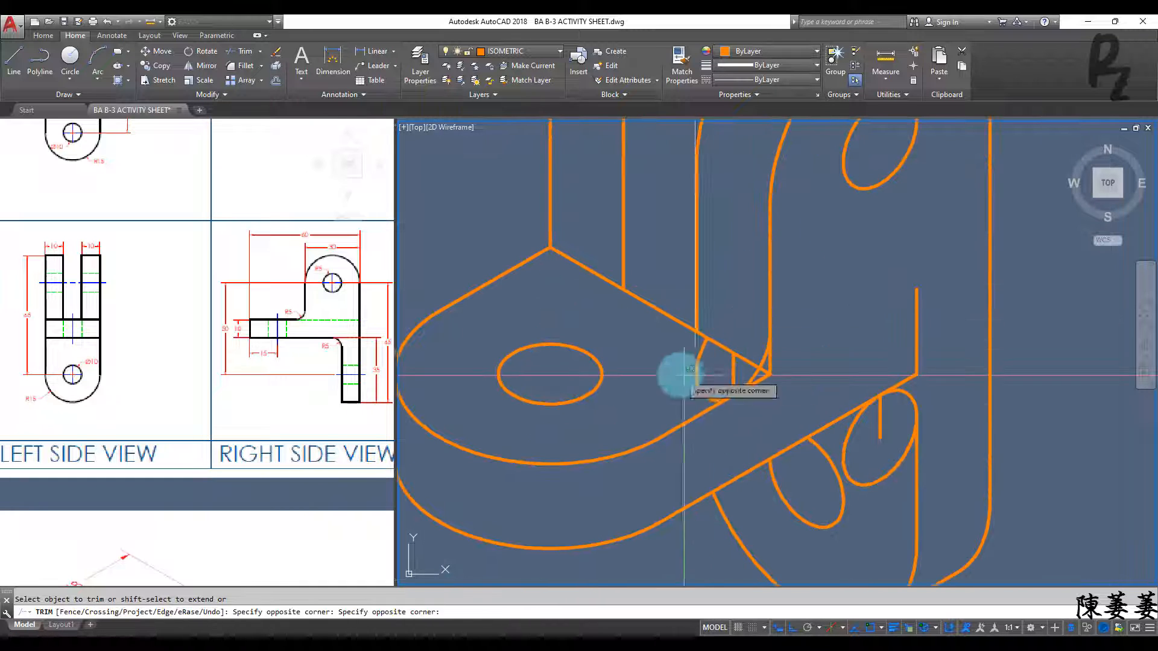
Erase the short vertical construction line at the front ear's foot, leaving only the fillet arc
left_click(746, 372)
left_click(729, 389)
type("e")
key("space")
scroll(769, 313, "up", 1)
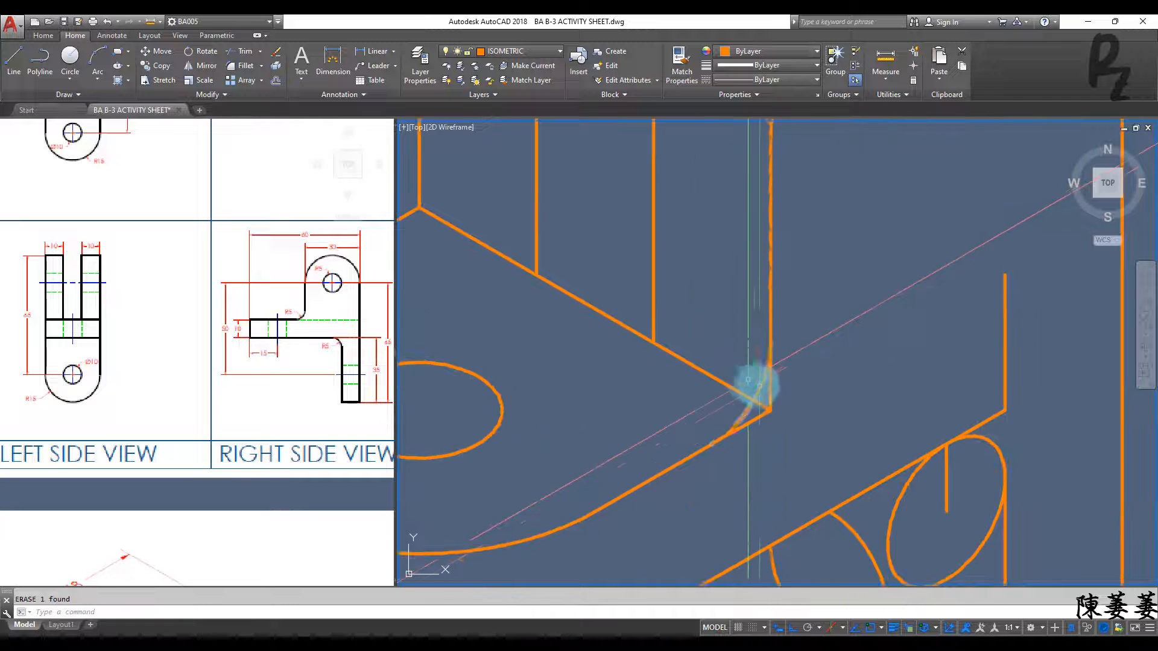
Copy the fillet arc from the front ear's outer corner to the feet of the other three vertical ear edges
scroll(760, 386, "down", 2)
type("co")
key("Return")
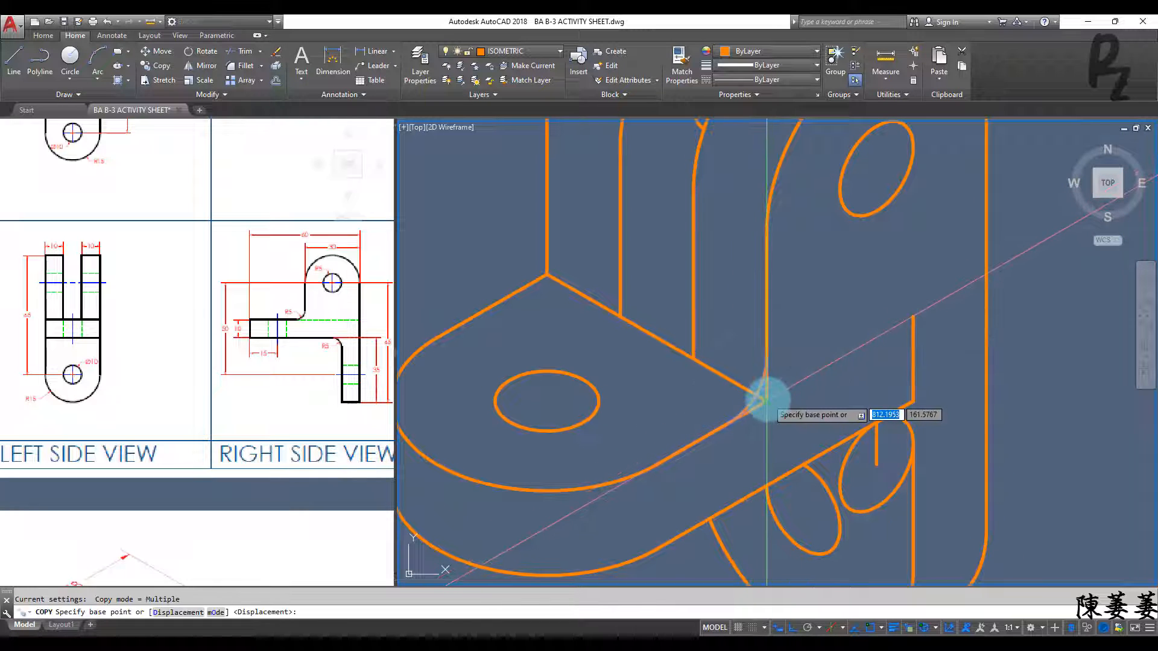
left_click(766, 399)
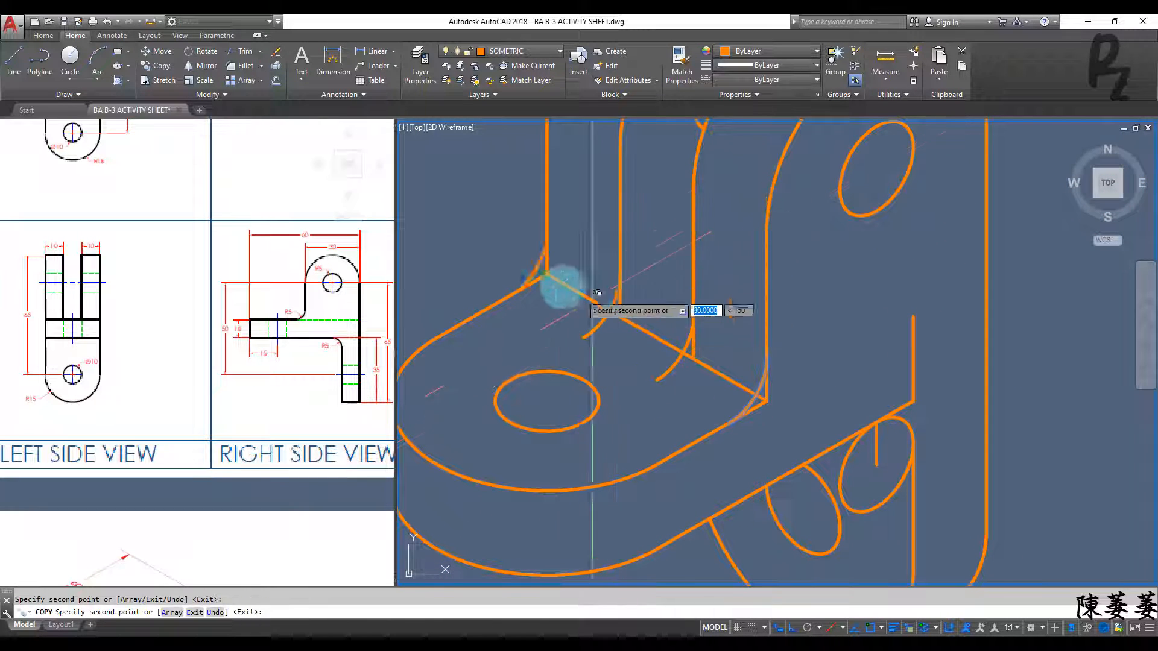
left_click(547, 273)
key("Escape")
Join the lower ends of each ear's fillet arcs with a line, and erase the plate's old back edge
type("l")
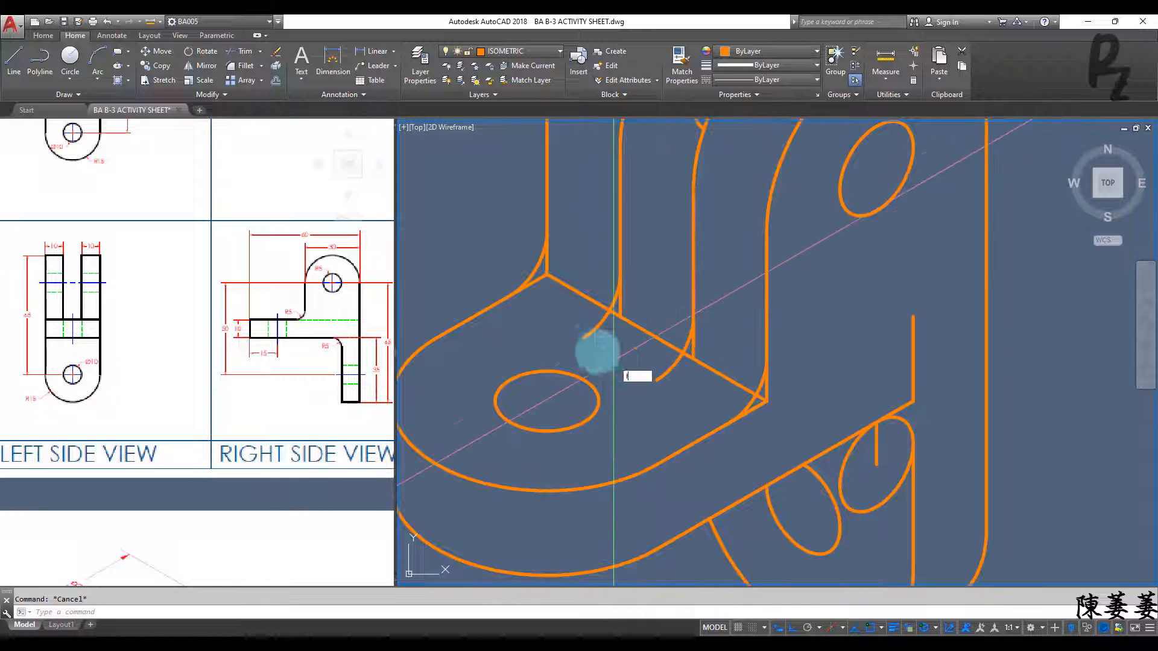
key("space")
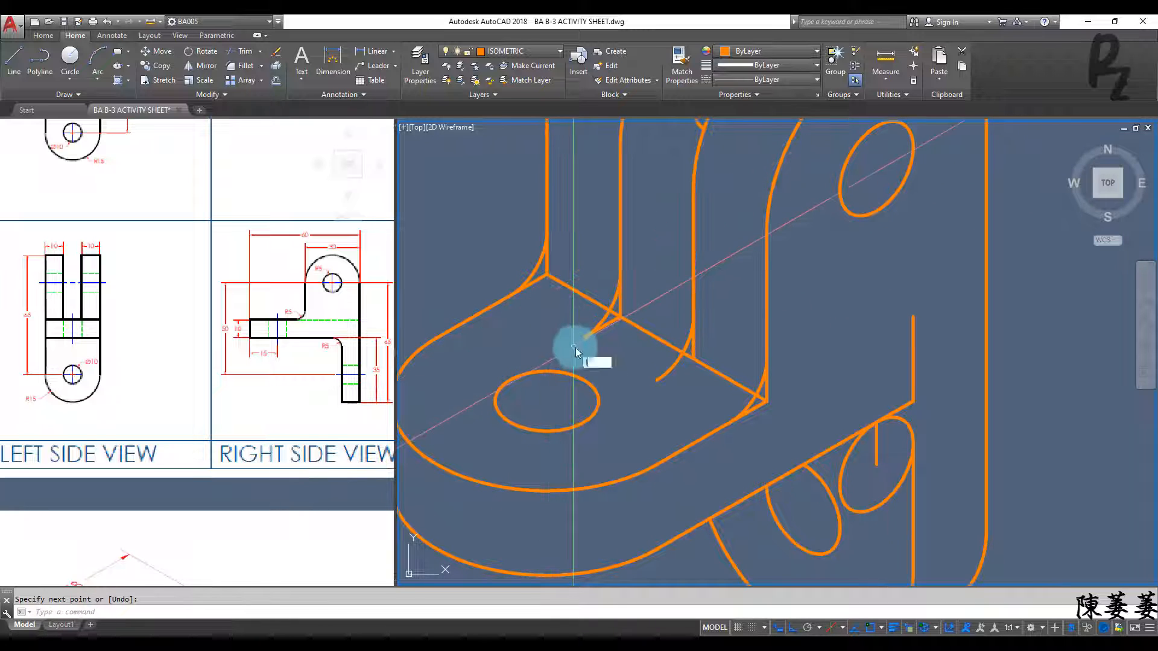
left_click(583, 337)
left_click(597, 305)
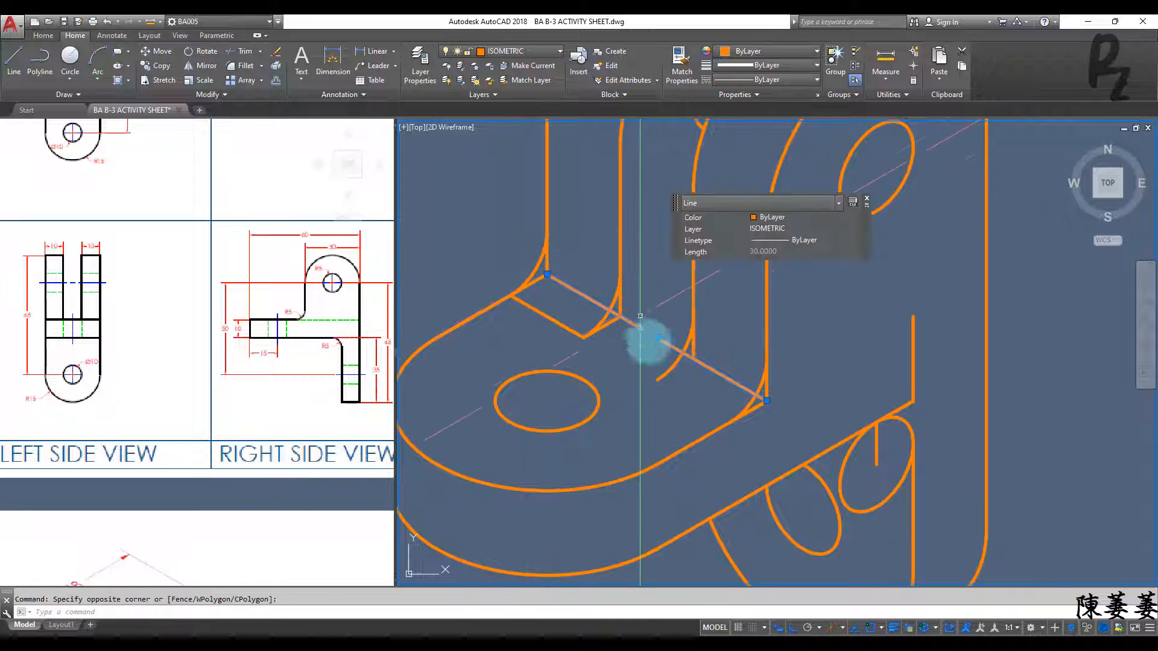
key("Delete")
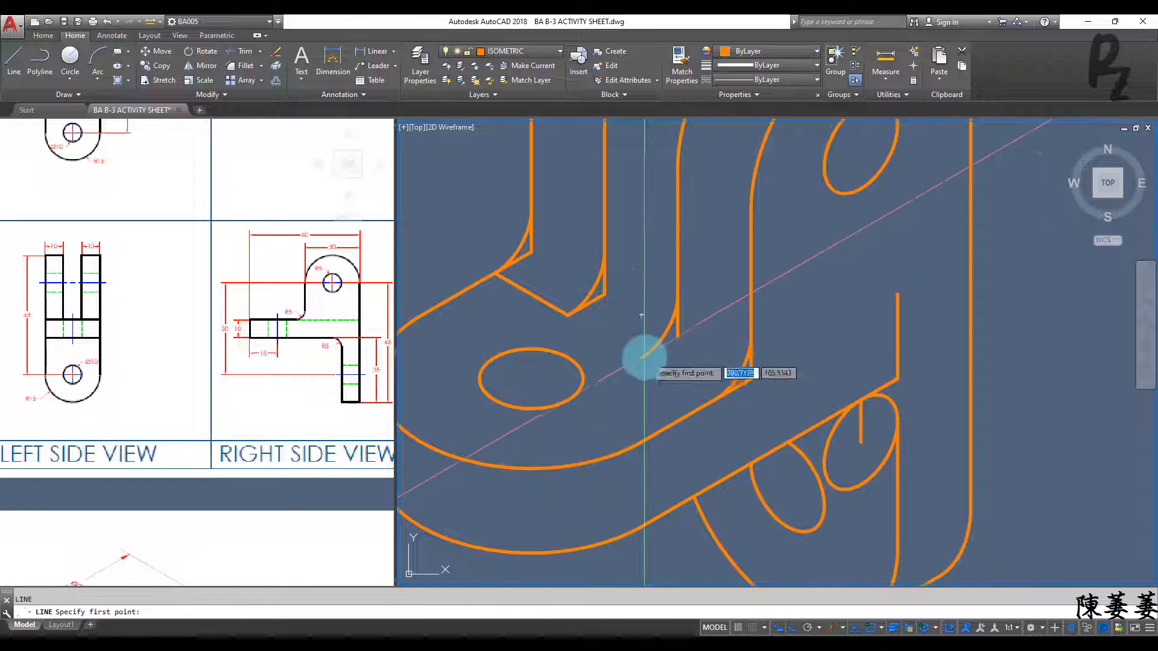
left_click(726, 362)
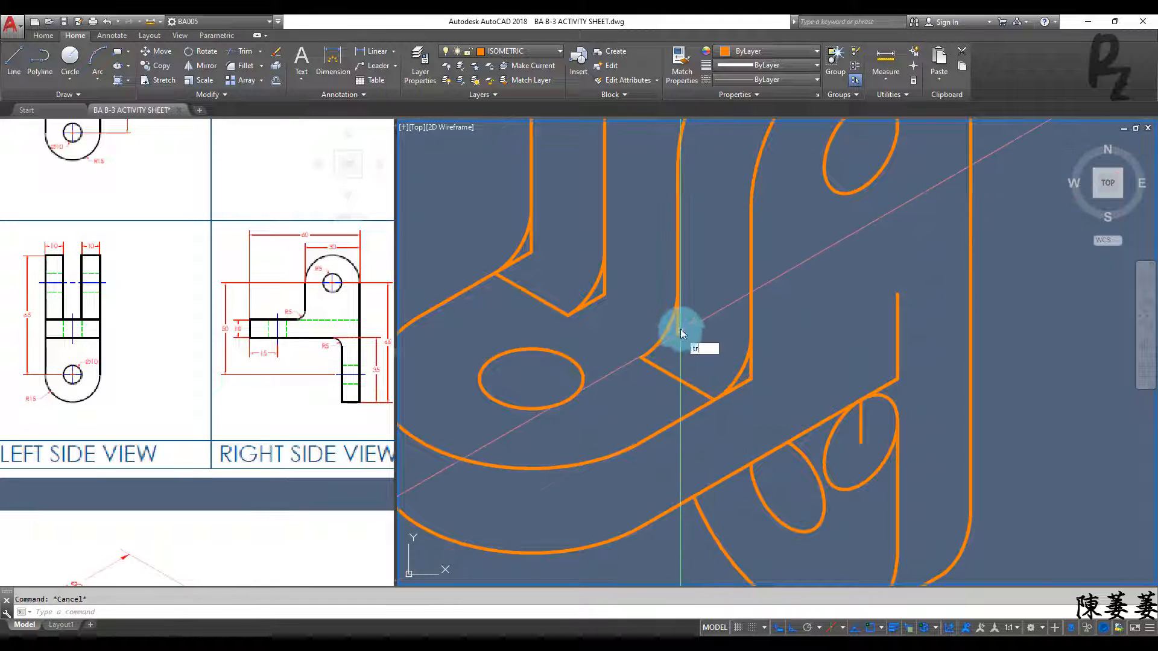
Trim the straight corners beyond the ears' fillet arcs, and erase the leftover plate edge stub at the front ear's outer foot
left_click(608, 301)
left_click(592, 282)
left_click(537, 262)
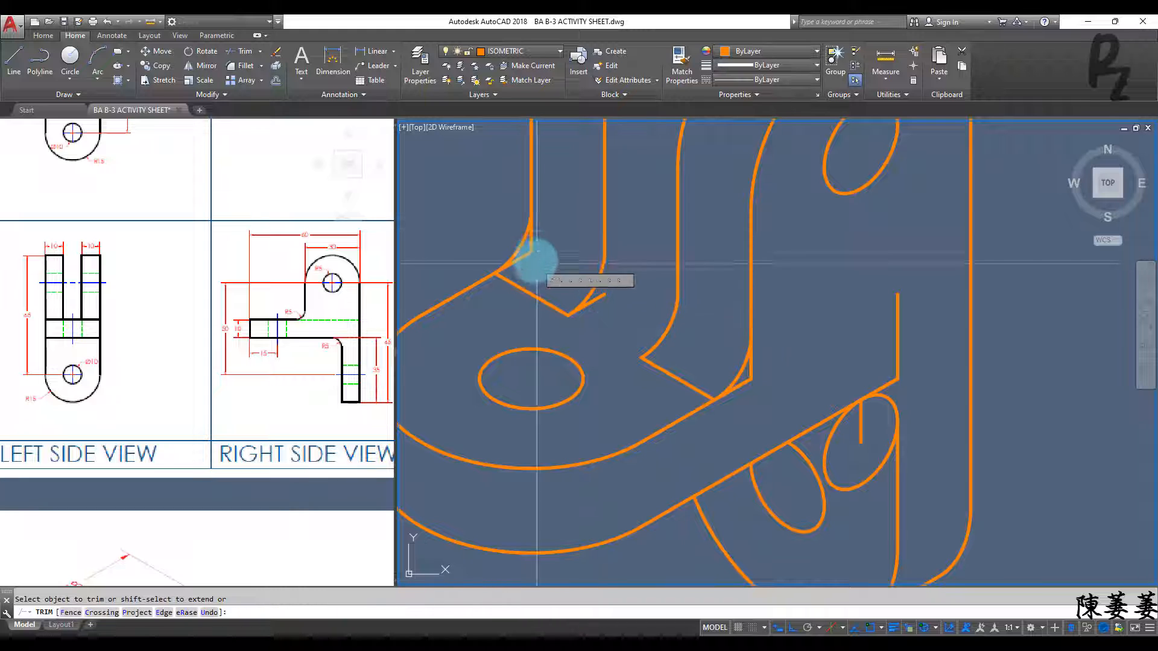
left_click(519, 244)
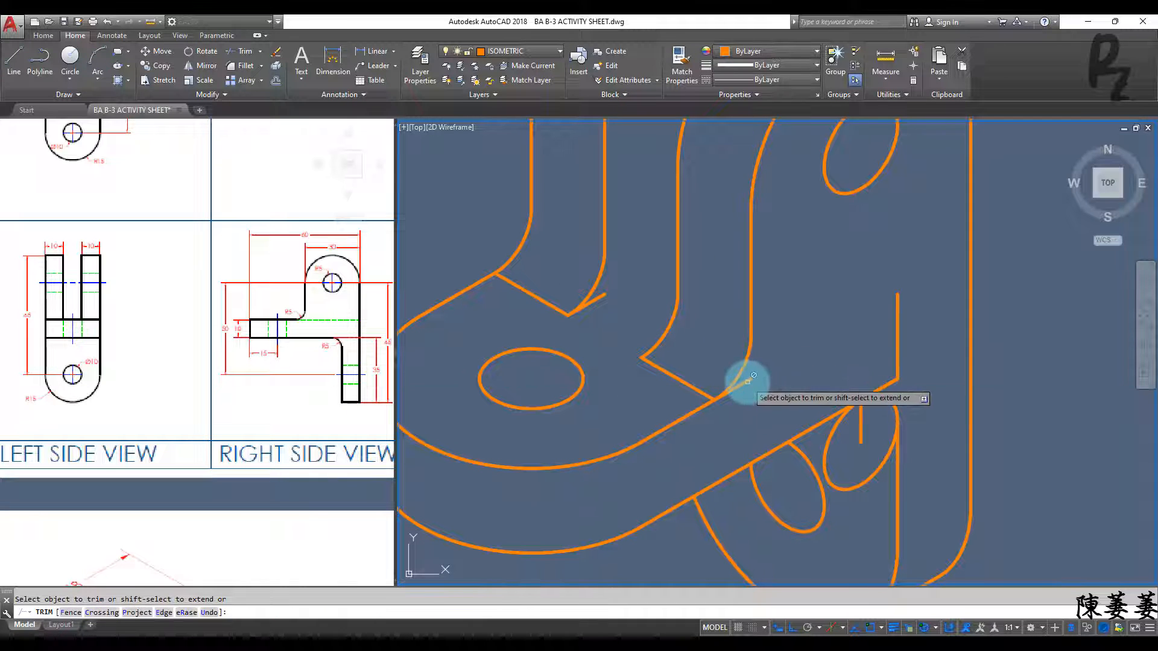
key("Escape")
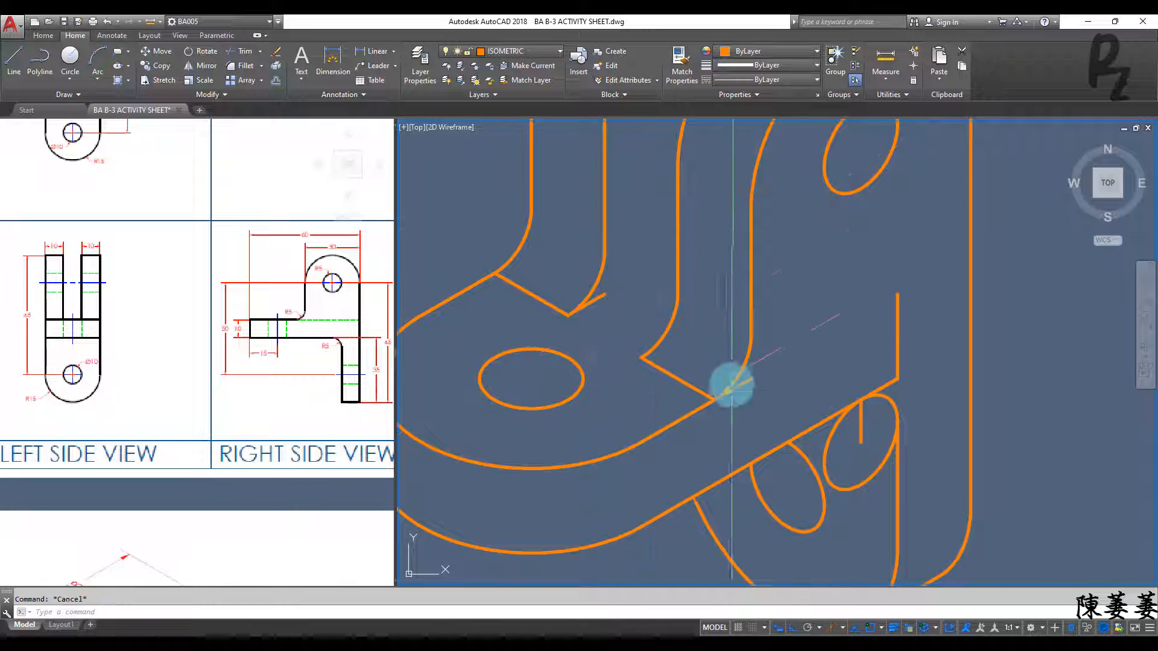
left_click(747, 378)
key("Delete")
Extend the short plate edge at the rear ear's inner fillet until it meets the front ear
middle_click_drag(667, 408, 712, 498)
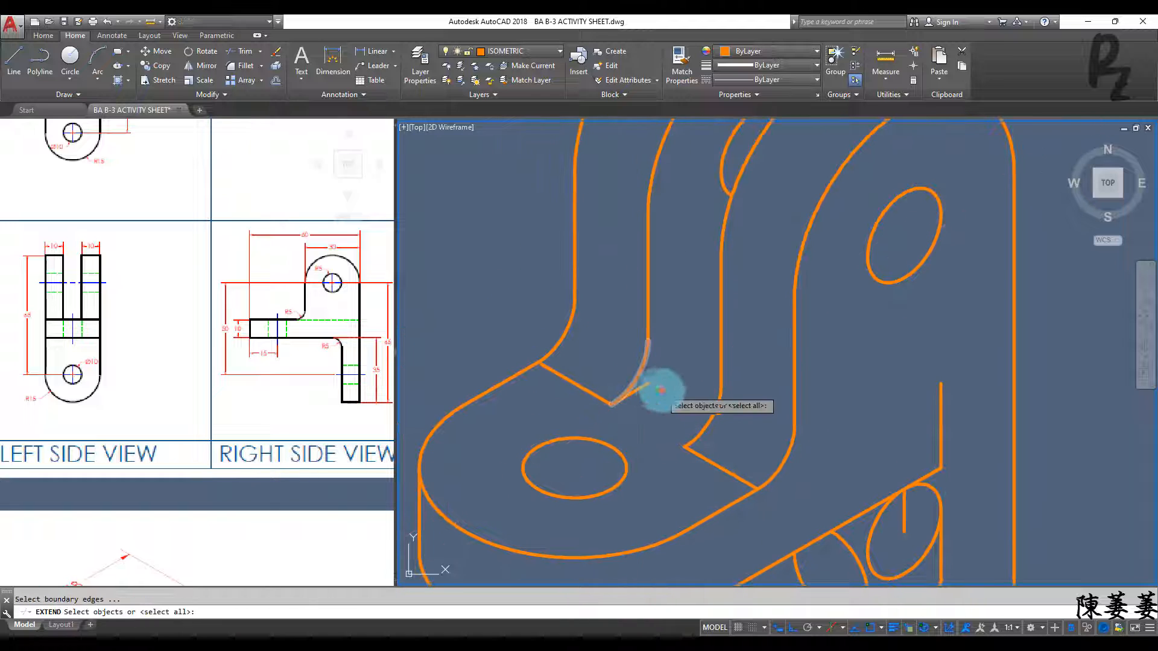
key("Escape")
scroll(688, 374, "down", 4)
key("Escape")
middle_click_drag(817, 414, 796, 331)
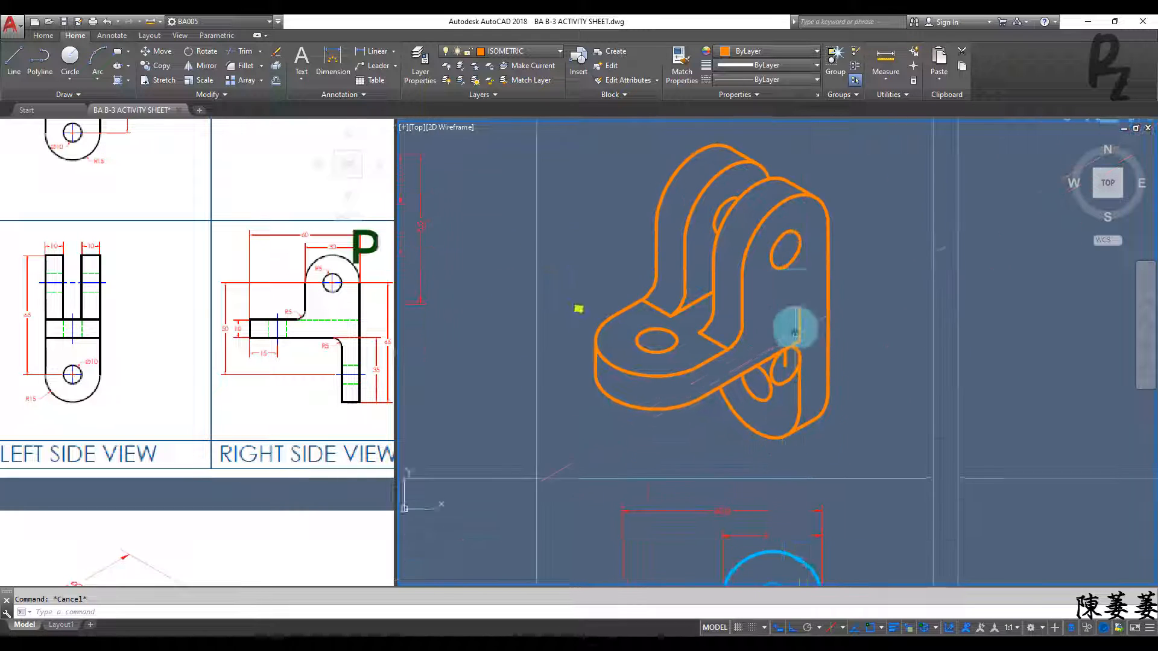
Erase the plate's vertical end edge and the short piece of its lower edge beyond the lower isocircle
left_click(797, 335)
left_click(794, 308)
key("Delete")
scroll(799, 342, "up", 3)
left_click(799, 342)
left_click(856, 386)
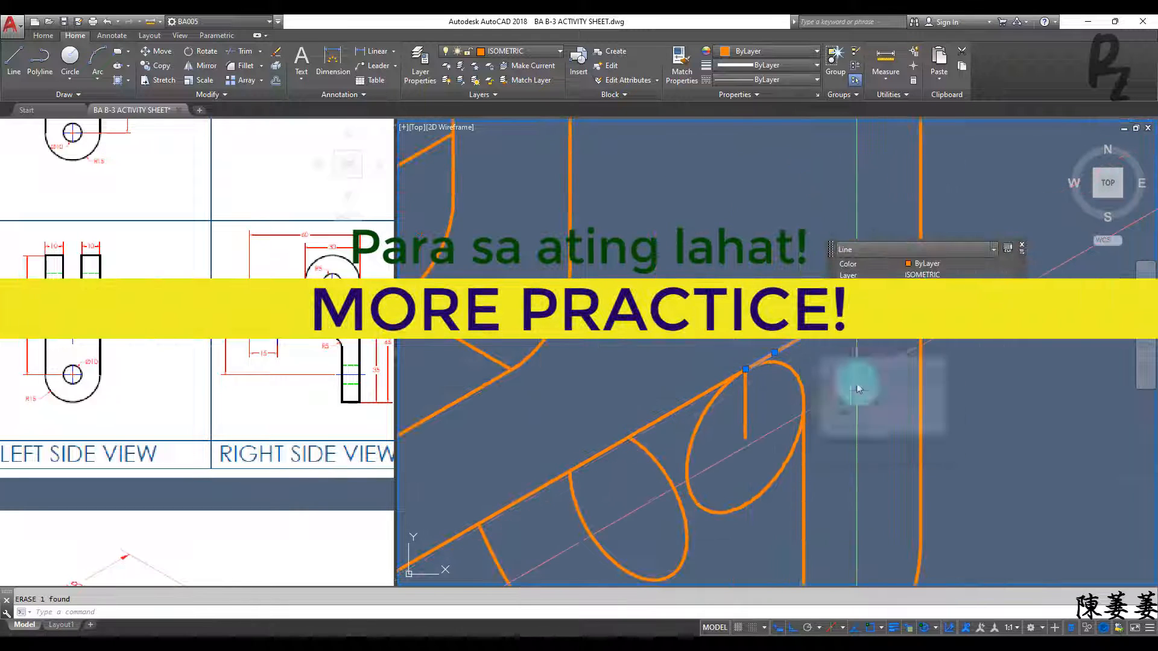
key("Delete")
Finish the fillet beneath the plate by trimming its isocircle to an arc and erasing the construction stub, and save the drawing
scroll(811, 366, "down", 2)
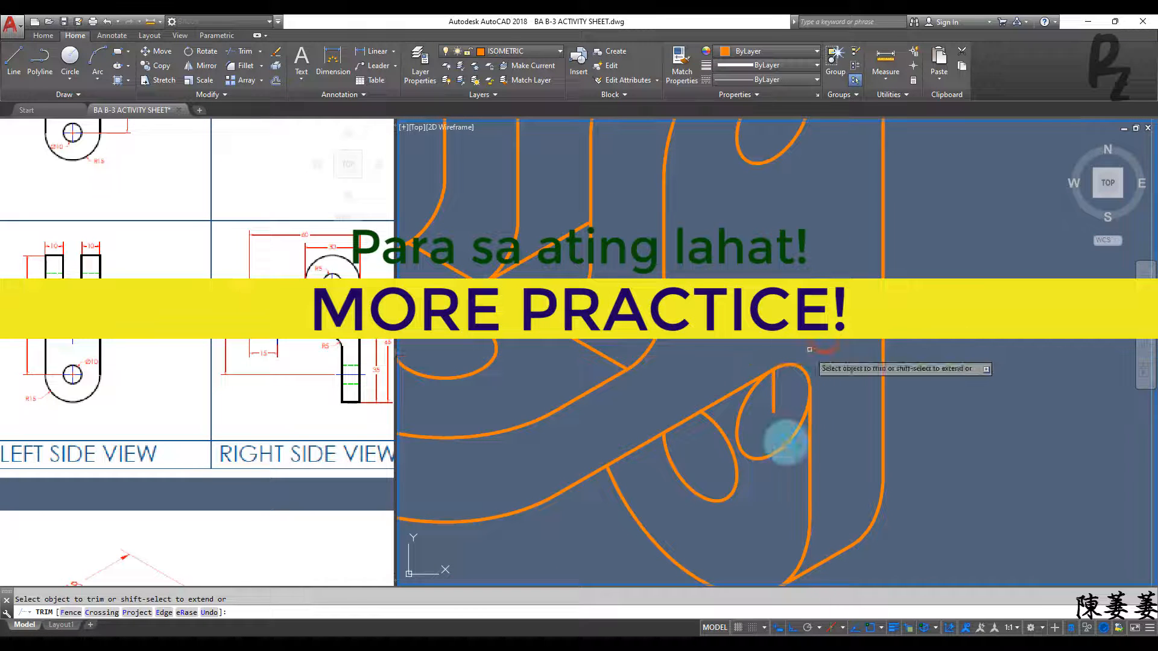
key("Delete")
scroll(810, 431, "down", 4)
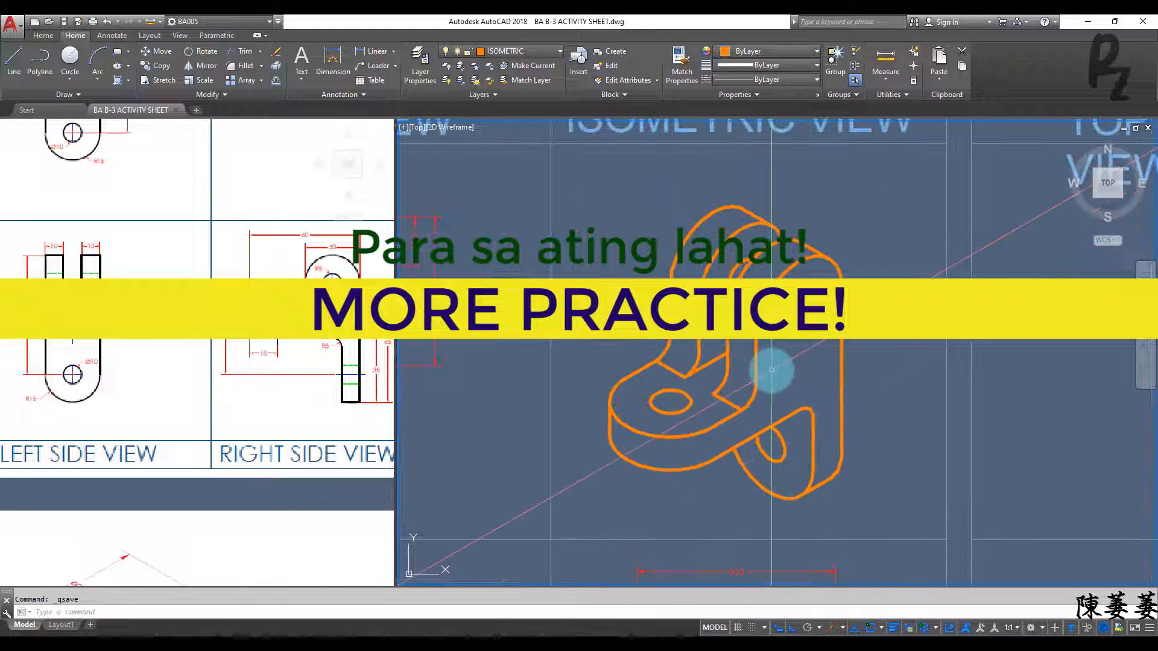